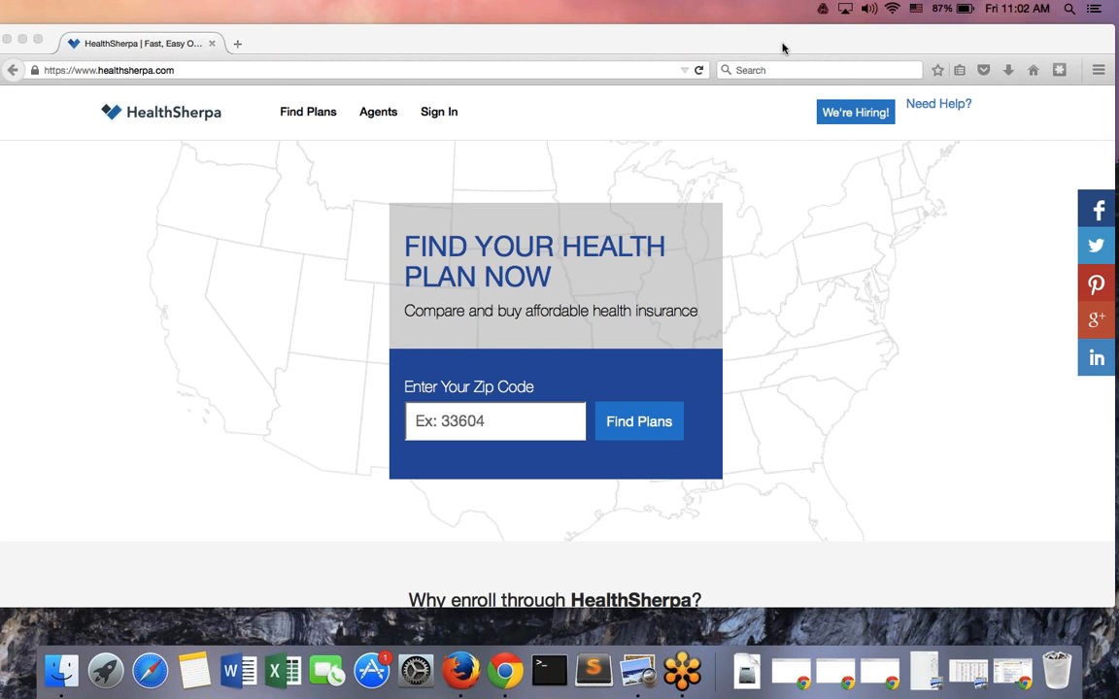
Sign in to the HealthSherpa agent login page using the account email and password
left_click_drag(782, 45, 761, 54)
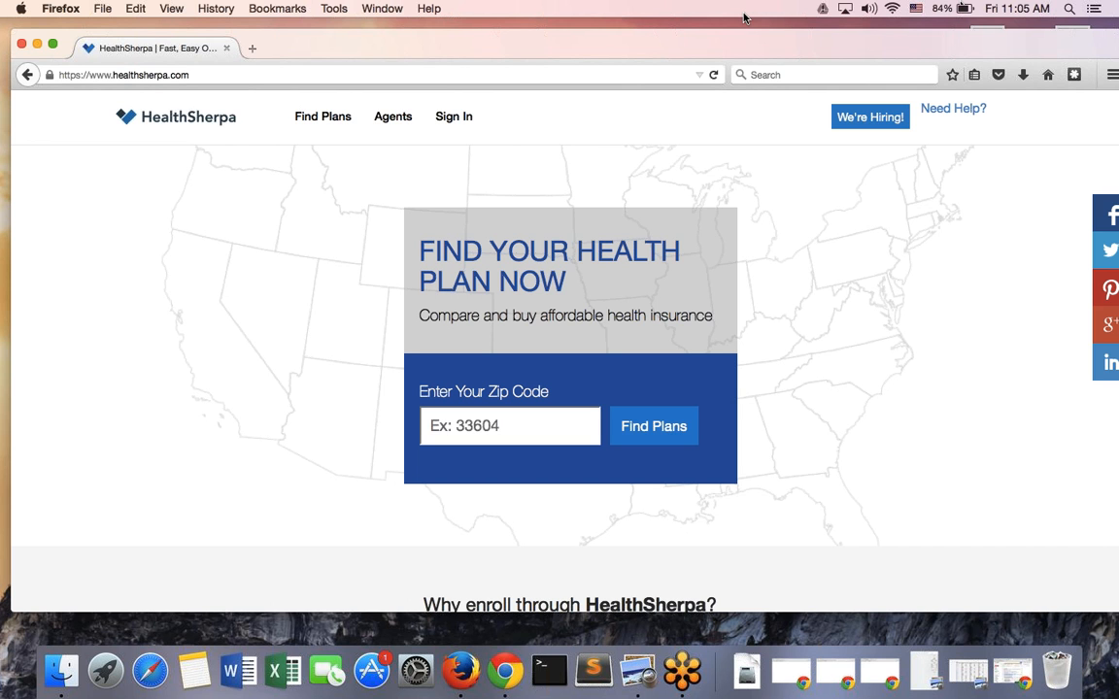
left_click(446, 125)
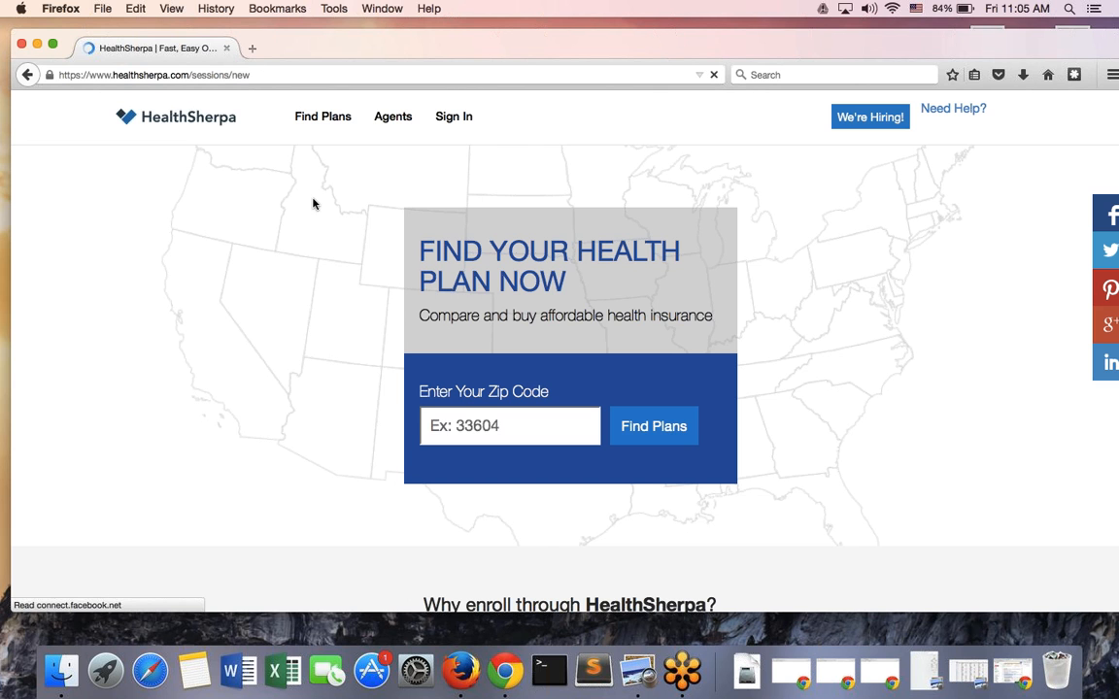
left_click(289, 296)
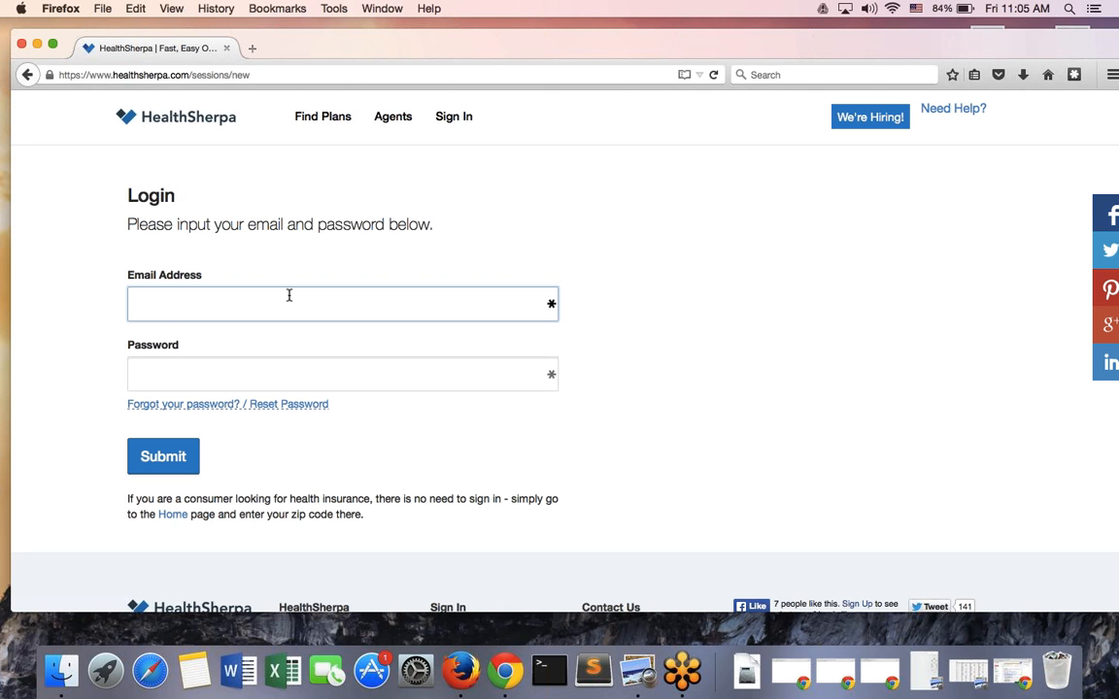
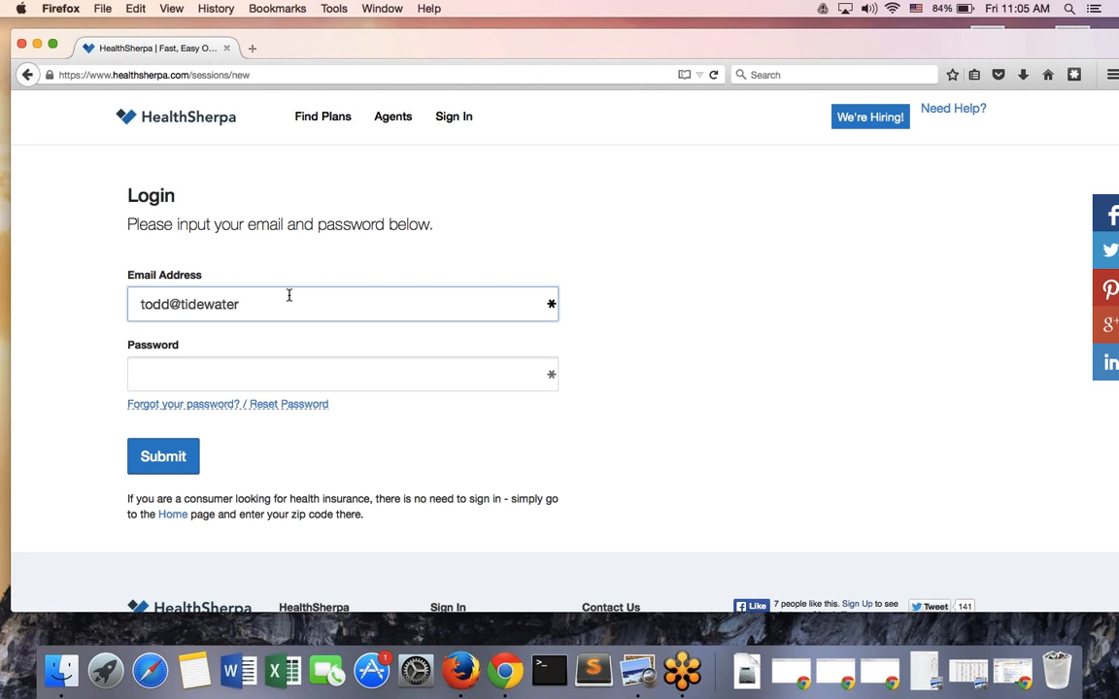
left_click(278, 375)
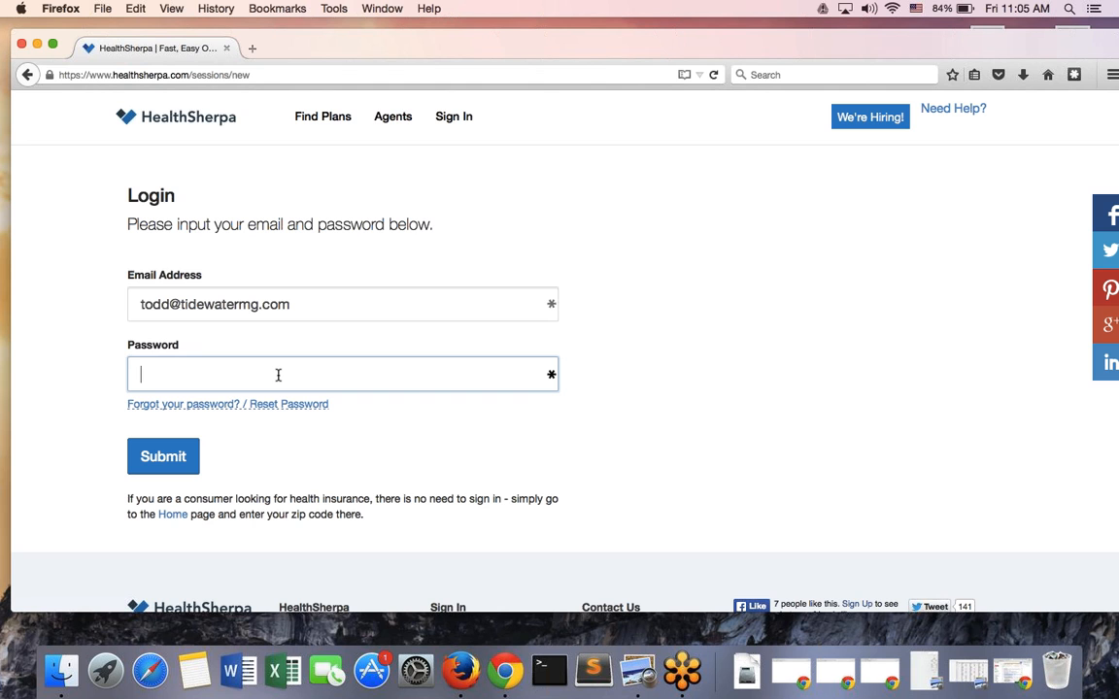
type("••••")
key("BackSpace")
key("BackSpace")
key("BackSpace")
type("••••••")
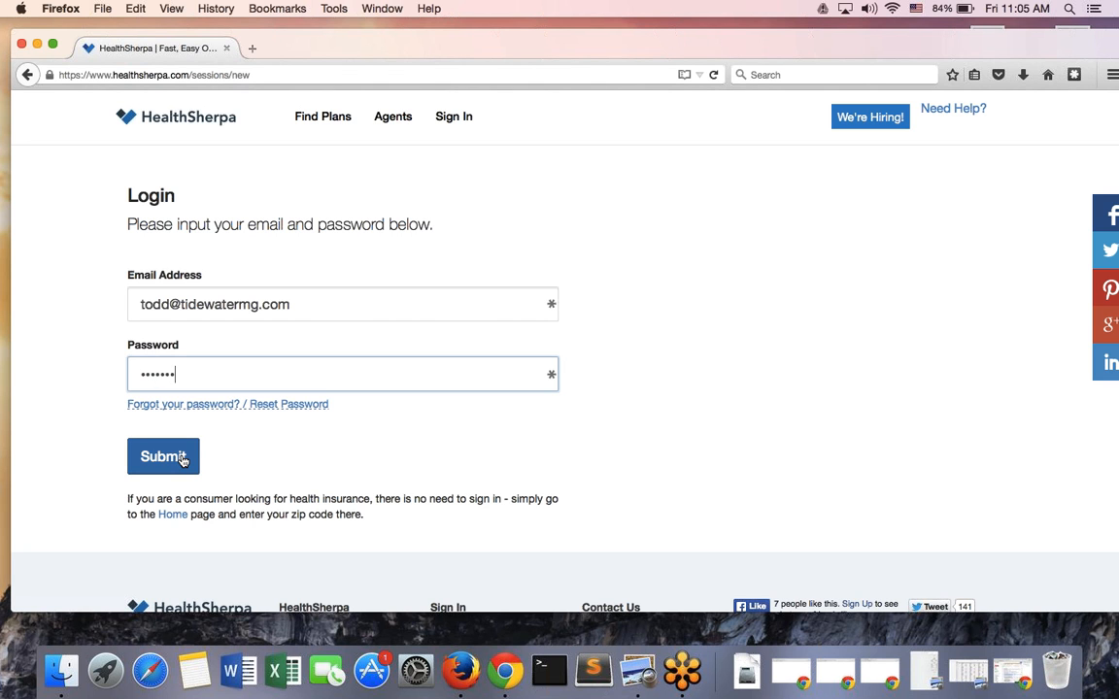
left_click(182, 460)
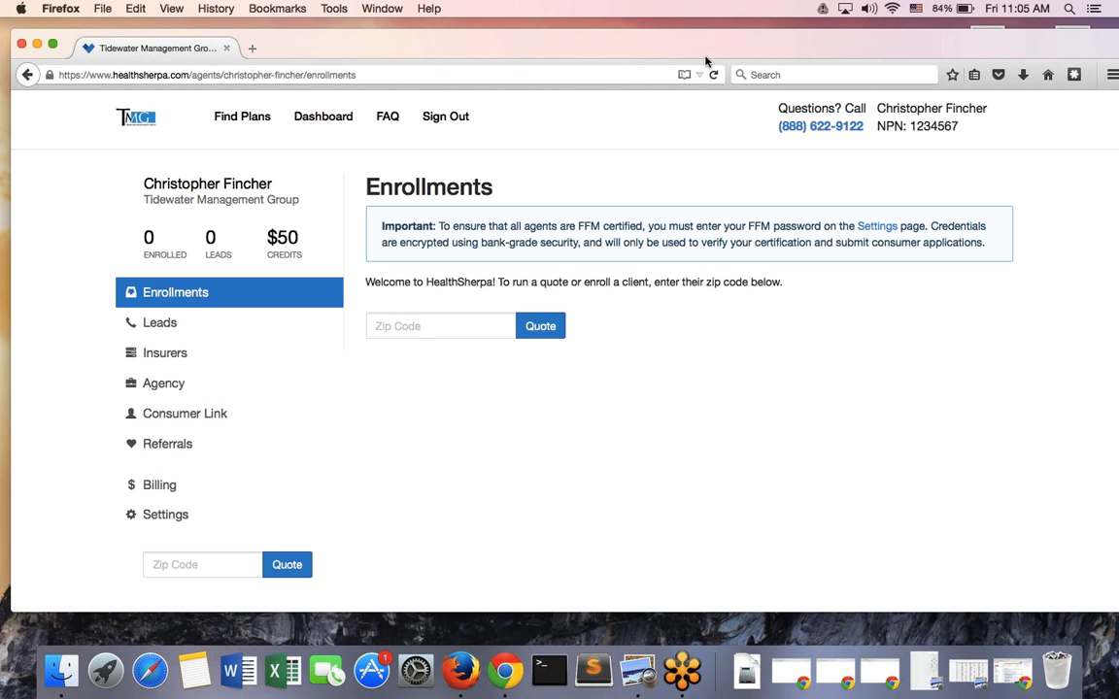
mouse_move(696, 48)
left_mouse_down()
mouse_move(679, 53)
mouse_move(693, 47)
left_mouse_up()
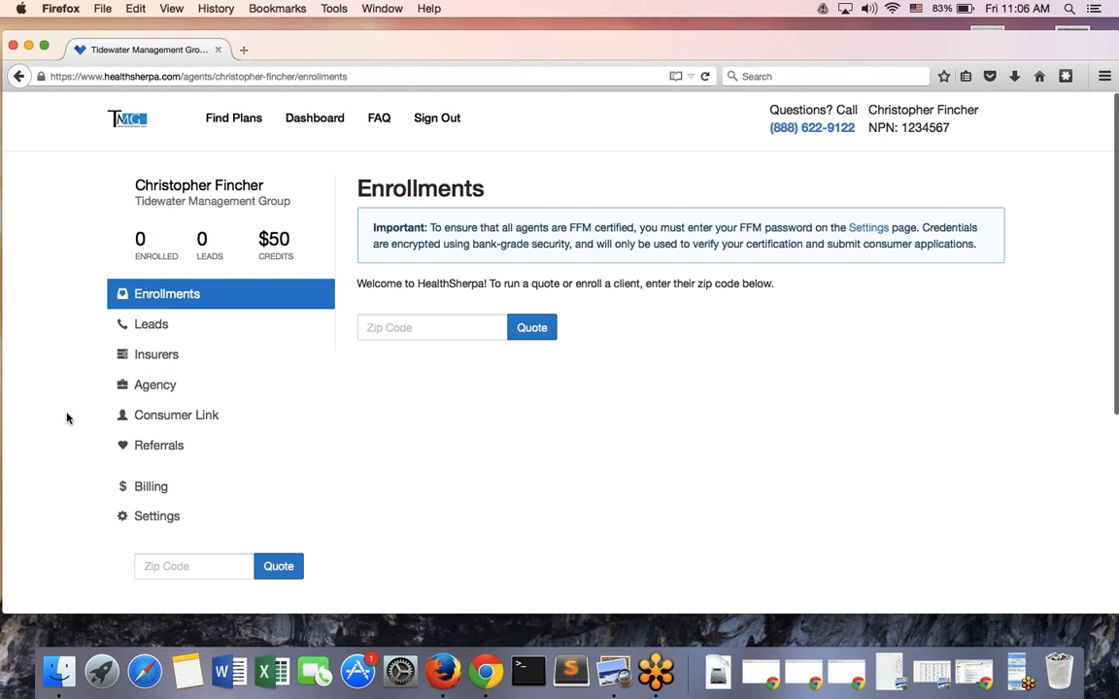
scroll(67, 417, "down", 3)
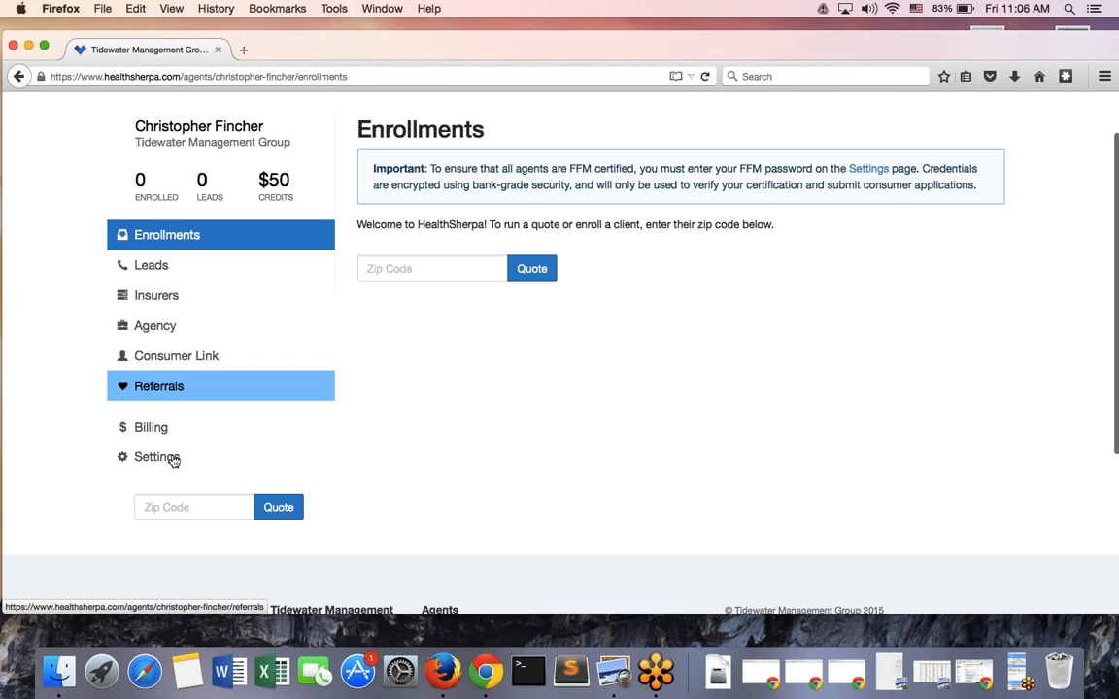
left_click(187, 509)
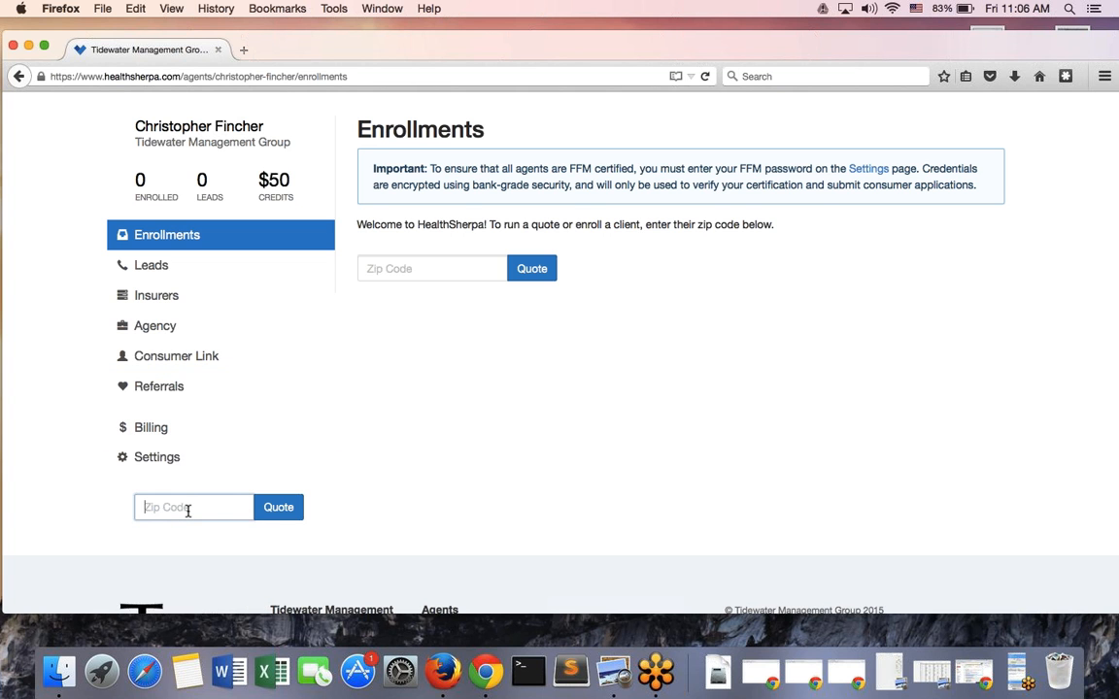
scroll(188, 509, "up", 3)
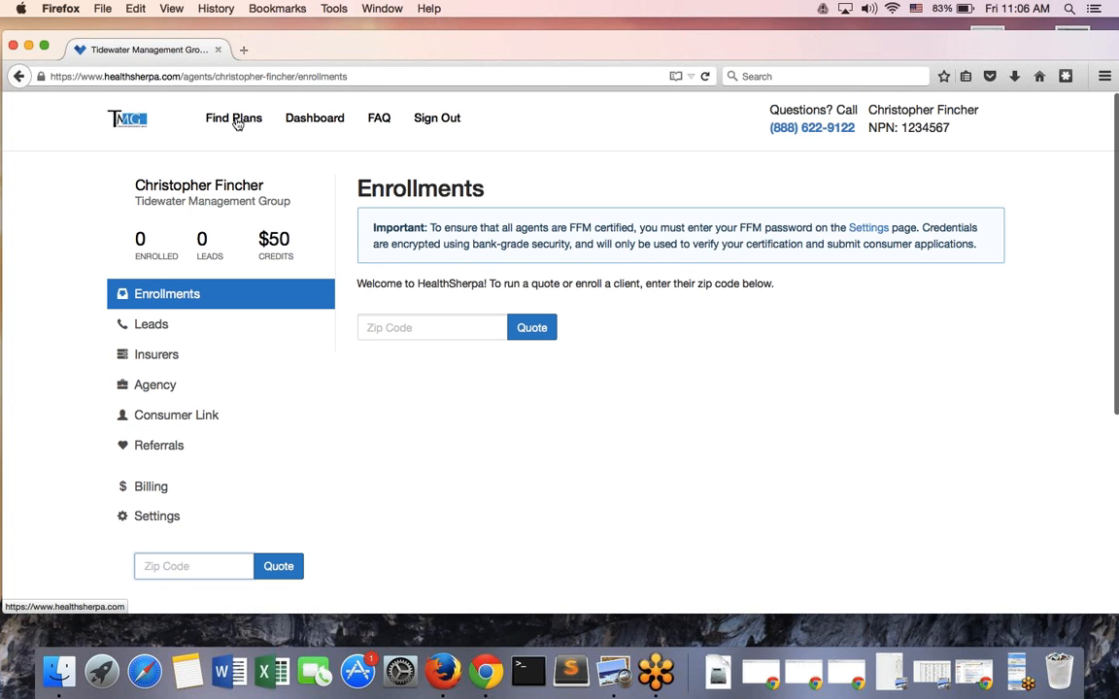
Find plans for zip code 33604 in Hillsborough County, Florida
left_click(236, 124)
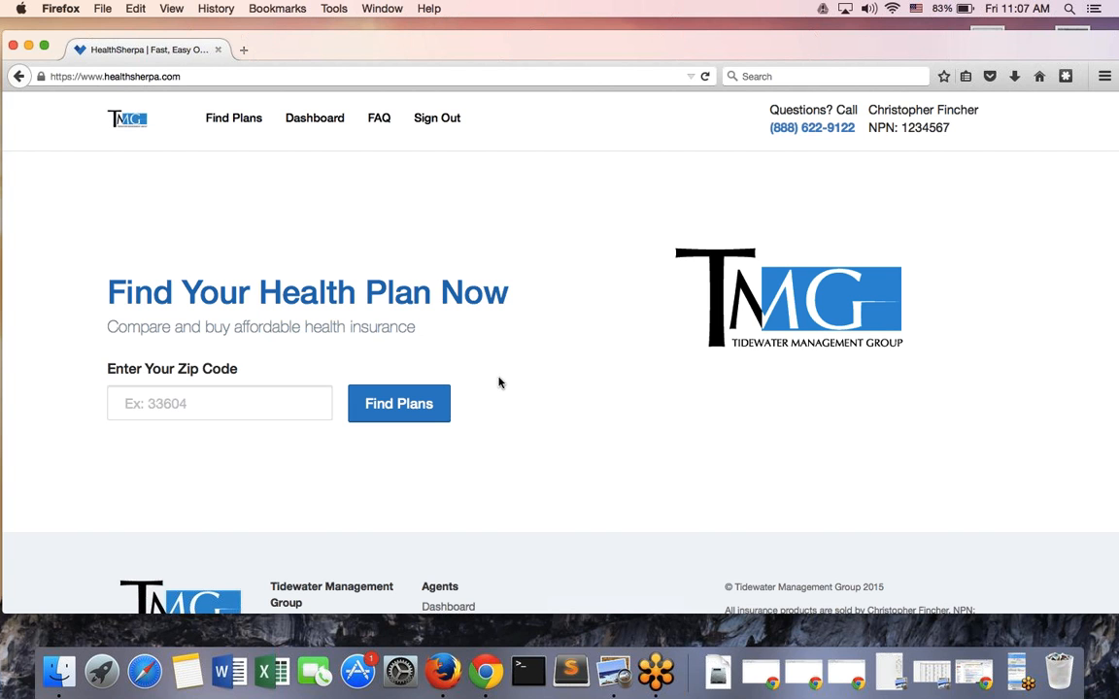
left_click(266, 407)
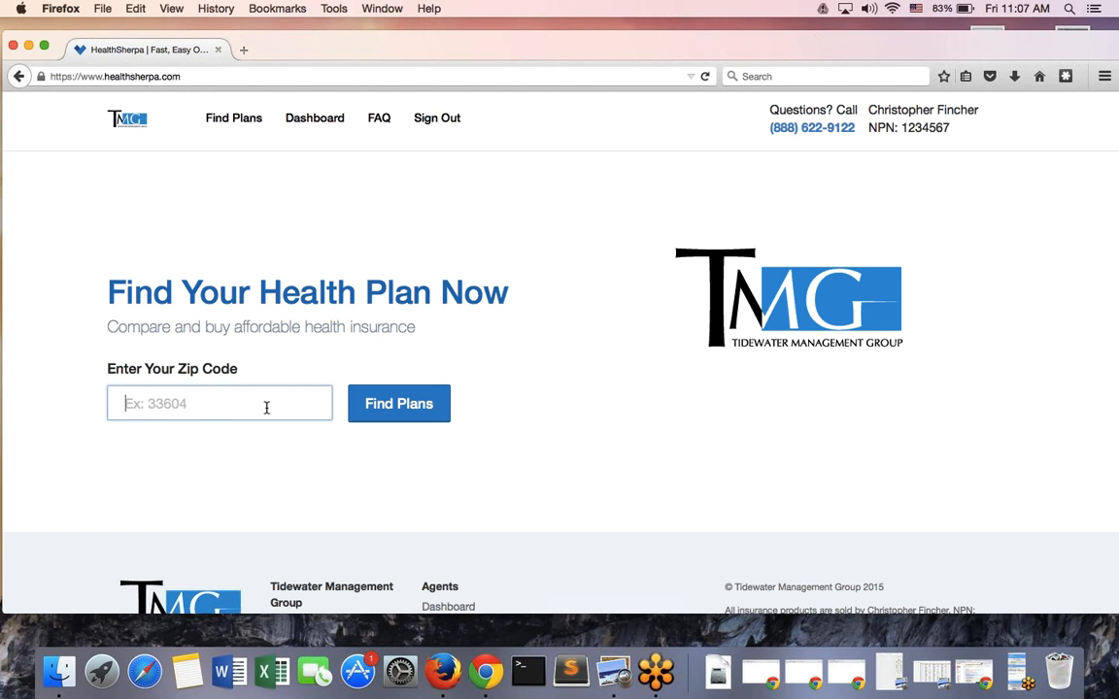
type("33604")
left_click(414, 416)
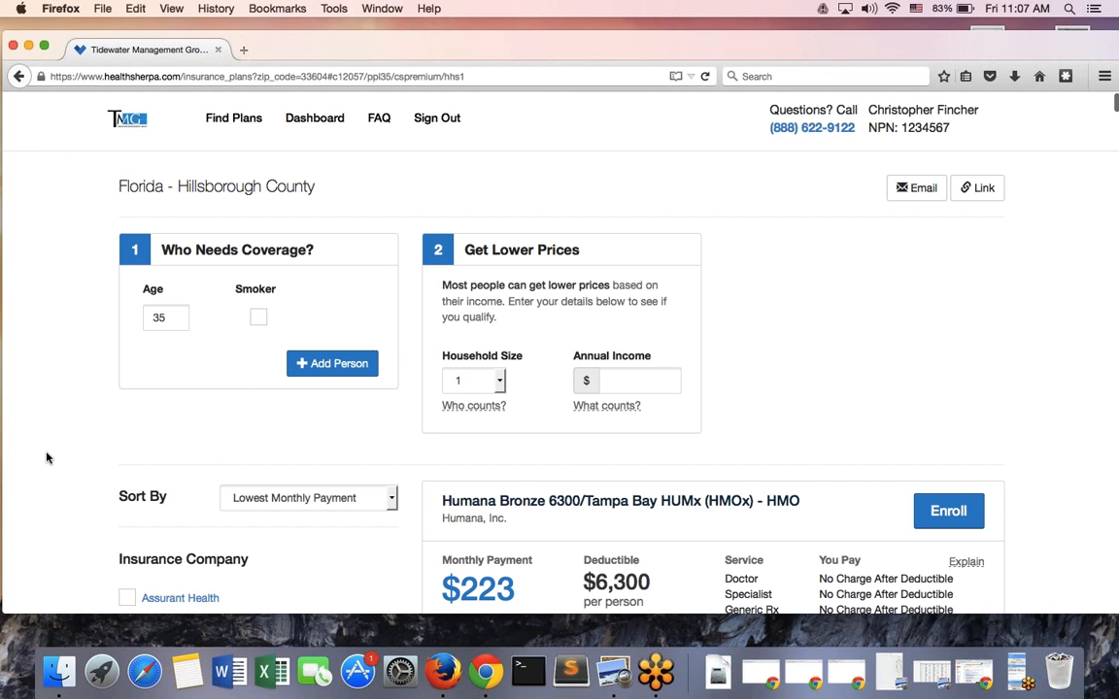
Add a second 35-year-old, two 15-year-olds and a fifth person to the coverage
scroll(46, 457, "down", 2)
scroll(47, 457, "up", 2)
scroll(292, 253, "down", 1)
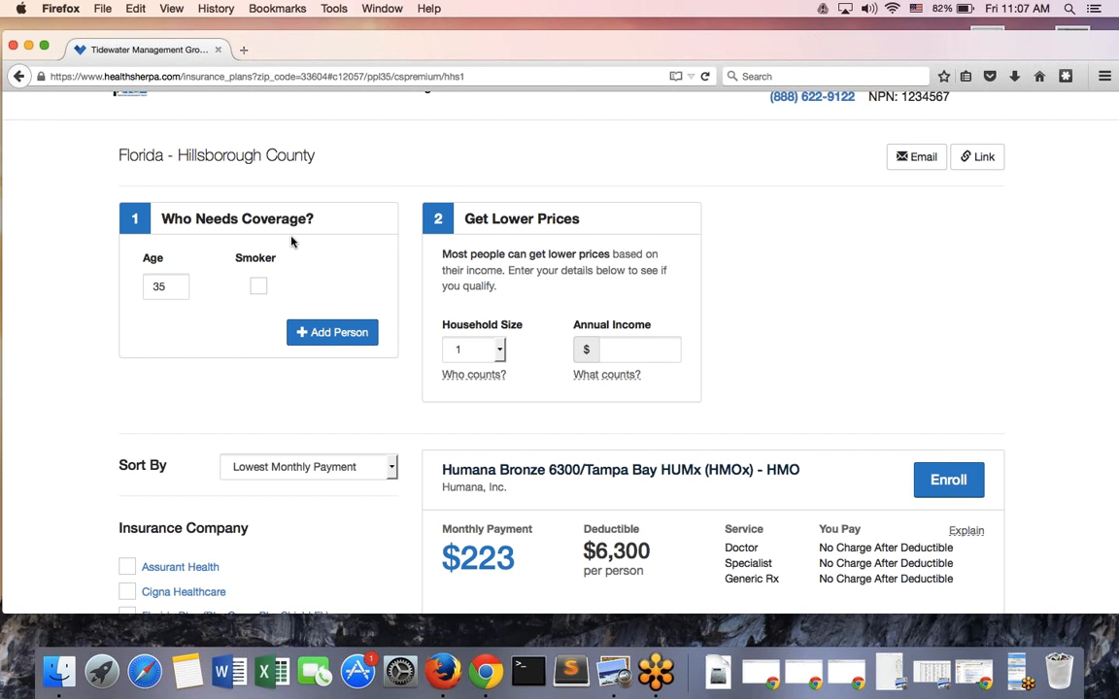
left_click(319, 335)
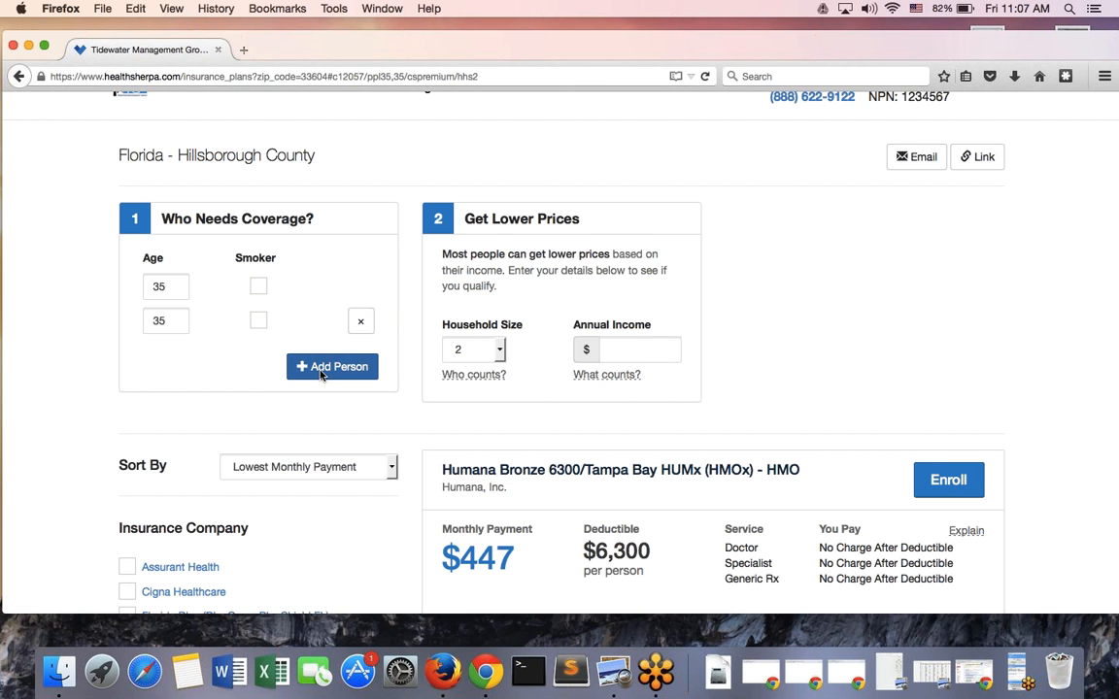
left_click(321, 371)
left_click(320, 408)
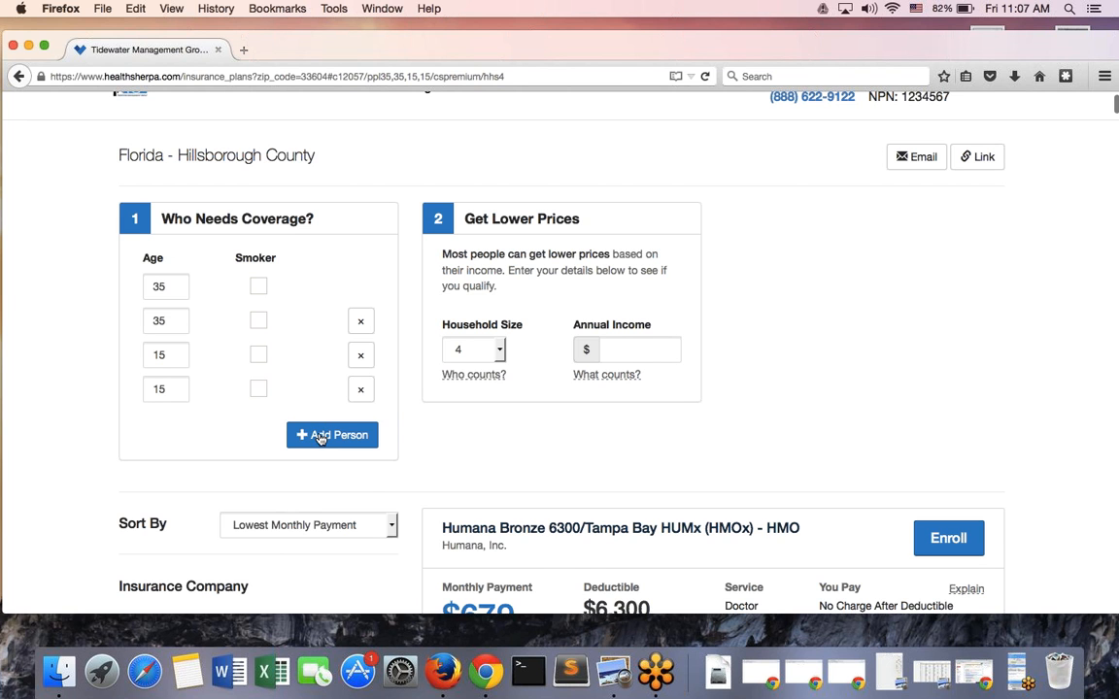
left_click(320, 437)
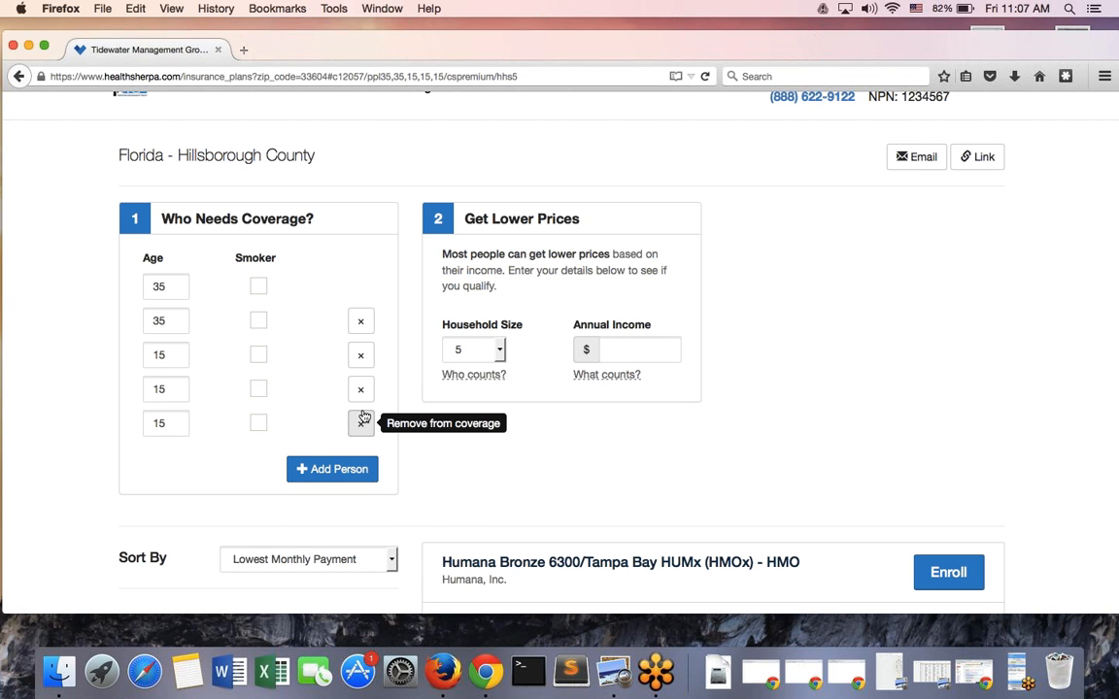
Remove the four added people, leaving only the 35-year-old applicant covered
left_click(361, 419)
left_click(361, 389)
left_click(361, 356)
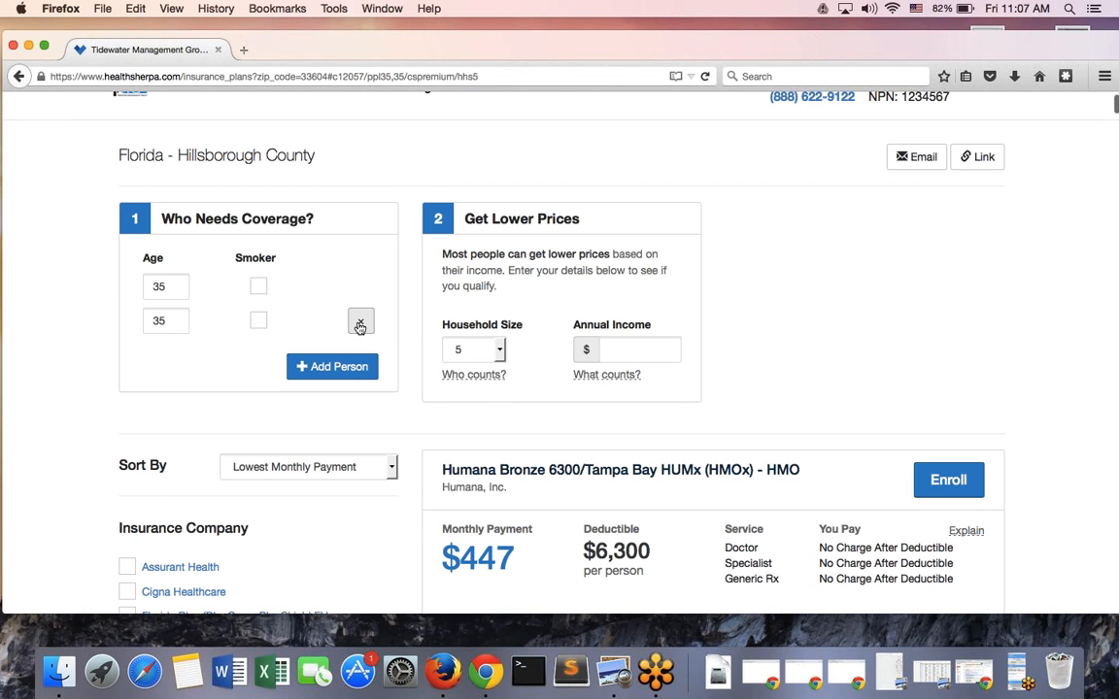
left_click(360, 324)
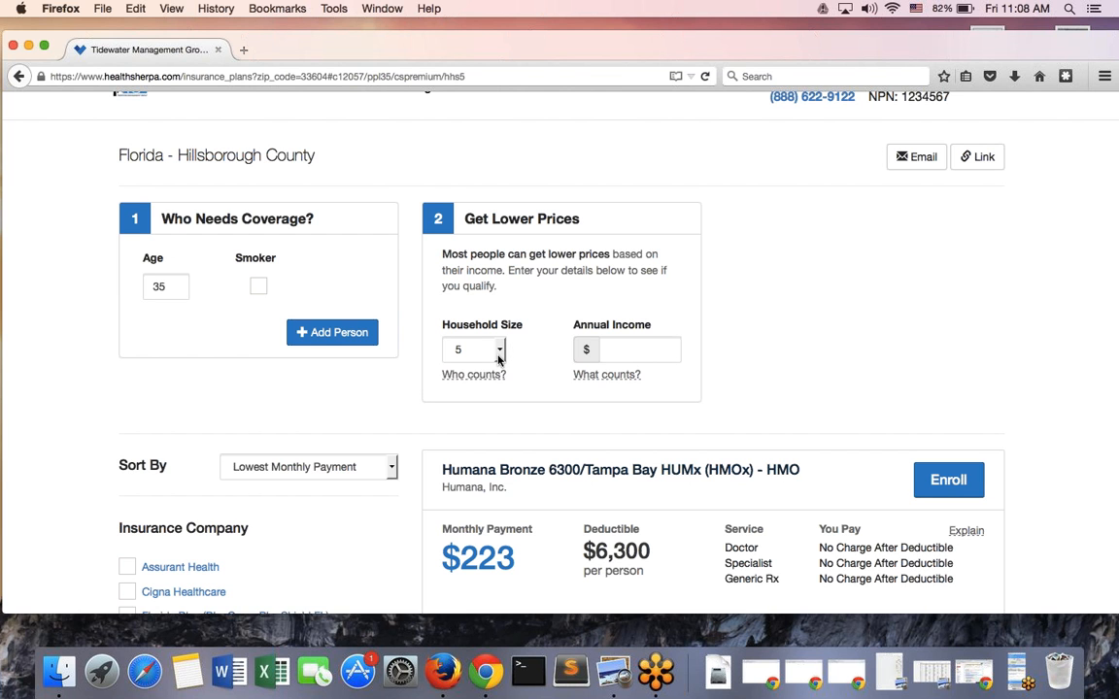
Set household size 1 and annual income 18,000, dropping Humana Bronze 6300 to $23
left_click(498, 355)
left_click(488, 372)
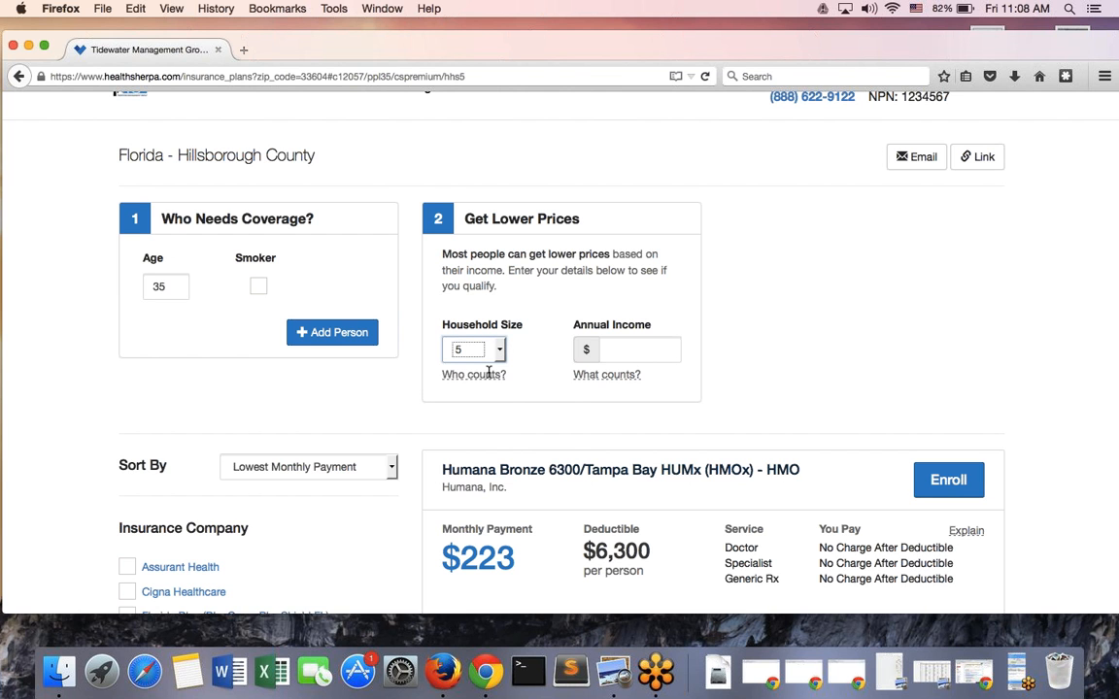
left_click(614, 350)
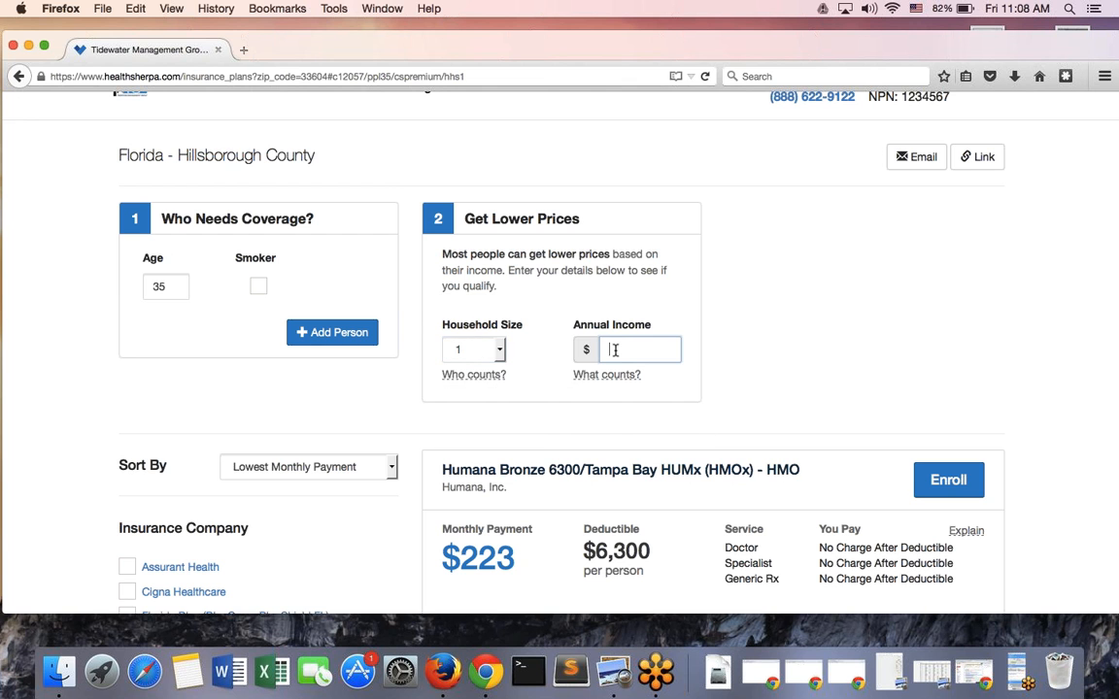
type("1")
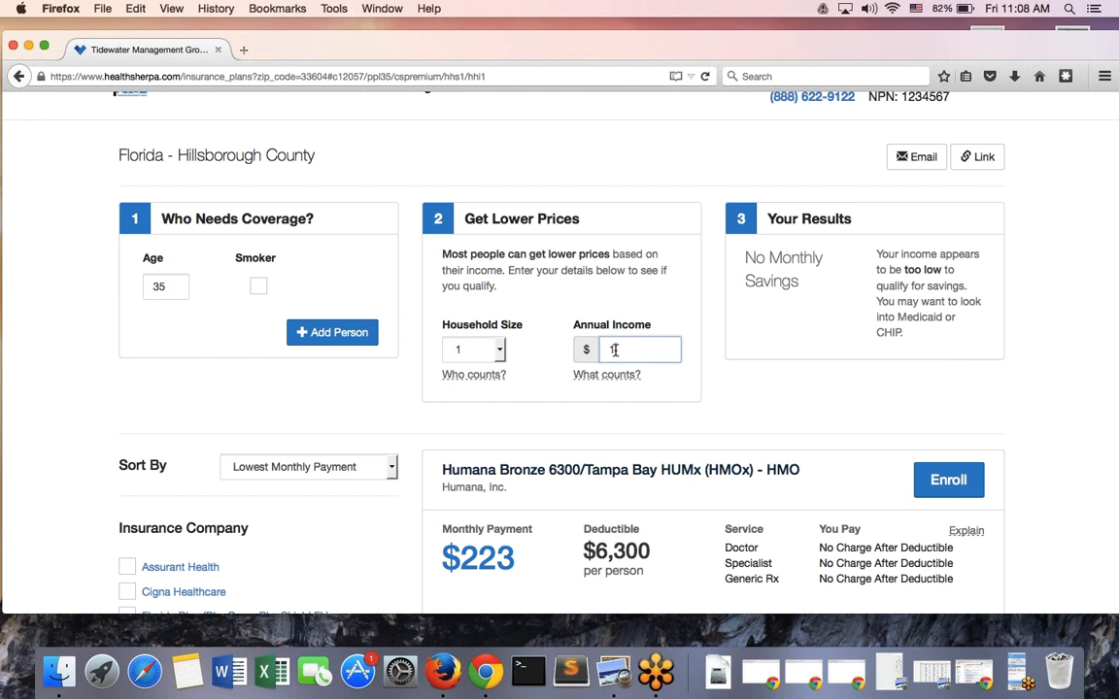
type("8,000")
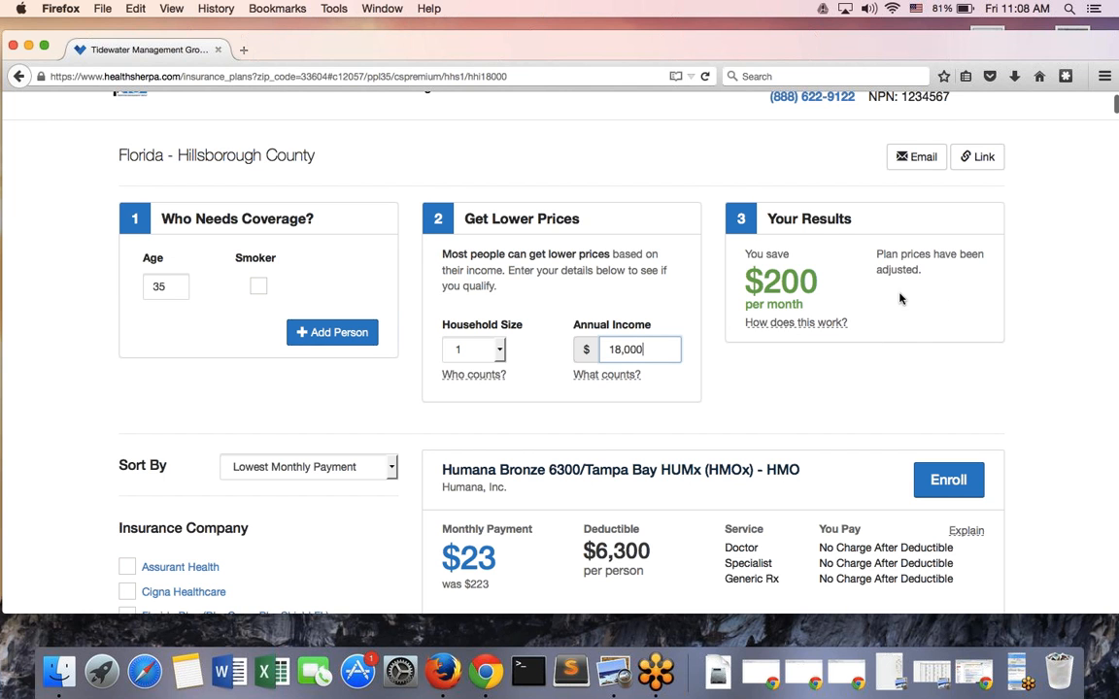
scroll(899, 298, "down", 3)
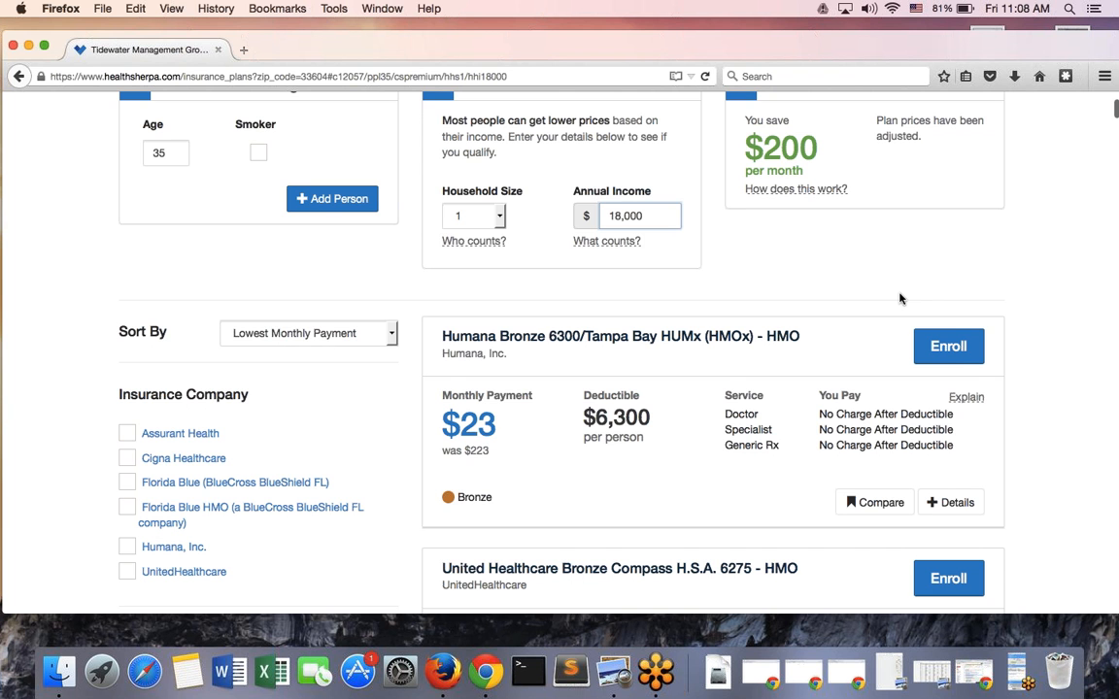
scroll(899, 299, "down", 2)
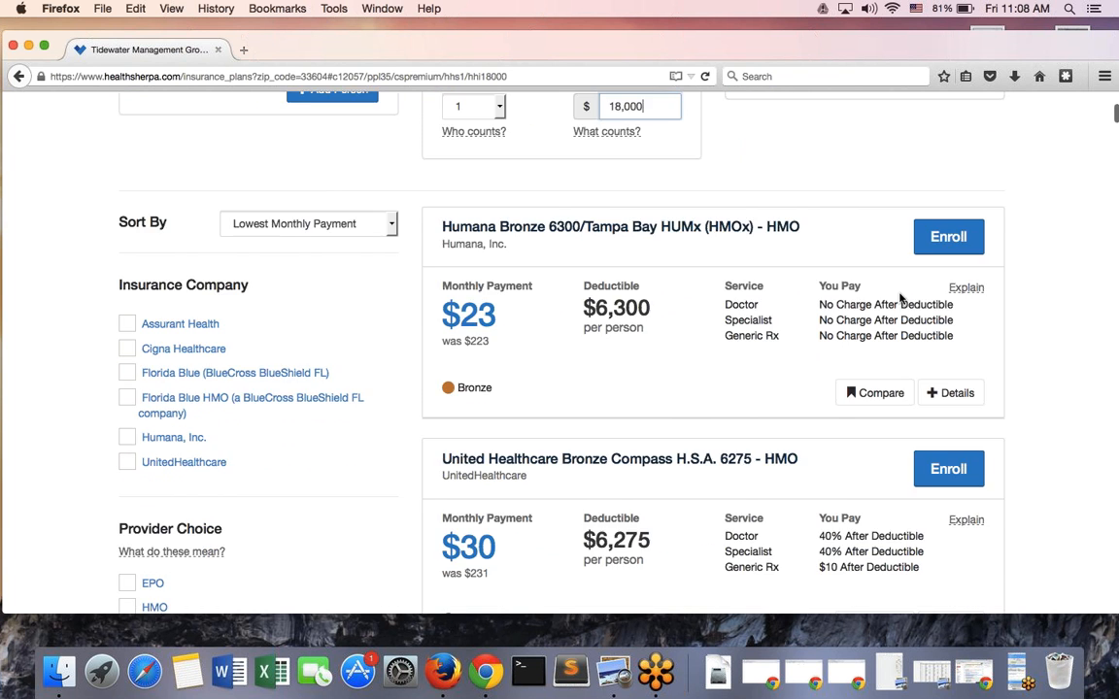
scroll(900, 298, "down", 1)
scroll(899, 298, "down", 4)
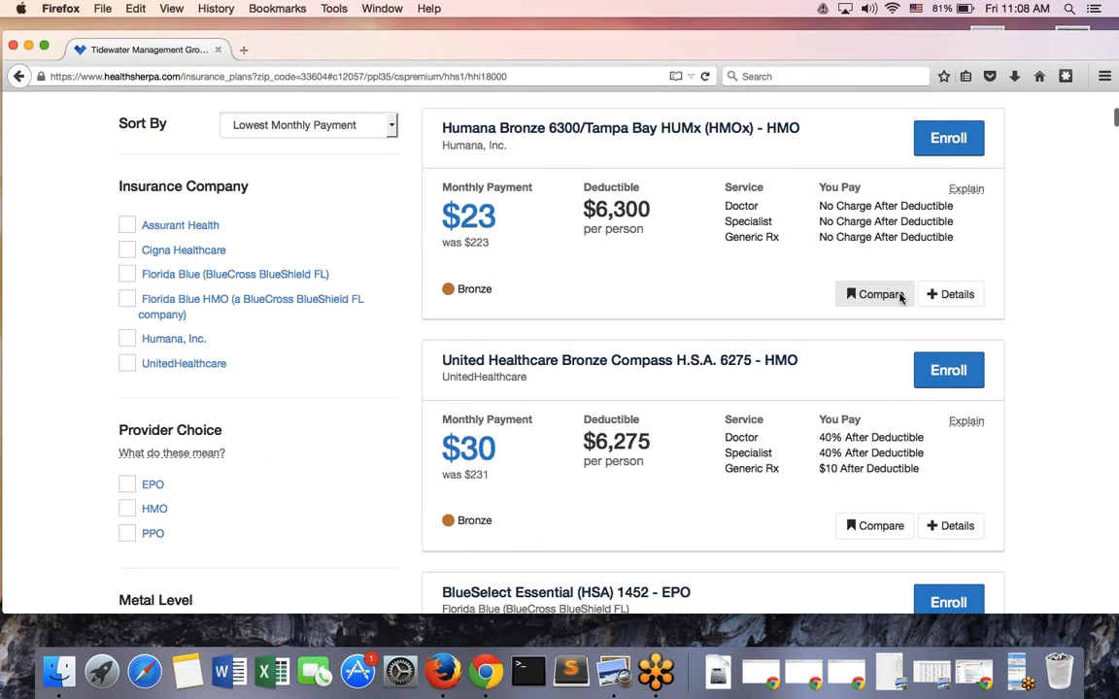
scroll(899, 298, "up", 5)
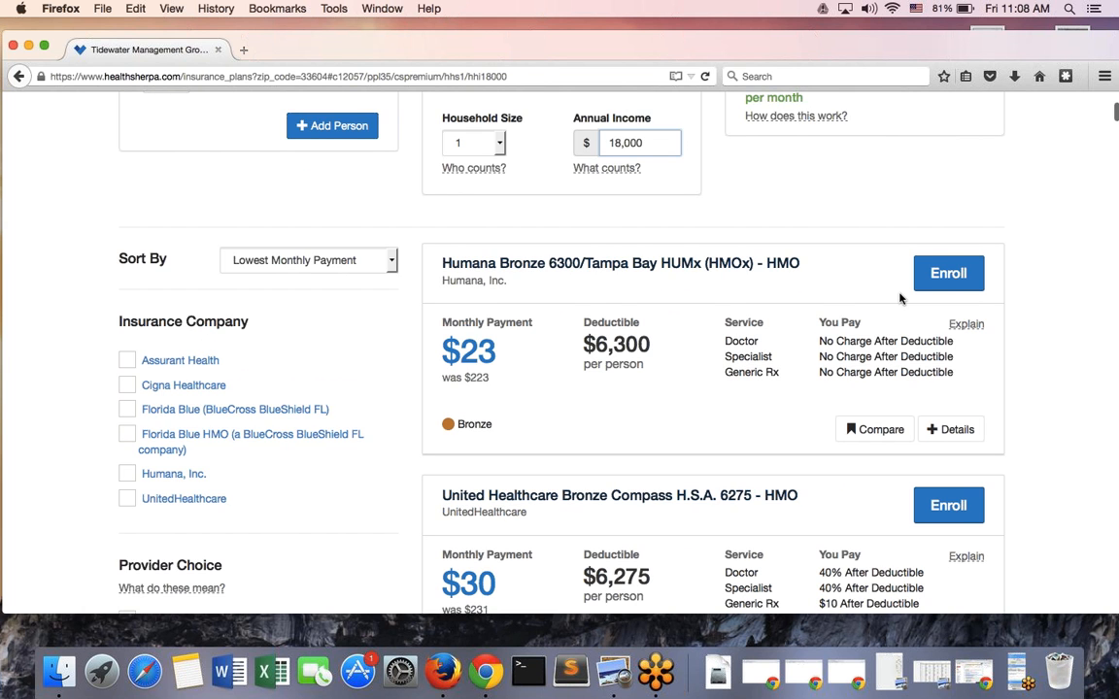
scroll(899, 298, "up", 3)
Replace the annual income with 20,000, raising Humana Bronze 6300 to $43
double_click(624, 305)
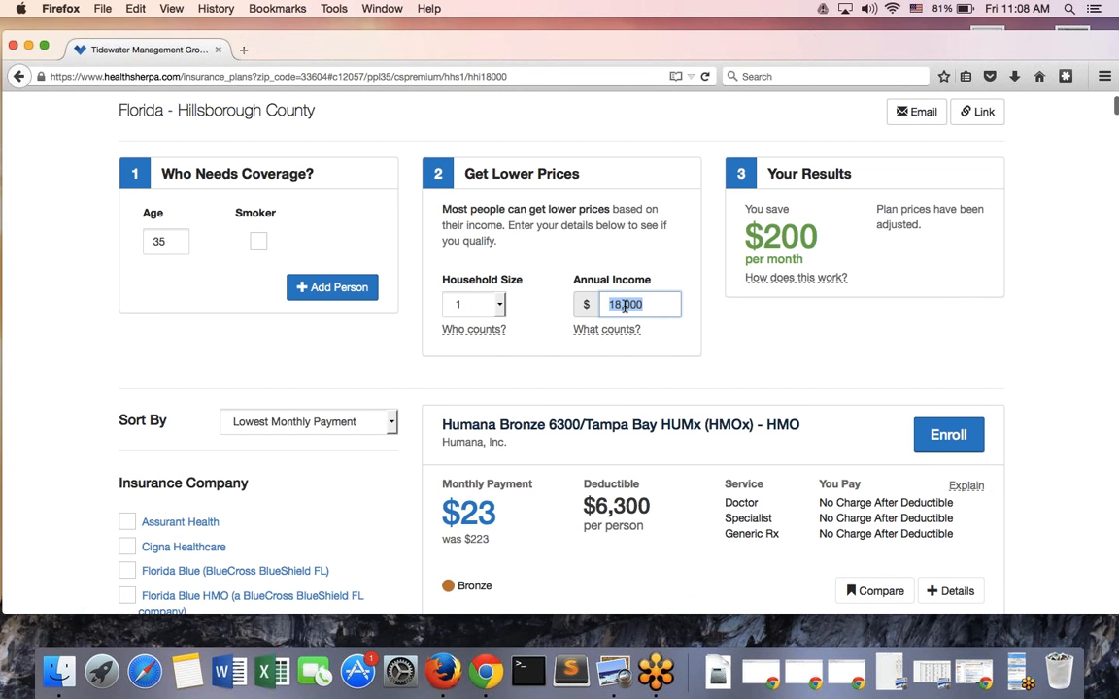
type("20,000")
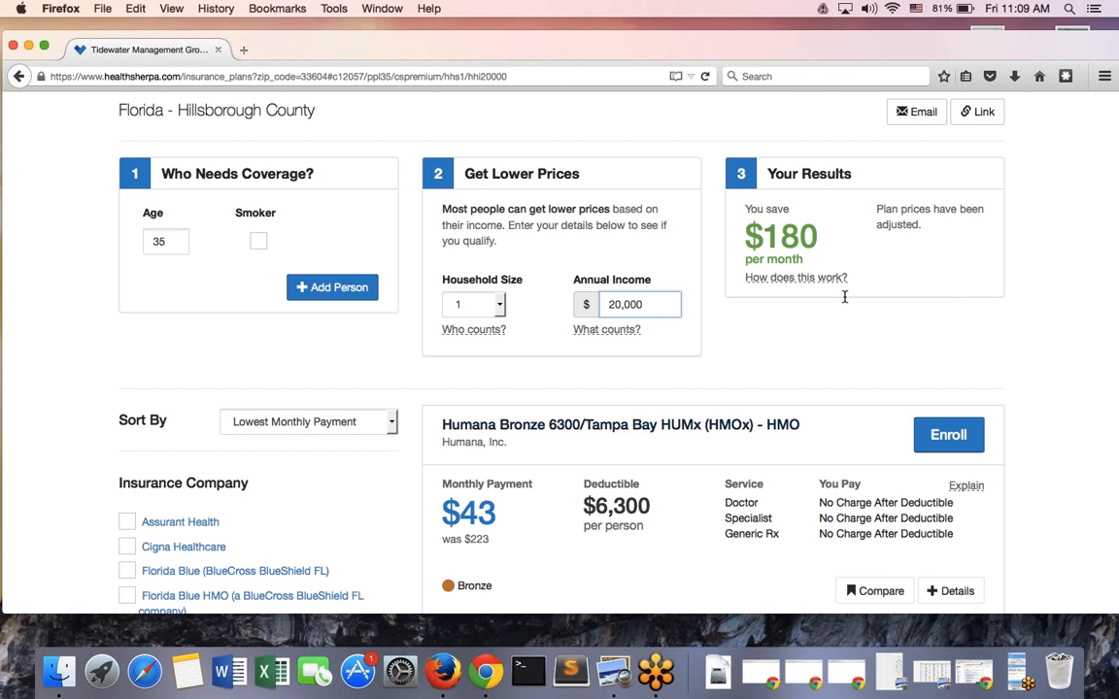
scroll(802, 249, "down", 3)
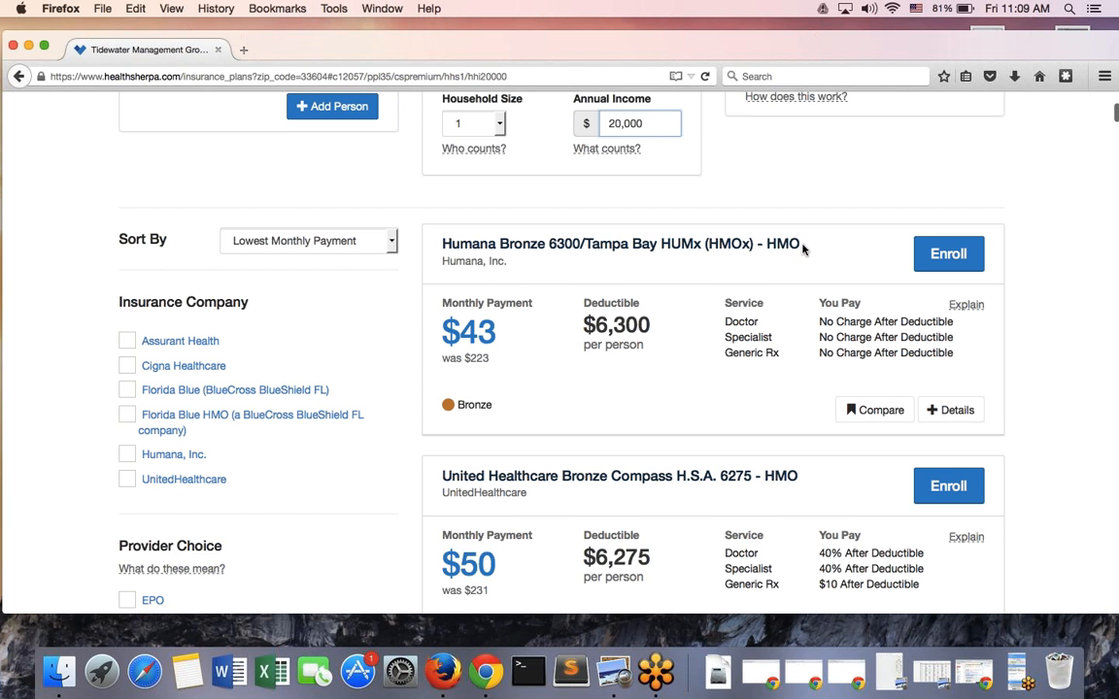
scroll(802, 250, "up", 3)
scroll(803, 249, "down", 2)
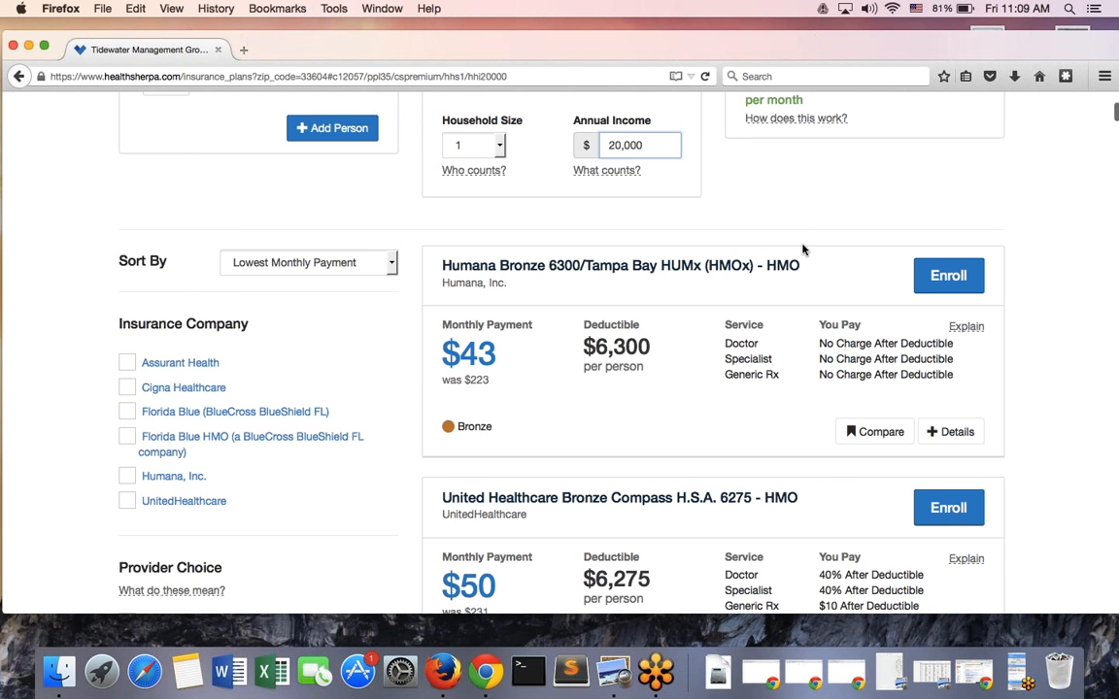
scroll(802, 250, "up", 2)
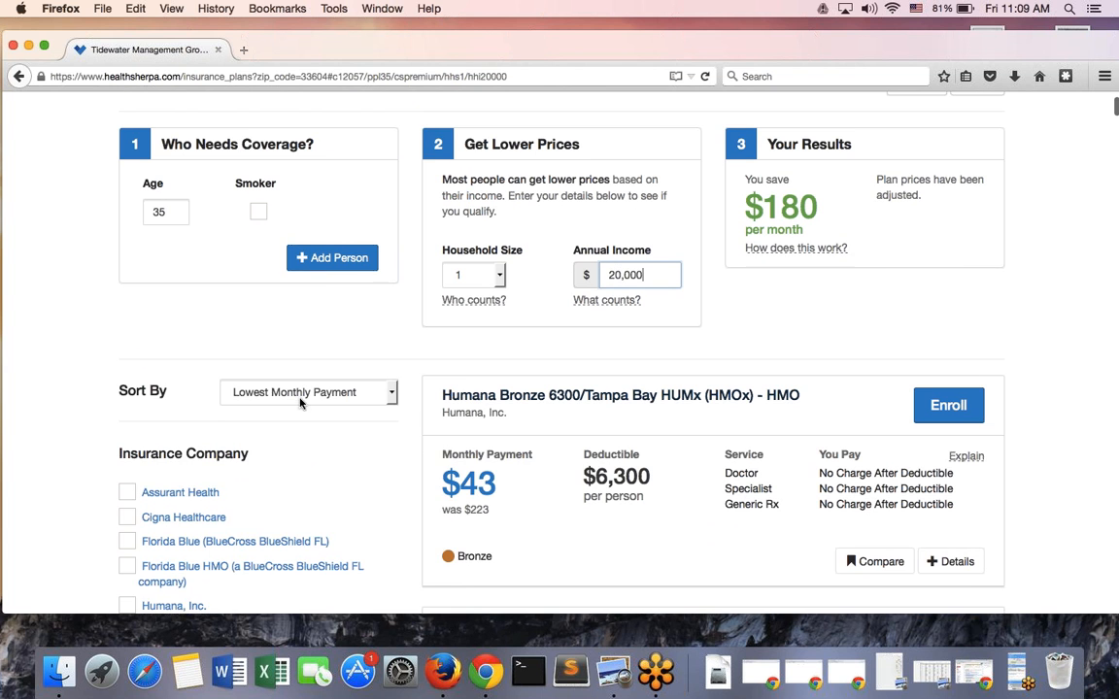
scroll(90, 399, "down", 1)
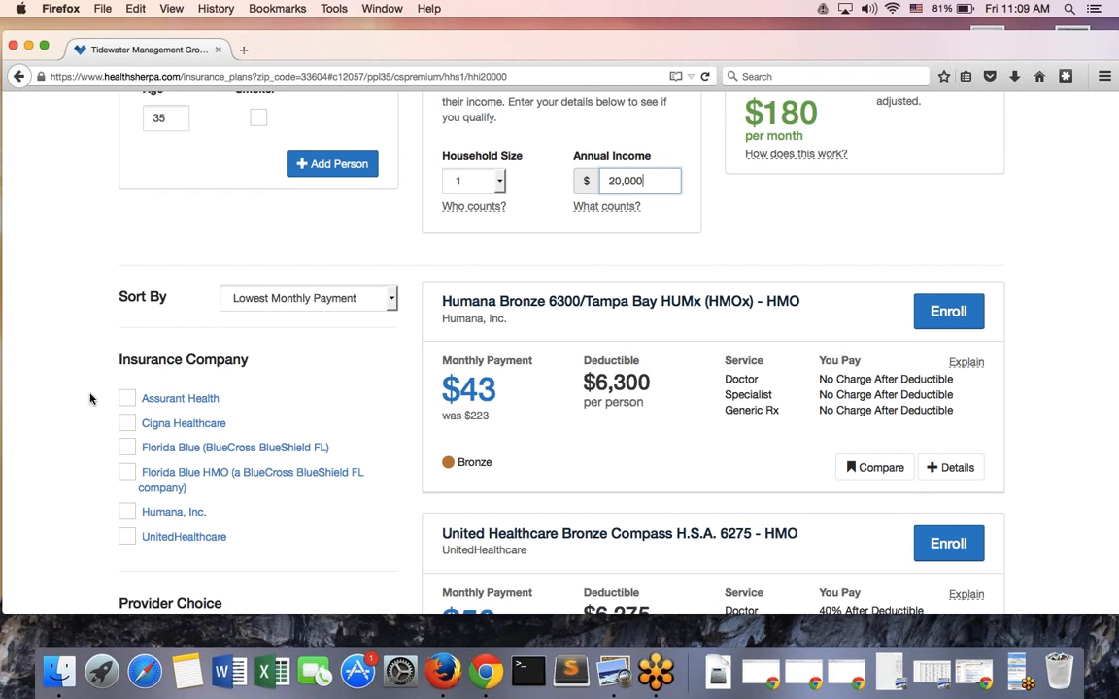
scroll(90, 399, "up", 1)
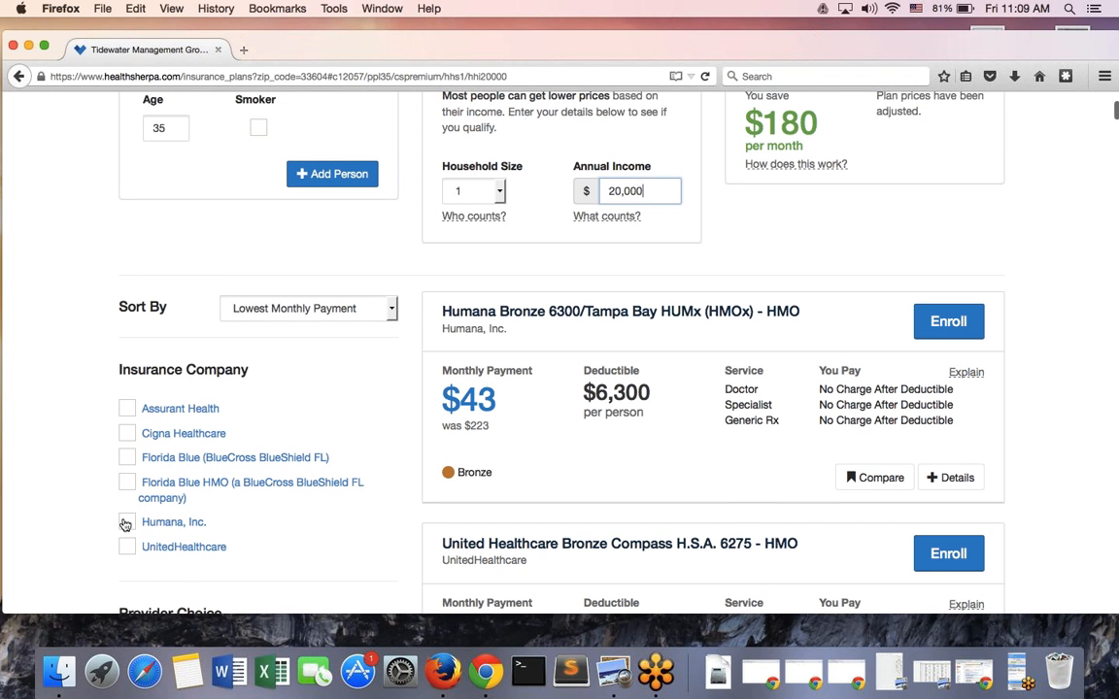
Filter insurance companies to Humana, Inc. and UnitedHealthcare, then review the filtered plans
left_click(126, 522)
left_click(128, 546)
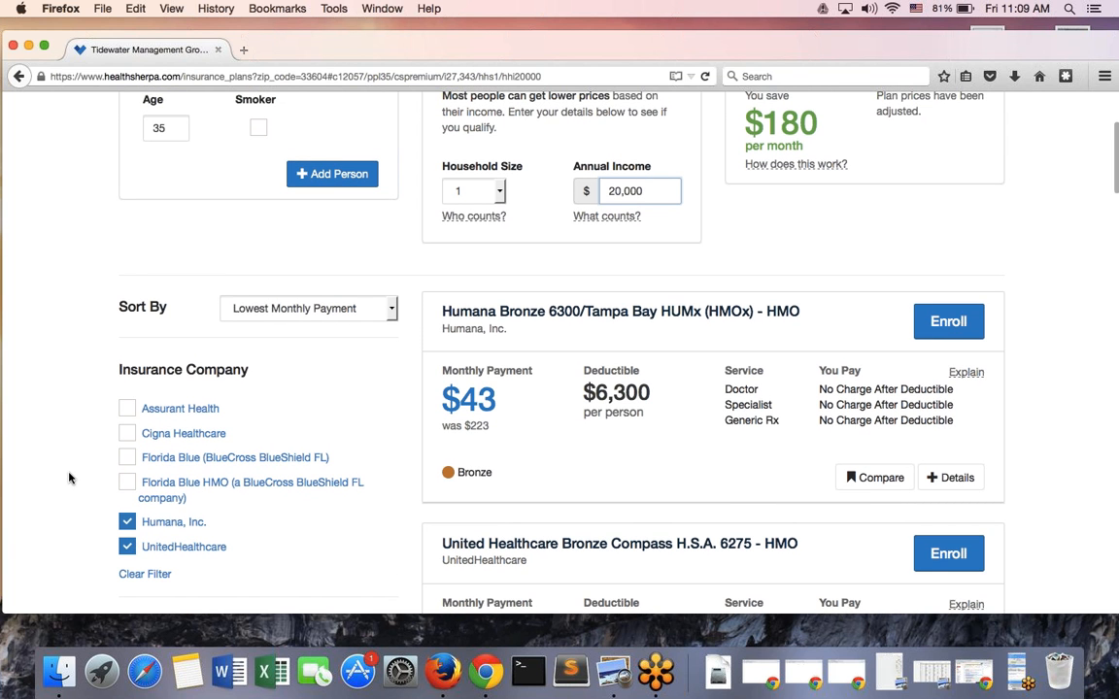
scroll(69, 477, "down", 1)
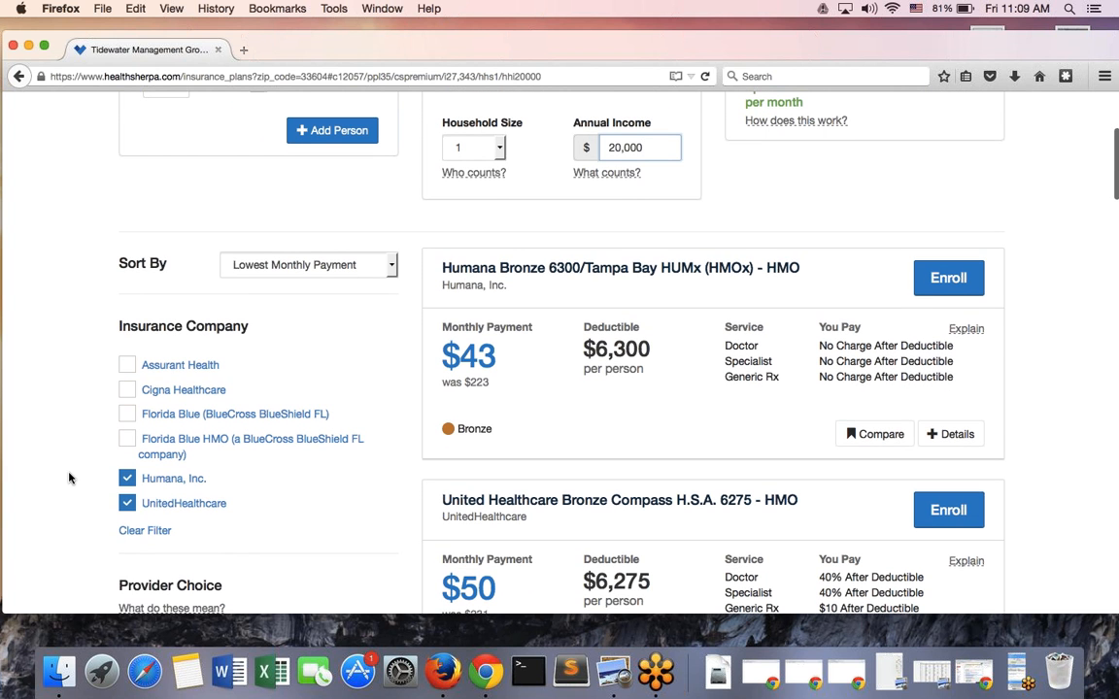
scroll(69, 477, "down", 1)
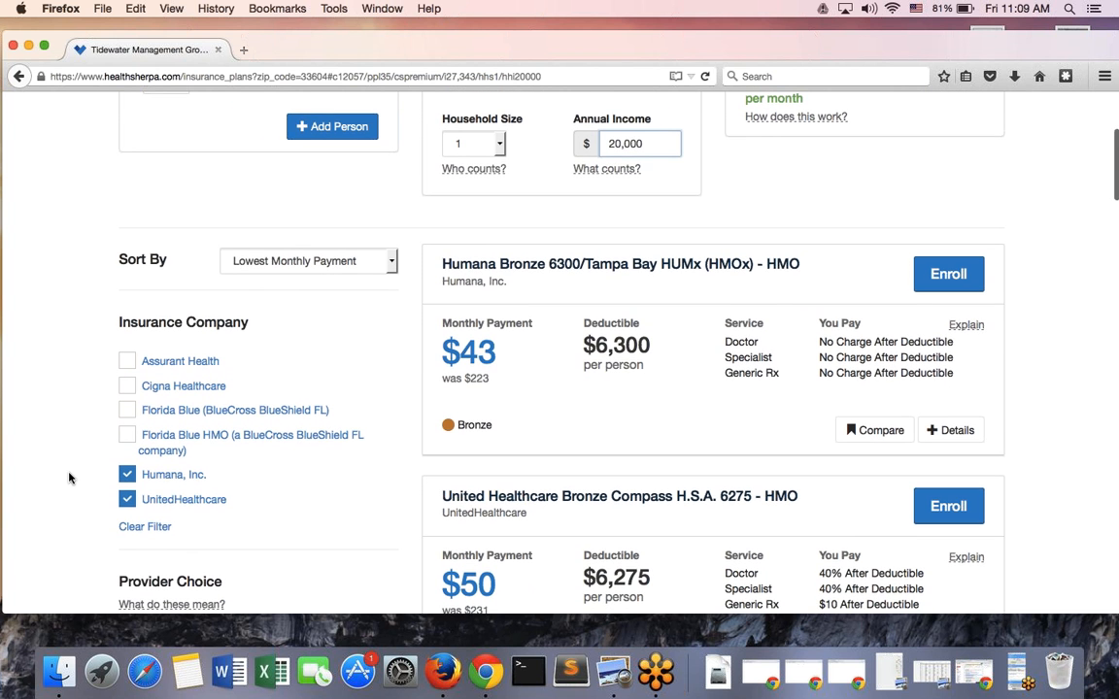
scroll(69, 476, "down", 2)
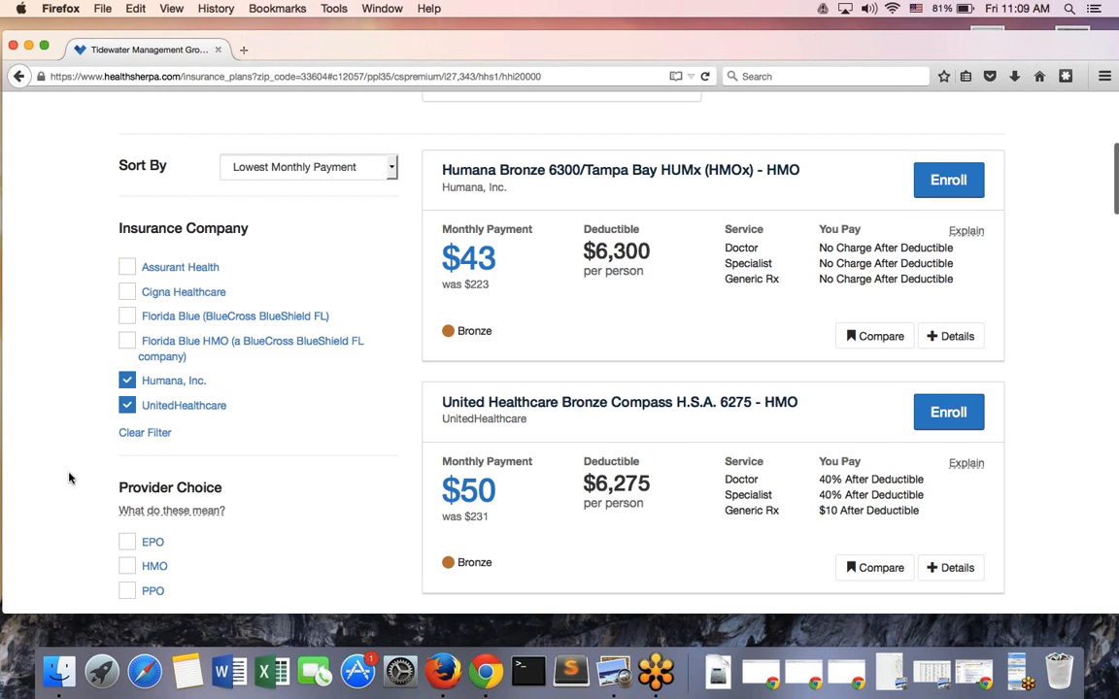
scroll(69, 477, "down", 5)
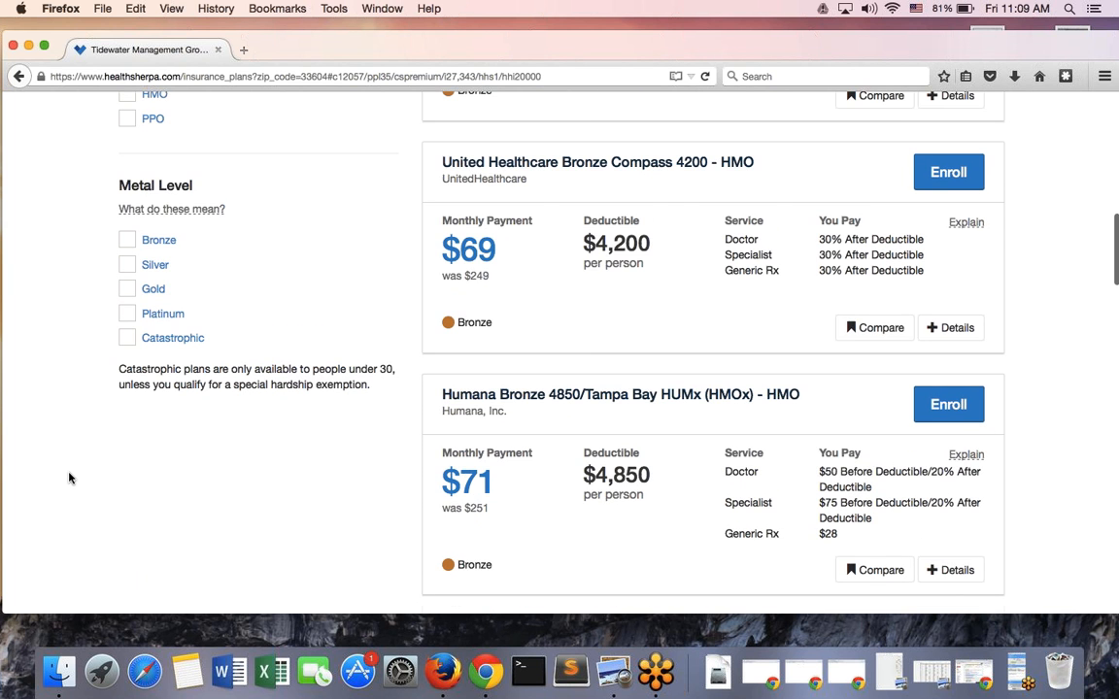
scroll(69, 477, "up", 4)
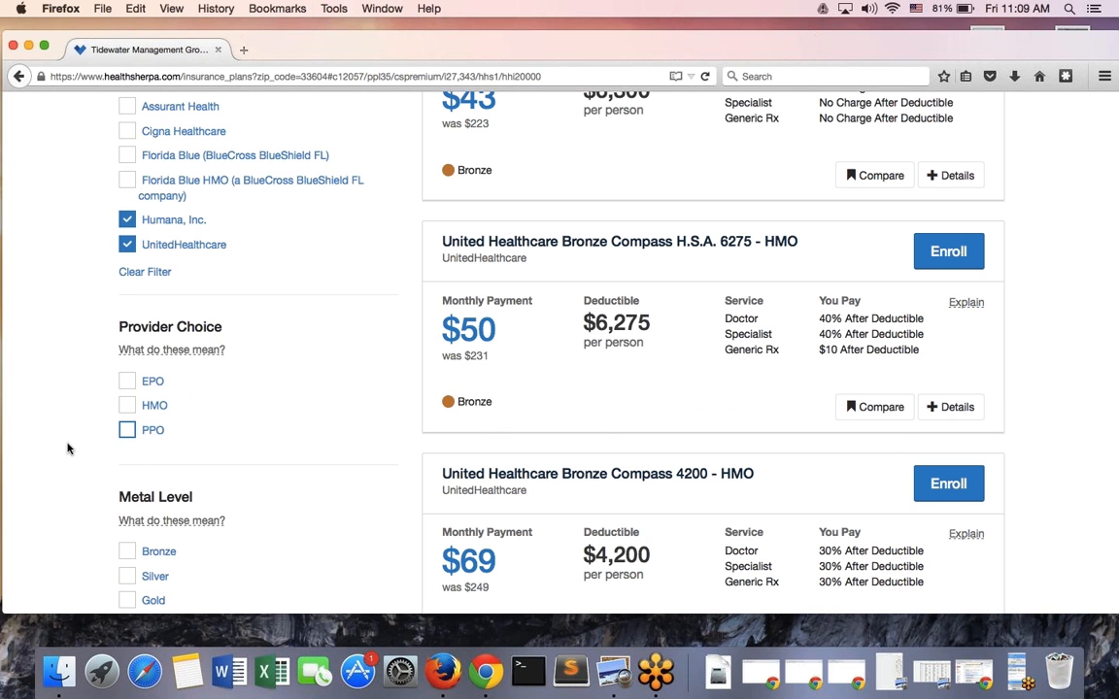
scroll(68, 448, "down", 1)
scroll(90, 480, "down", 1)
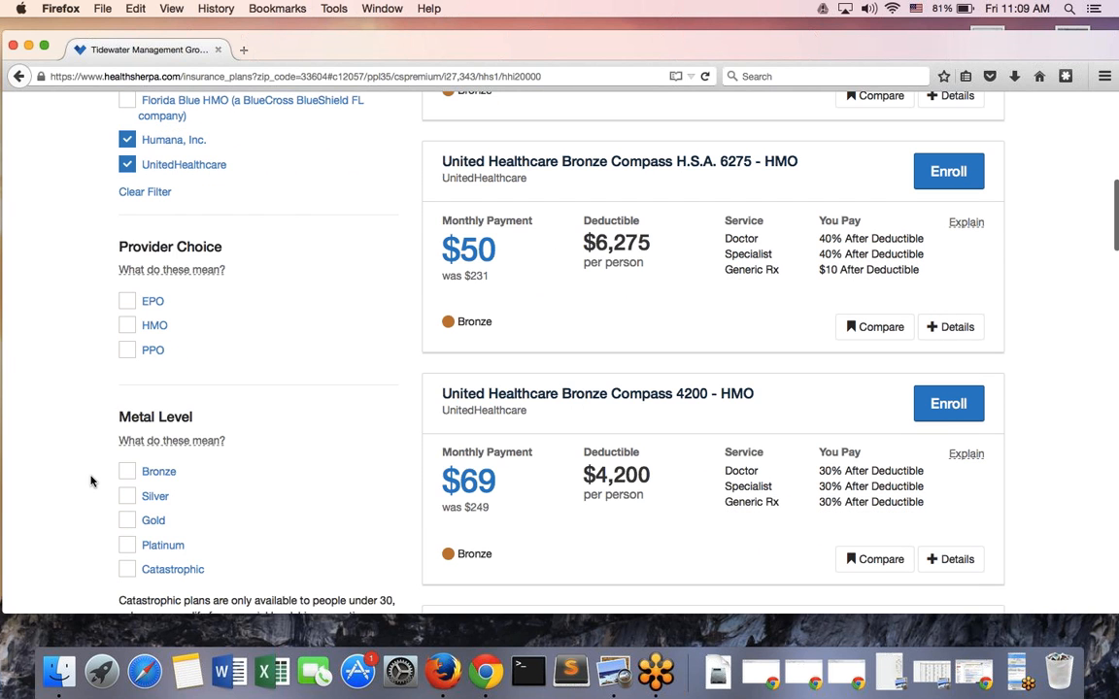
scroll(90, 481, "down", 1)
scroll(90, 480, "up", 1)
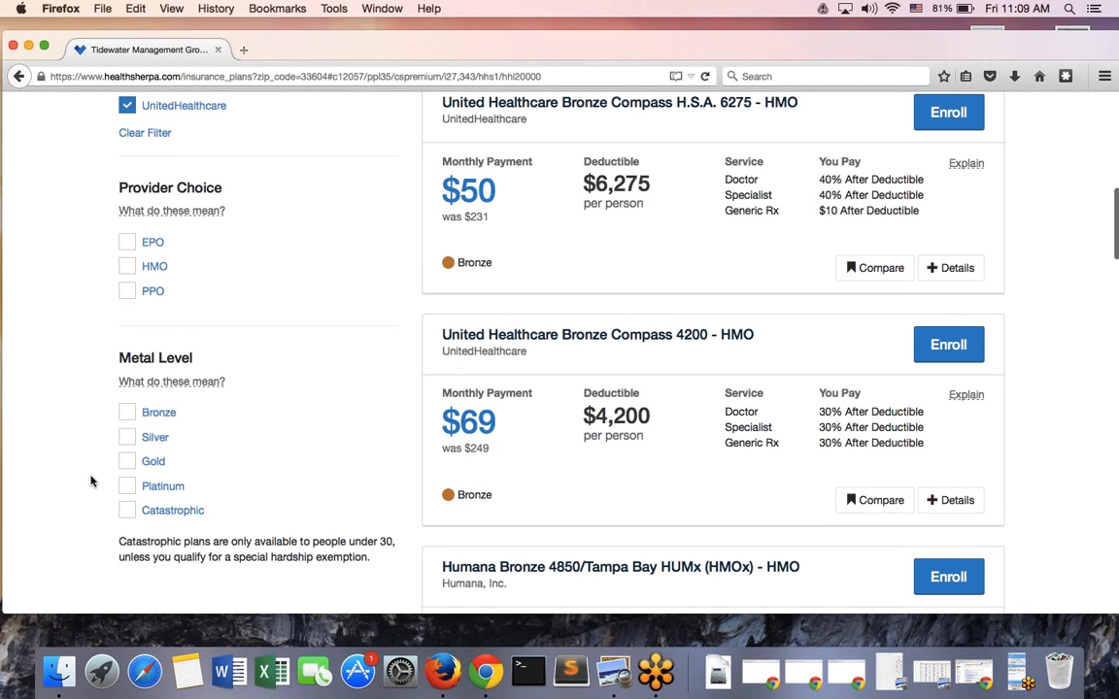
scroll(90, 480, "up", 10)
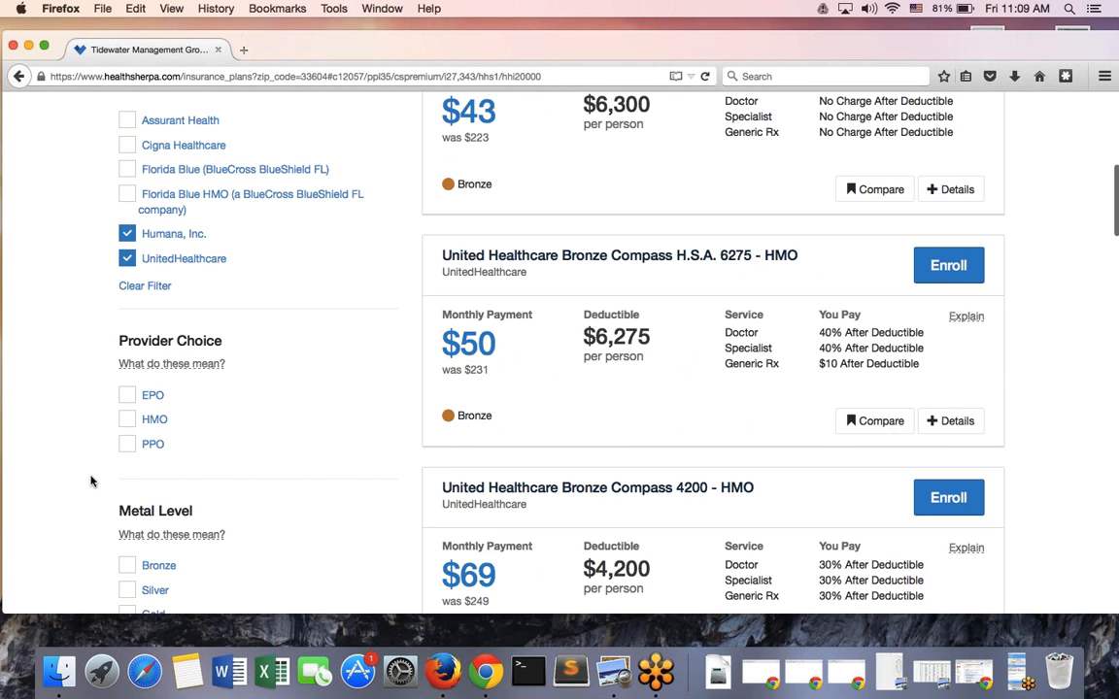
scroll(90, 480, "up", 2)
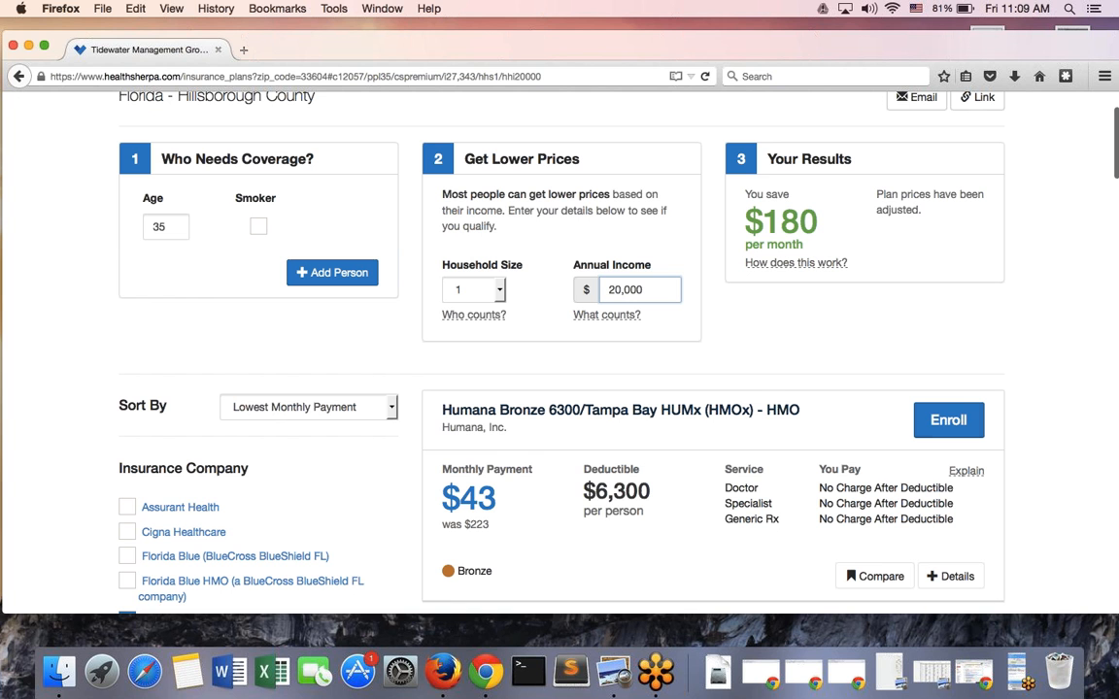
Try enrolling in Humana Bronze 6300, then return to the plan results
left_click(942, 422)
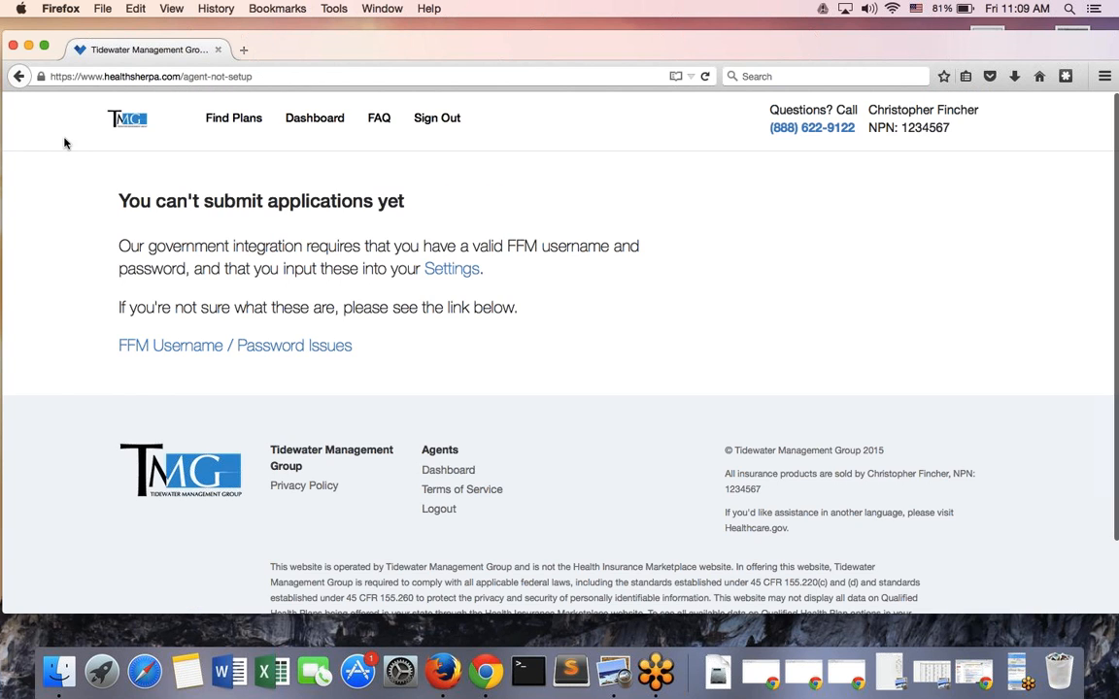
left_click(19, 77)
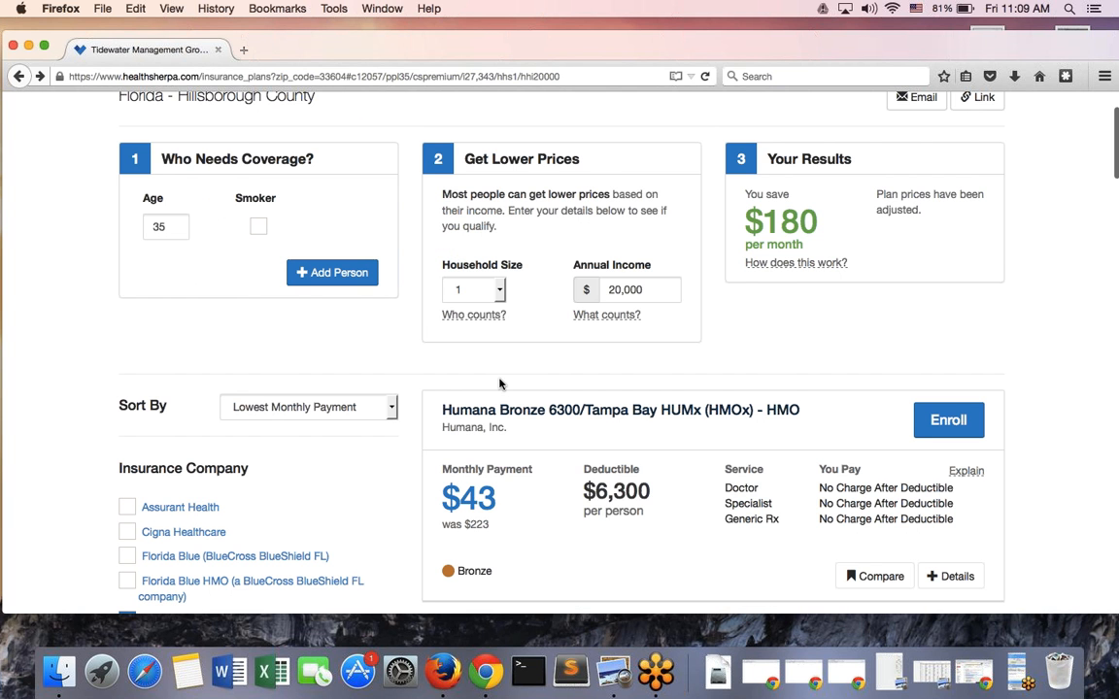
scroll(499, 381, "down", 3)
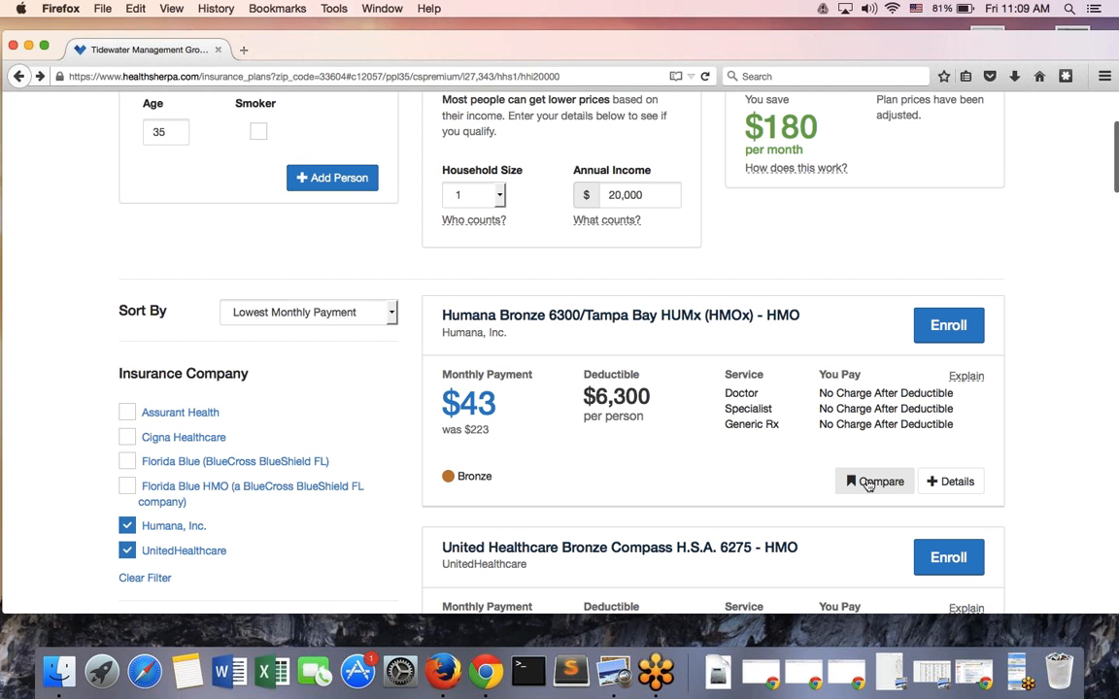
Compare Humana Bronze 6300 with UnitedHealthcare Bronze Compass H.S.A. 6275 side by side
left_click(867, 483)
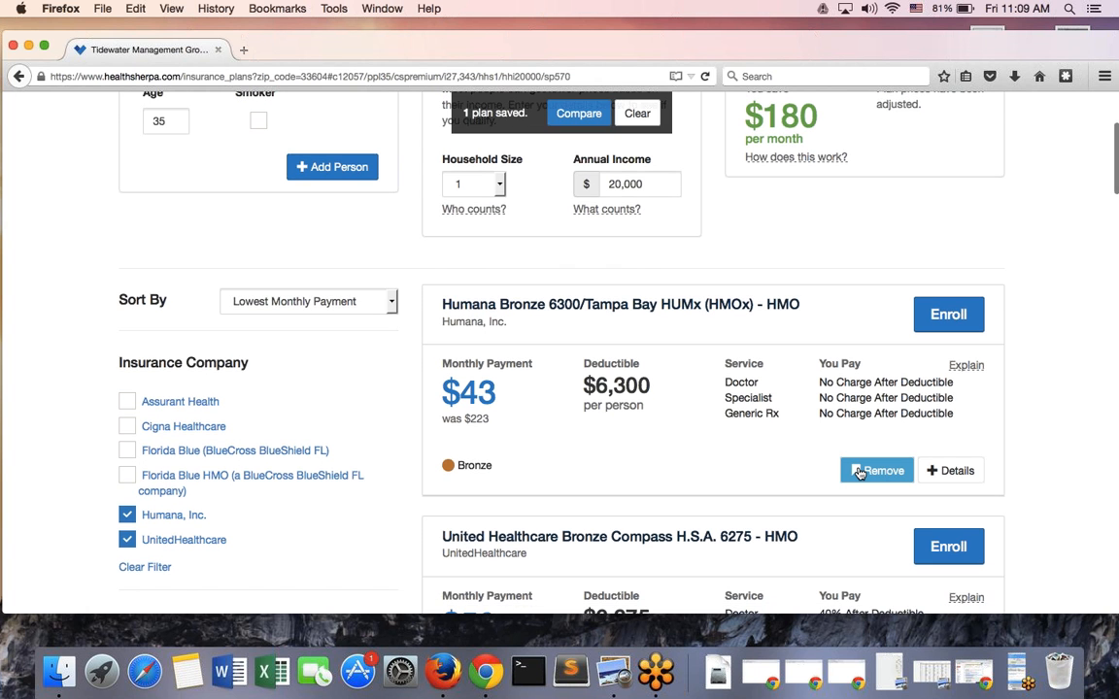
scroll(859, 472, "down", 3)
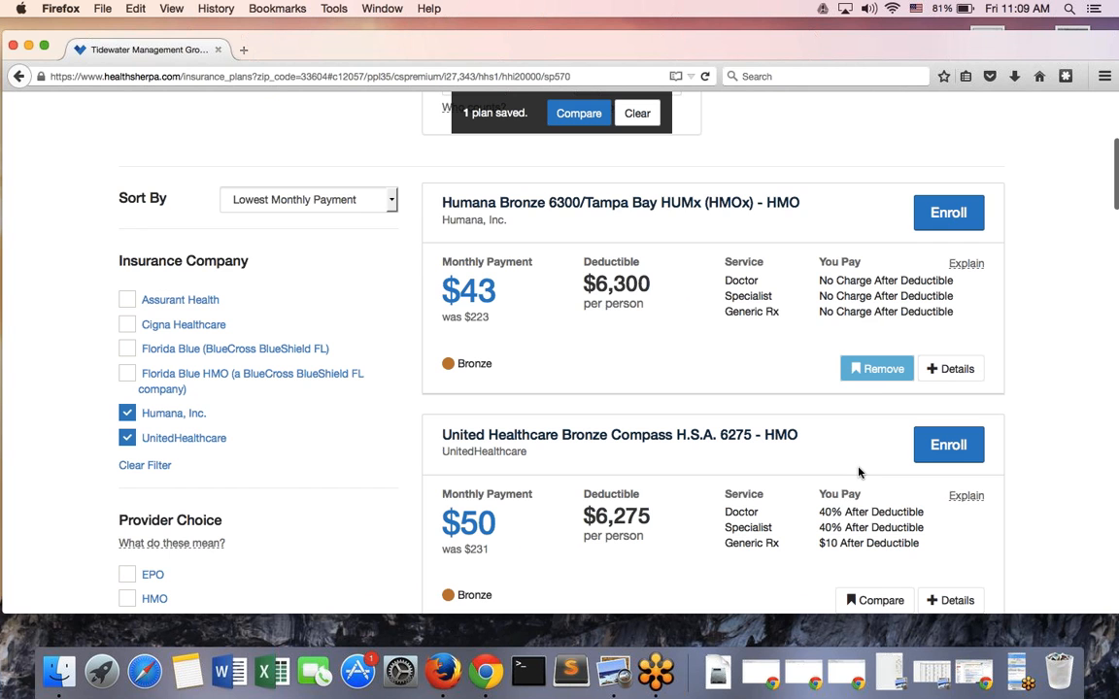
scroll(859, 472, "down", 3)
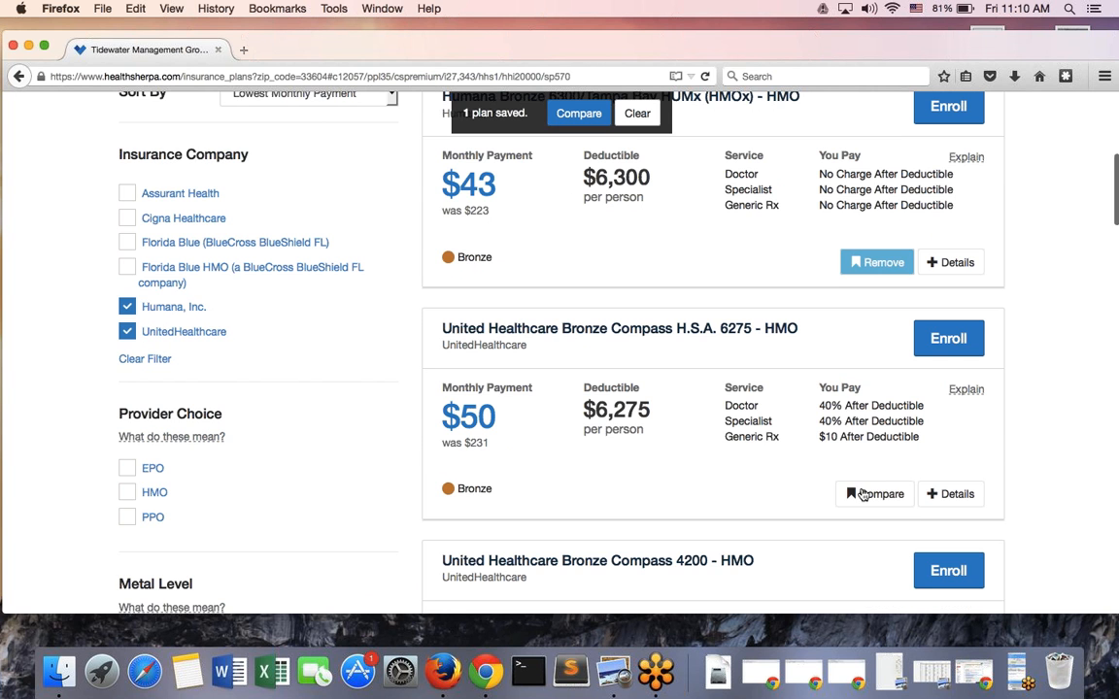
left_click(859, 492)
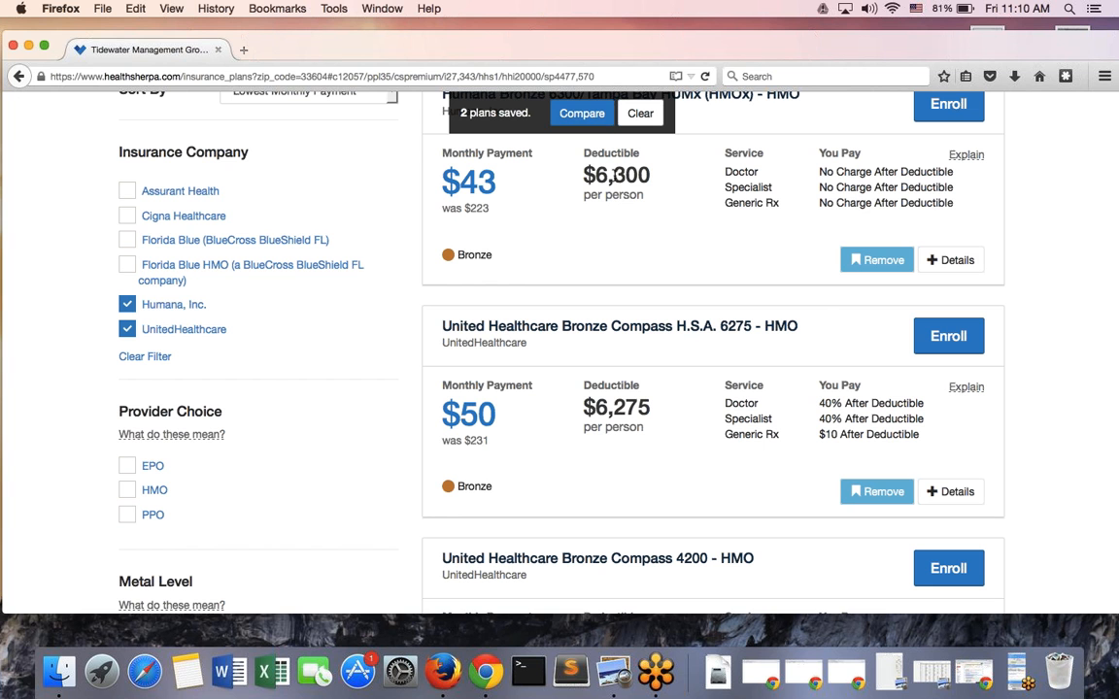
left_click(575, 120)
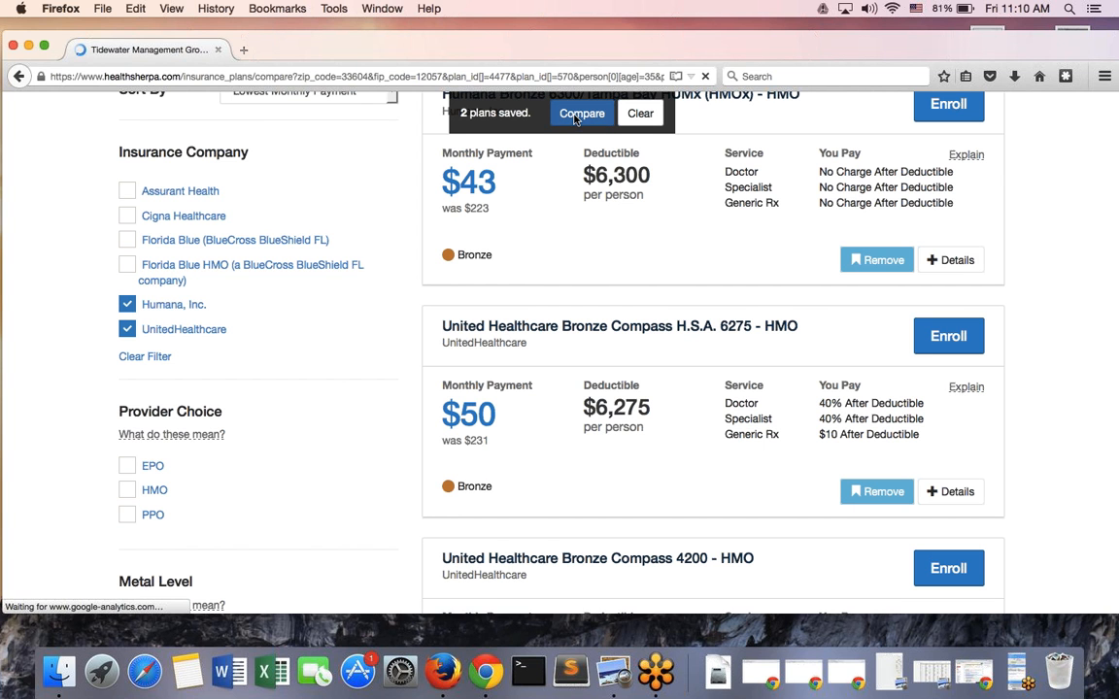
scroll(540, 270, "down", 2)
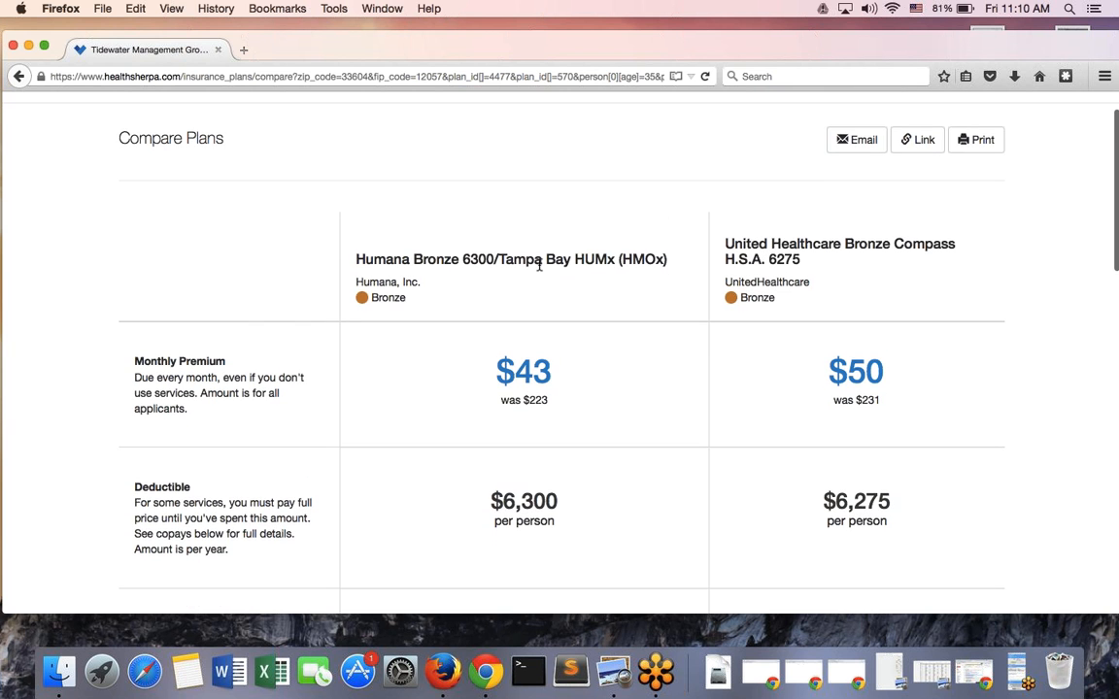
Scroll through the two bronze plans' copays, coinsurance and HMO plan types
scroll(540, 268, "down", 2)
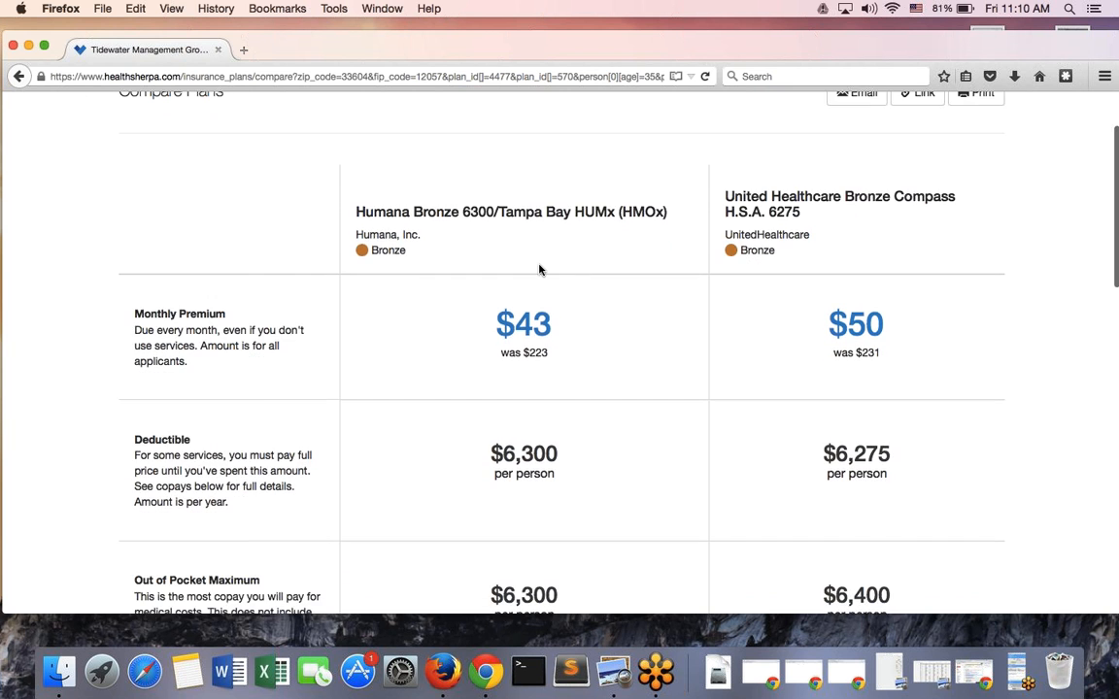
scroll(540, 270, "down", 3)
scroll(598, 413, "down", 10)
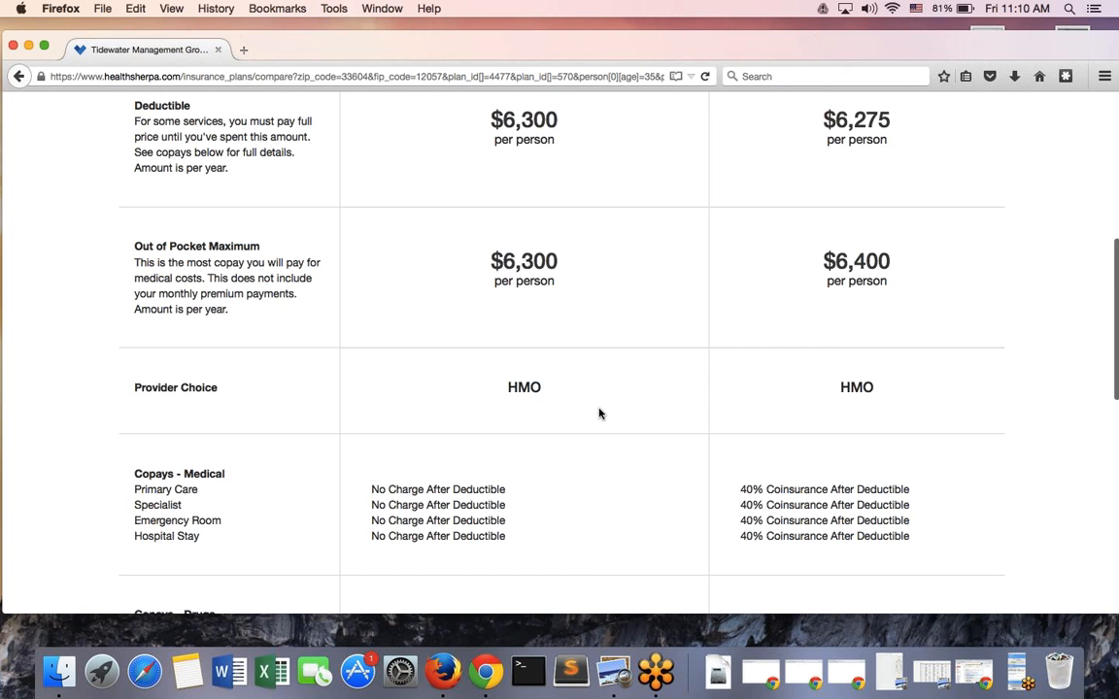
scroll(598, 413, "down", 6)
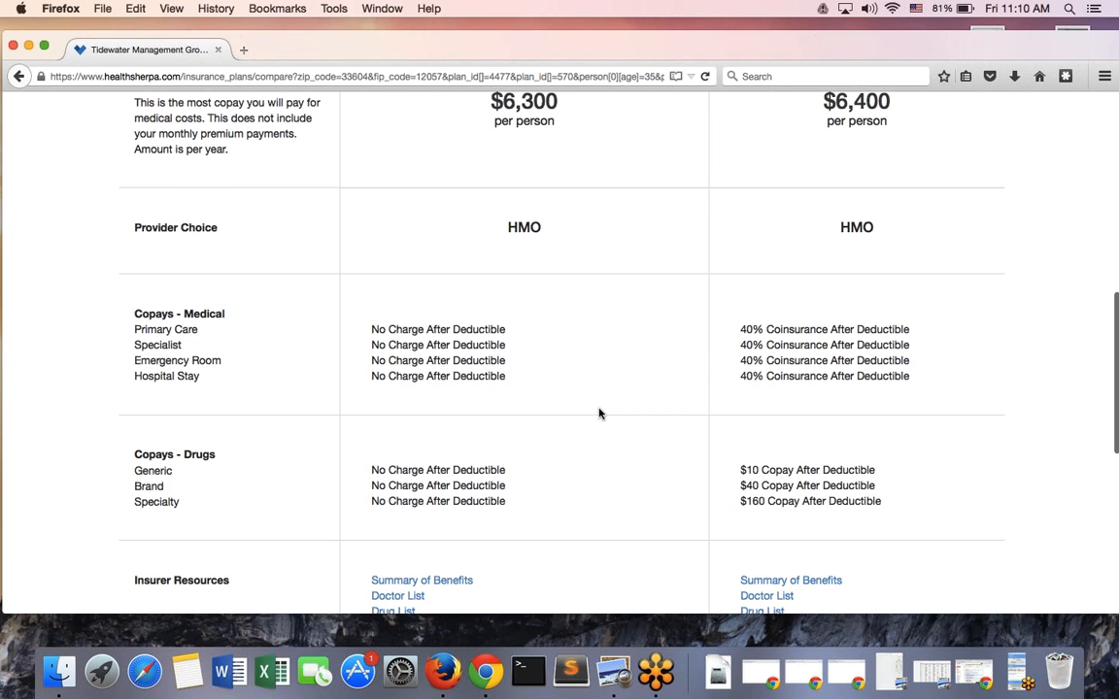
scroll(598, 414, "up", 19)
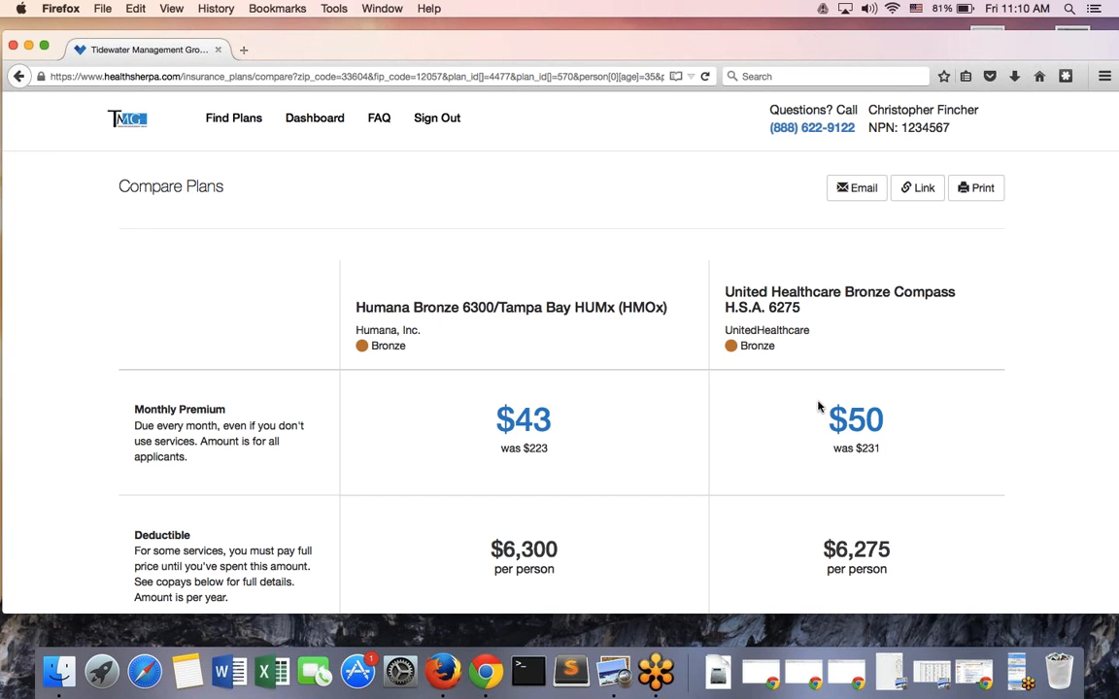
left_click(839, 191)
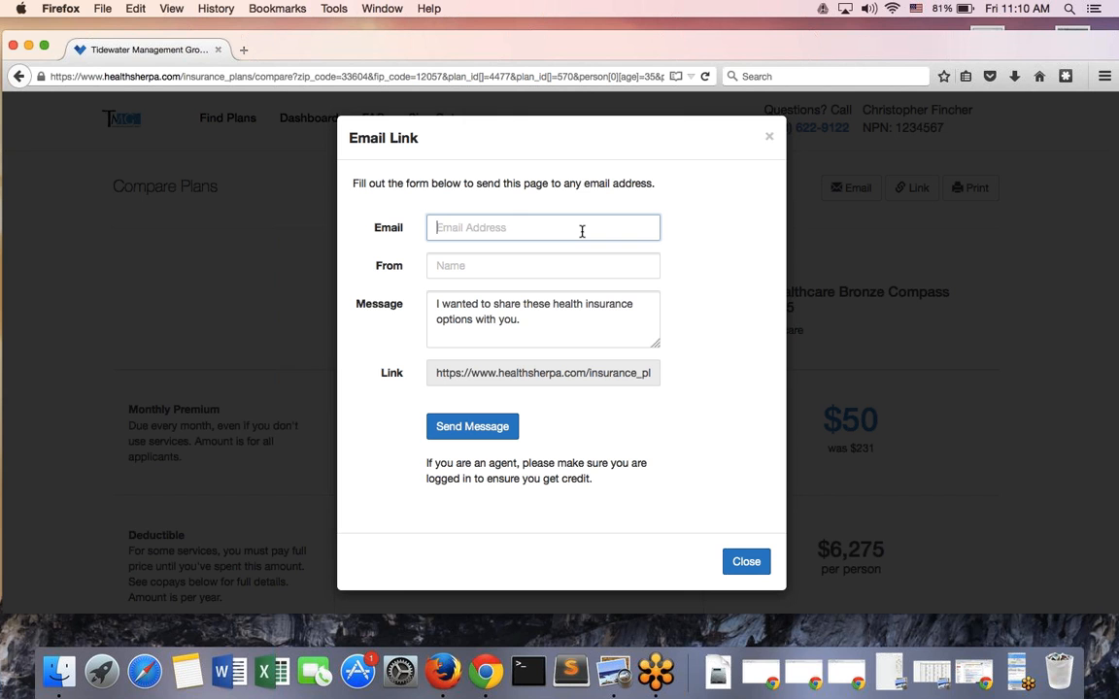
type("test@test.com")
key("Tab")
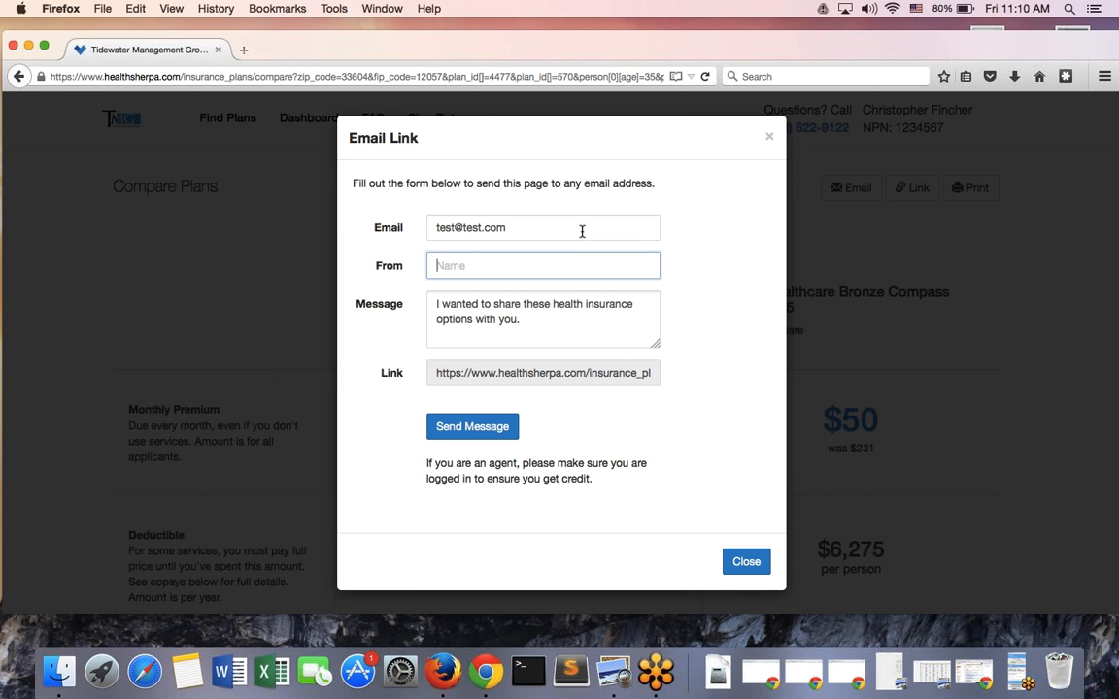
type("Agent John")
triple_click(471, 313)
type("HI,")
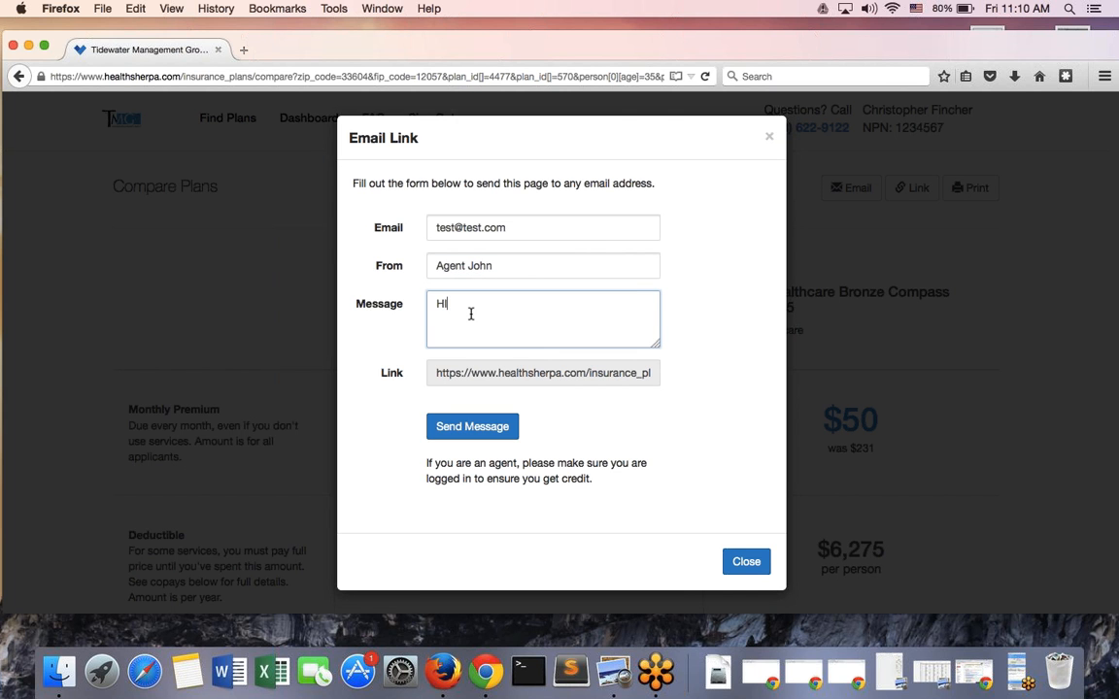
key("Return")
key("Return")
type("These plans look great for you")
left_click(746, 562)
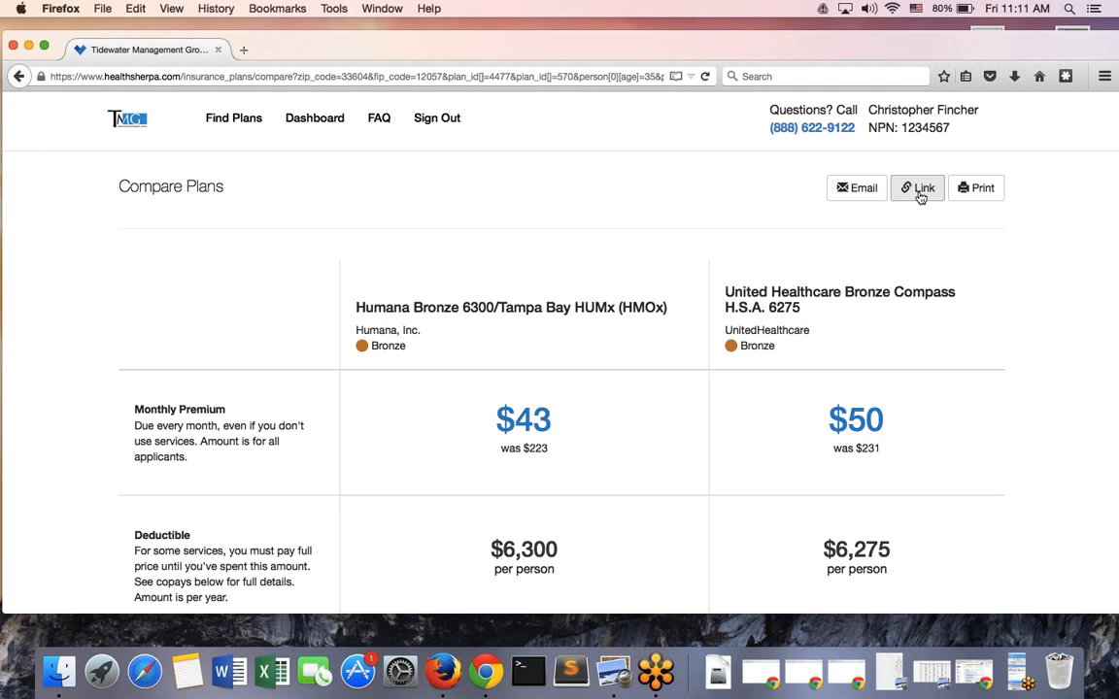
left_click(920, 191)
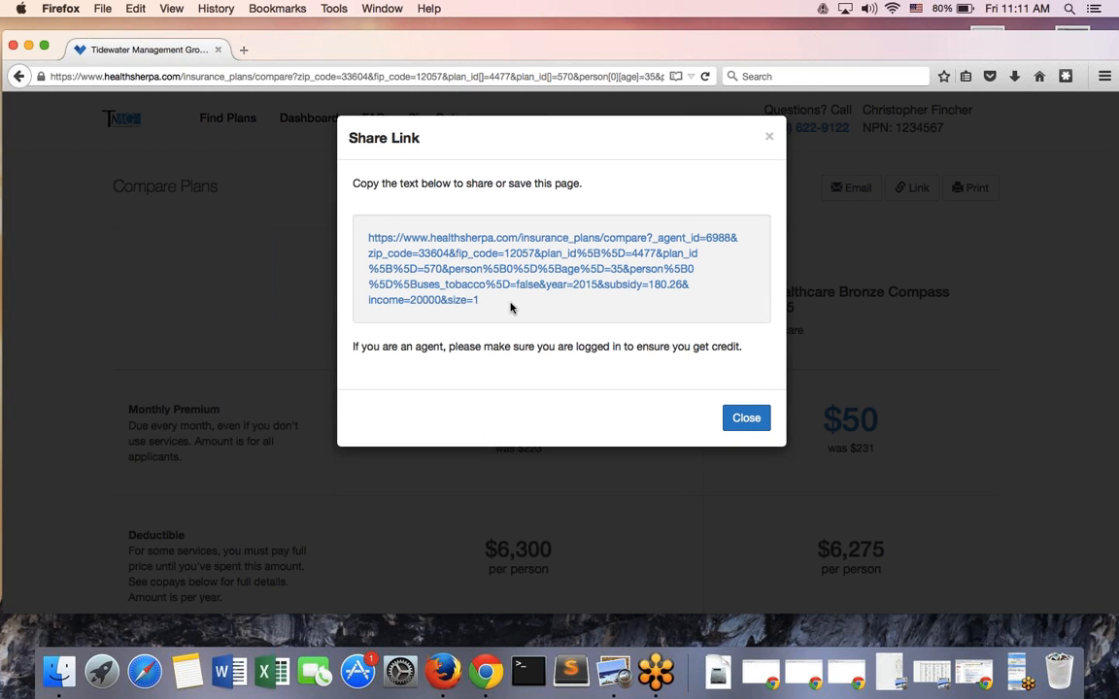
left_click_drag(512, 309, 367, 242)
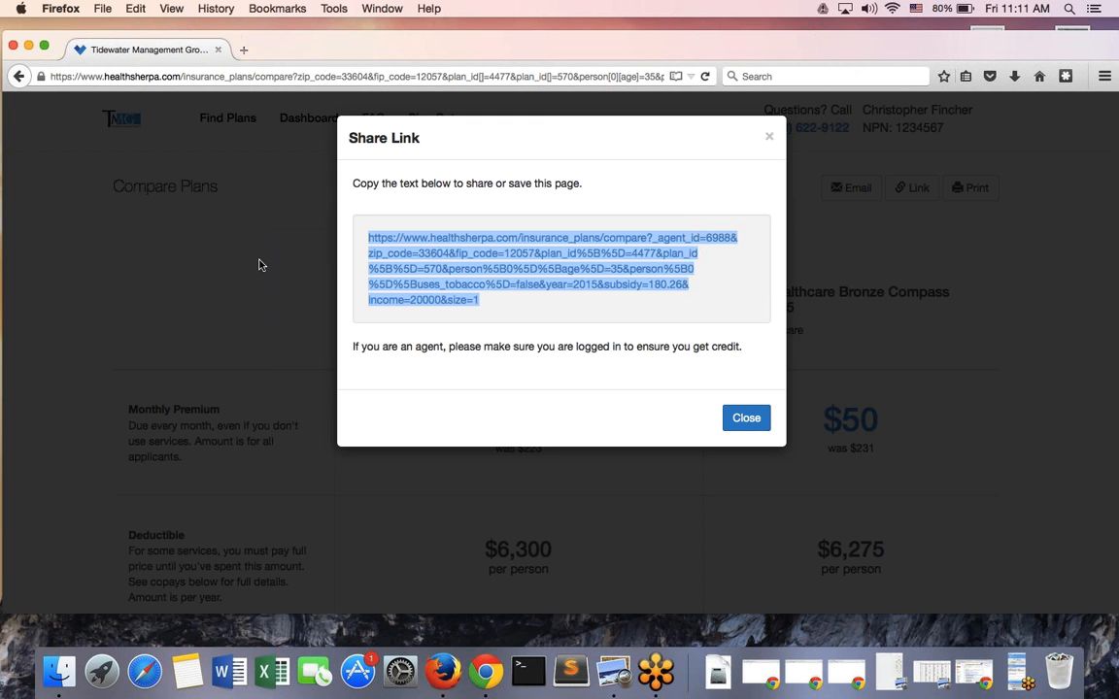
left_click(767, 142)
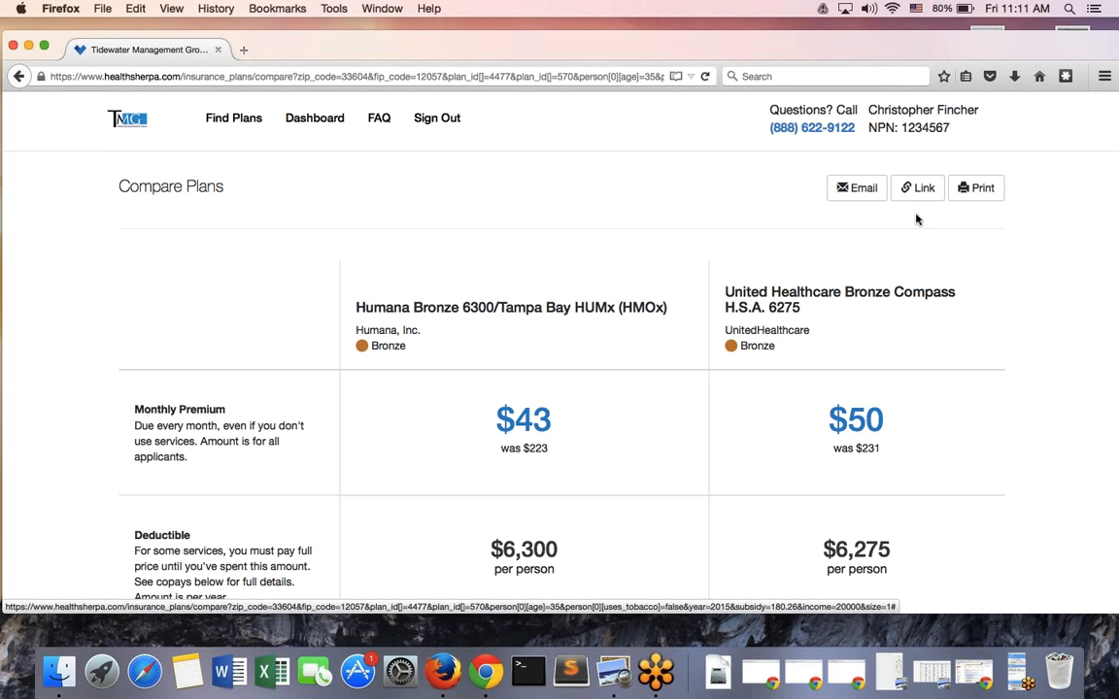
left_click(563, 76)
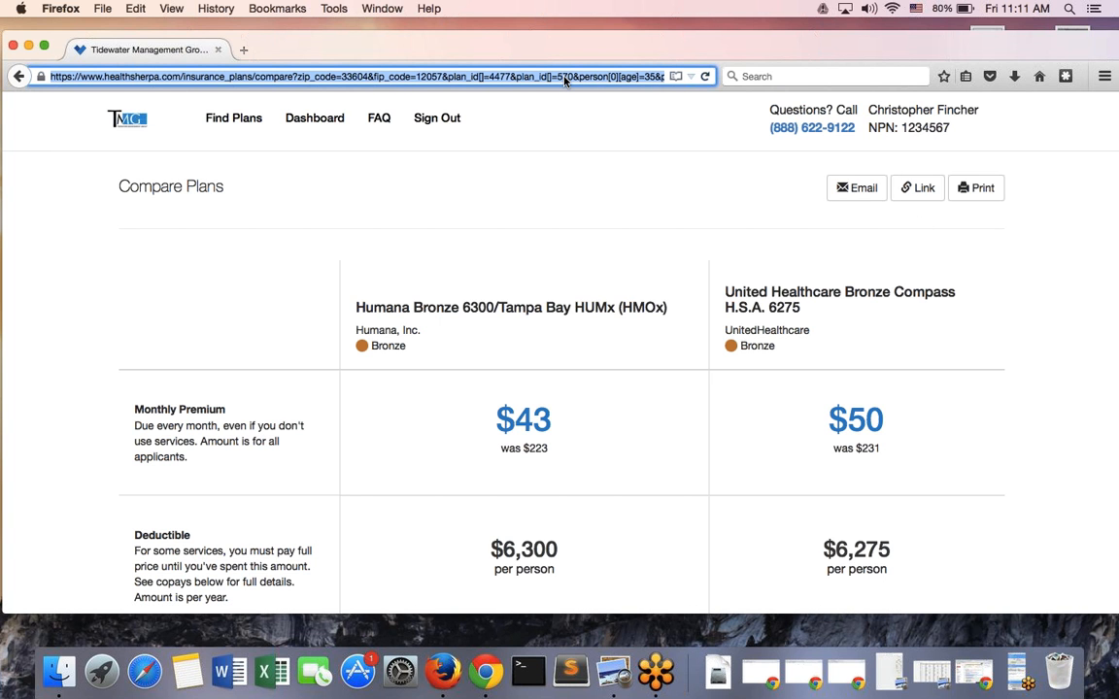
left_click(659, 209)
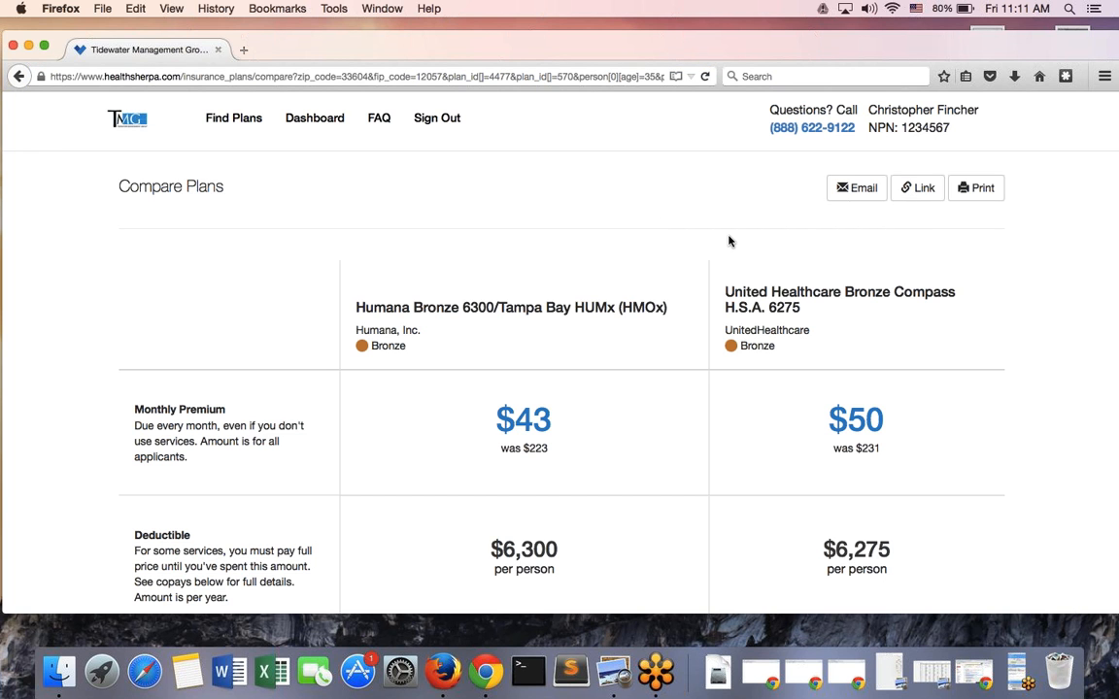
scroll(729, 241, "down", 15)
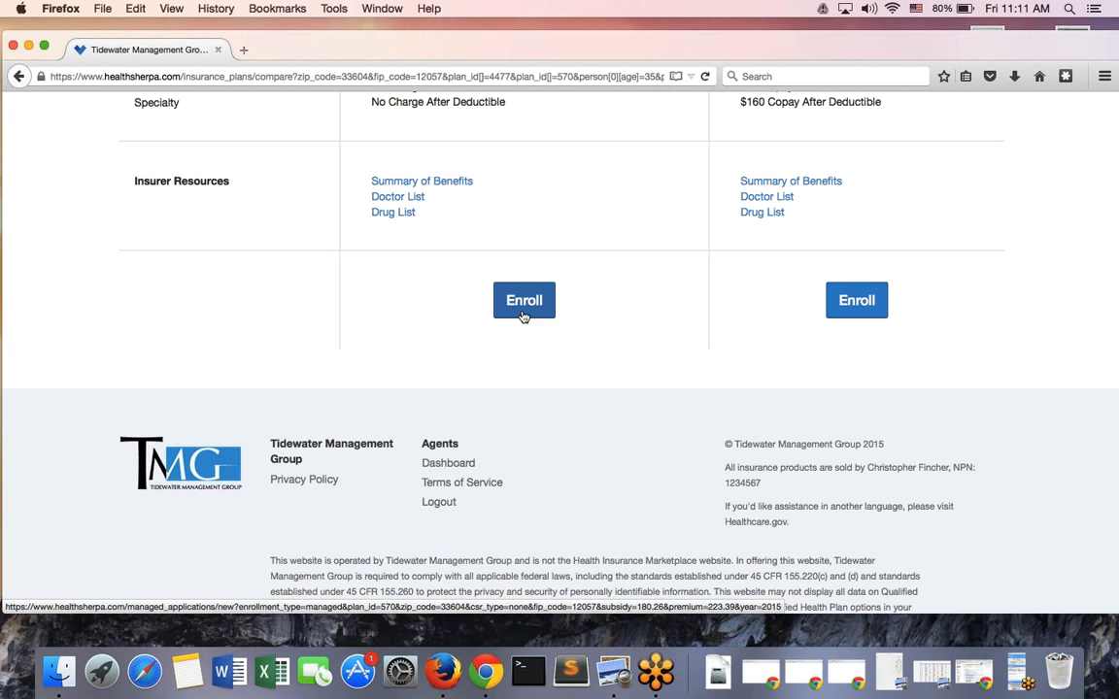
Attempt Humana Bronze enrollment, then return to the agent Enrollments dashboard after the FFM warning
left_click(522, 302)
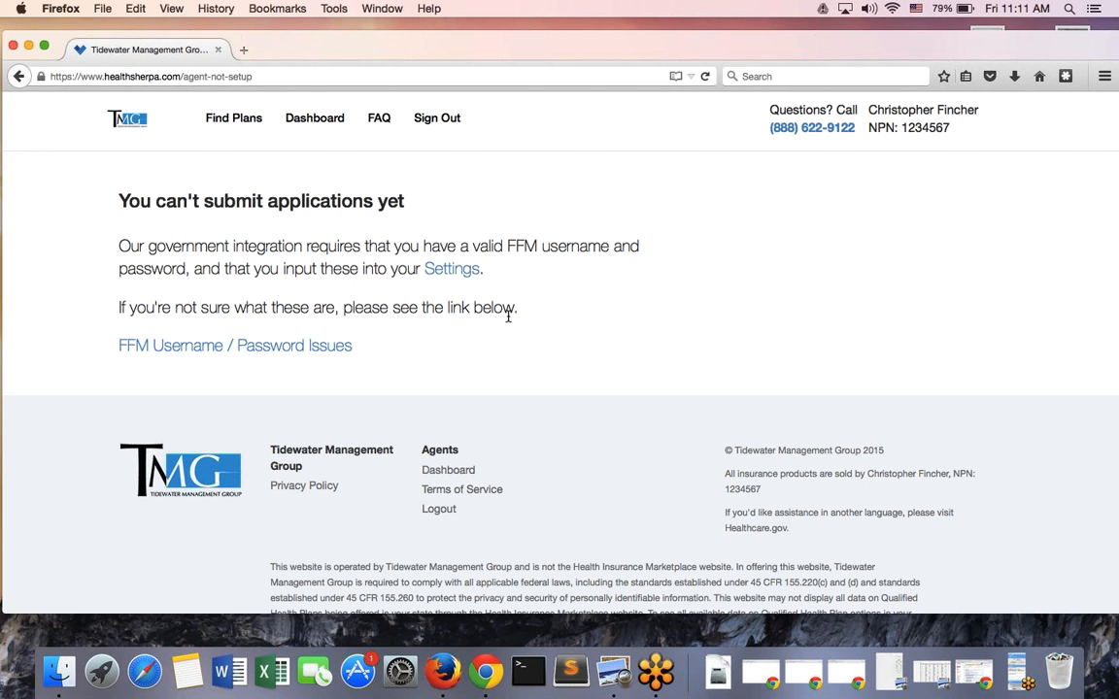
left_click(311, 120)
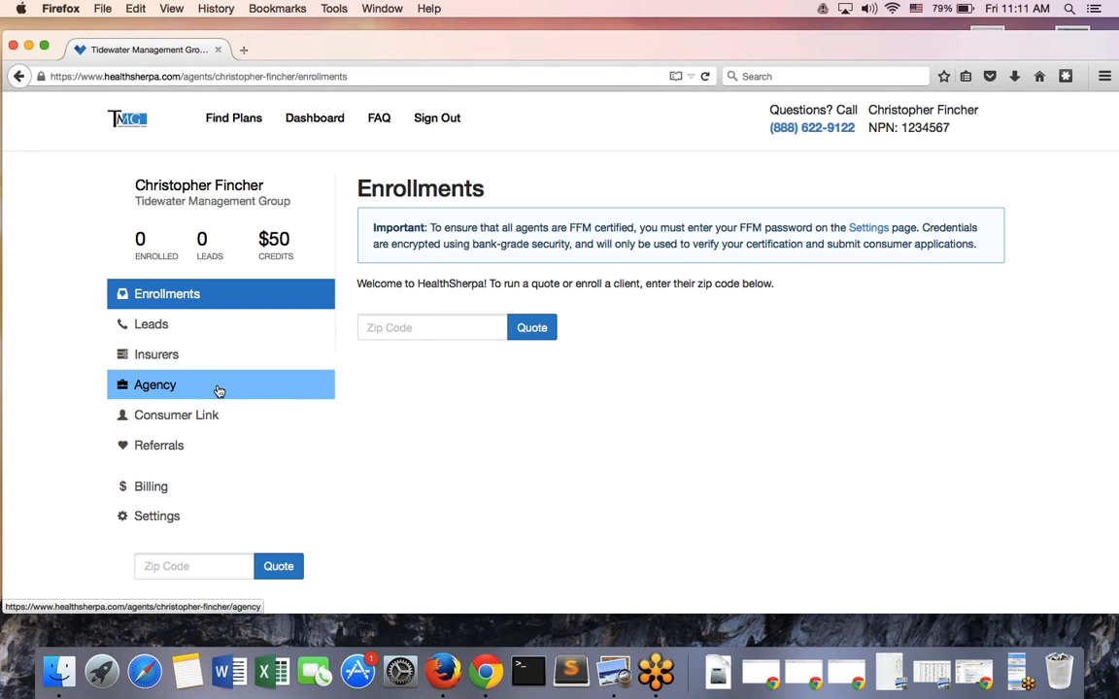
Open the agent's Settings page and scroll through its Payment and Account Settings sections
left_click(229, 522)
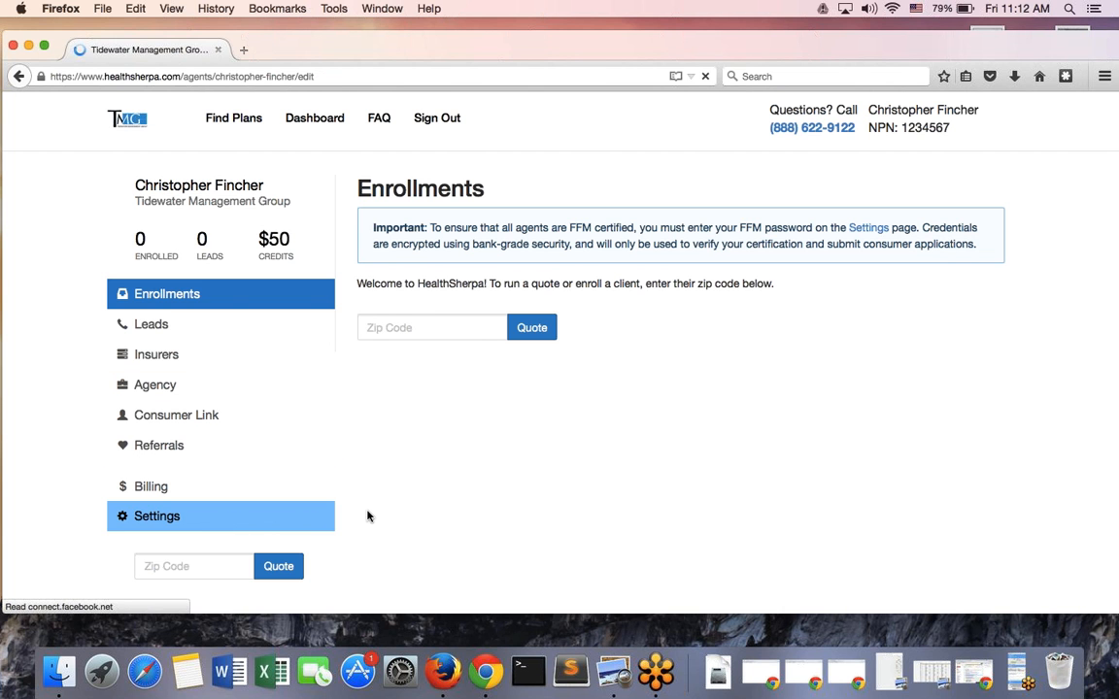
scroll(428, 500, "down", 3)
scroll(428, 501, "down", 8)
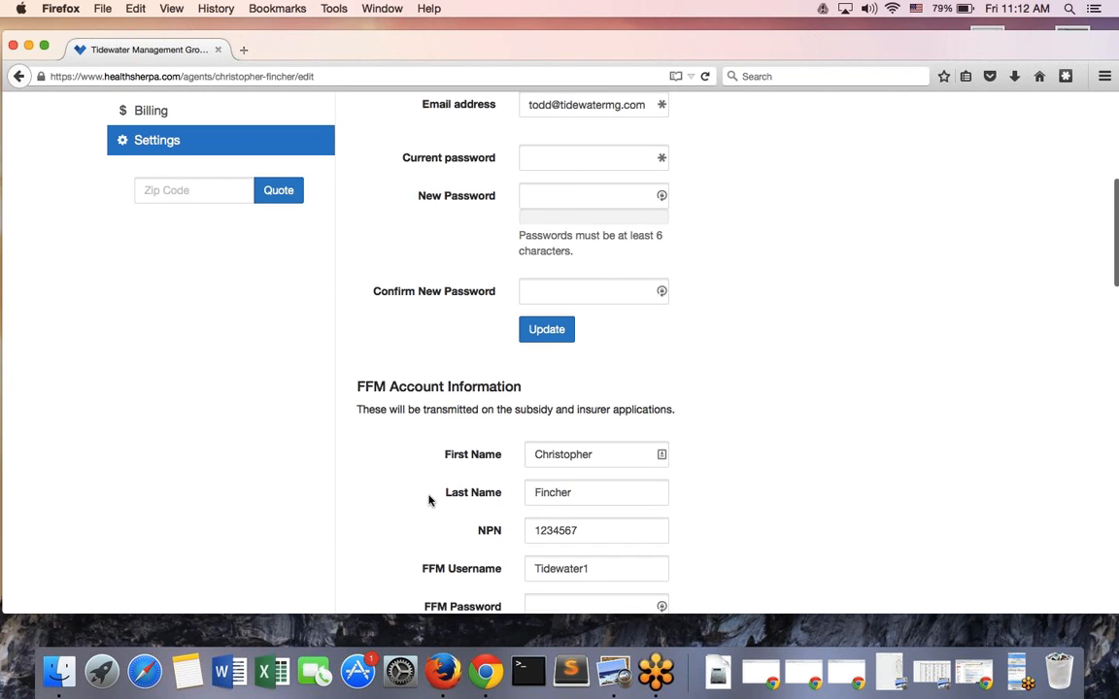
scroll(428, 500, "down", 2)
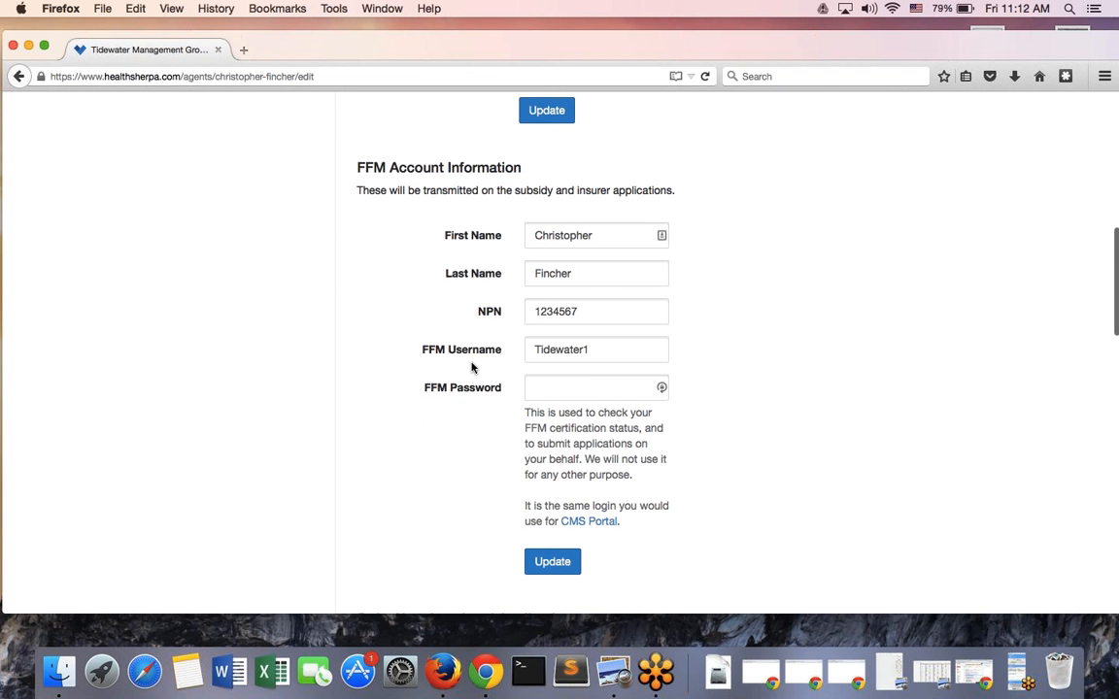
scroll(472, 367, "up", 6)
scroll(472, 367, "down", 9)
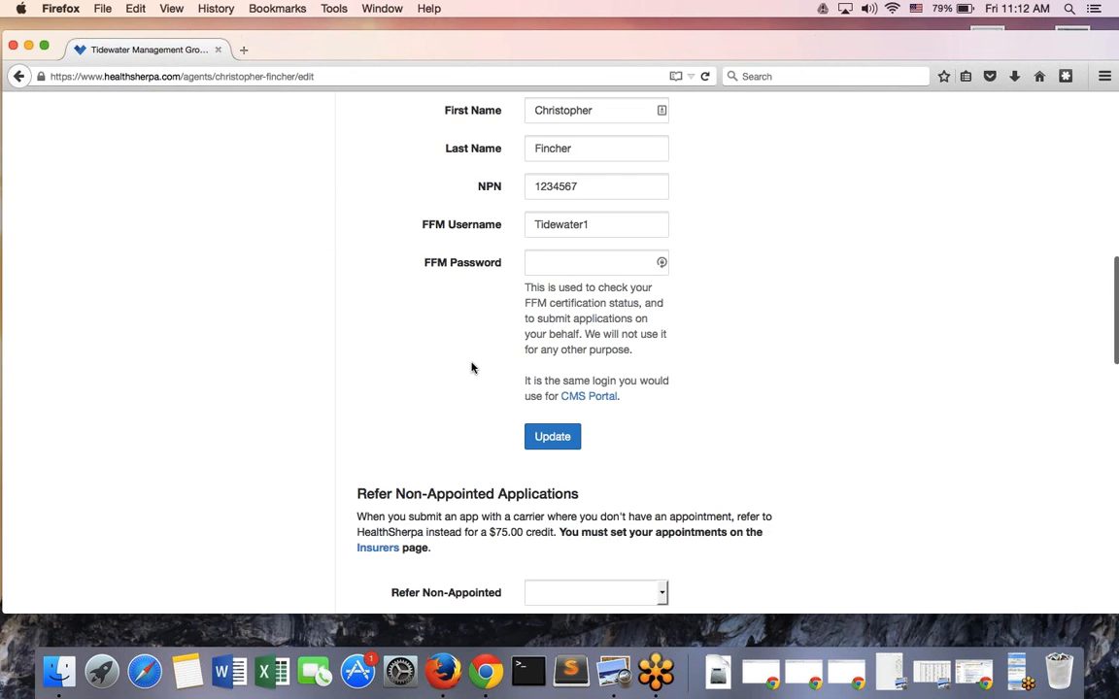
scroll(472, 367, "up", 4)
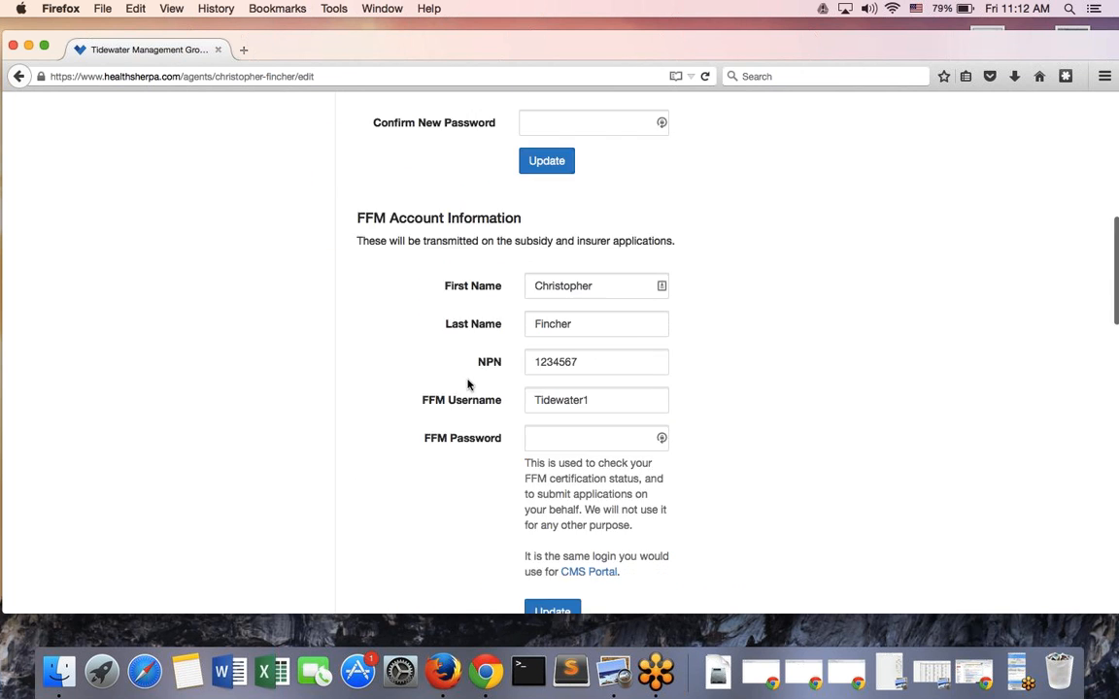
scroll(467, 378, "up", 12)
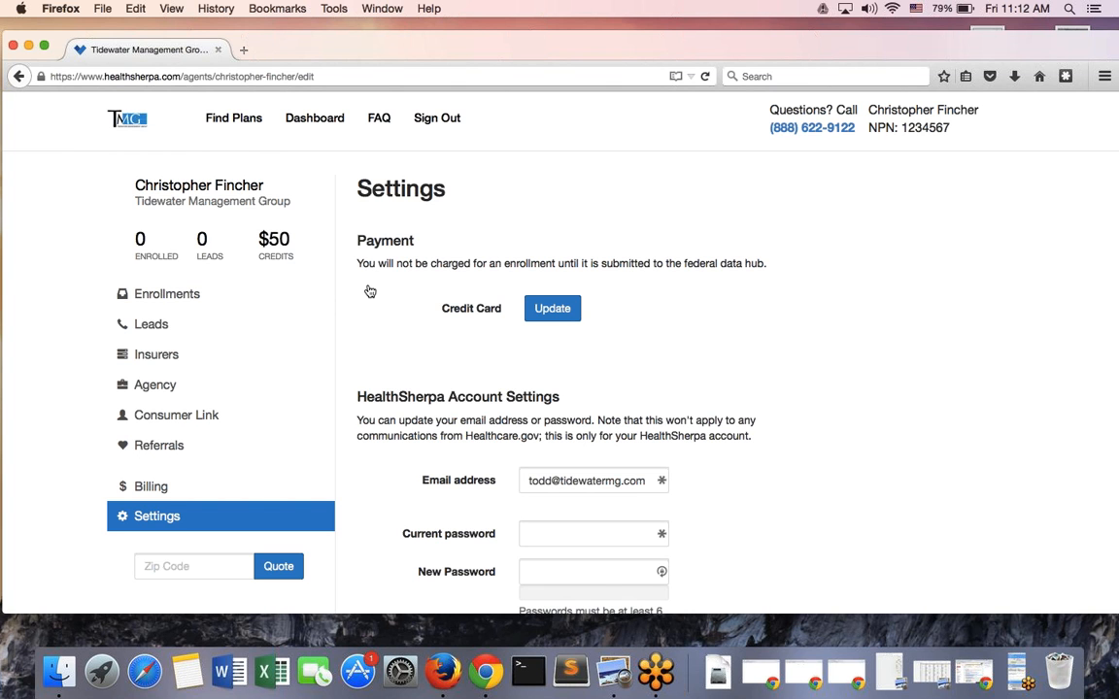
Sign out and sign back in with the test agency agent's e-mail and password
left_click(440, 120)
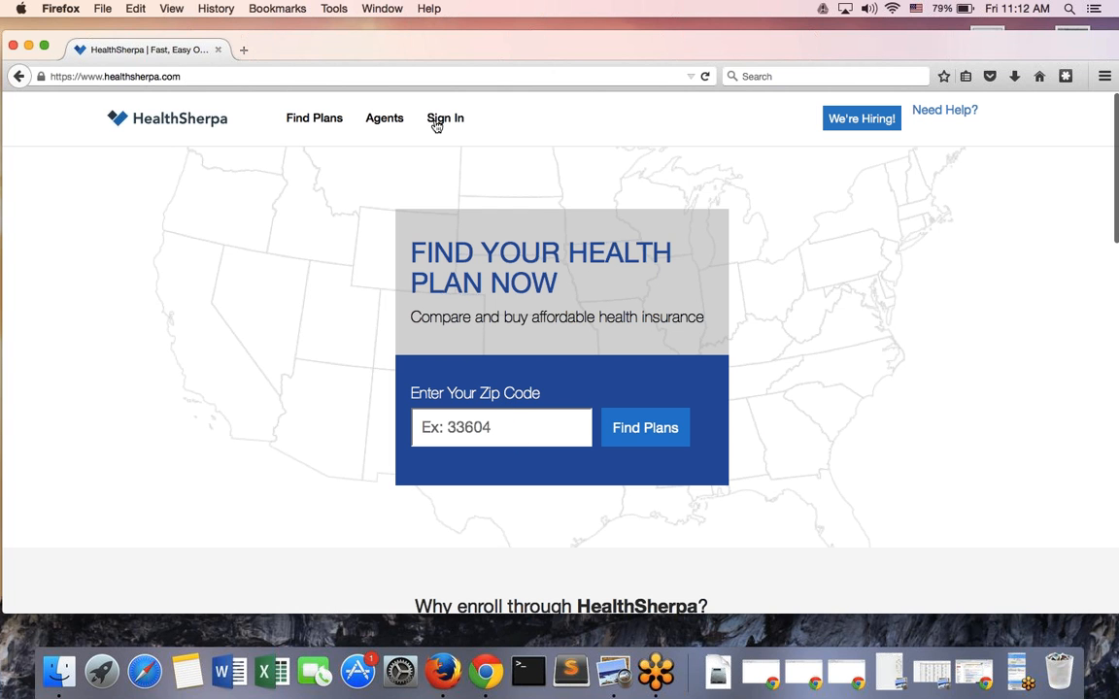
left_click(436, 121)
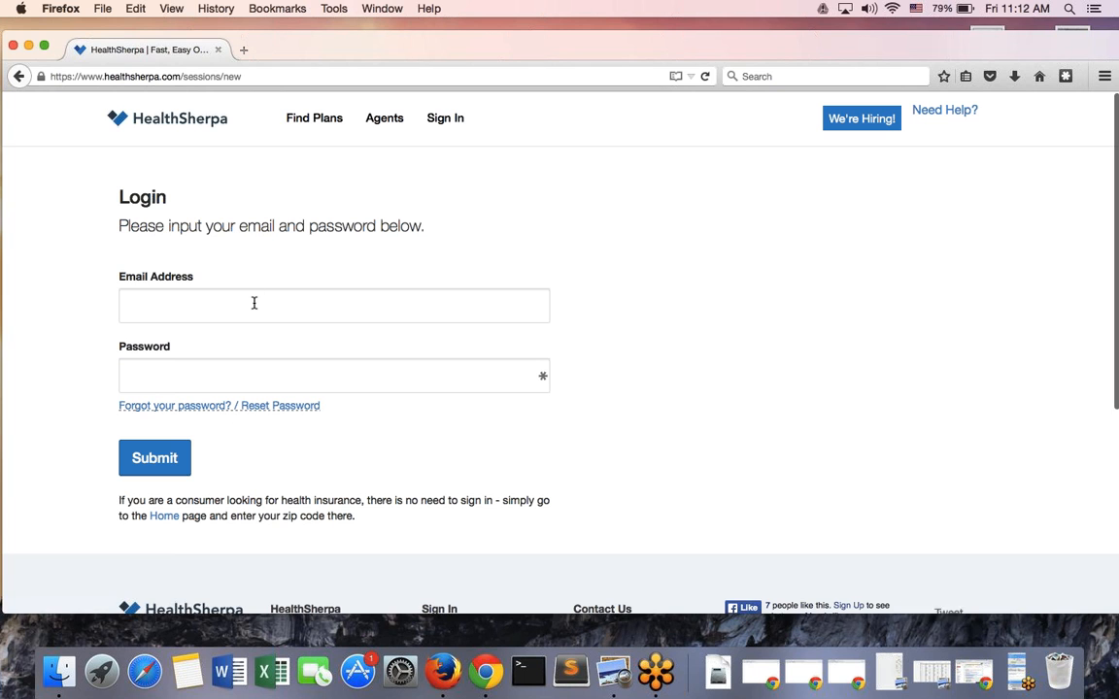
left_click(254, 303)
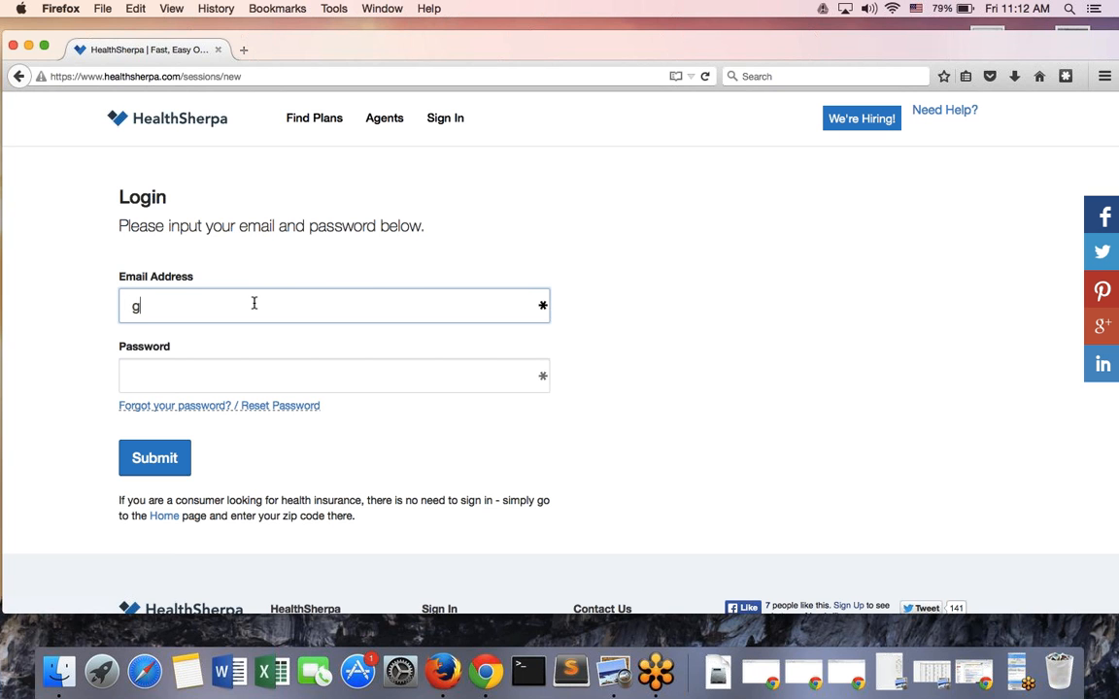
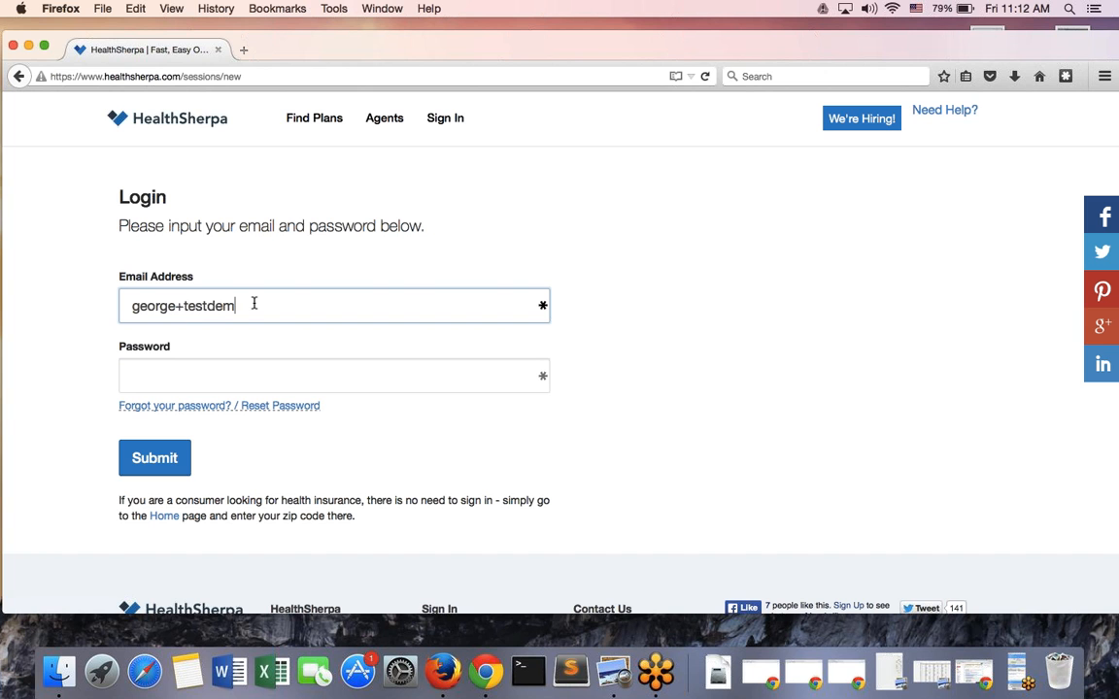
key("Tab")
type("p")
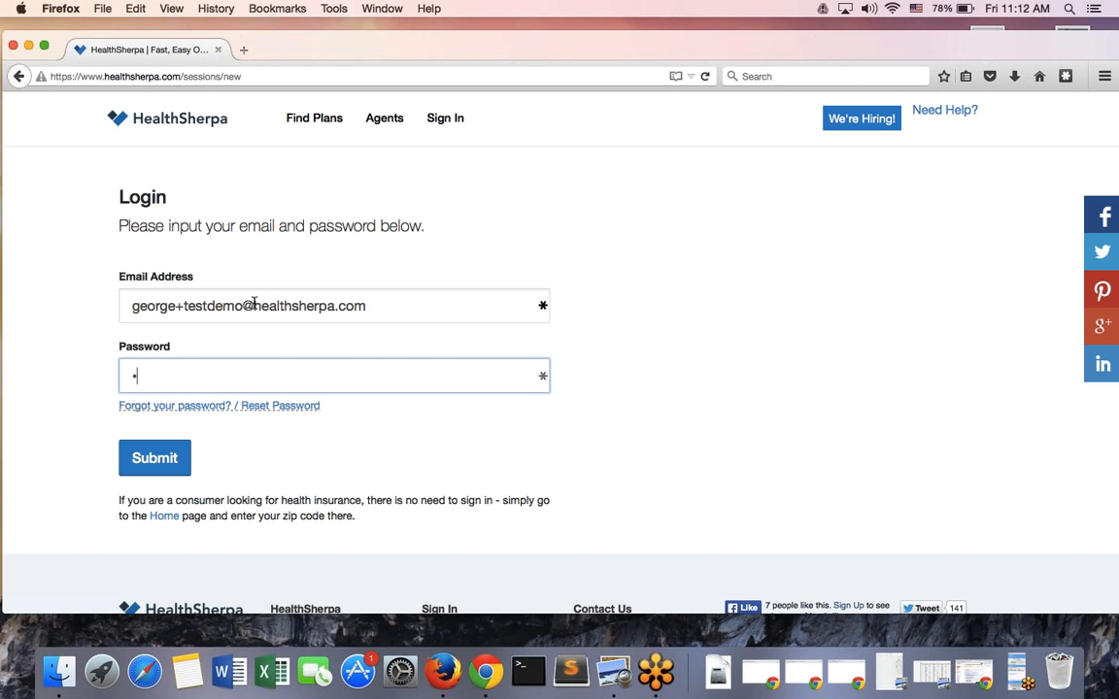
type("•••••••")
left_click(159, 457)
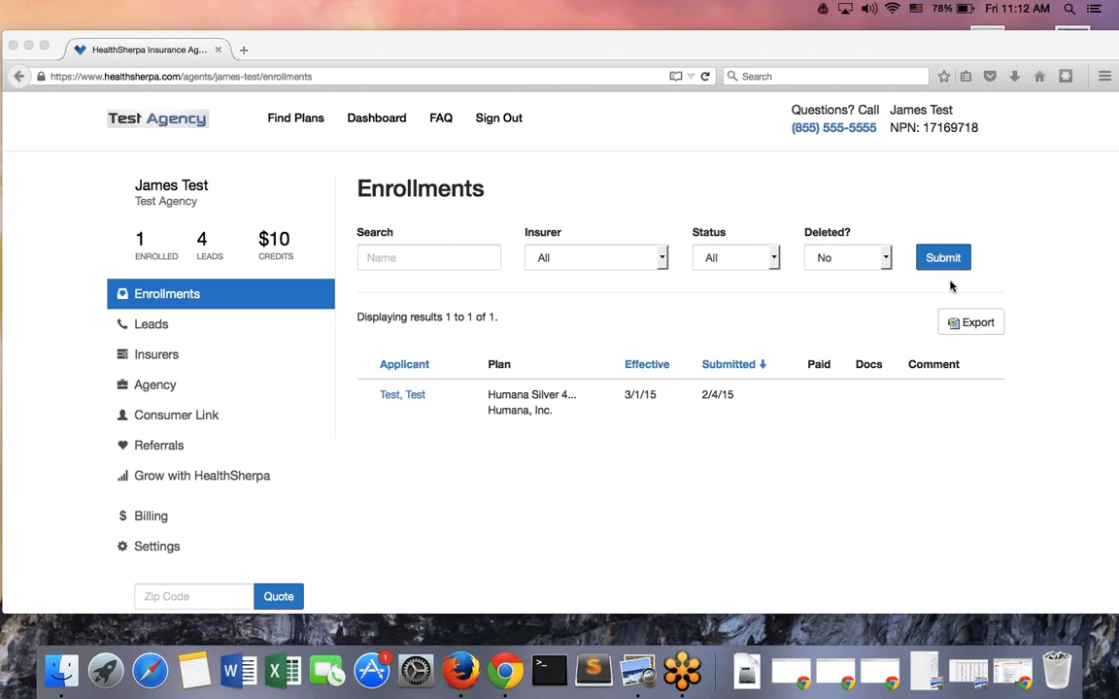
Go to the Test Agency's Find Plans zip code search page
left_click(511, 479)
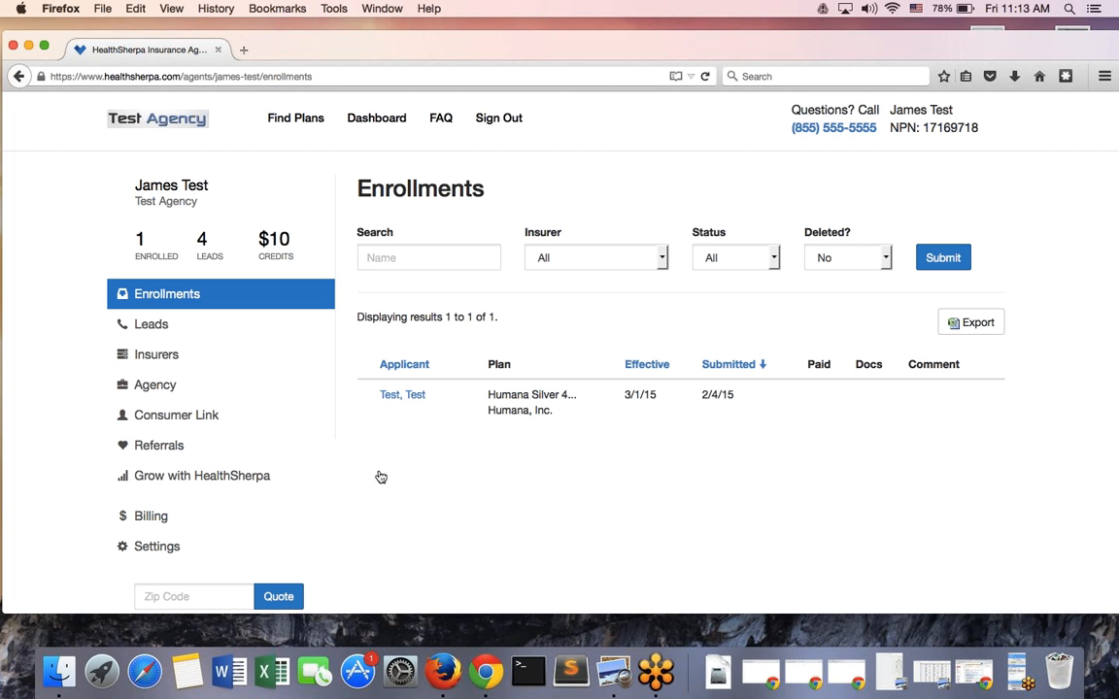
scroll(317, 430, "down", 2)
scroll(292, 388, "up", 2)
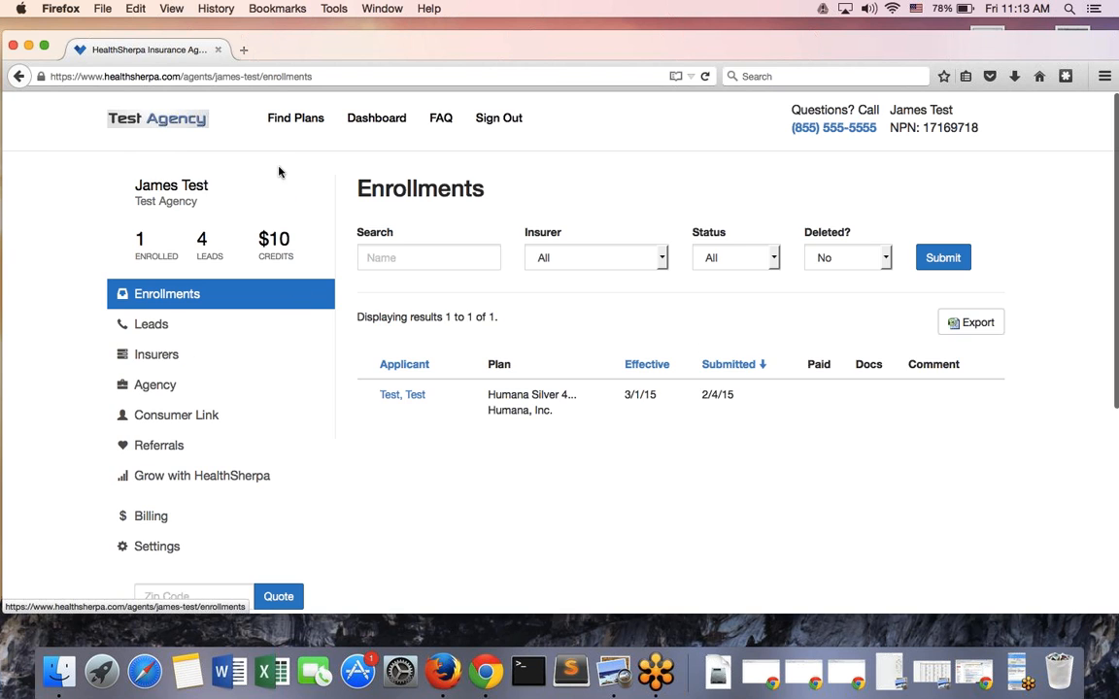
left_click(272, 123)
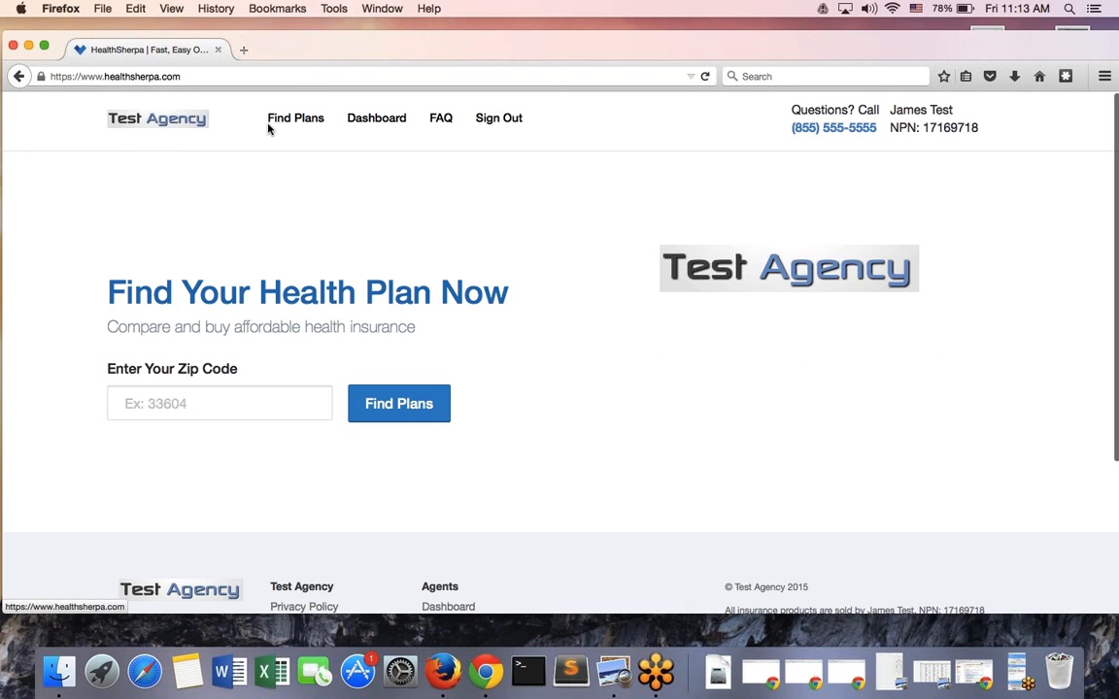
Search plans for ZIP 33604 and enter $20,000 annual income, dropping Humana Bronze to $43
left_click(205, 409)
type("3")
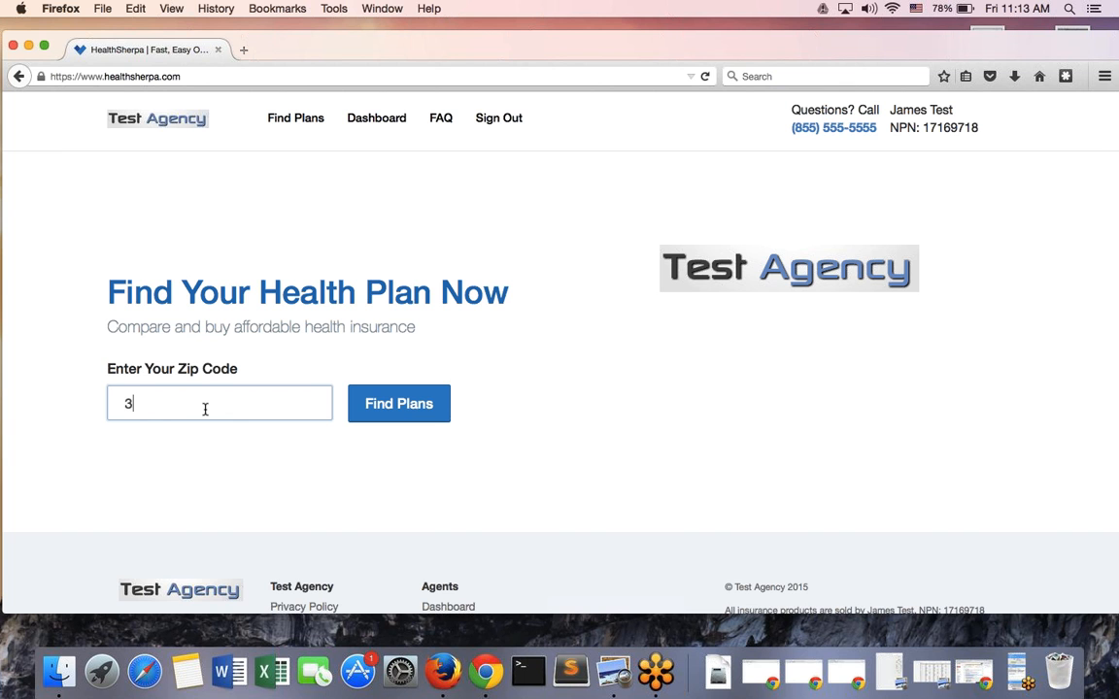
type("3604")
left_click(386, 419)
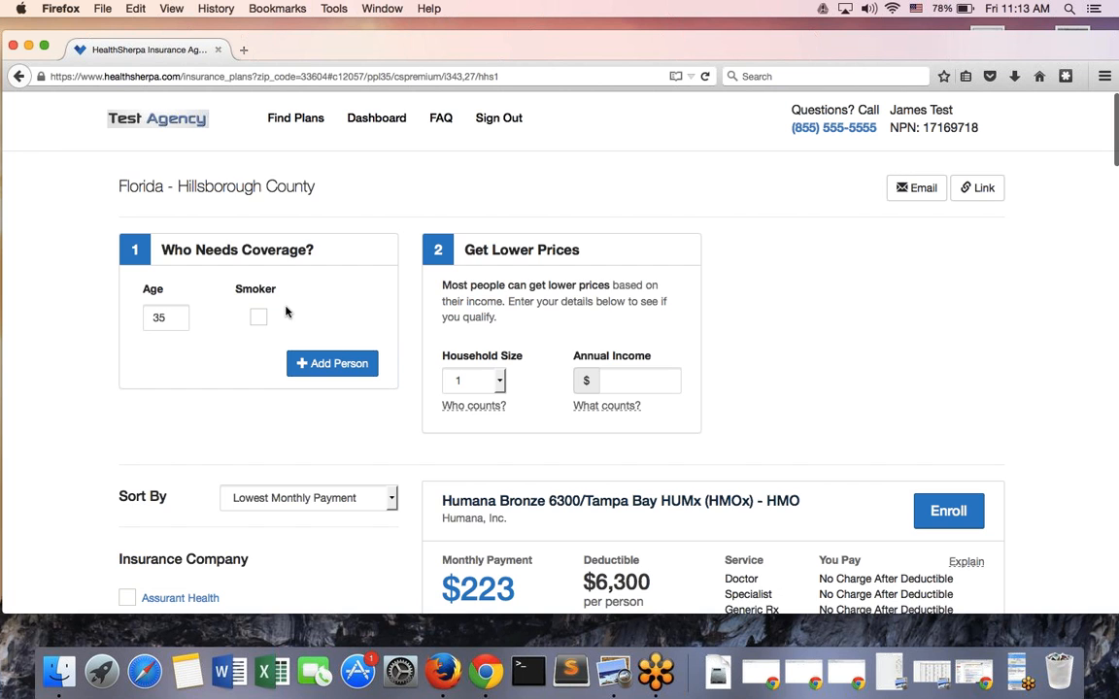
left_click(633, 387)
type("2")
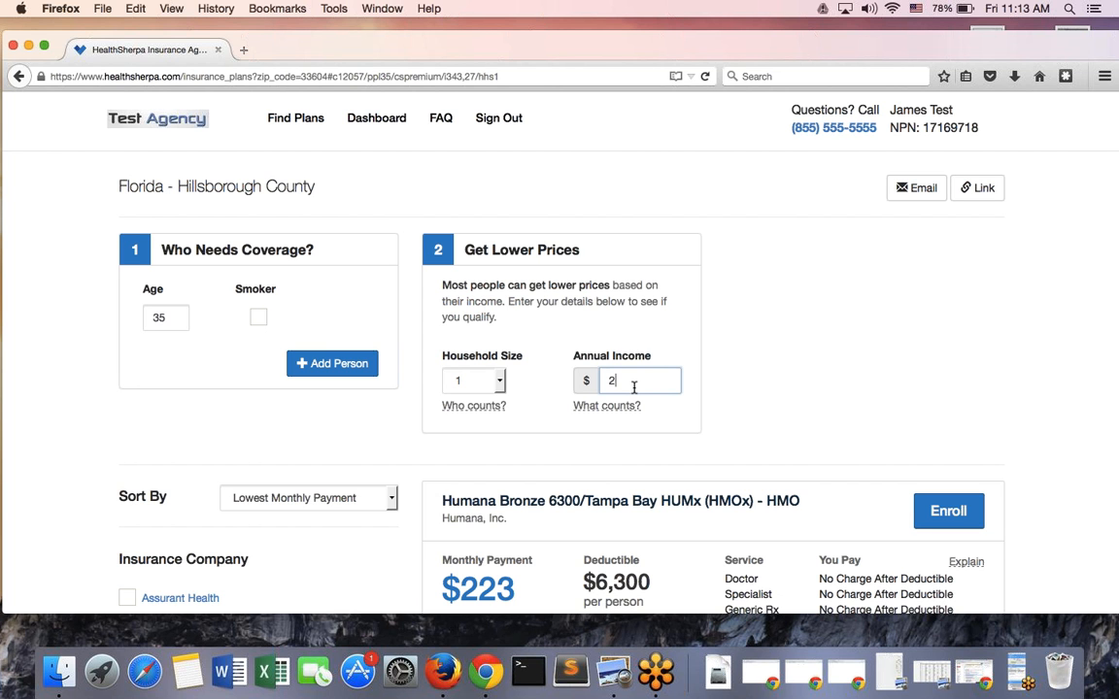
type("0,000")
scroll(926, 367, "down", 2)
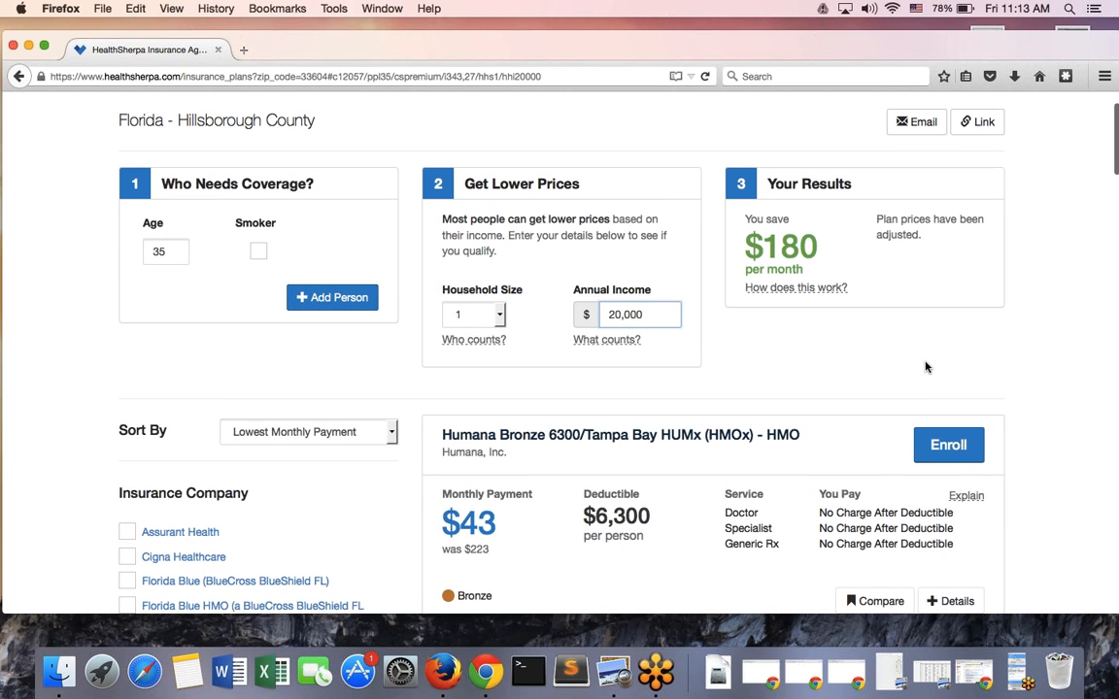
Start enrollment in Humana Bronze 6300 and enter the applicant's first and last name
left_click(958, 427)
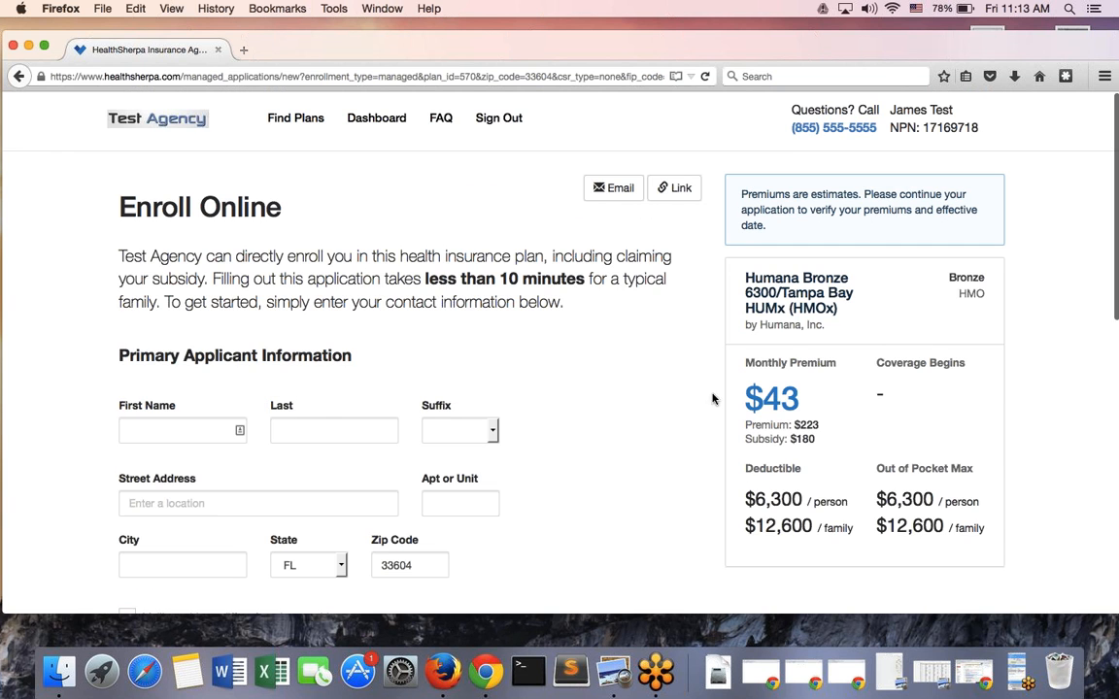
scroll(625, 353, "down", 1)
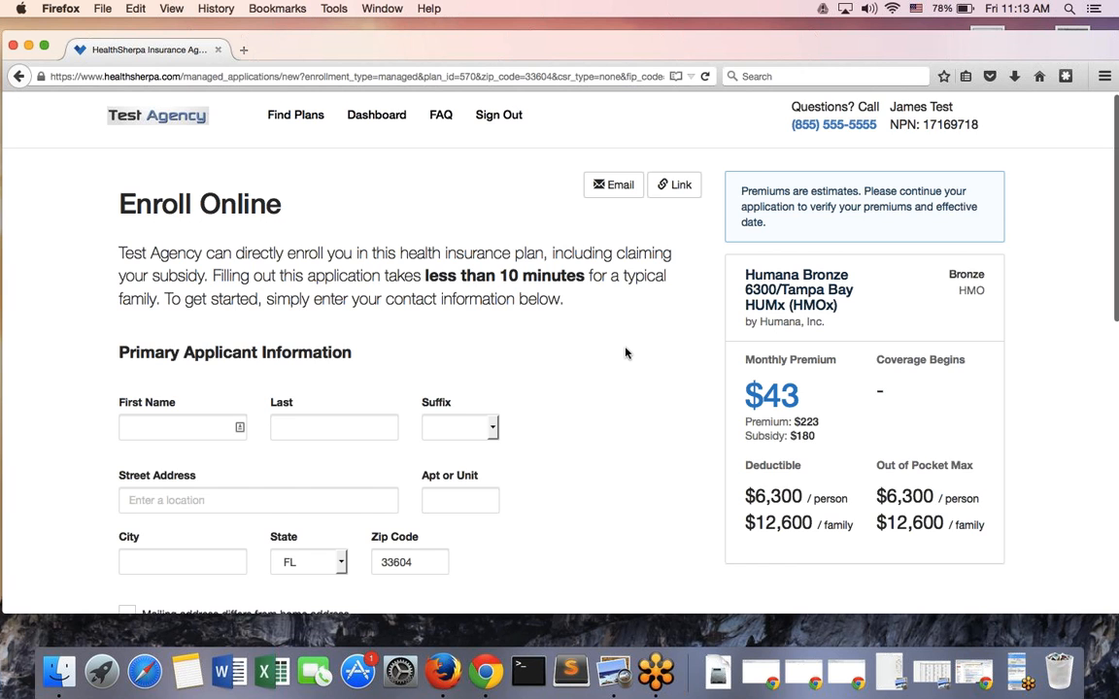
scroll(625, 352, "down", 2)
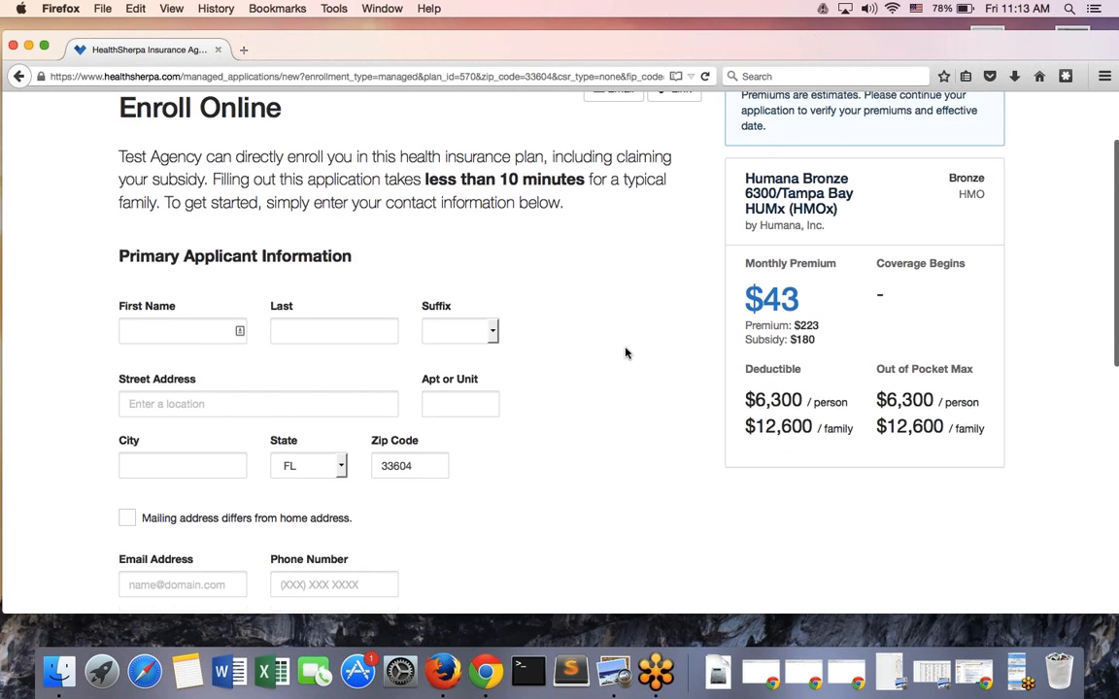
scroll(626, 353, "down", 1)
scroll(626, 353, "up", 1)
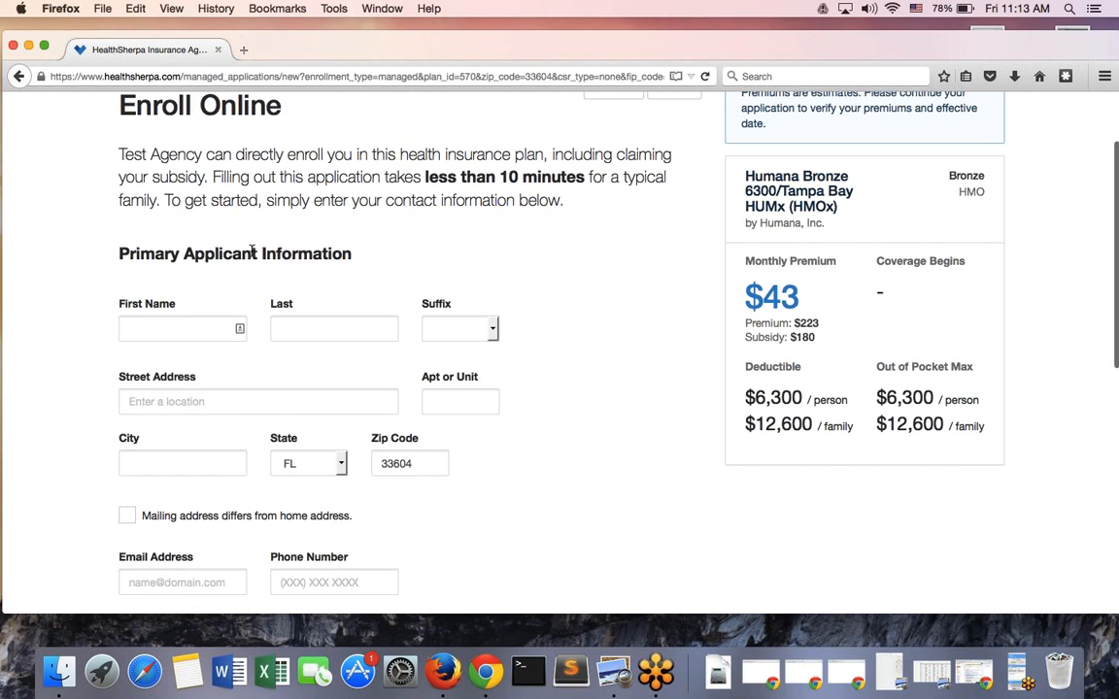
left_click(178, 328)
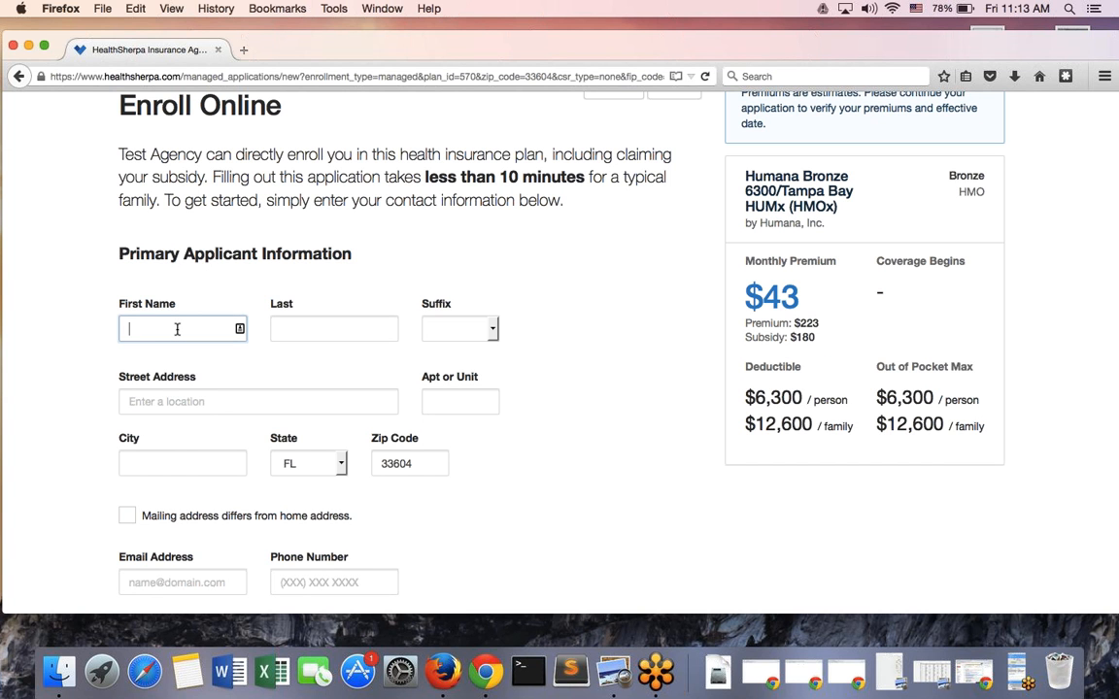
type("Test")
key("Tab")
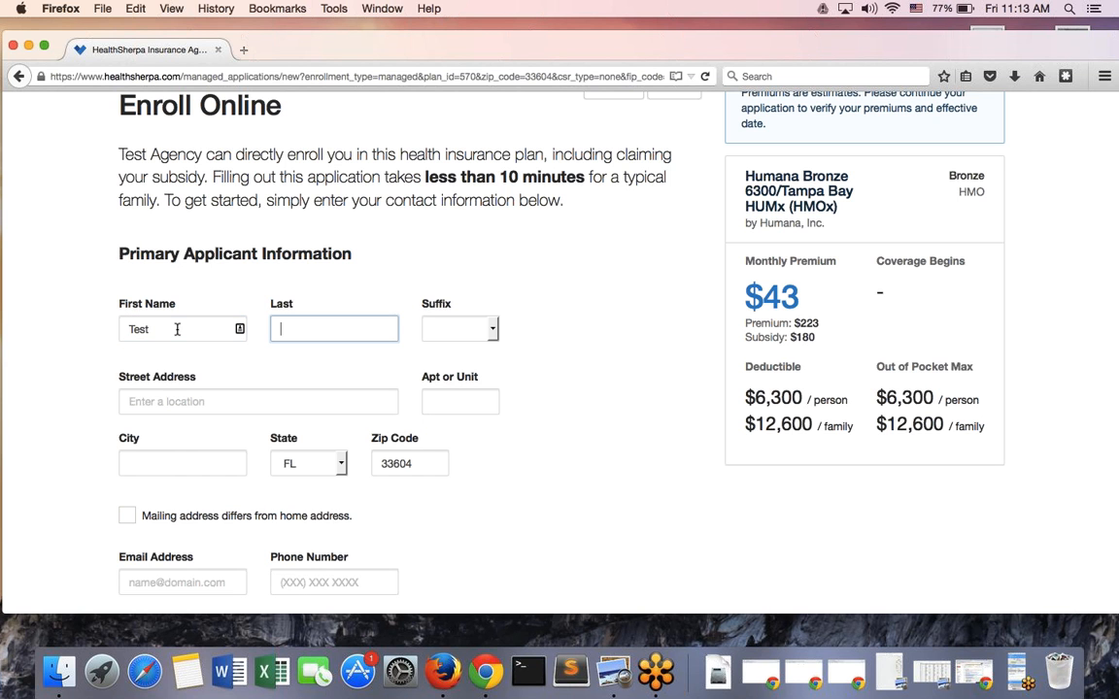
type("Test")
Enter the applicant's street address and city
left_click(302, 399)
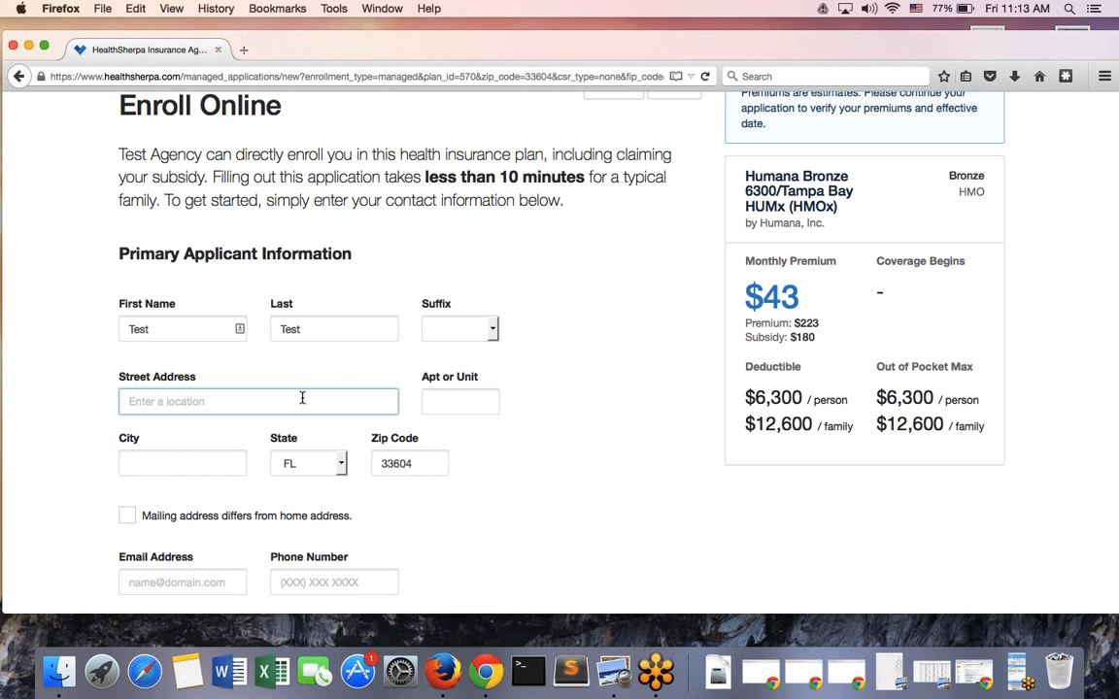
type("123 test")
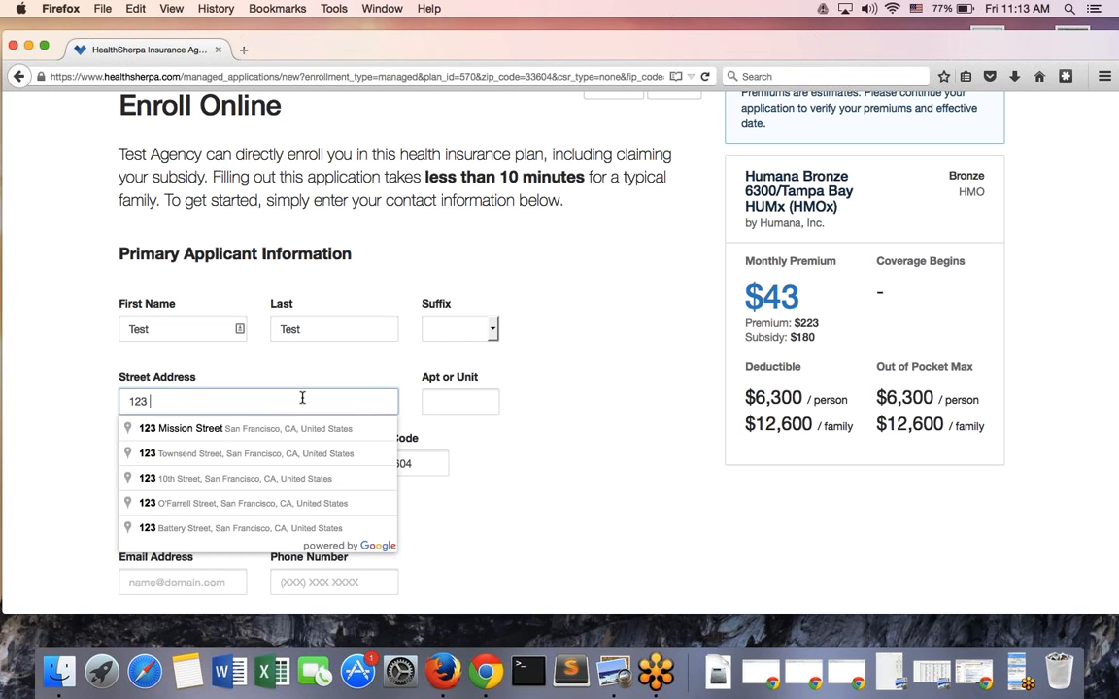
key("BackSpace")
key("BackSpace")
key("BackSpace")
key("BackSpace")
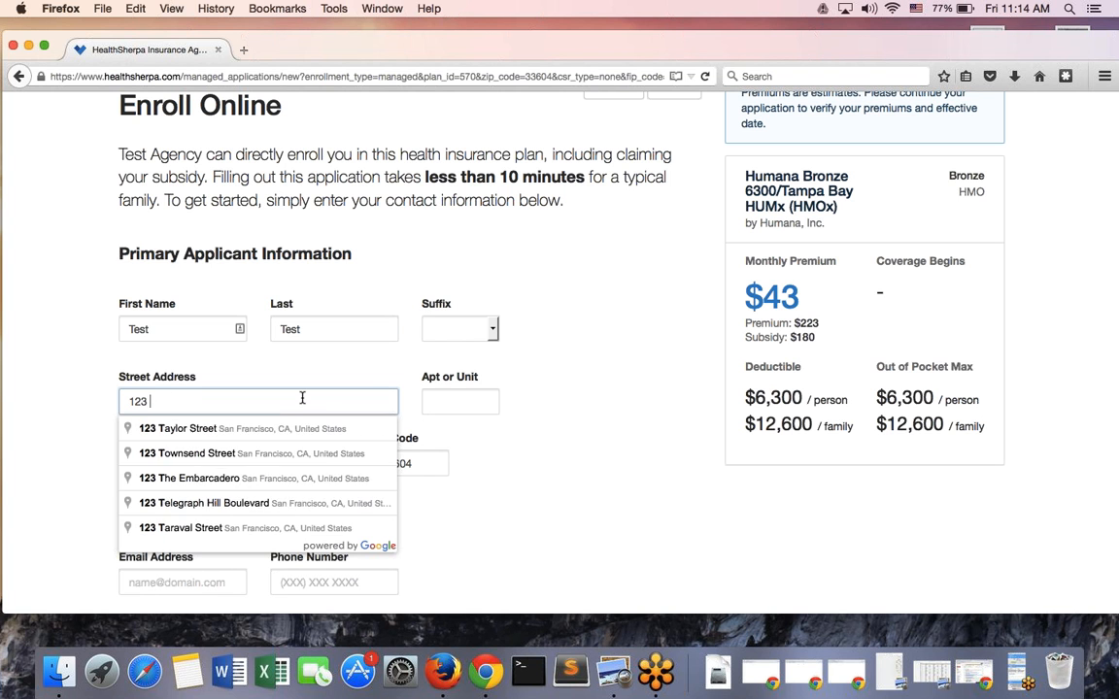
type("Test St.")
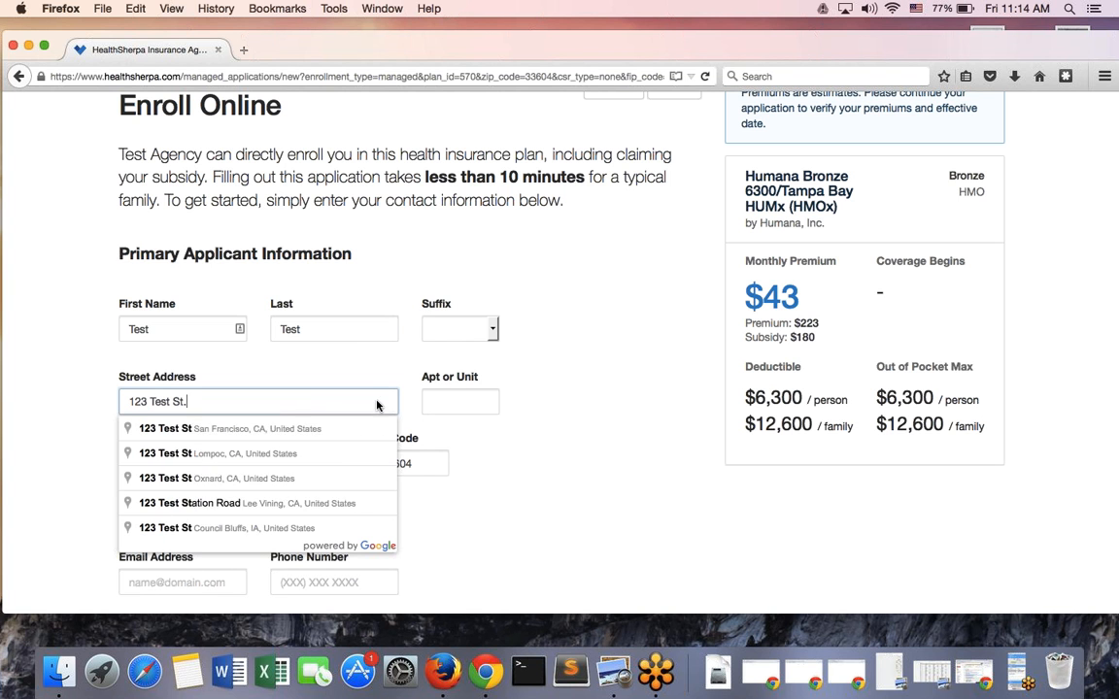
left_click(625, 457)
left_click(164, 463)
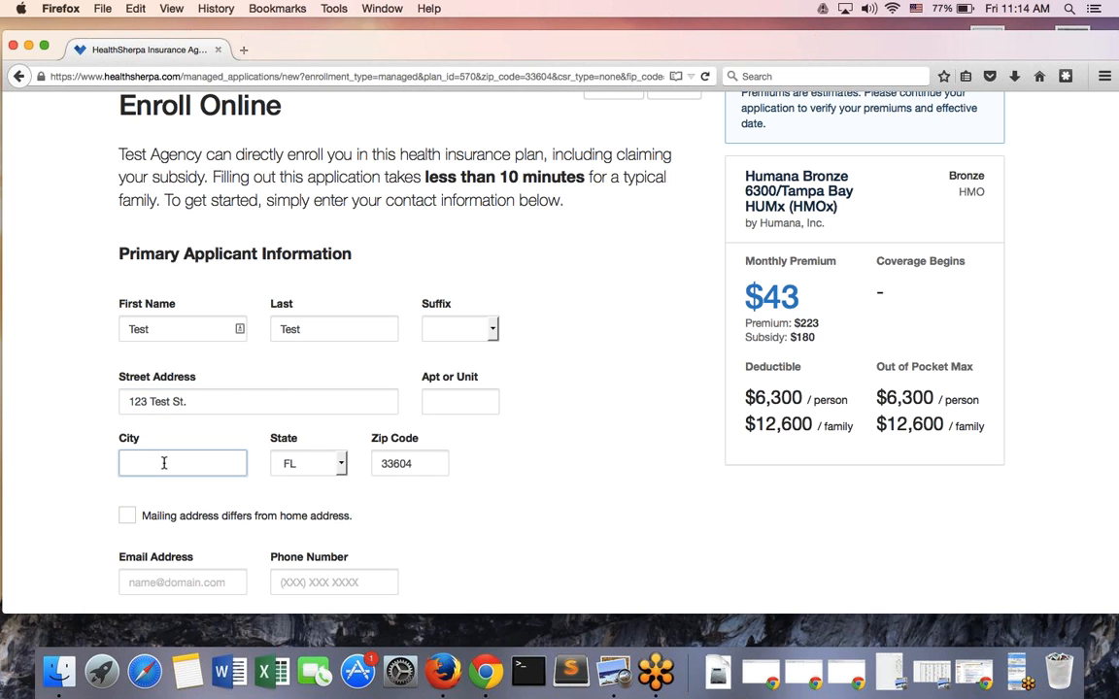
type("Test")
scroll(447, 523, "down", 3)
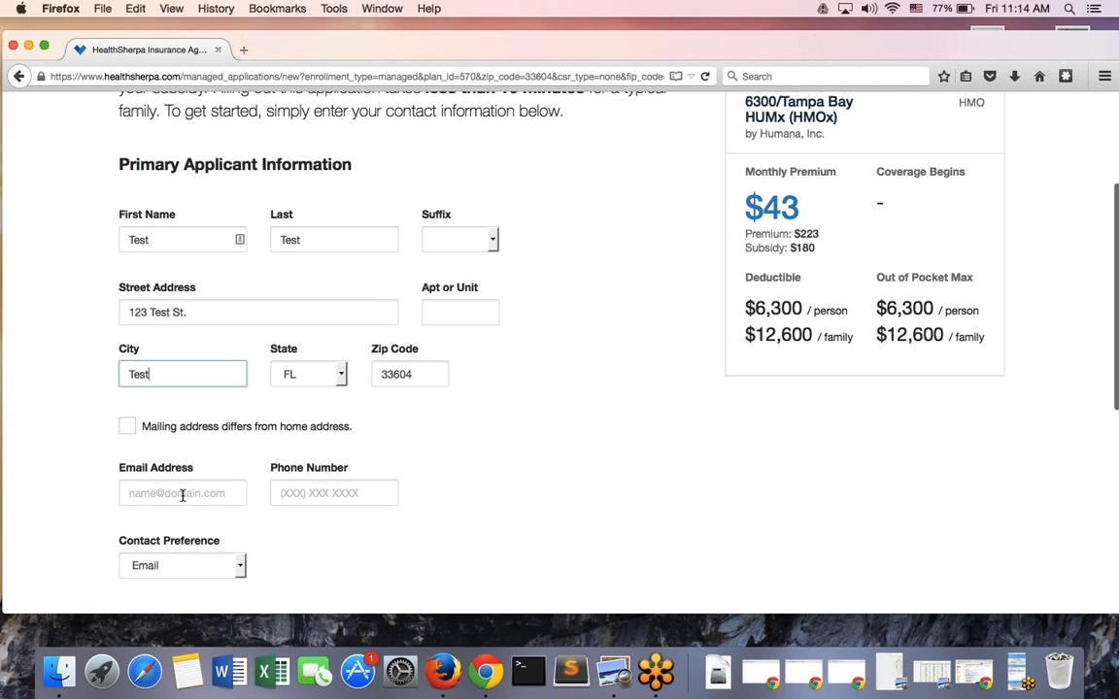
Enter the applicant's e-mail address and phone number
left_click(181, 495)
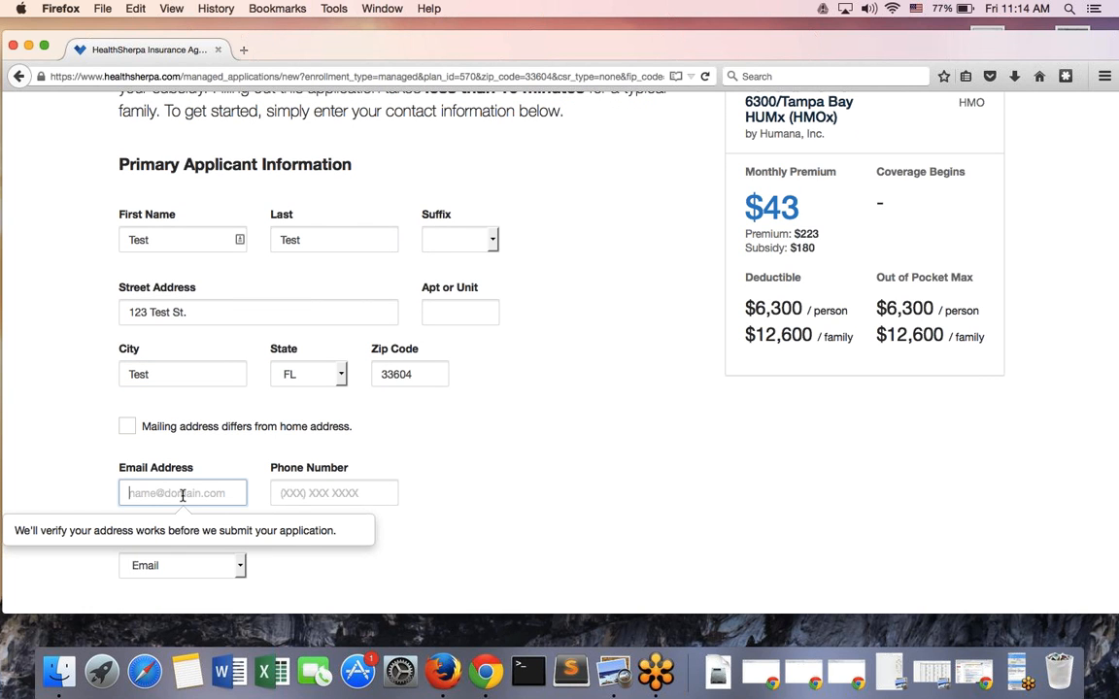
type("test@hotmail.com")
key("Tab")
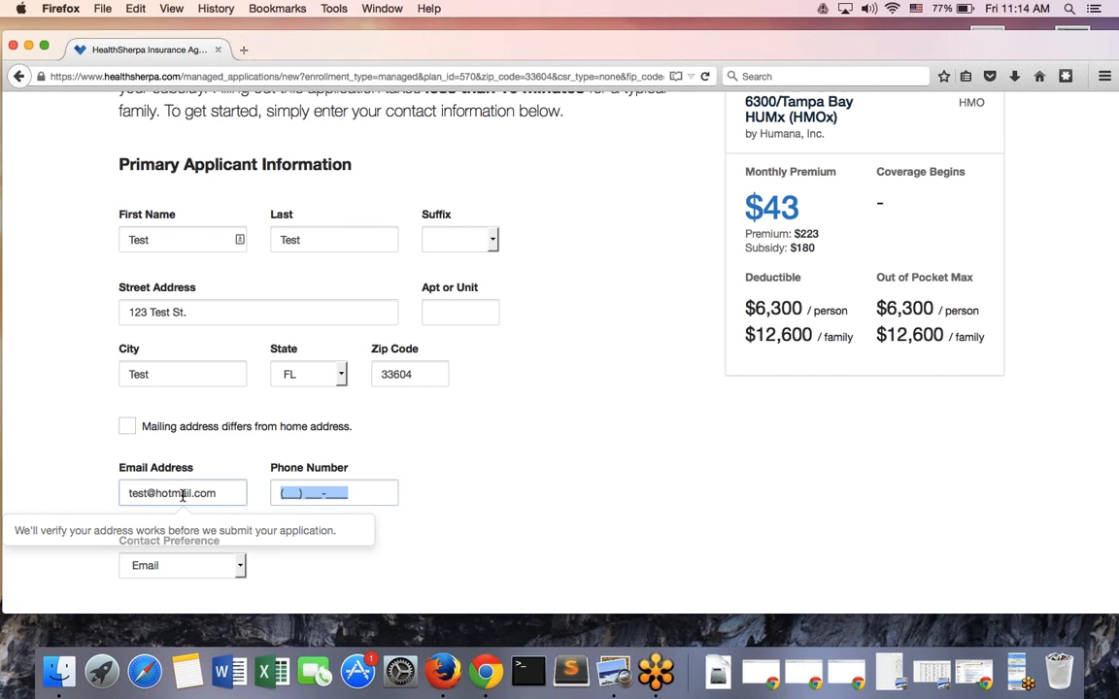
type("123) 930-3923")
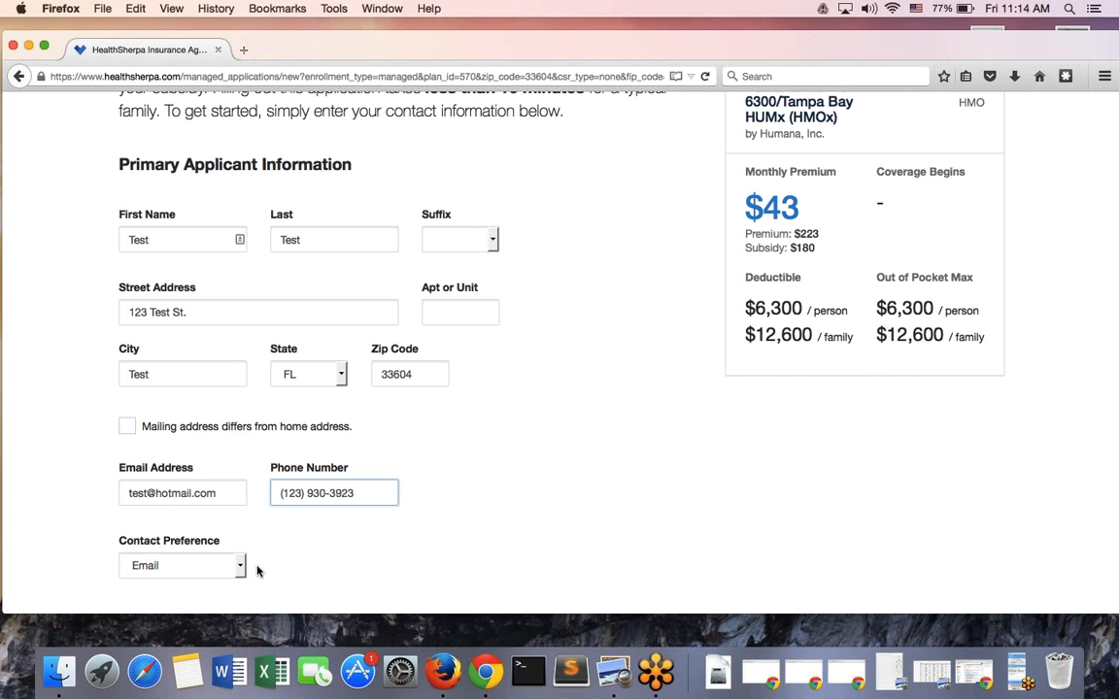
scroll(258, 571, "down", 3)
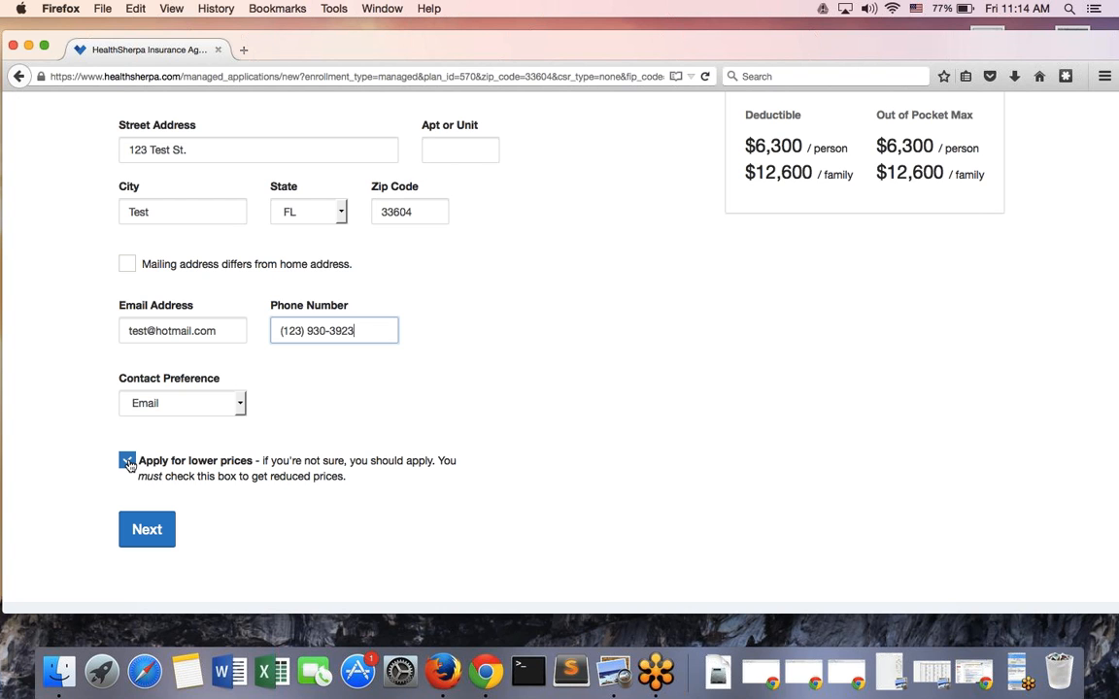
Keep lower prices requested, remove the period from the street address, and continue to Household Members
left_click(127, 462)
left_click(129, 464)
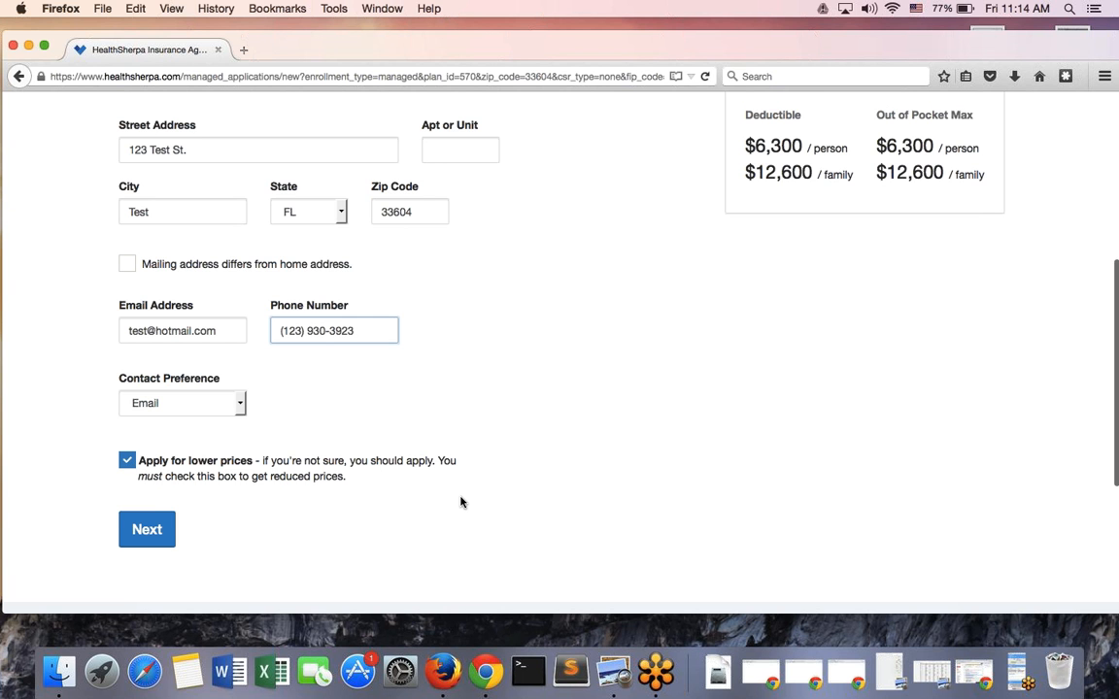
scroll(460, 502, "up", 7)
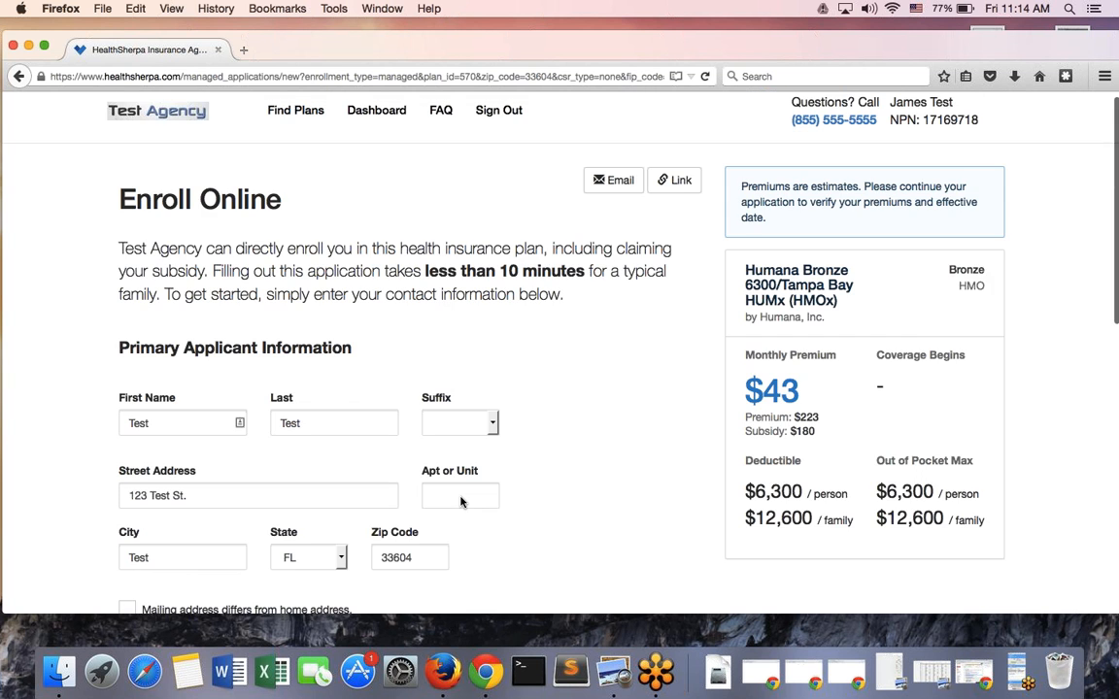
scroll(461, 502, "down", 4)
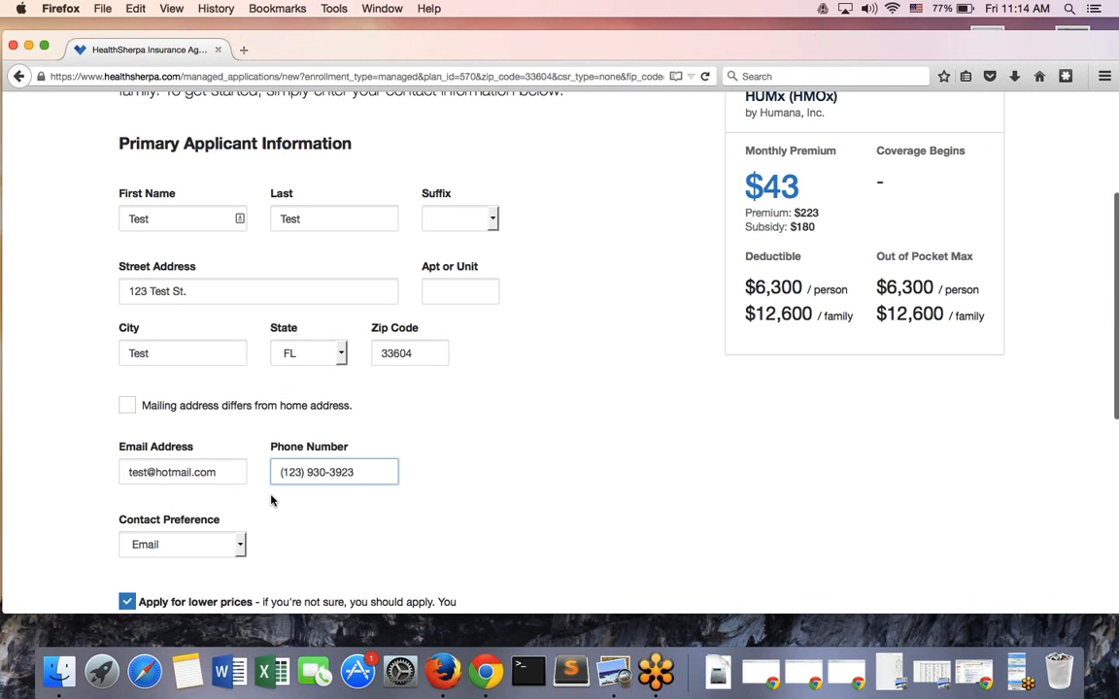
scroll(243, 466, "down", 3)
scroll(307, 405, "up", 2)
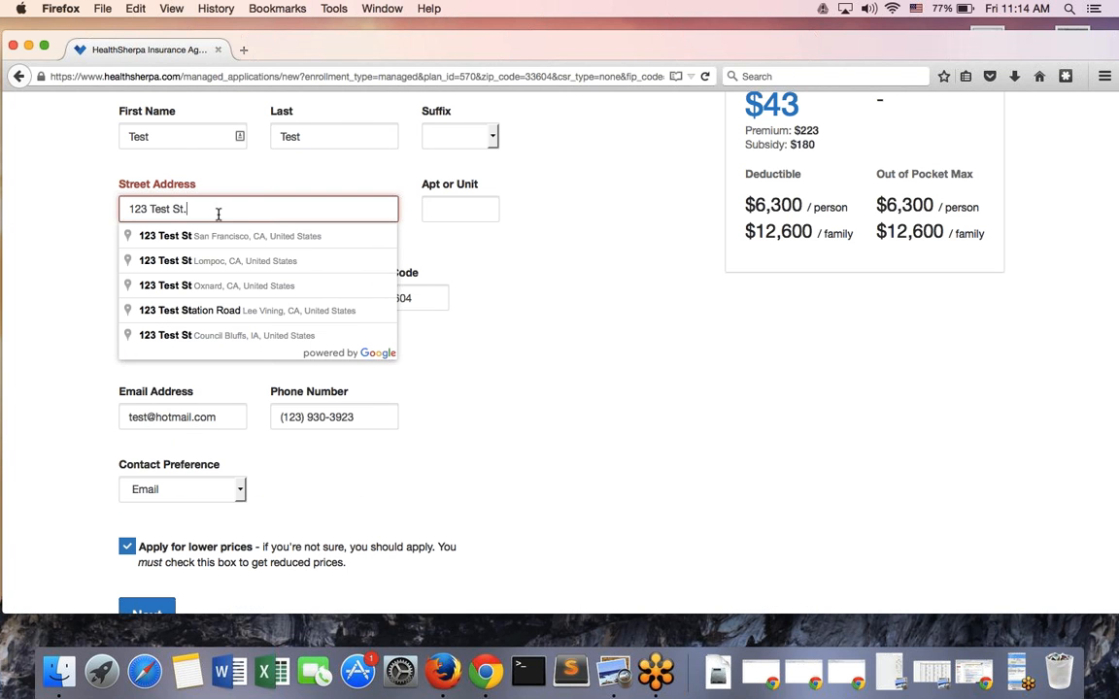
left_click(569, 412)
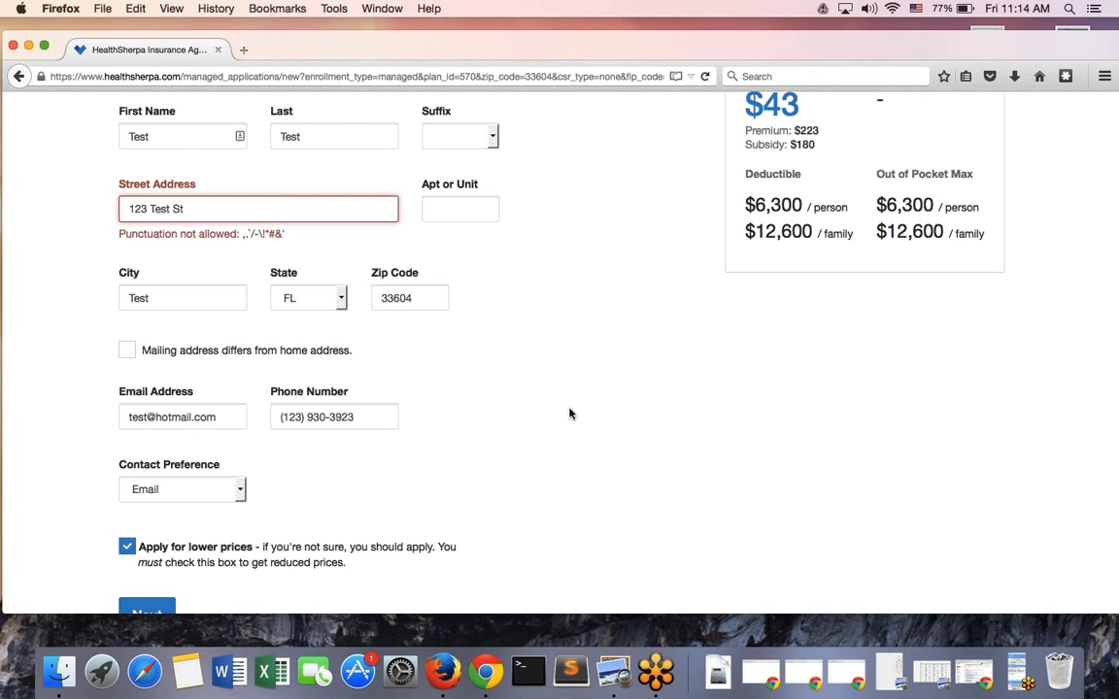
scroll(218, 572, "down", 1)
left_click(148, 558)
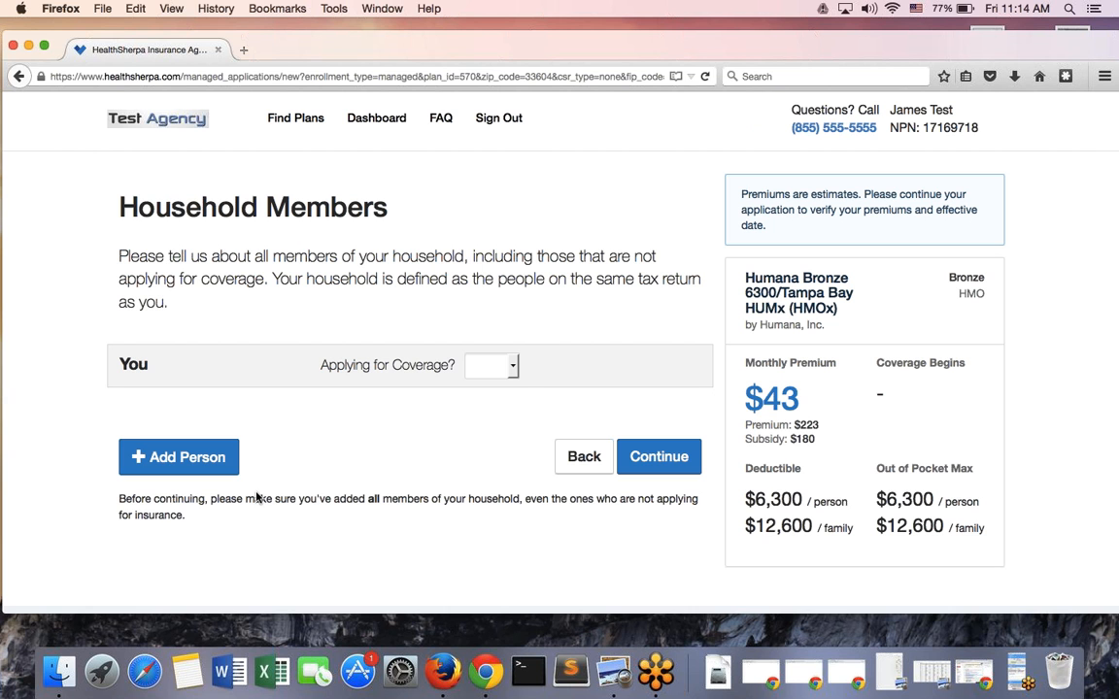
Mark the applicant as applying for coverage, Male, born 01/01/1980
left_click(502, 369)
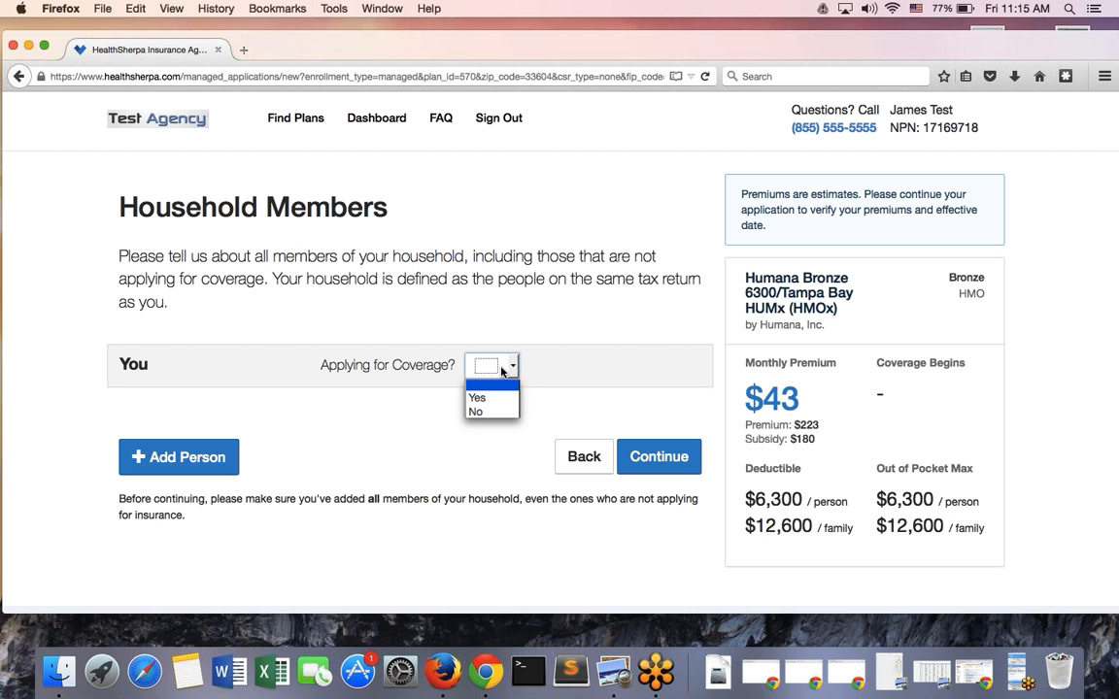
left_click(476, 398)
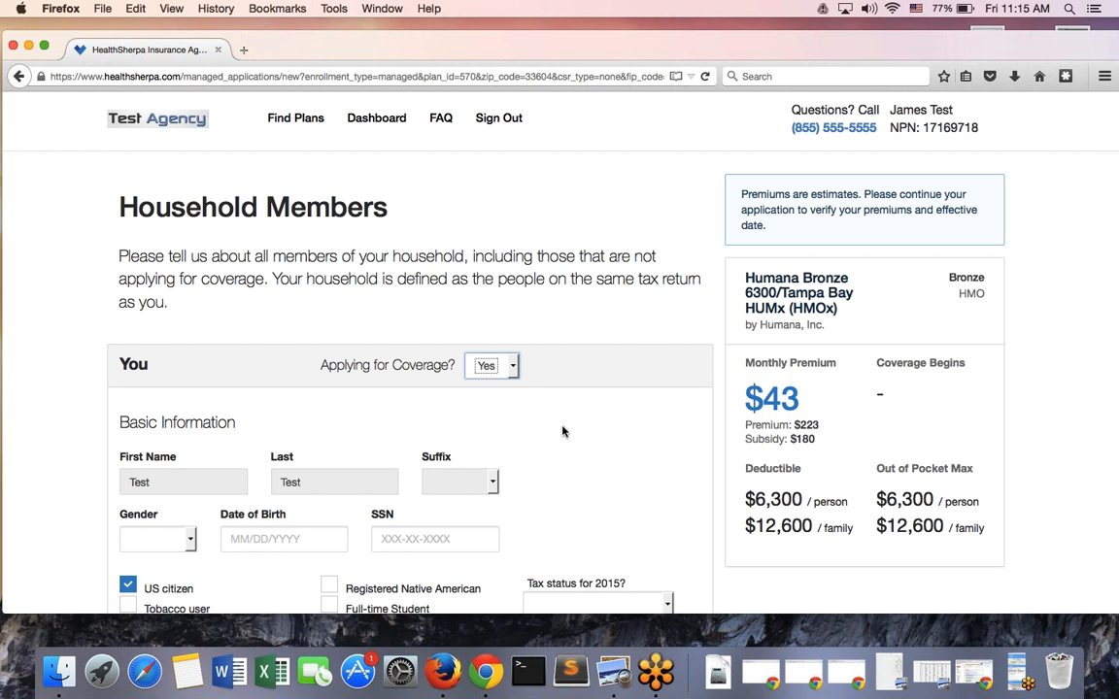
scroll(571, 437, "down", 2)
scroll(571, 437, "down", 5)
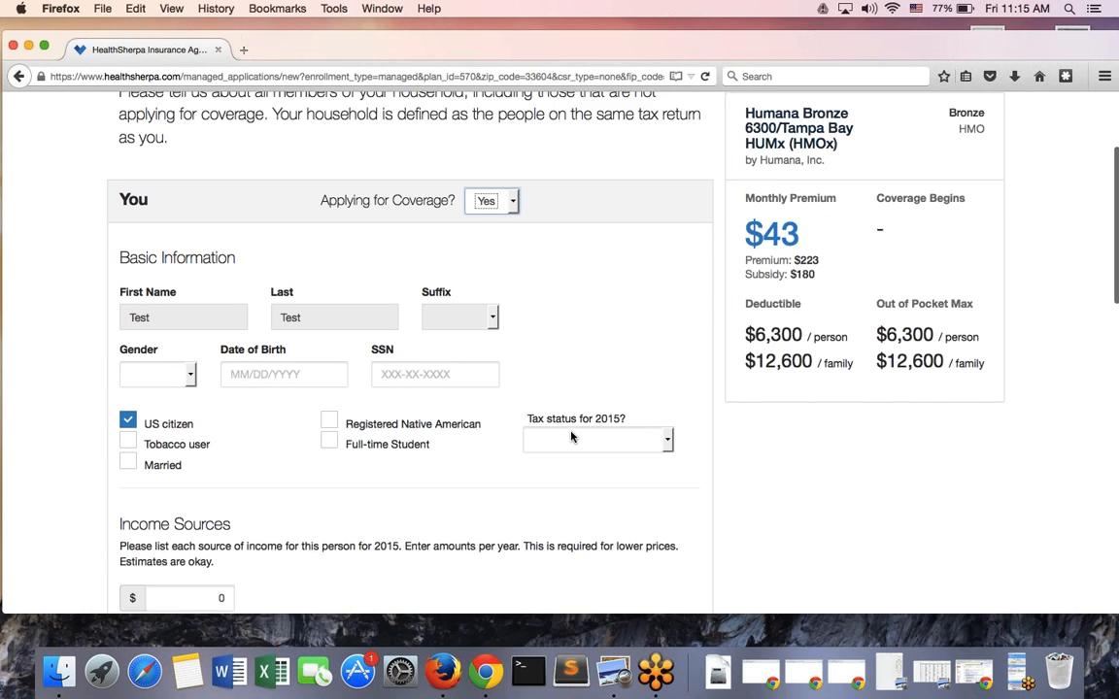
left_click(163, 320)
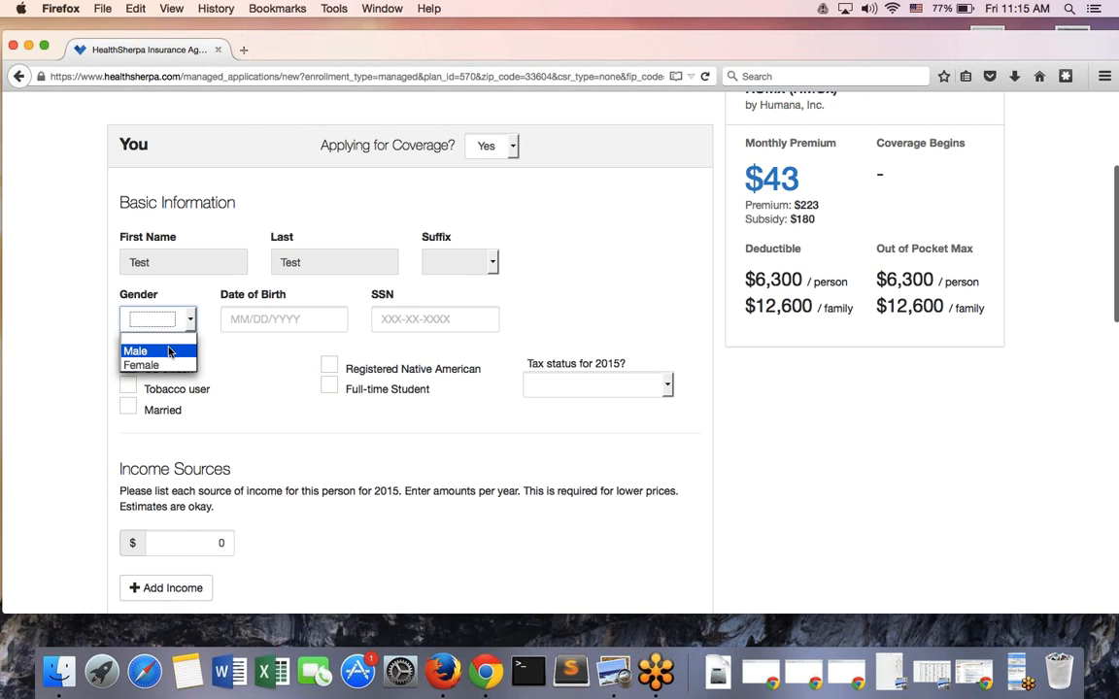
left_click(135, 351)
key("Tab")
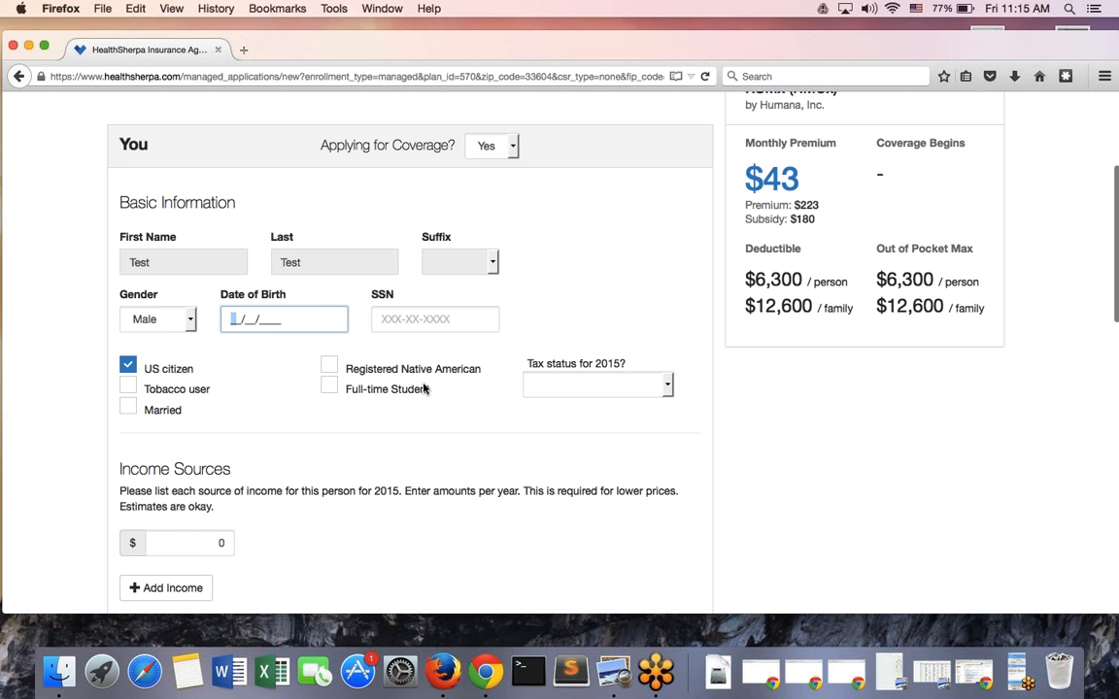
type("01011985")
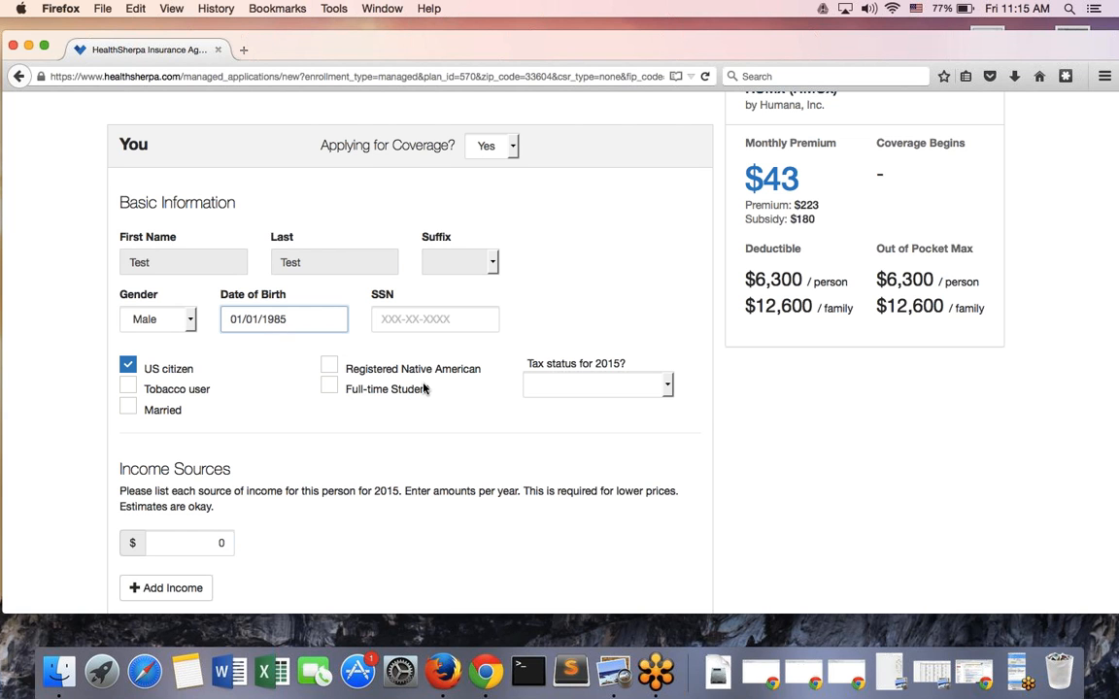
key("BackSpace")
type("0")
Enter the applicant's SSN and uncheck US citizen to reveal the immigration document choices
left_click(427, 320)
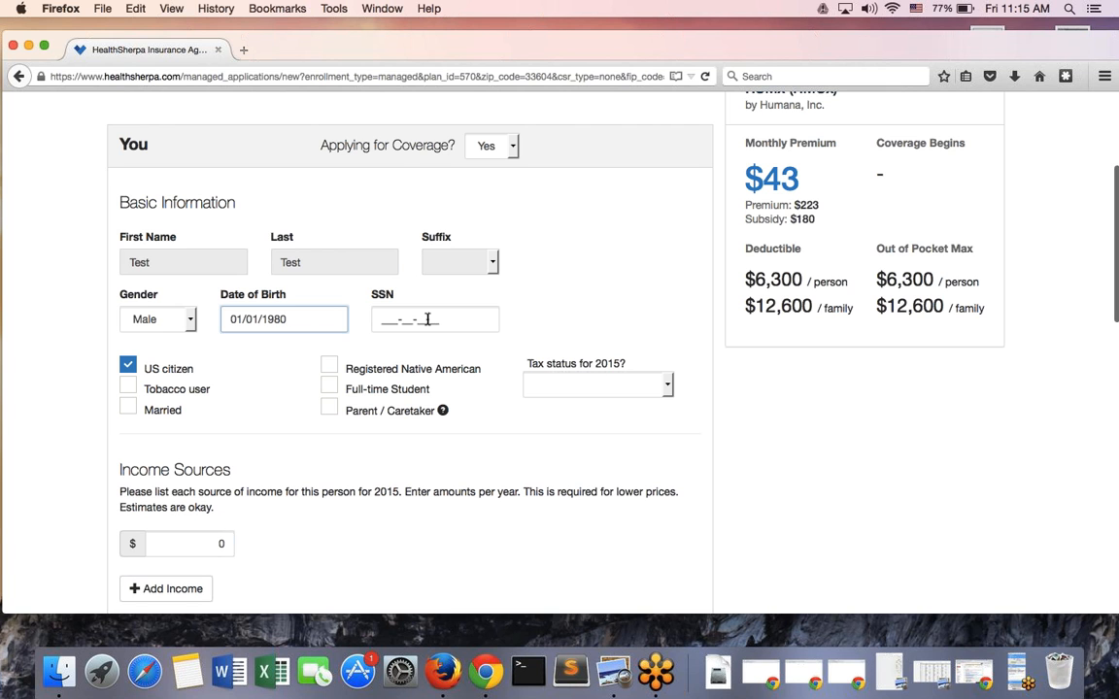
type("123-1")
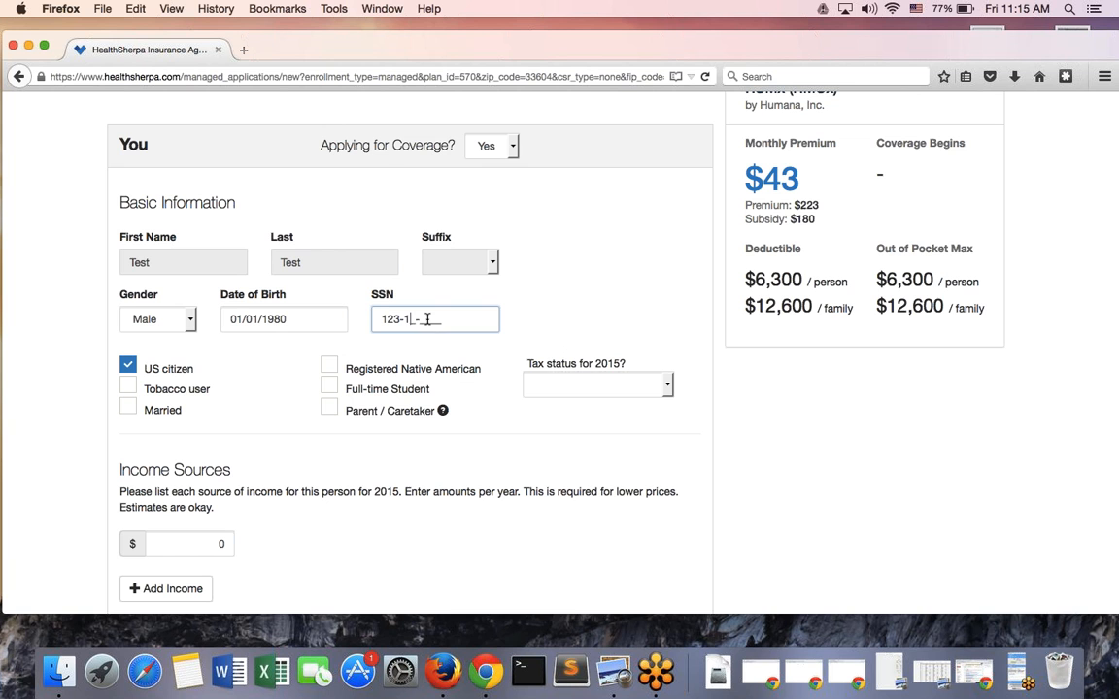
type("2-3123")
left_click(128, 366)
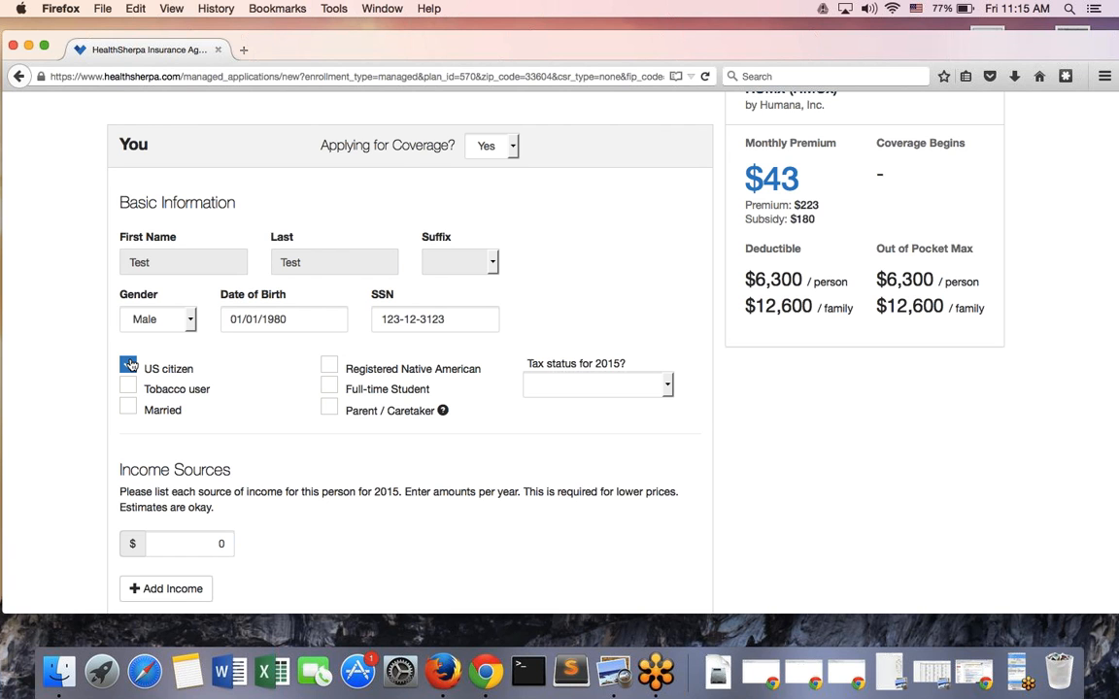
left_click(128, 365)
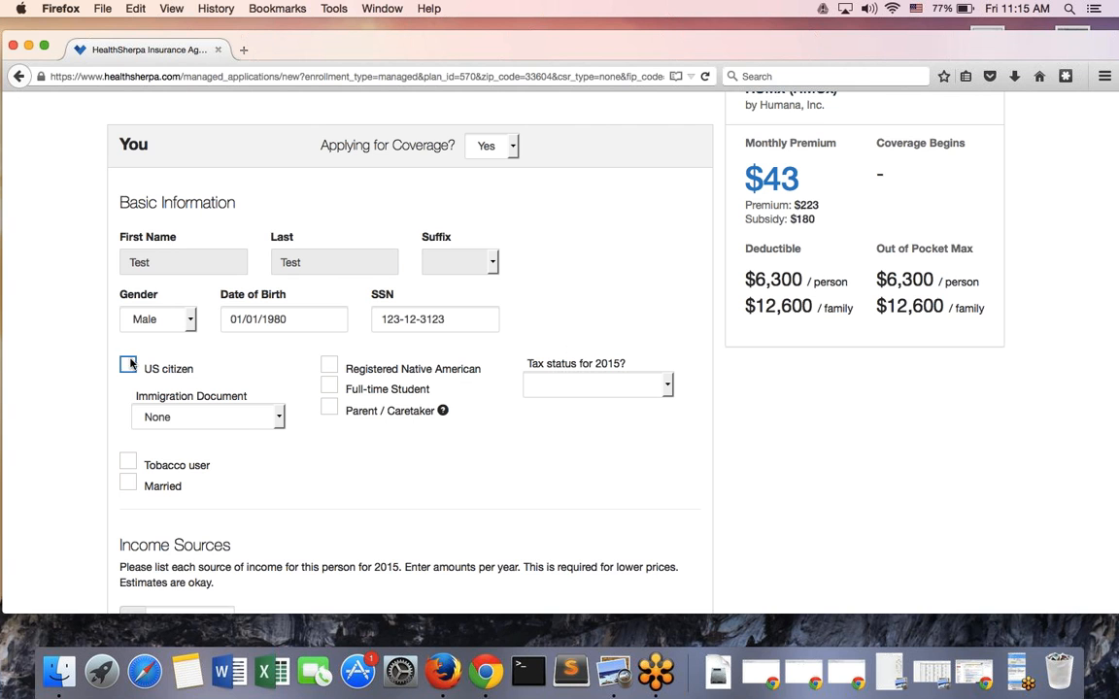
left_click(253, 420)
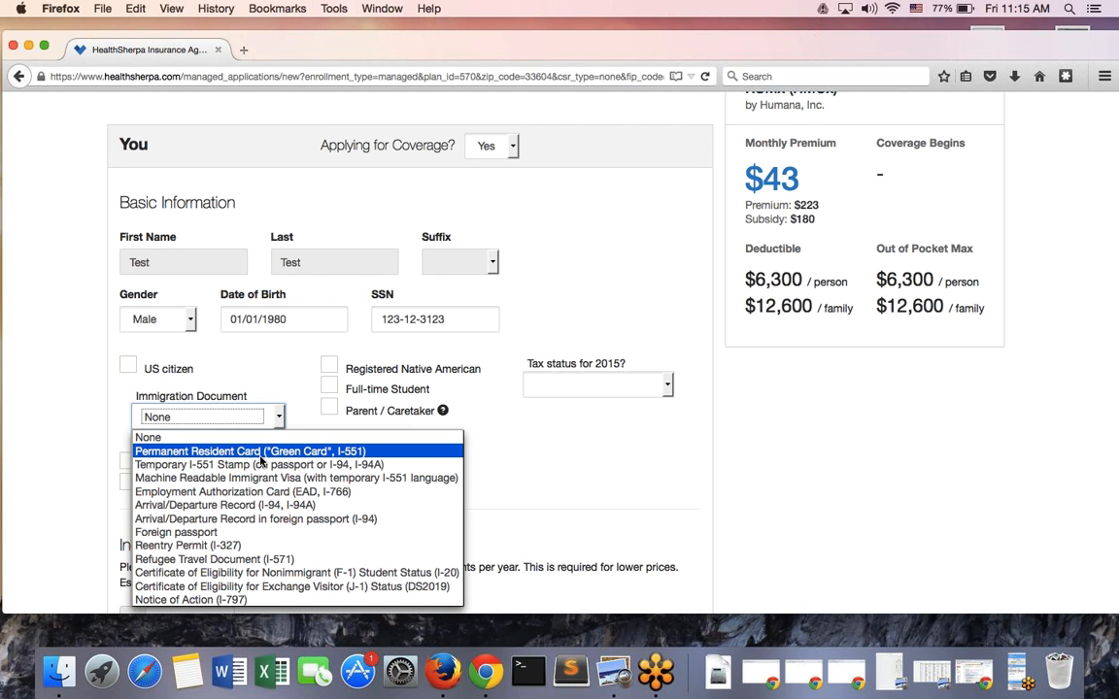
Try Foreign passport, then set the Immigration Document to Permanent Resident Card (I-551)
left_click(287, 532)
left_click(226, 449)
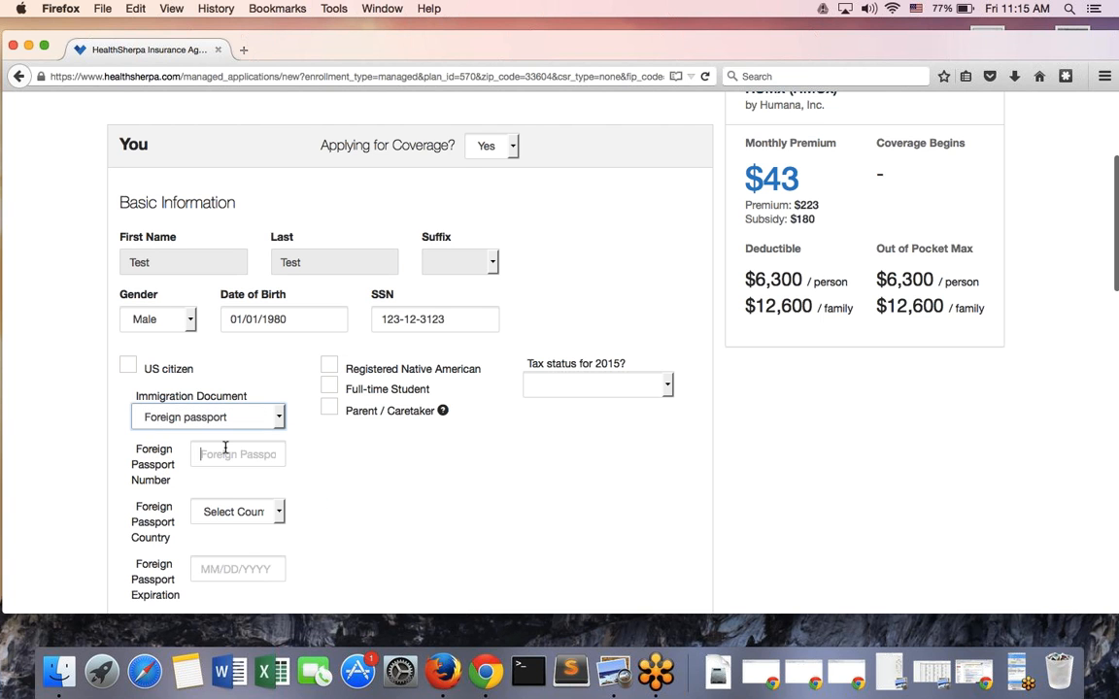
scroll(226, 450, "down", 2)
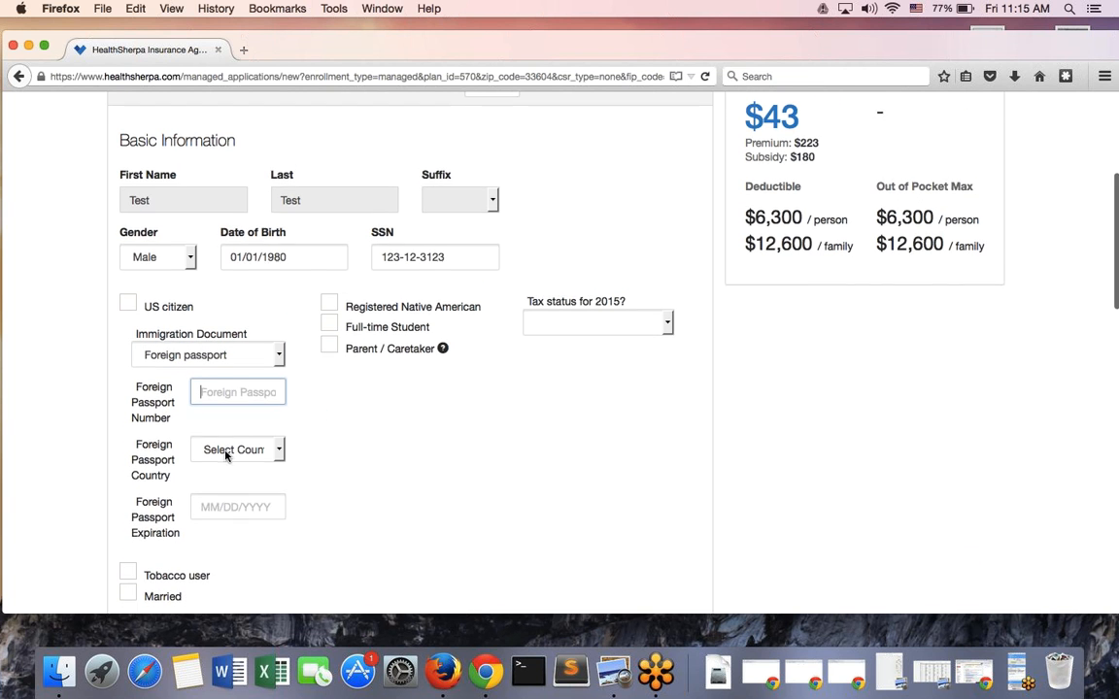
left_click(231, 451)
scroll(284, 289, "down", 6)
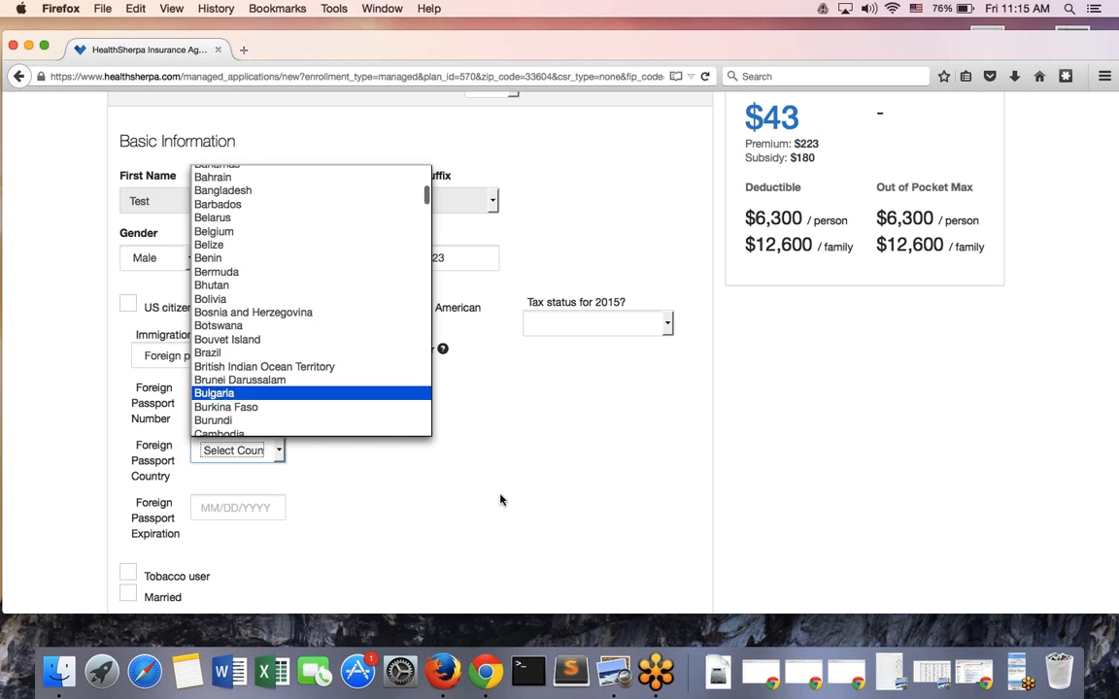
left_click(301, 457)
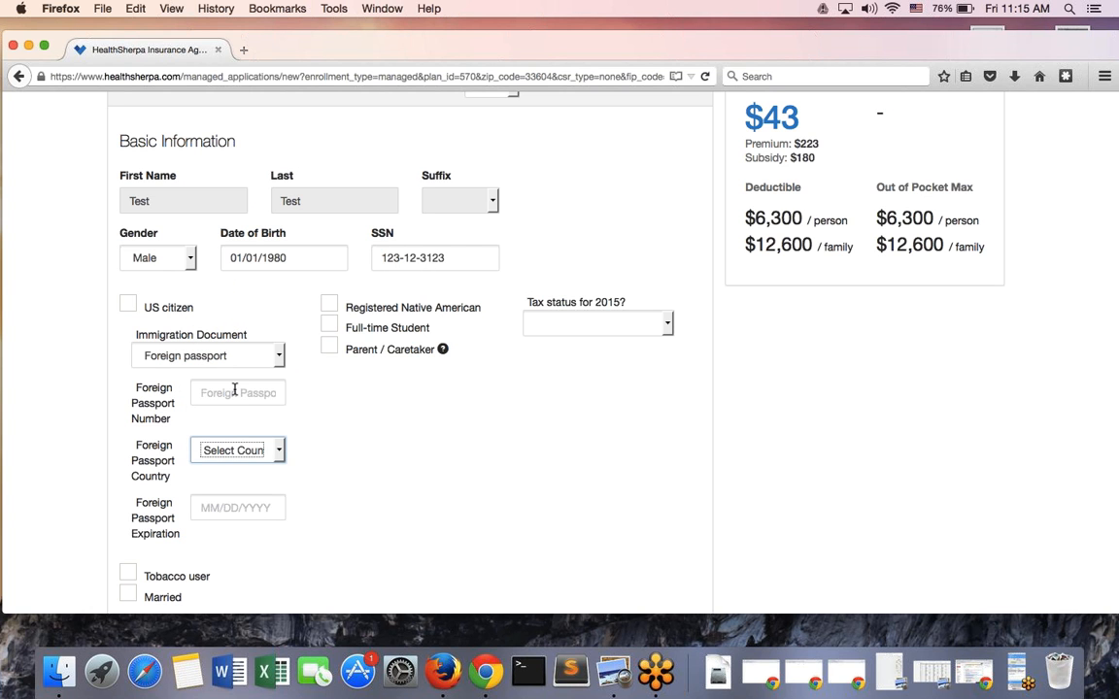
left_click(226, 357)
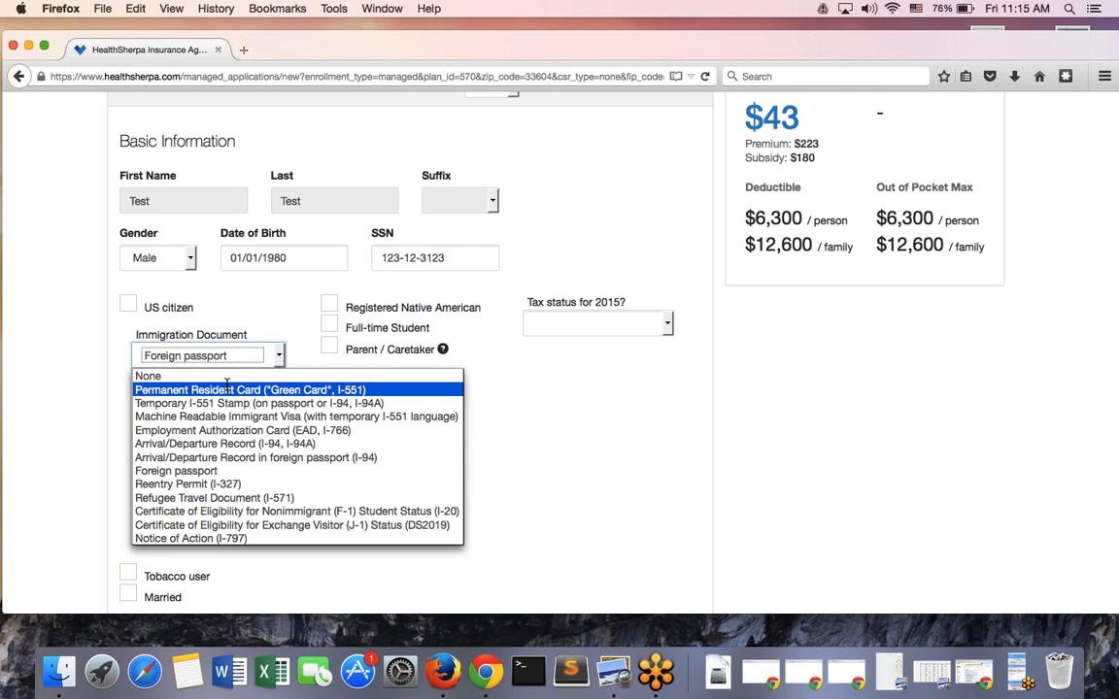
left_click(226, 388)
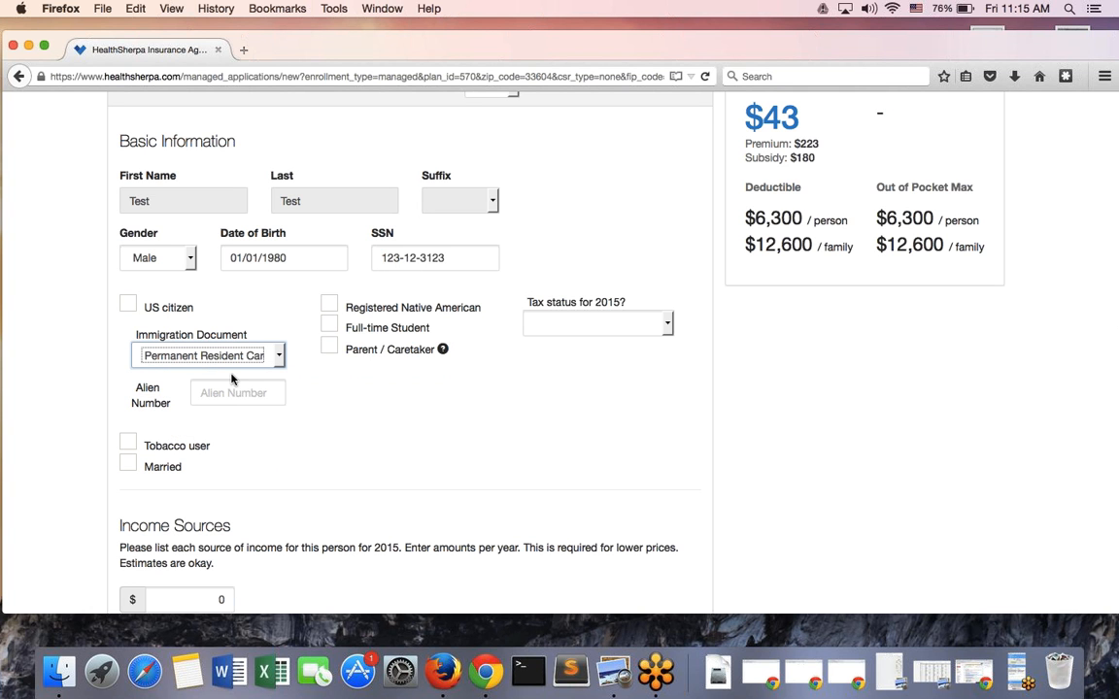
Re-check US citizen and toggle Married on and off, leaving tax status unset
left_click(128, 305)
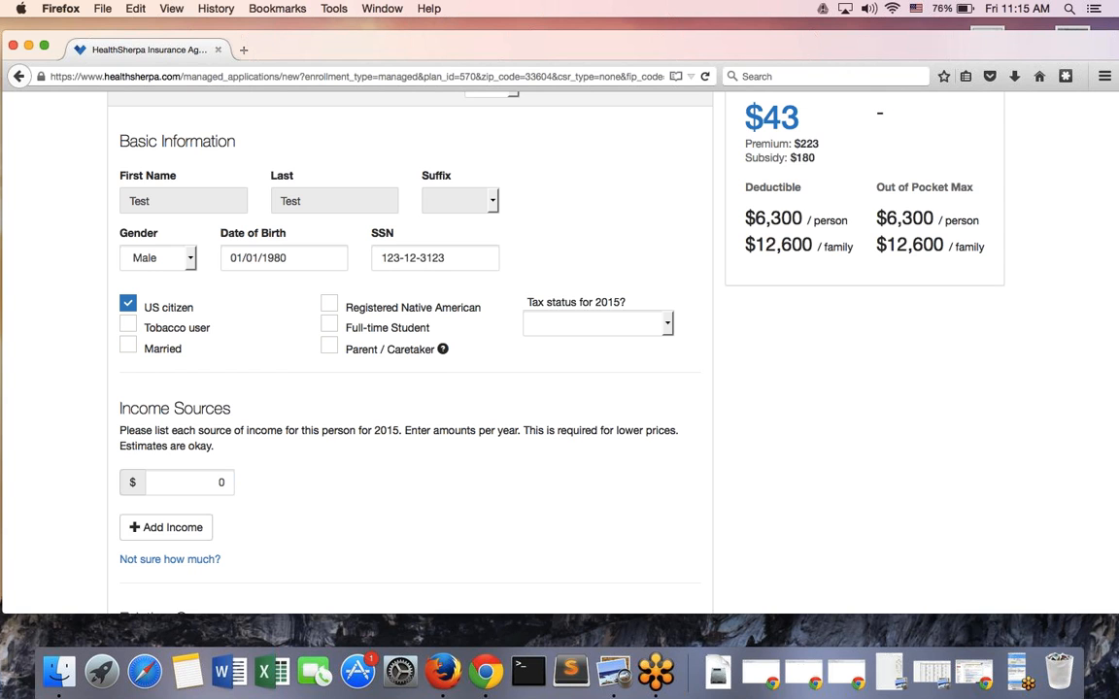
left_click(129, 347)
left_click(654, 328)
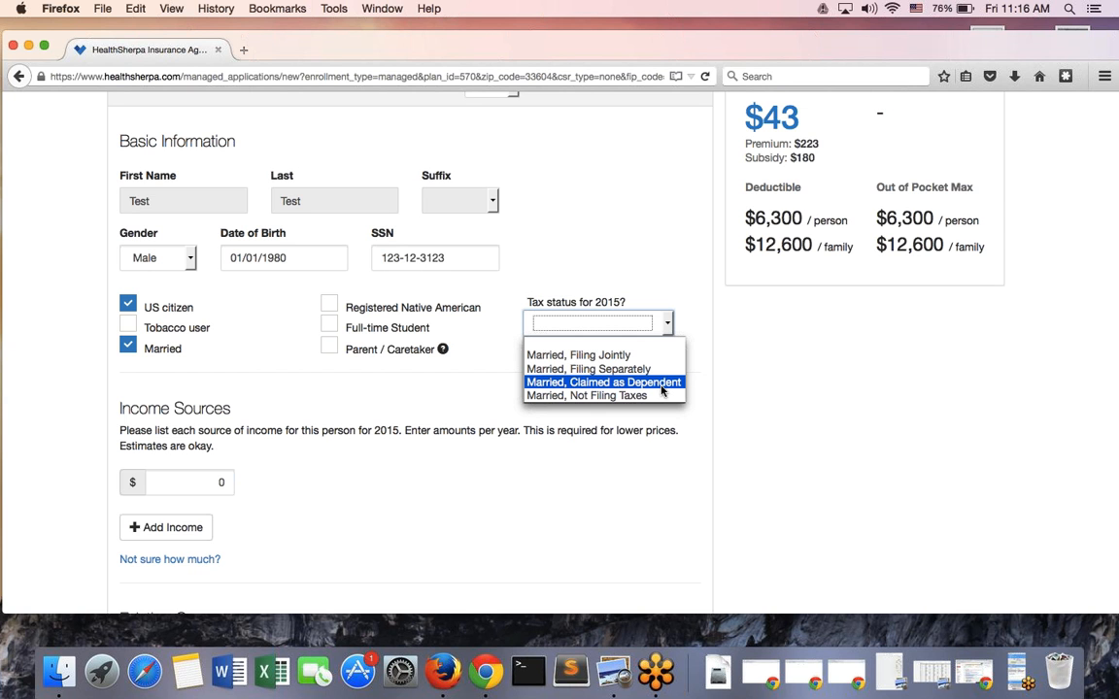
left_click(250, 372)
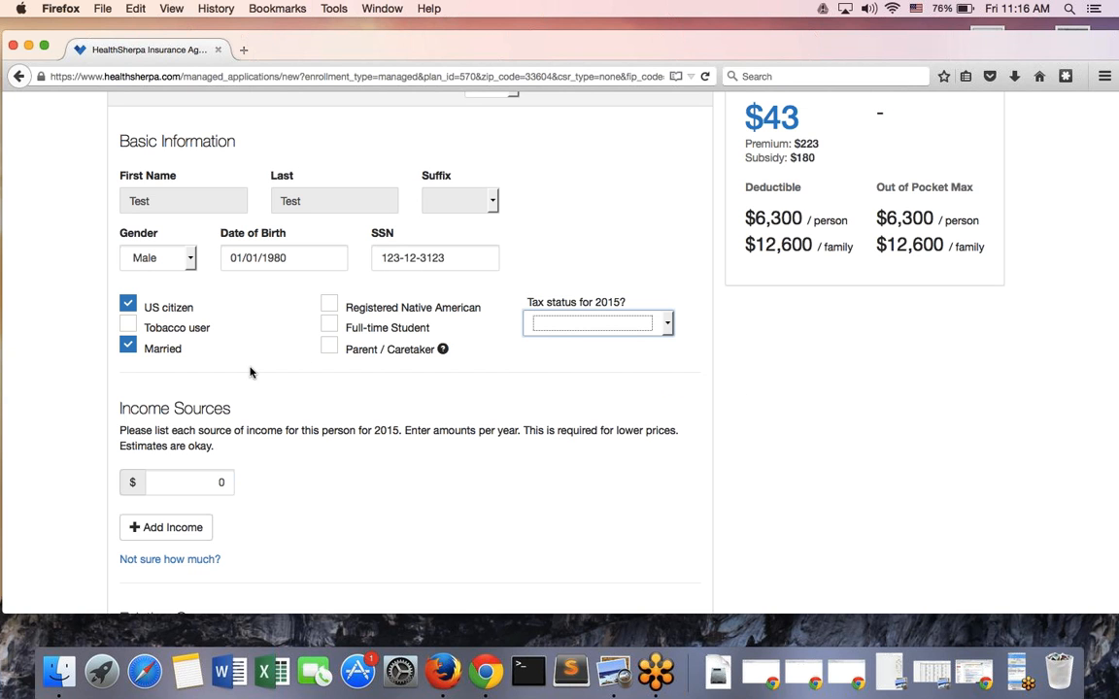
left_click(127, 345)
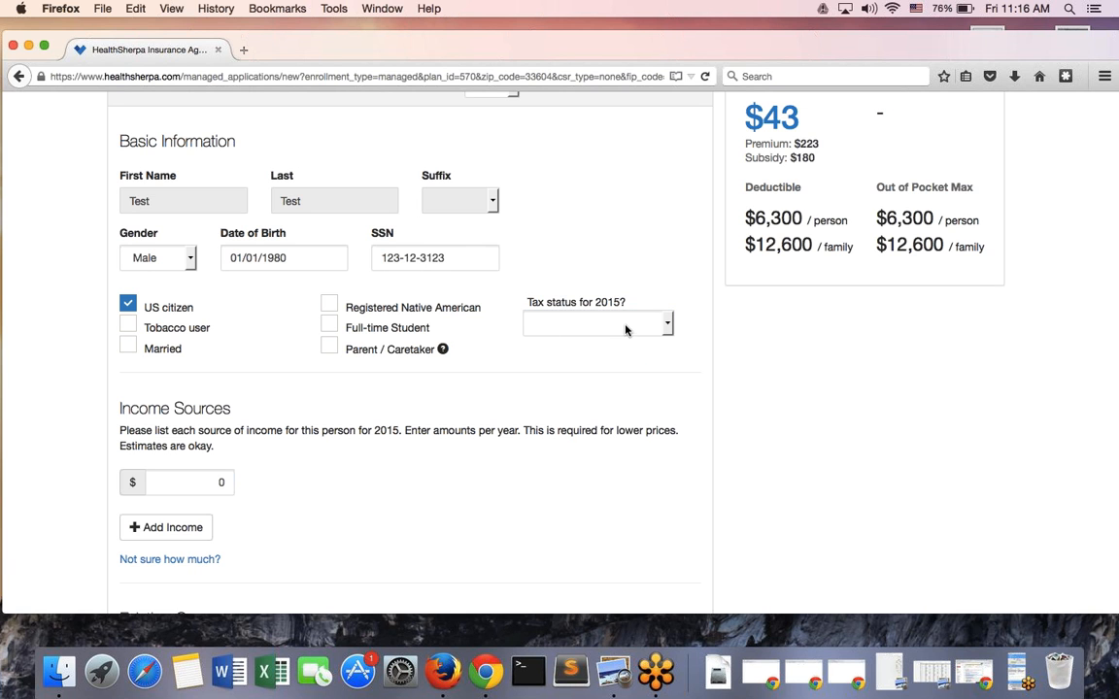
left_click(592, 323)
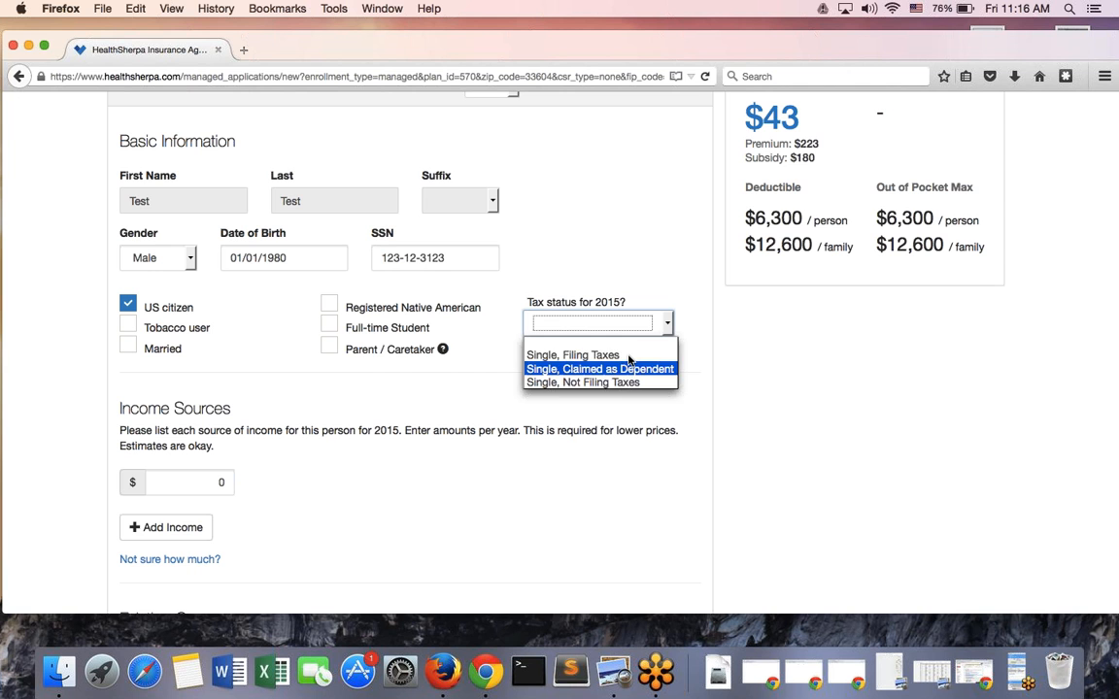
left_click(691, 380)
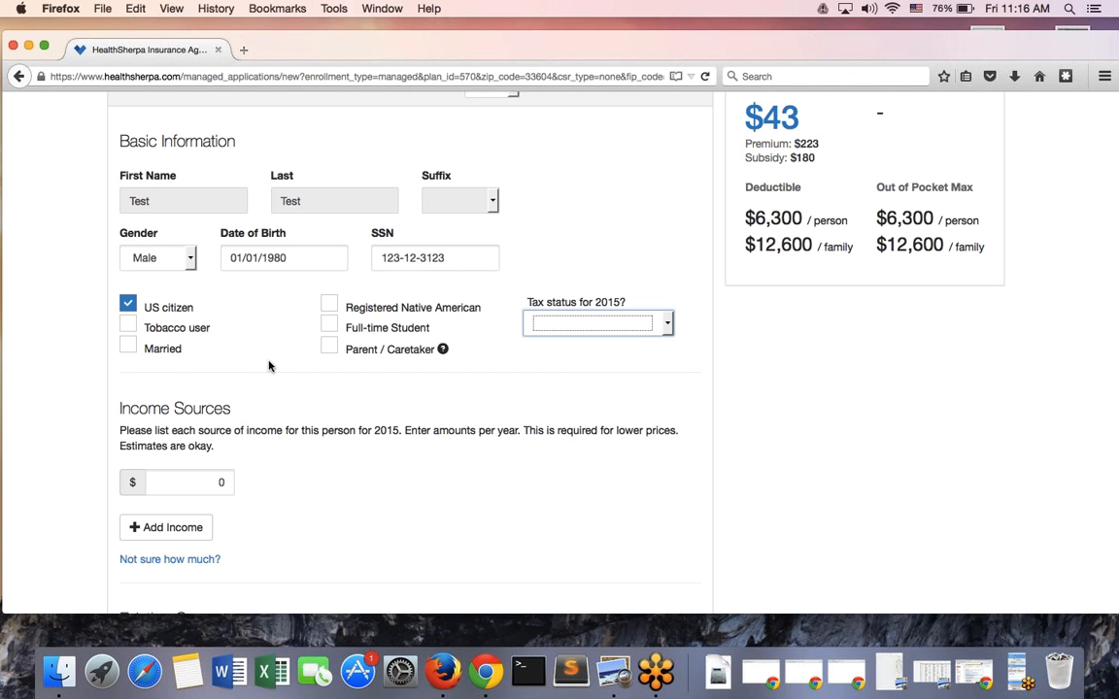
Check and then clear Registered Native American and Full-time Student
left_click(329, 305)
scroll(256, 348, "down", 1)
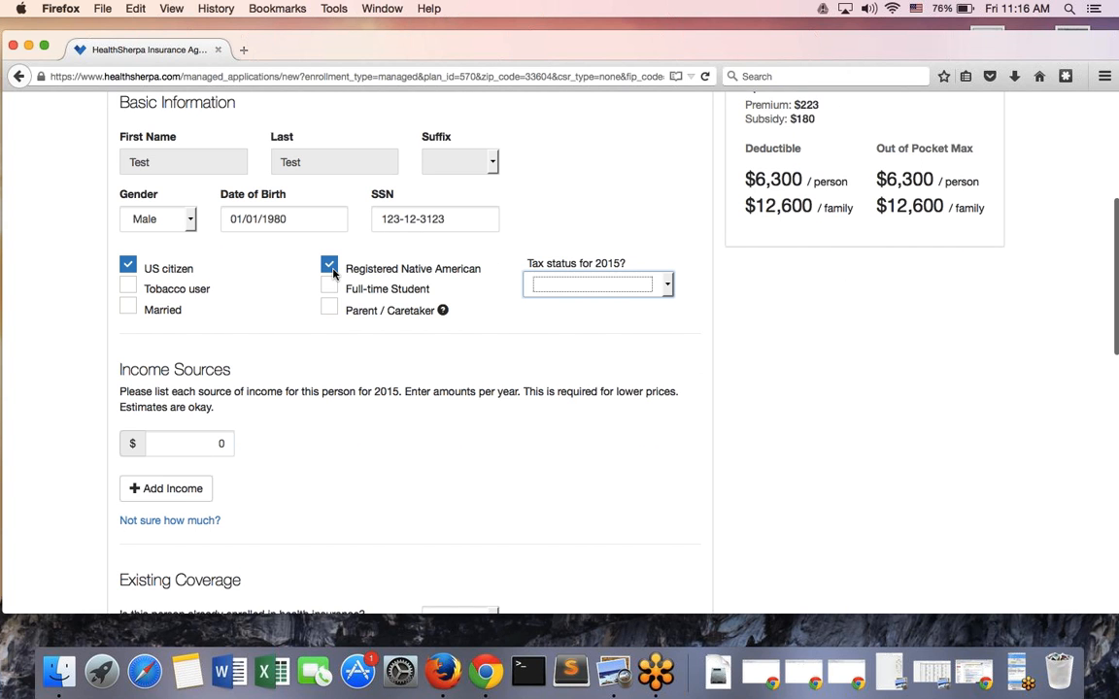
left_click(328, 265)
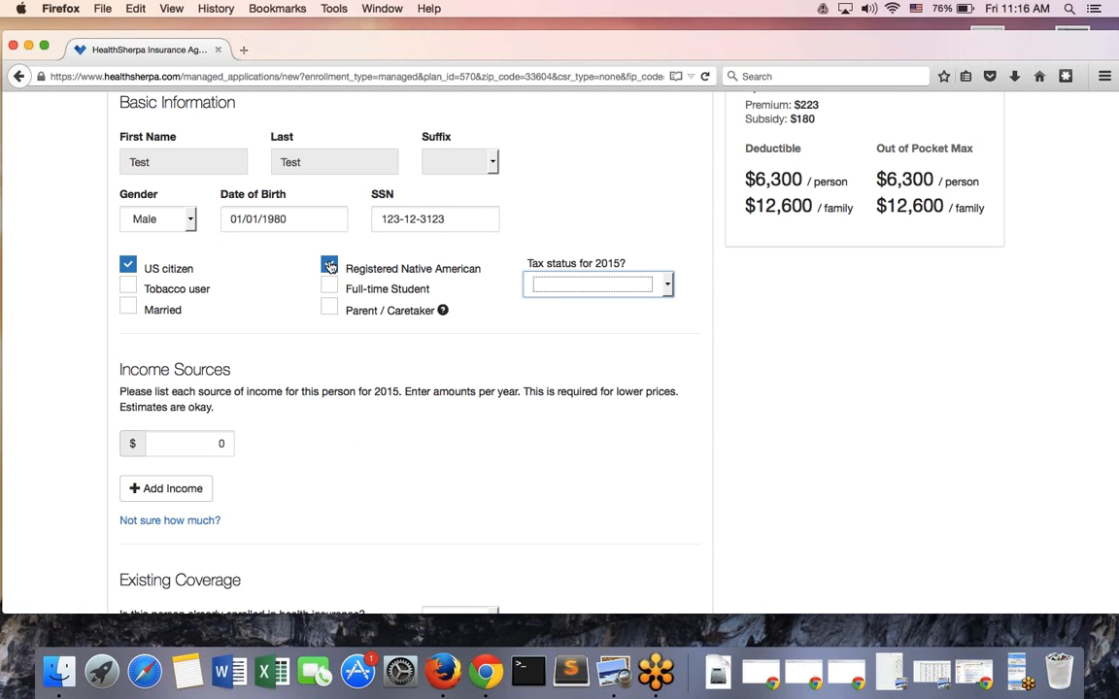
left_click(330, 287)
left_click(329, 289)
scroll(297, 304, "up", 3)
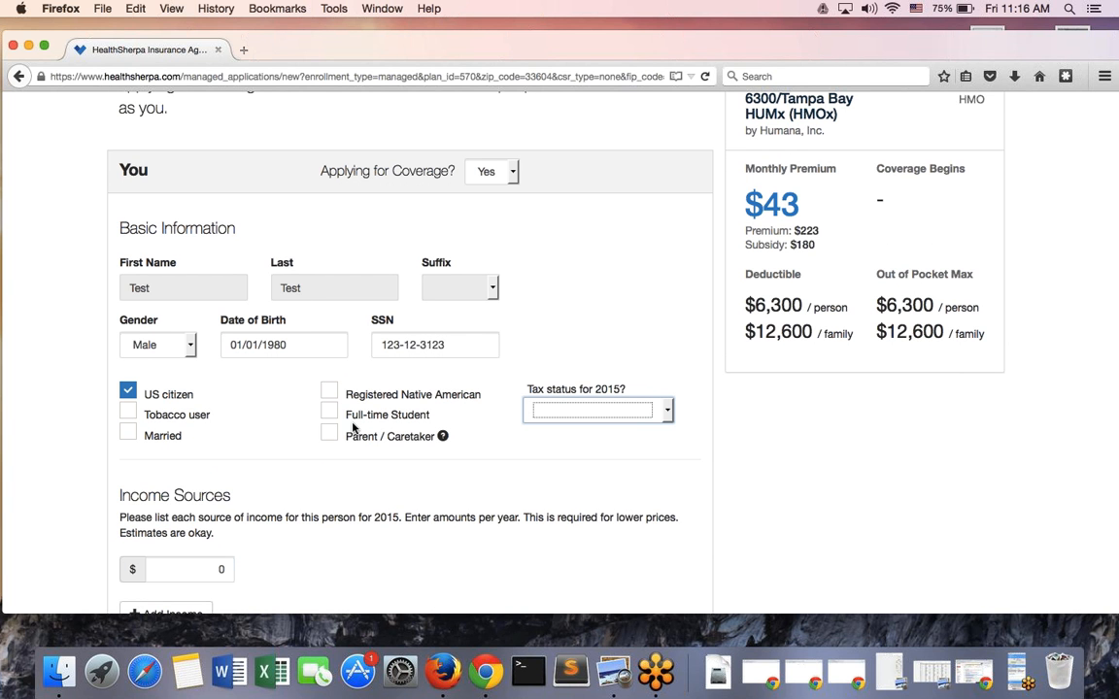
scroll(296, 446, "down", 1)
Change the yearly income from 0 to 20,000, sourced from Self Employed
scroll(293, 441, "down", 1)
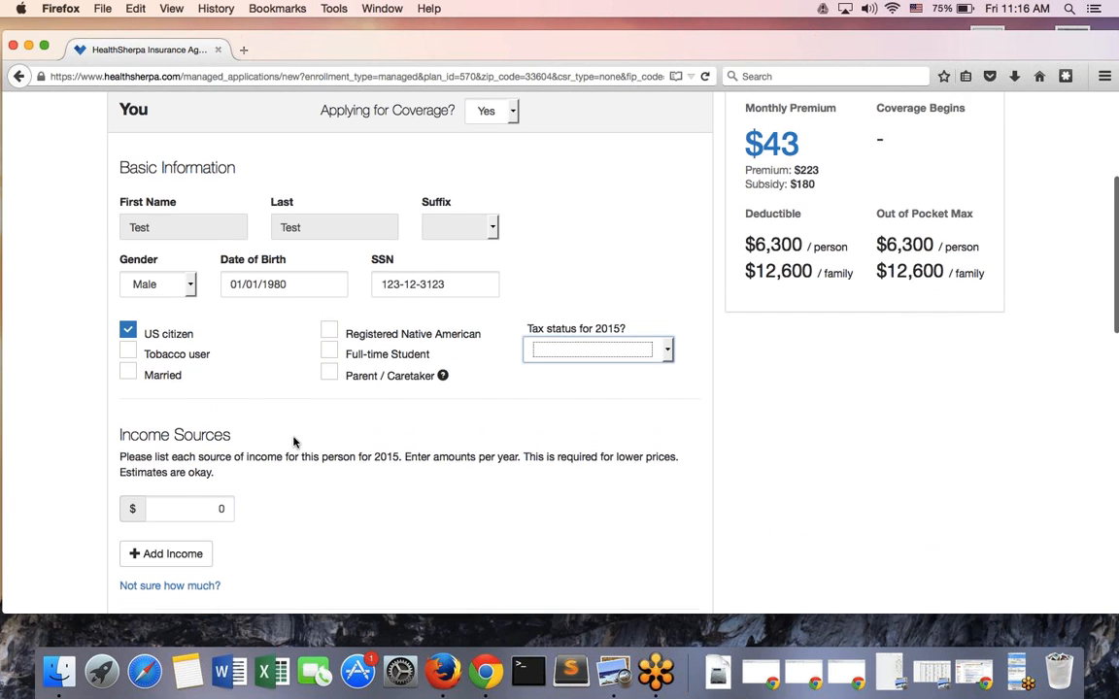
left_click(212, 470)
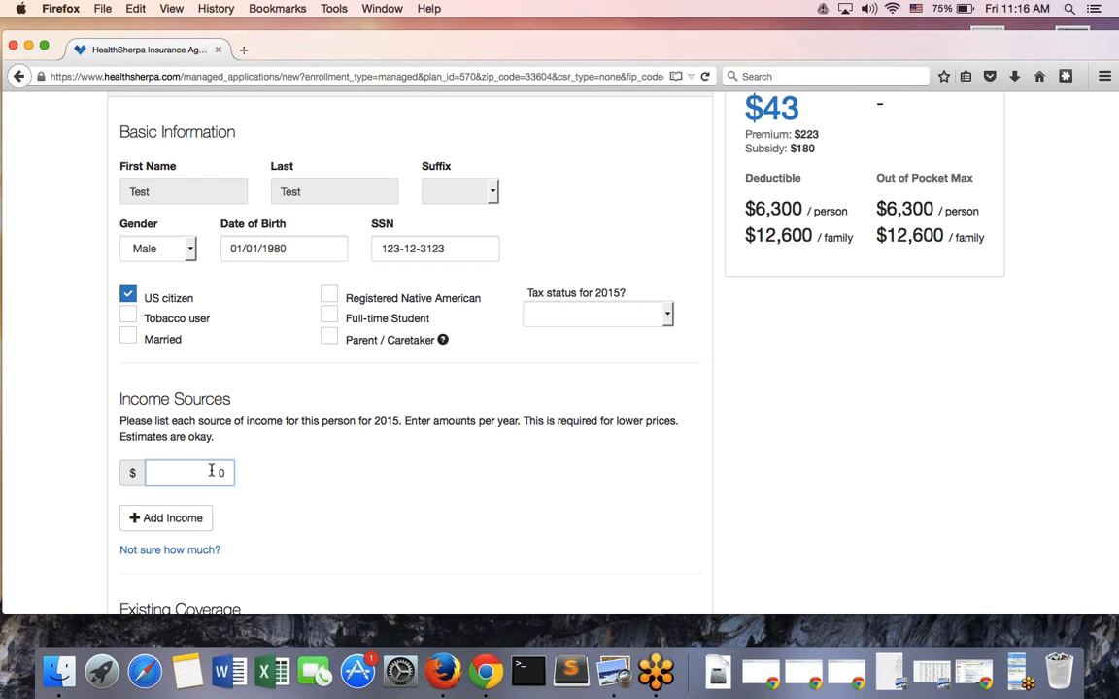
key("BackSpace")
type("20,000")
left_click(350, 472)
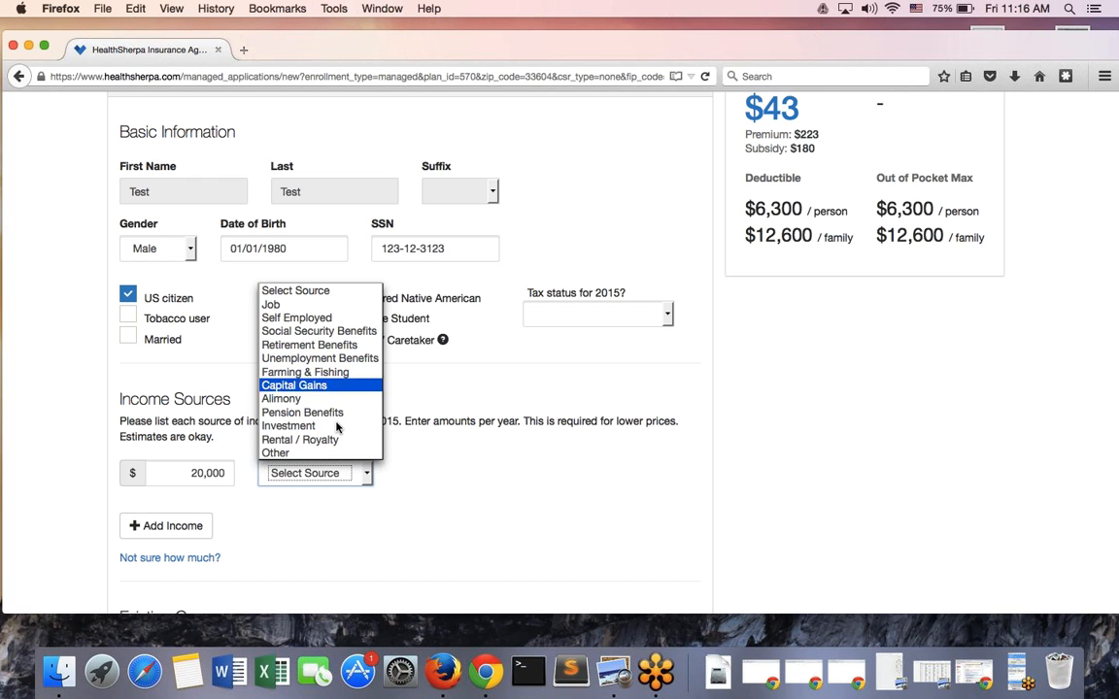
left_click(296, 318)
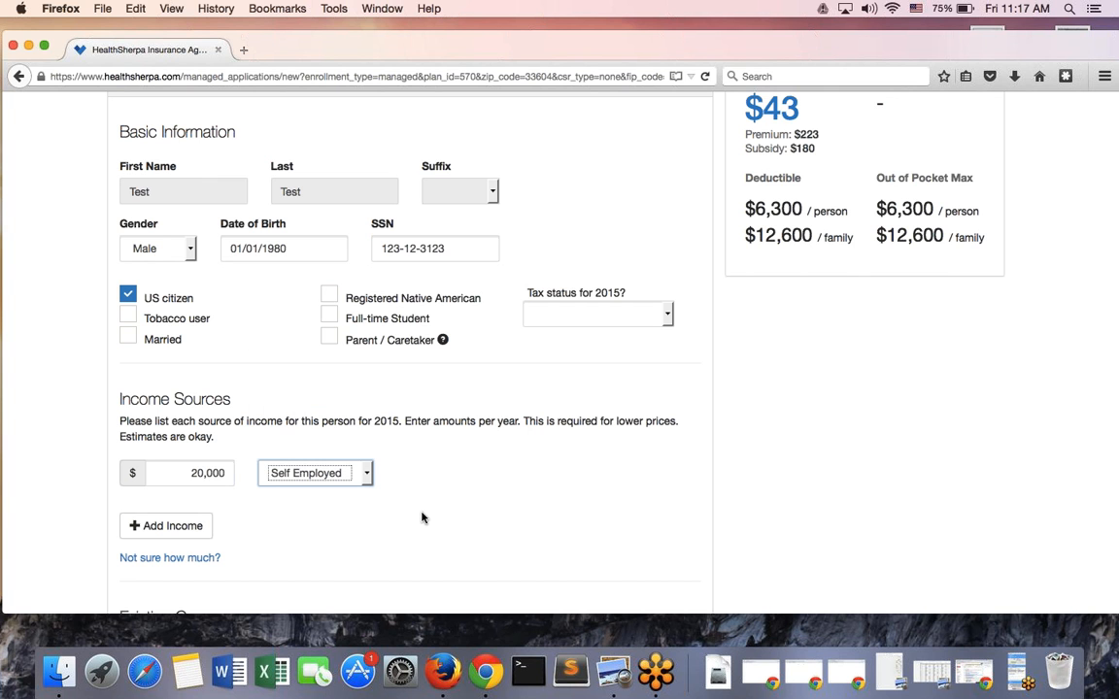
scroll(422, 518, "down", 5)
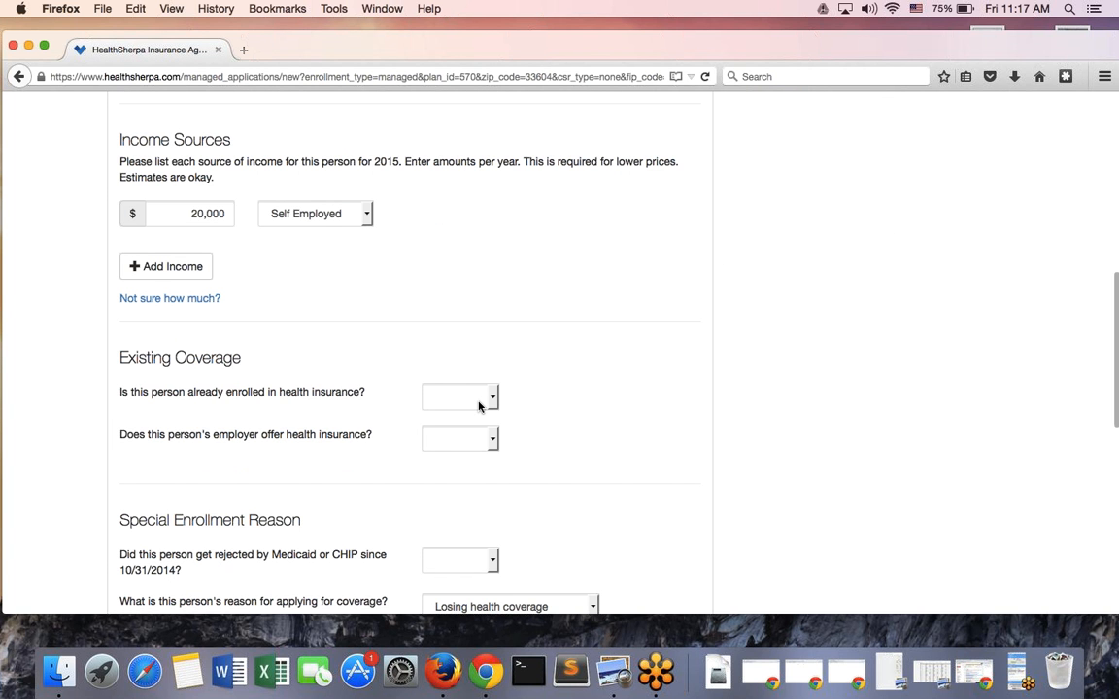
Answer Yes to already having health insurance and mark it as an individual health plan
left_click(469, 401)
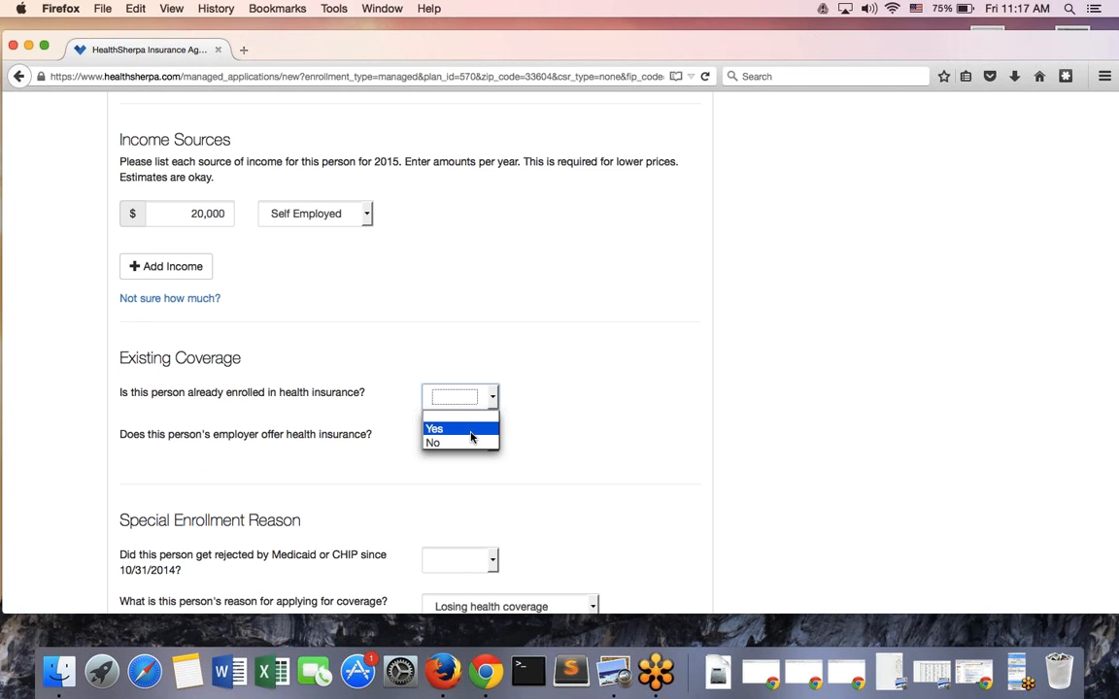
left_click(473, 441)
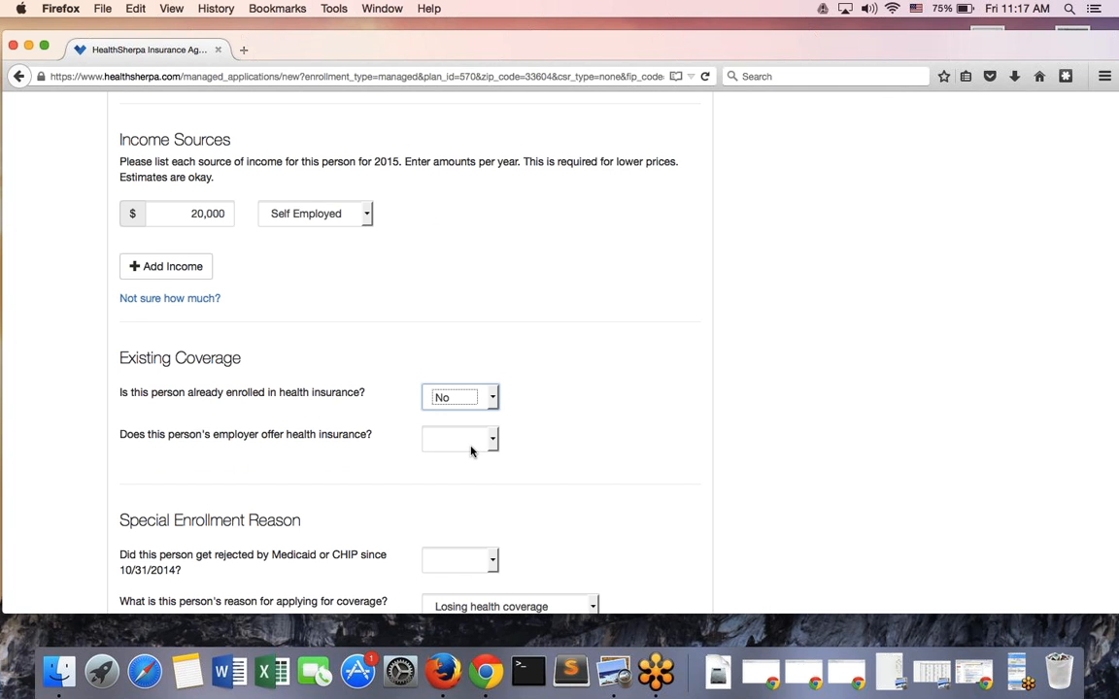
left_click(462, 396)
left_click(453, 427)
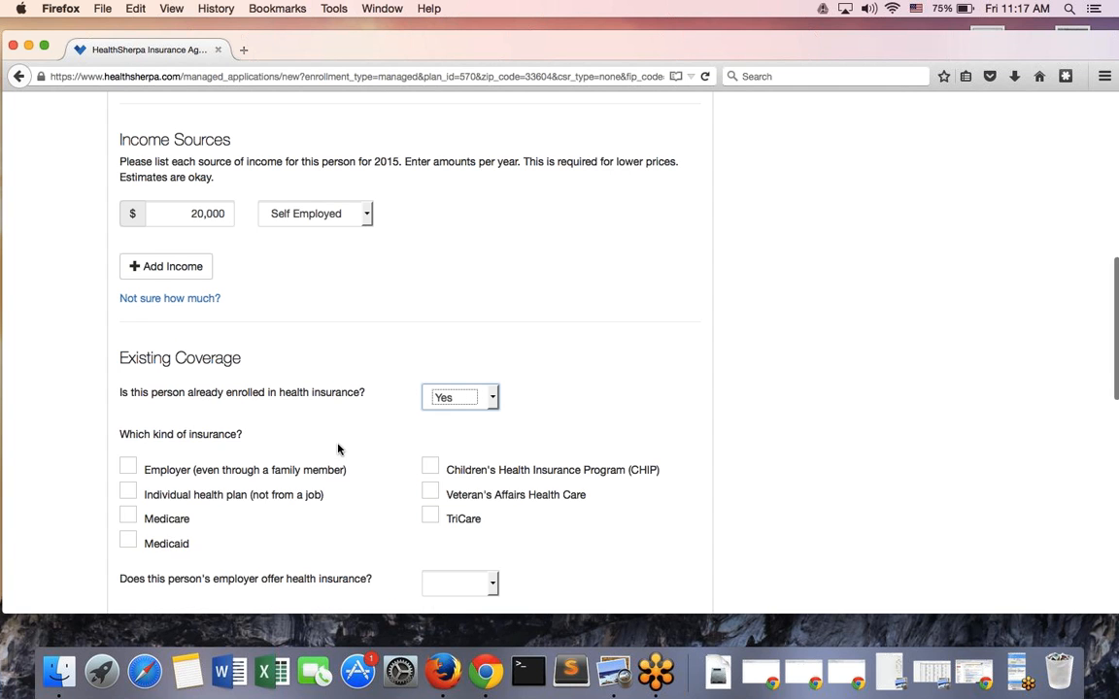
scroll(165, 425, "down", 1)
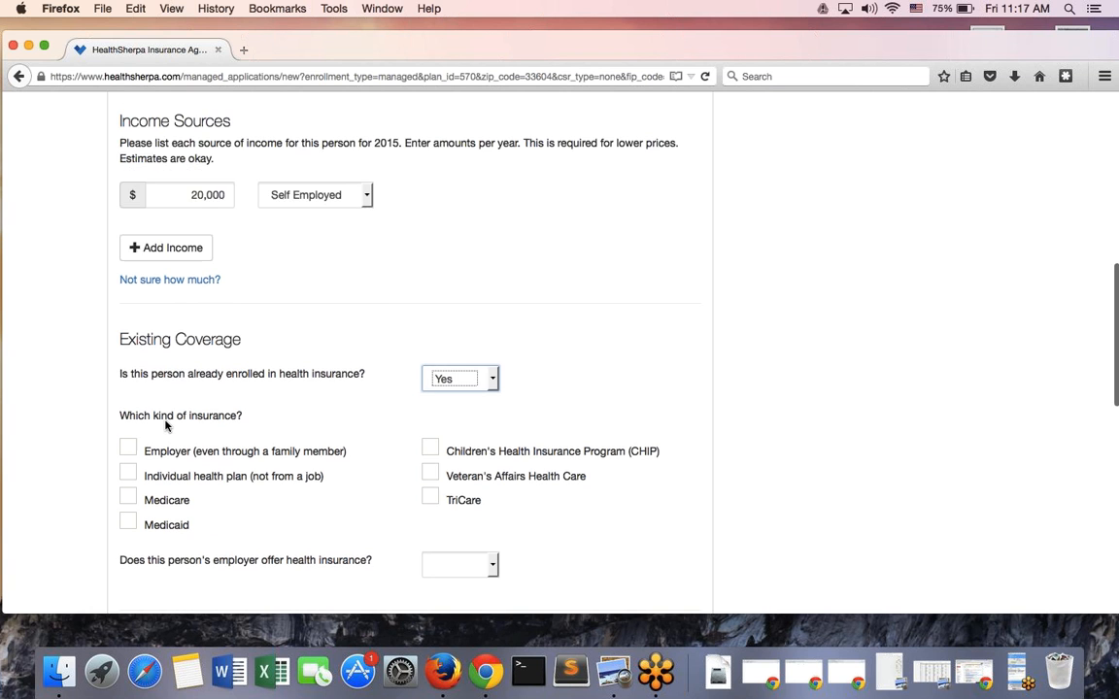
scroll(165, 425, "down", 2)
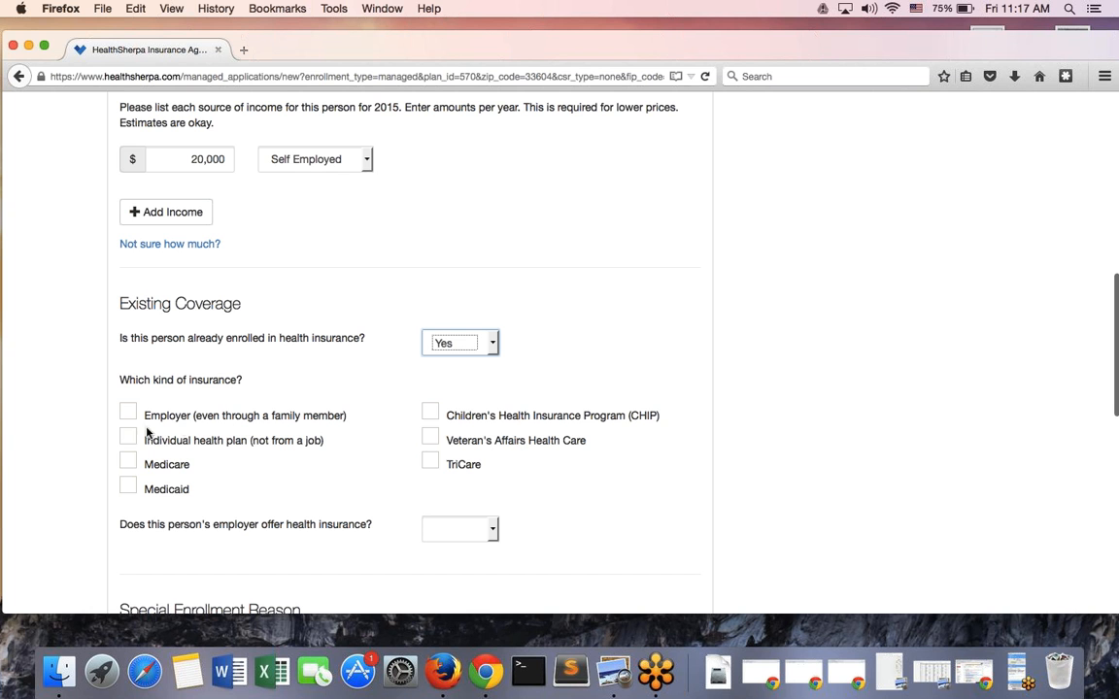
left_click(127, 437)
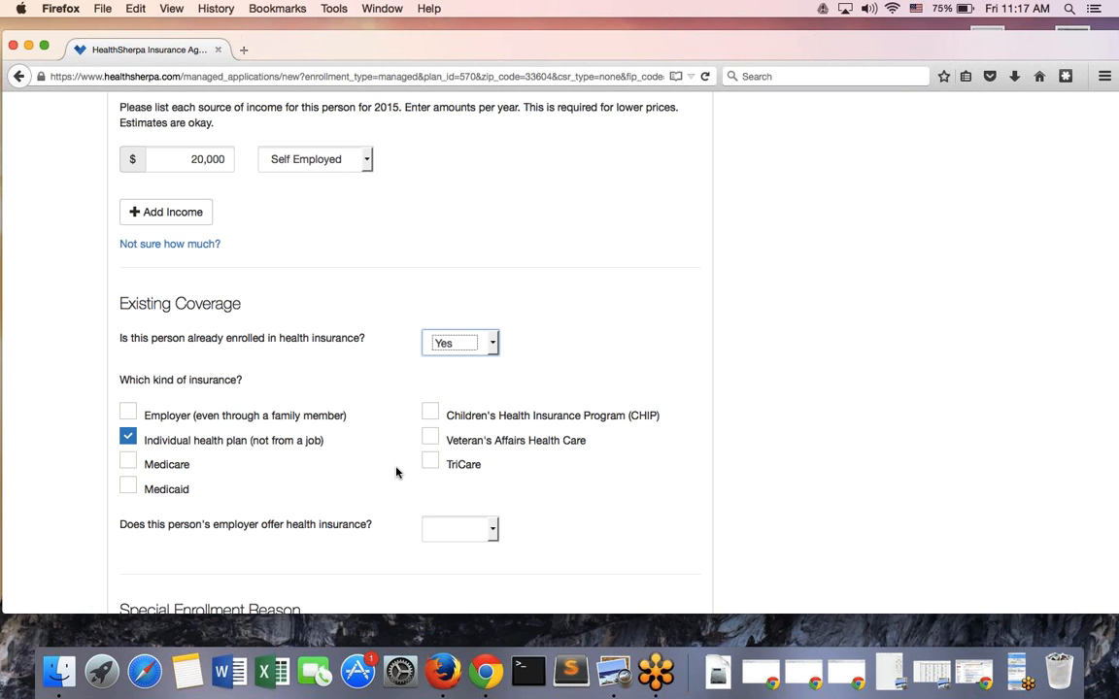
Answer No to whether the employer offers health insurance
scroll(397, 471, "down", 4)
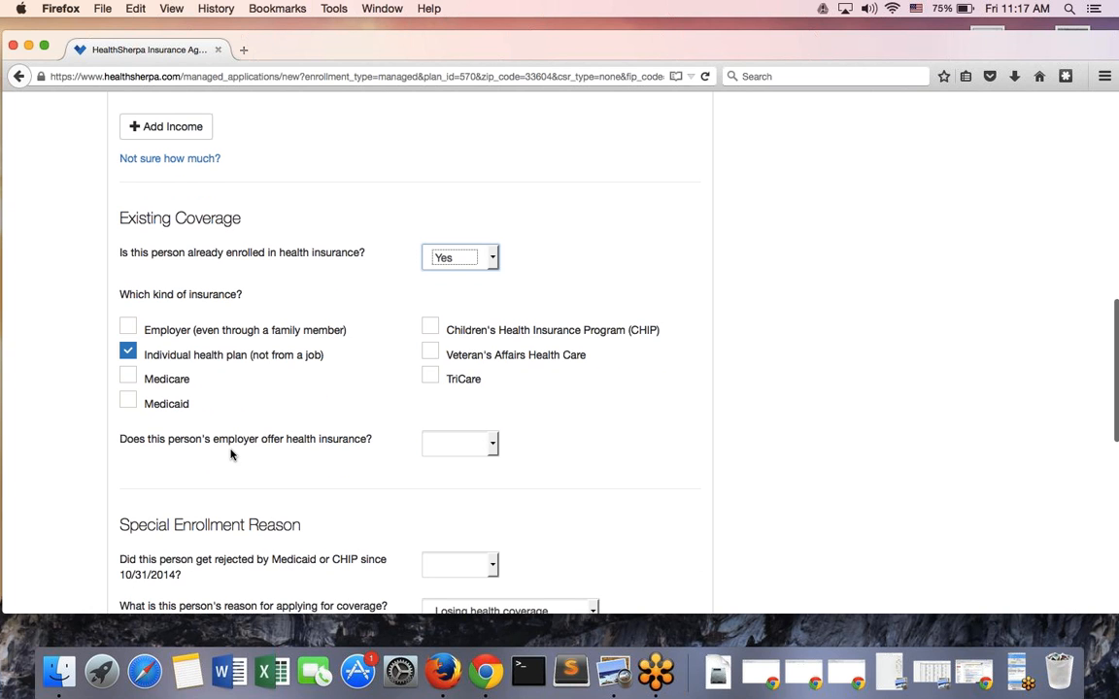
left_click(487, 446)
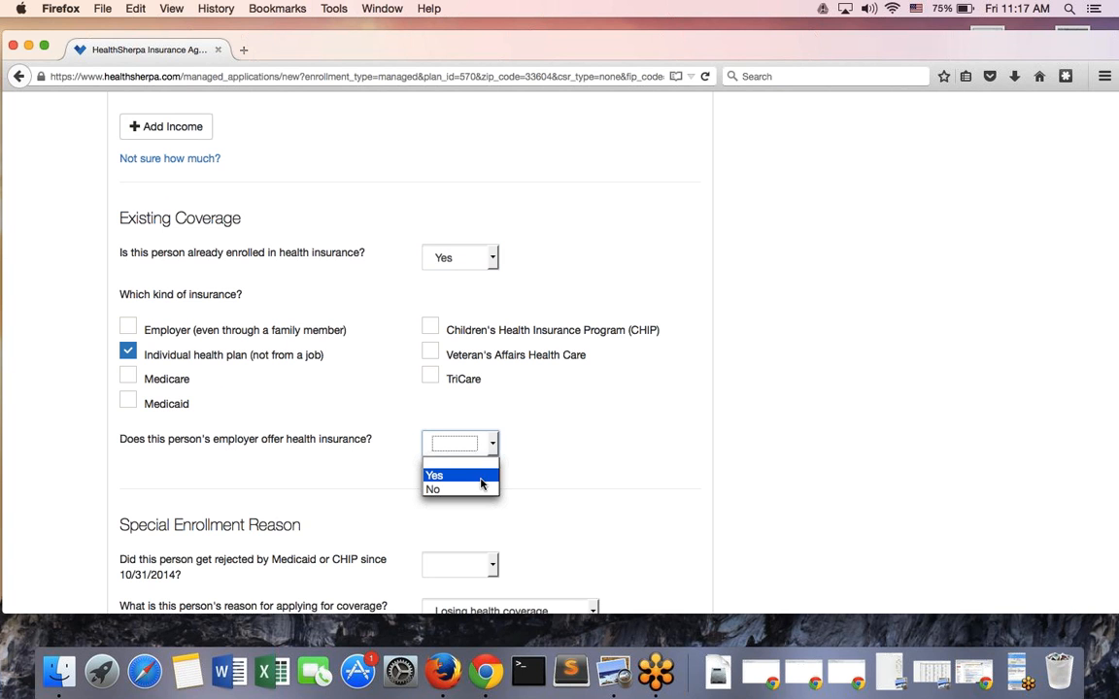
left_click(485, 490)
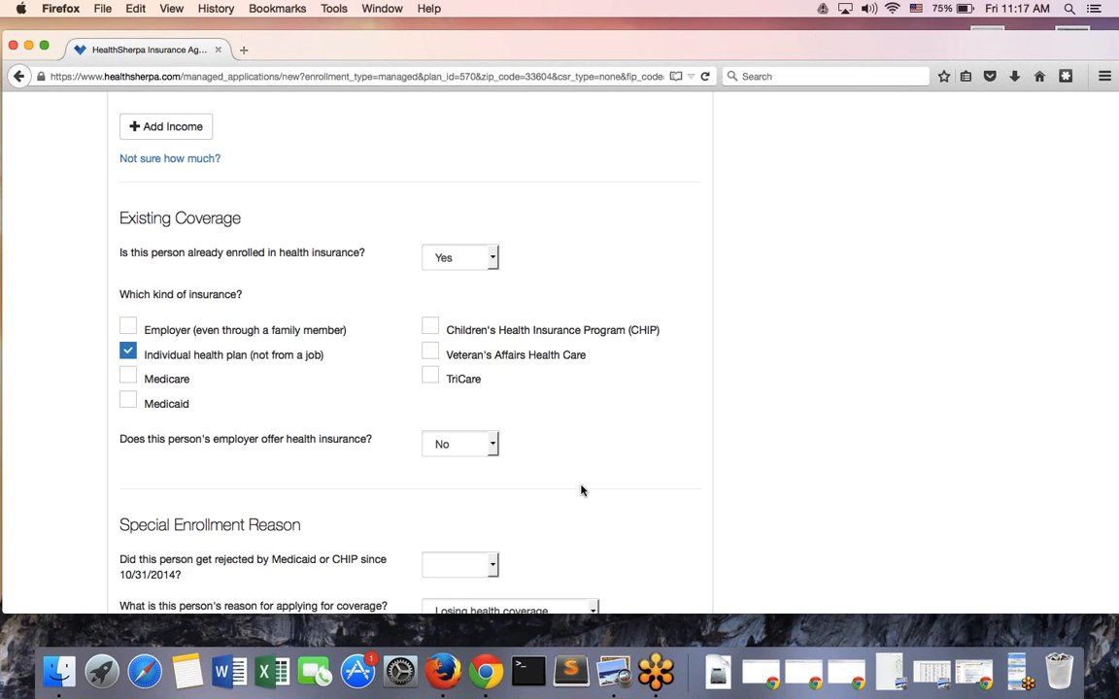
scroll(581, 491, "down", 5)
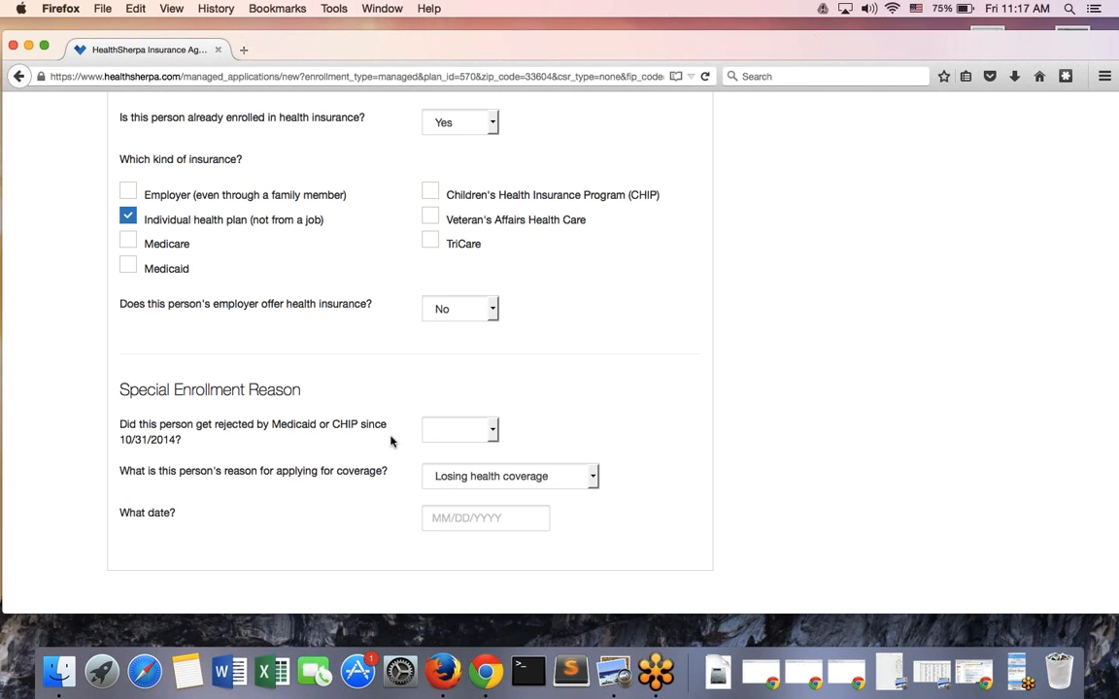
Answer No to Medicaid/CHIP rejection and keep 'Losing health coverage' as the enrollment reason
left_click(485, 430)
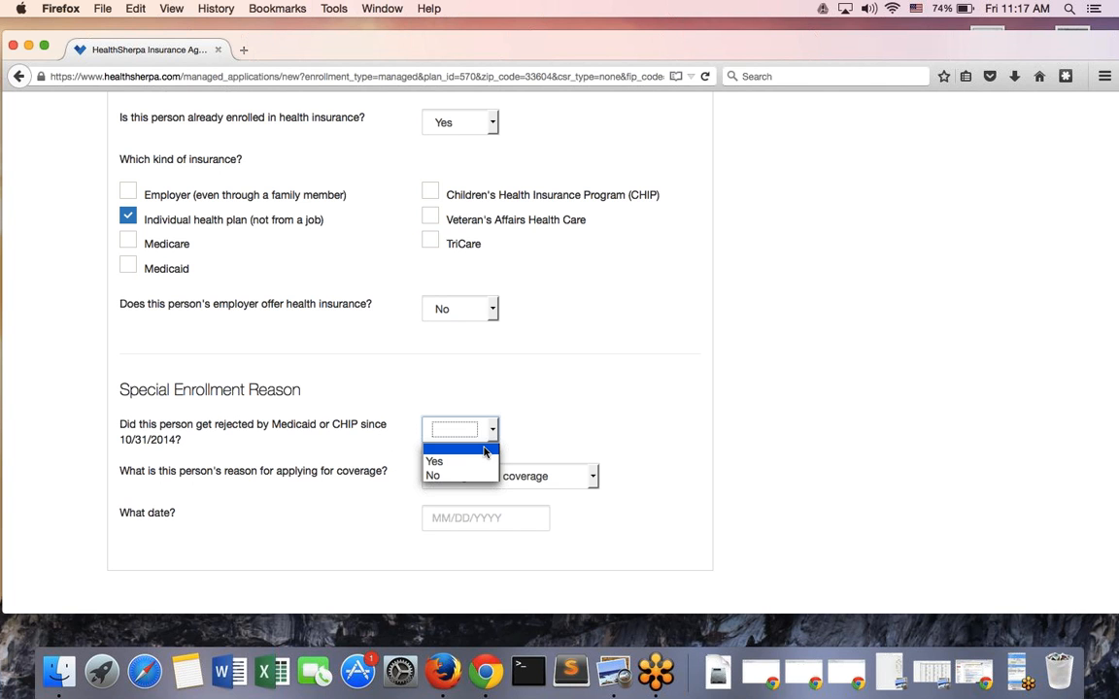
left_click(480, 475)
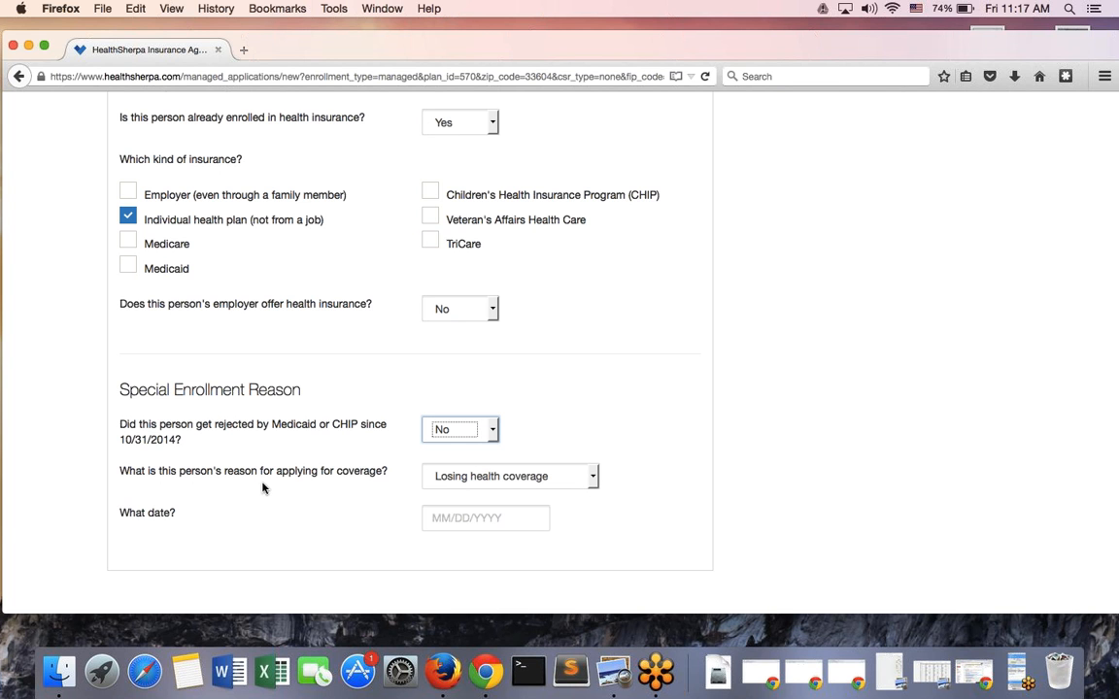
left_click(598, 475)
left_click(587, 479)
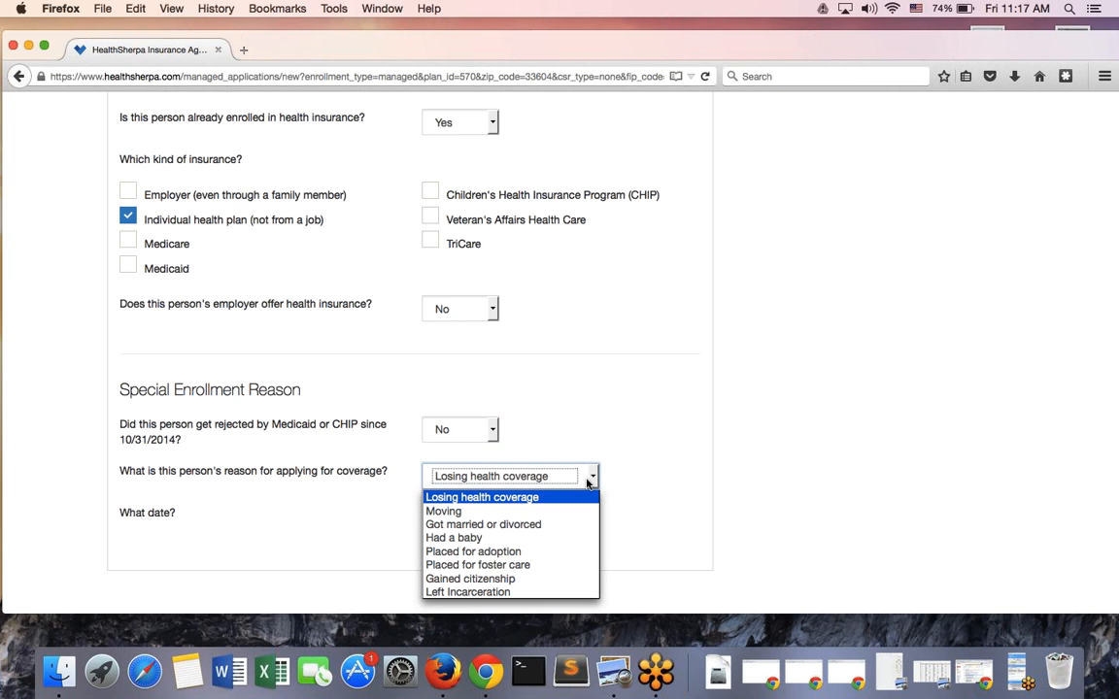
left_click(542, 504)
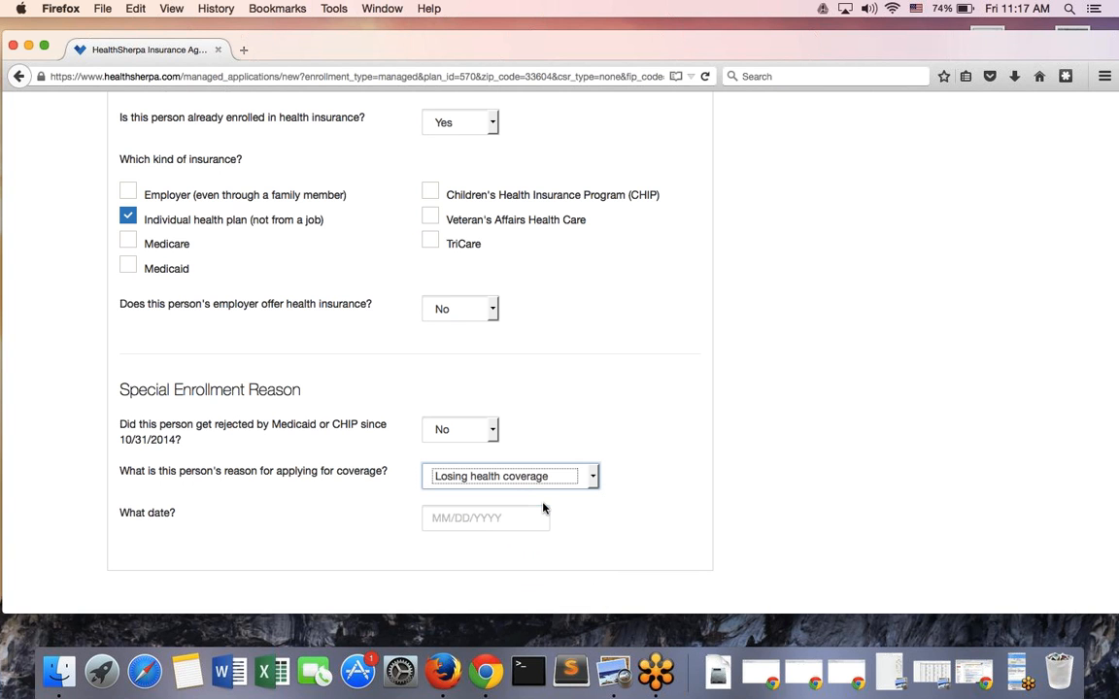
Enter 09/30/2015 as the date health coverage was lost
left_click(498, 518)
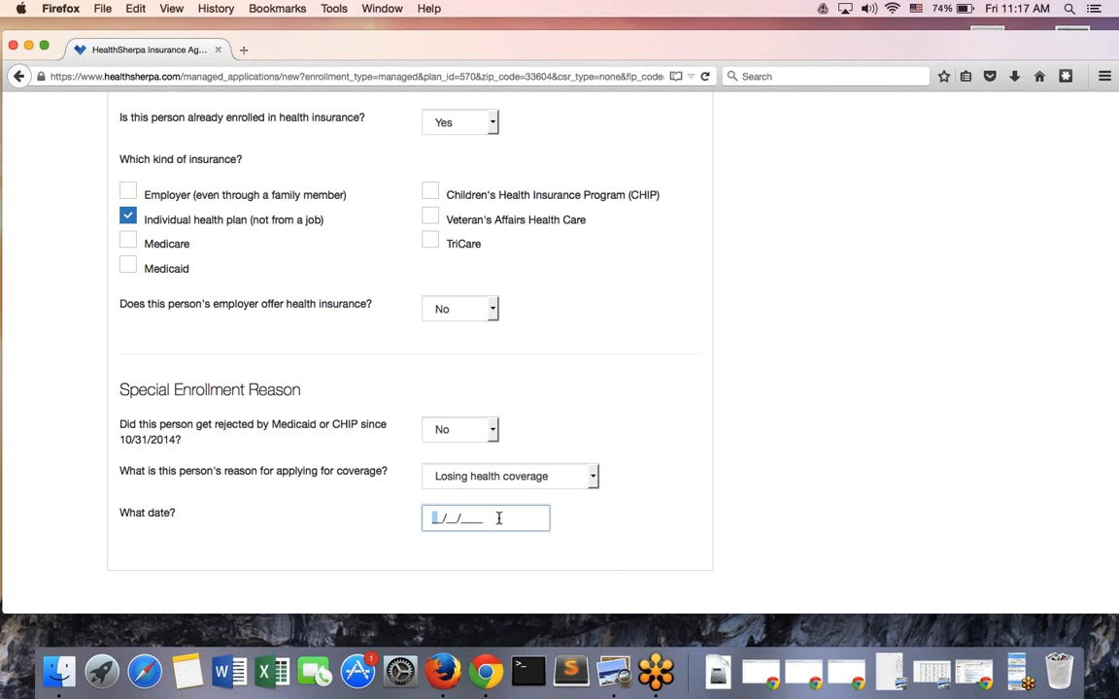
type("09/30/2015")
left_click(714, 495)
scroll(712, 495, "down", 2)
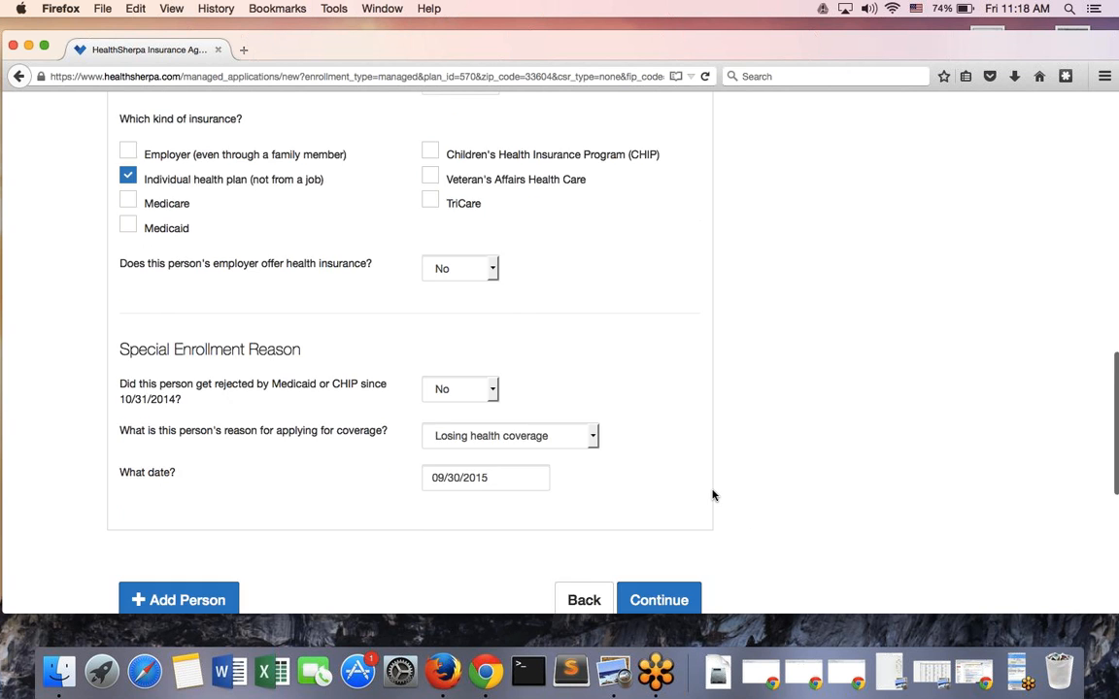
scroll(714, 494, "down", 3)
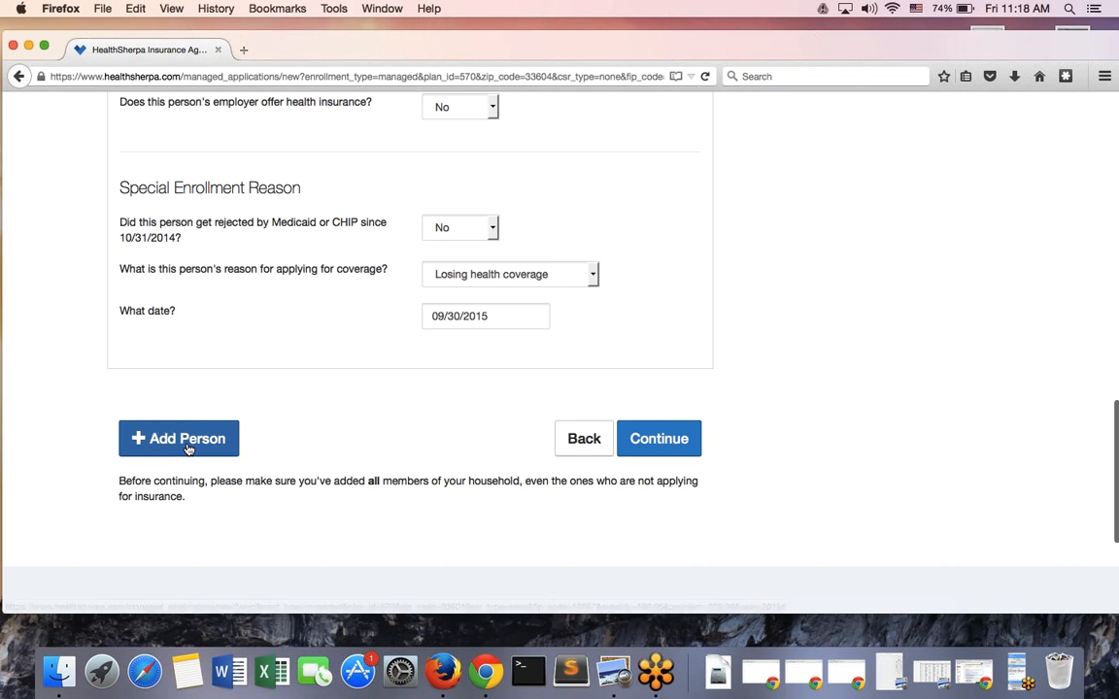
In Basic Information, choose 'Single, Filing Taxes' for the applicant's 2015 tax status
scroll(185, 446, "up", 5)
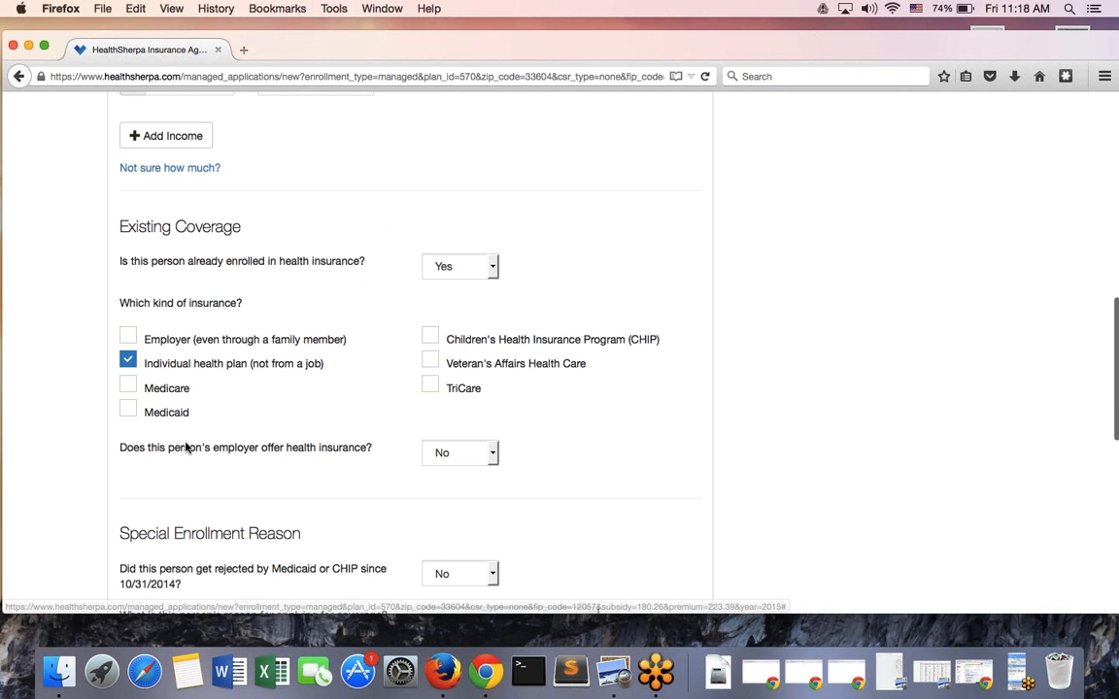
scroll(186, 446, "up", 7)
left_click(622, 408)
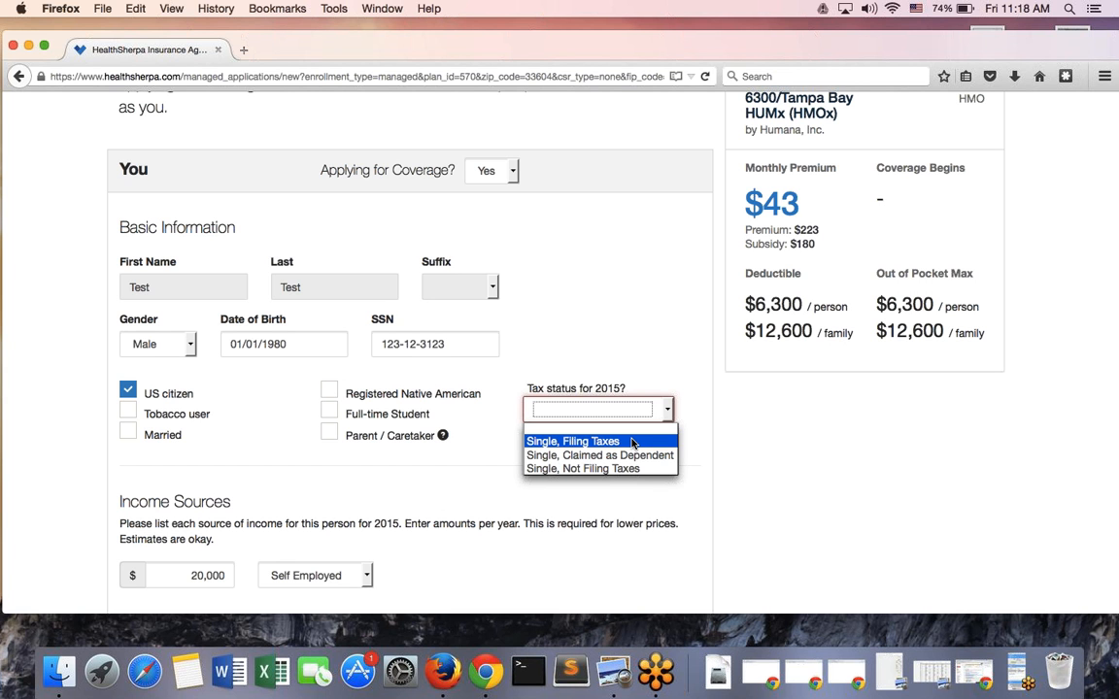
left_click(632, 441)
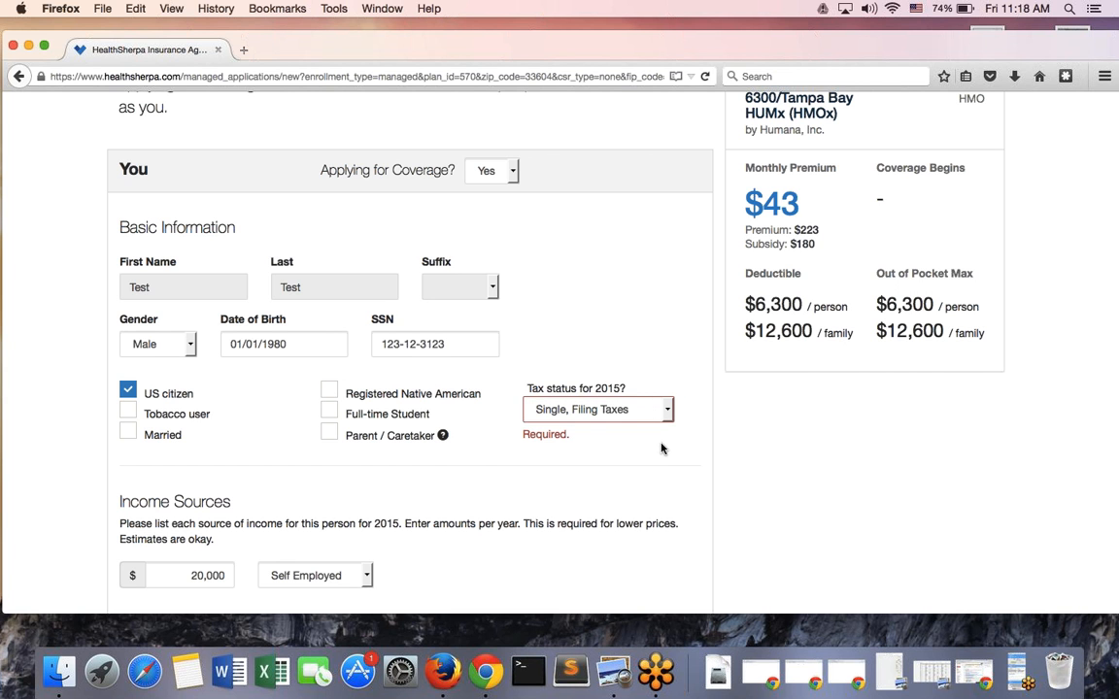
Add a second household member and mark Person 2 as not applying for coverage
scroll(661, 448, "down", 15)
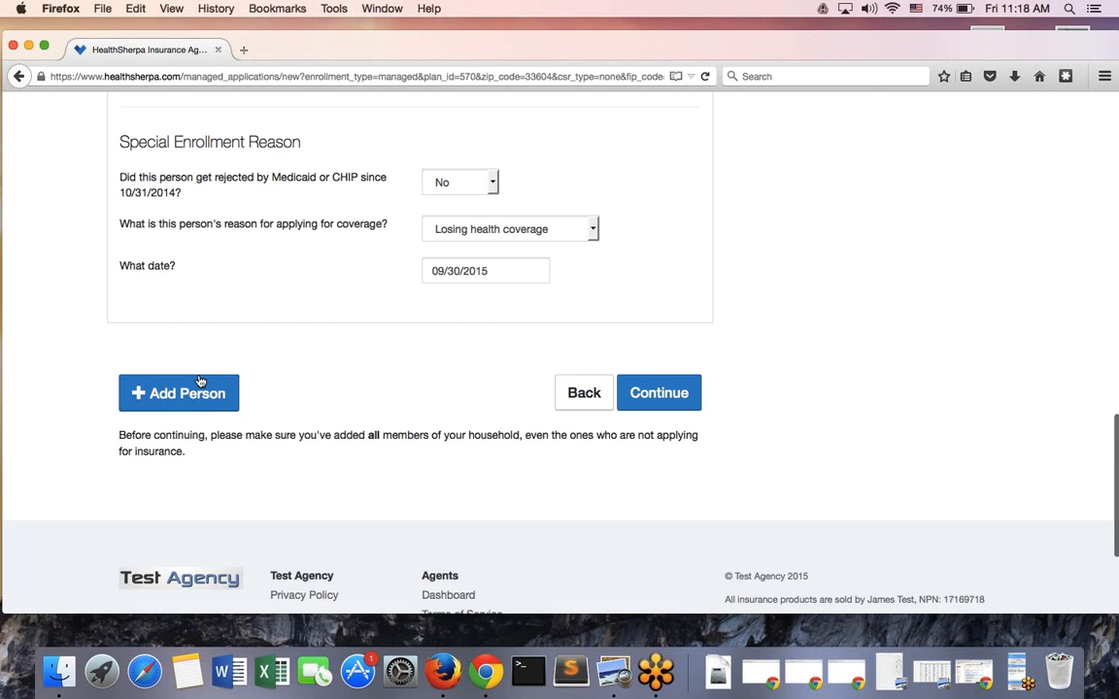
left_click(194, 384)
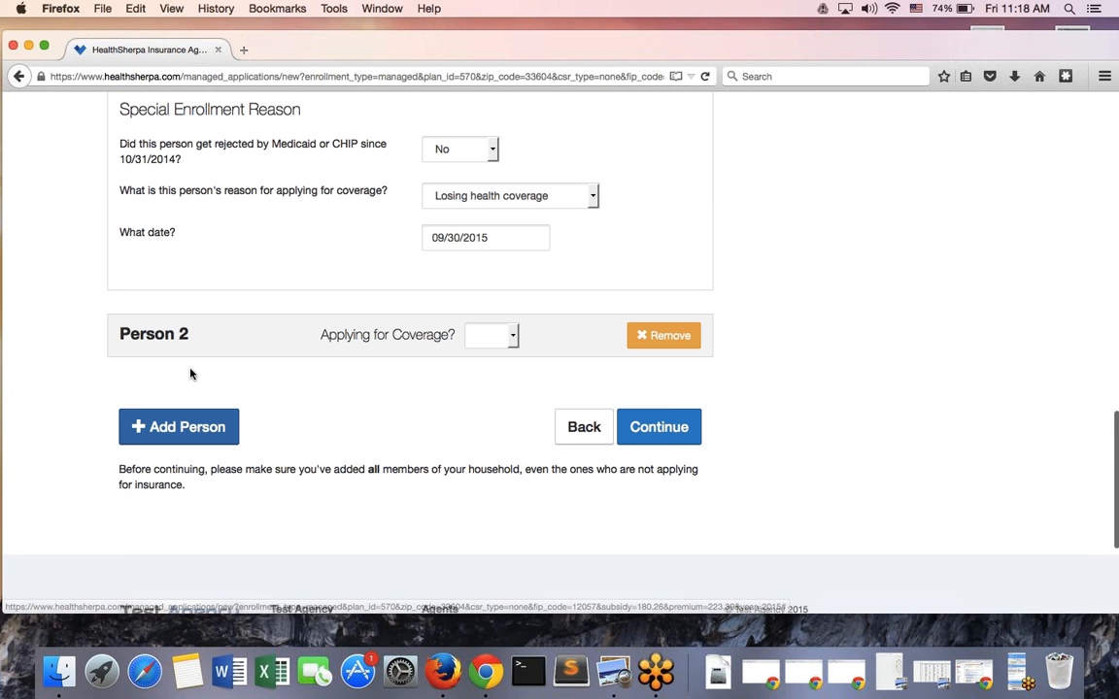
left_click(505, 337)
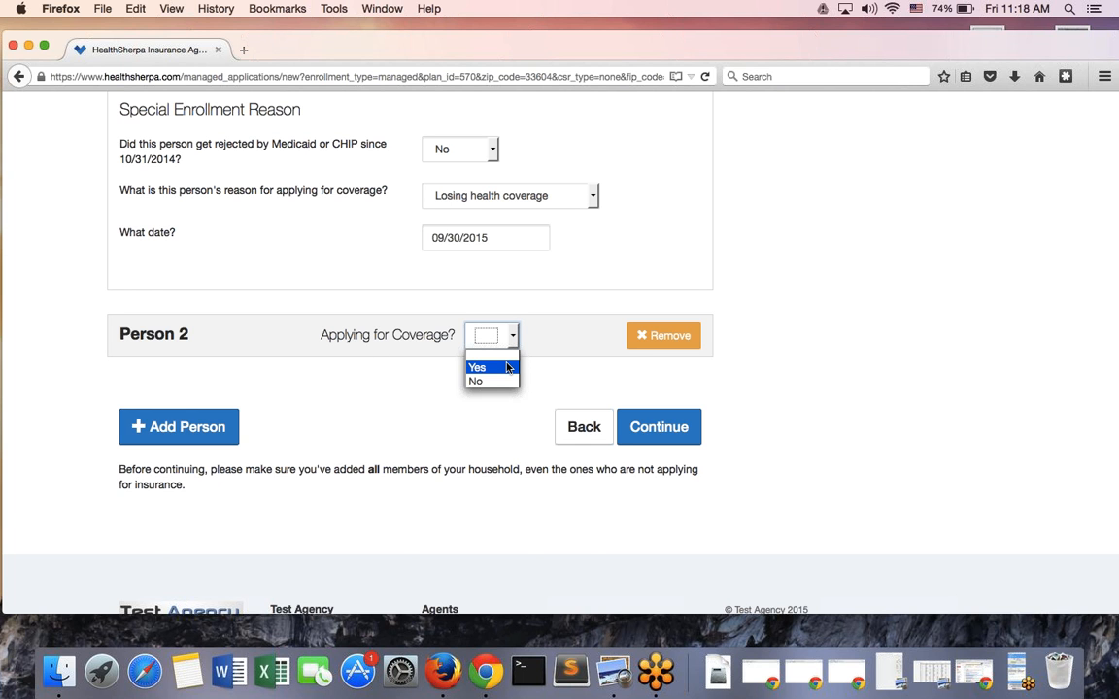
left_click(505, 367)
scroll(321, 365, "down", 5)
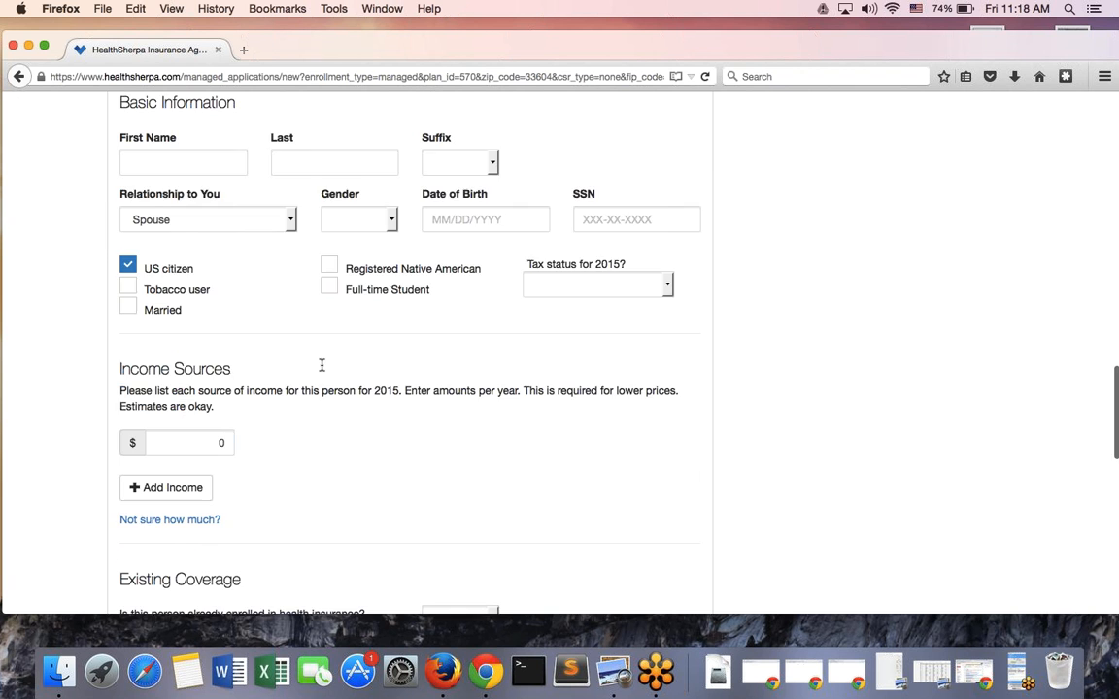
scroll(321, 365, "down", 5)
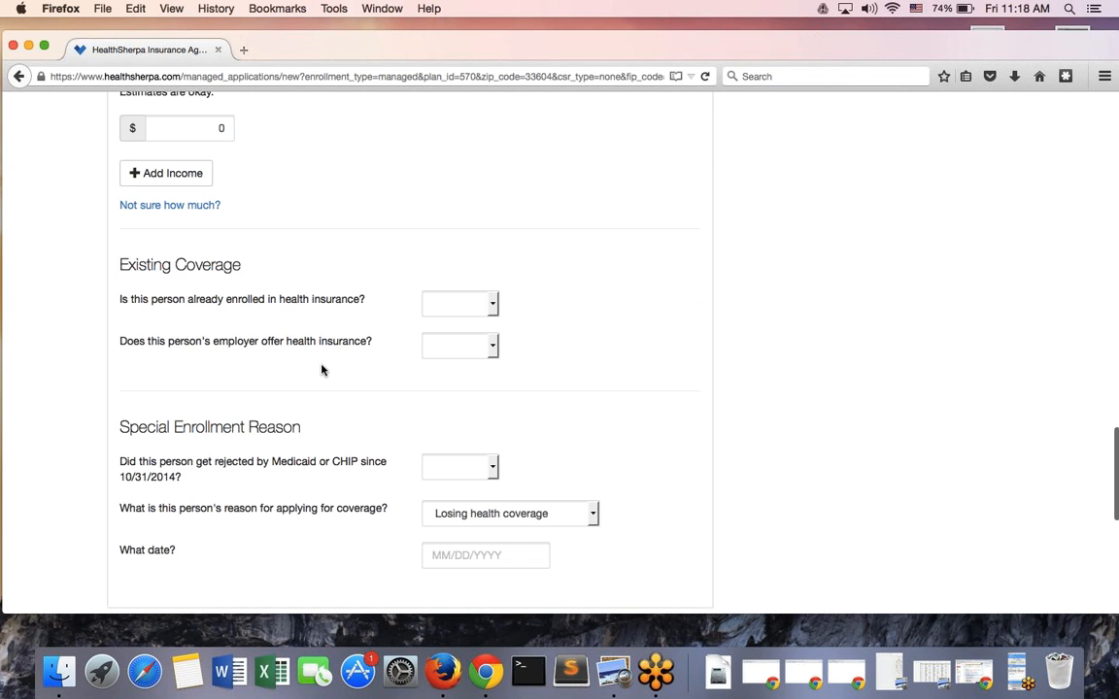
scroll(322, 369, "up", 10)
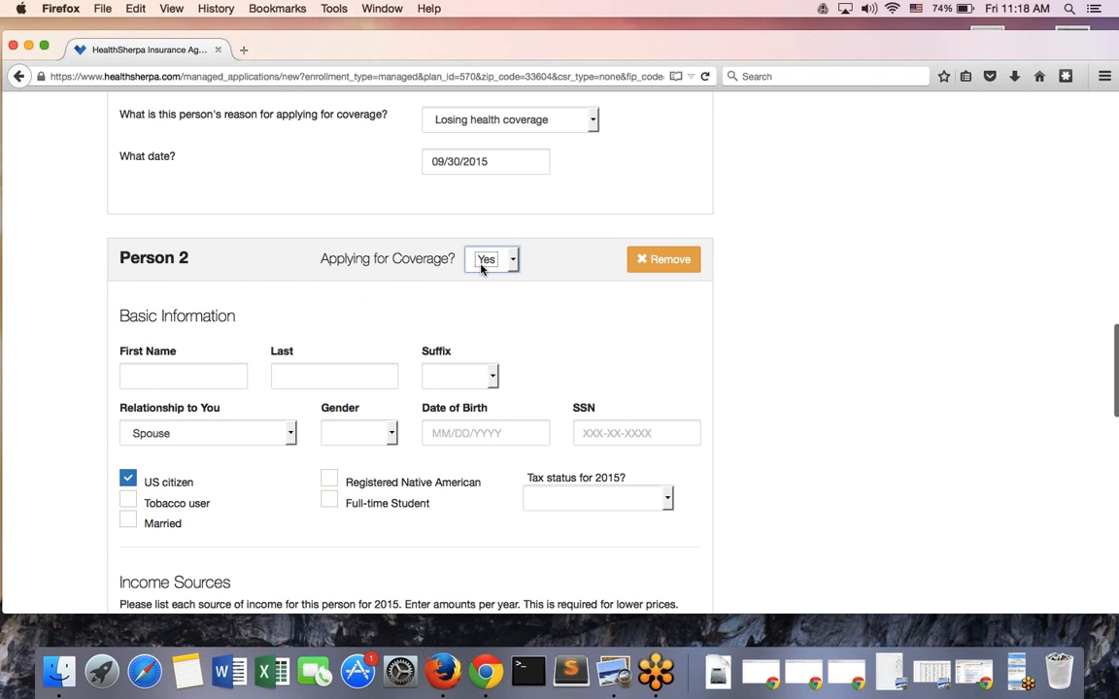
left_click(481, 268)
left_click(475, 306)
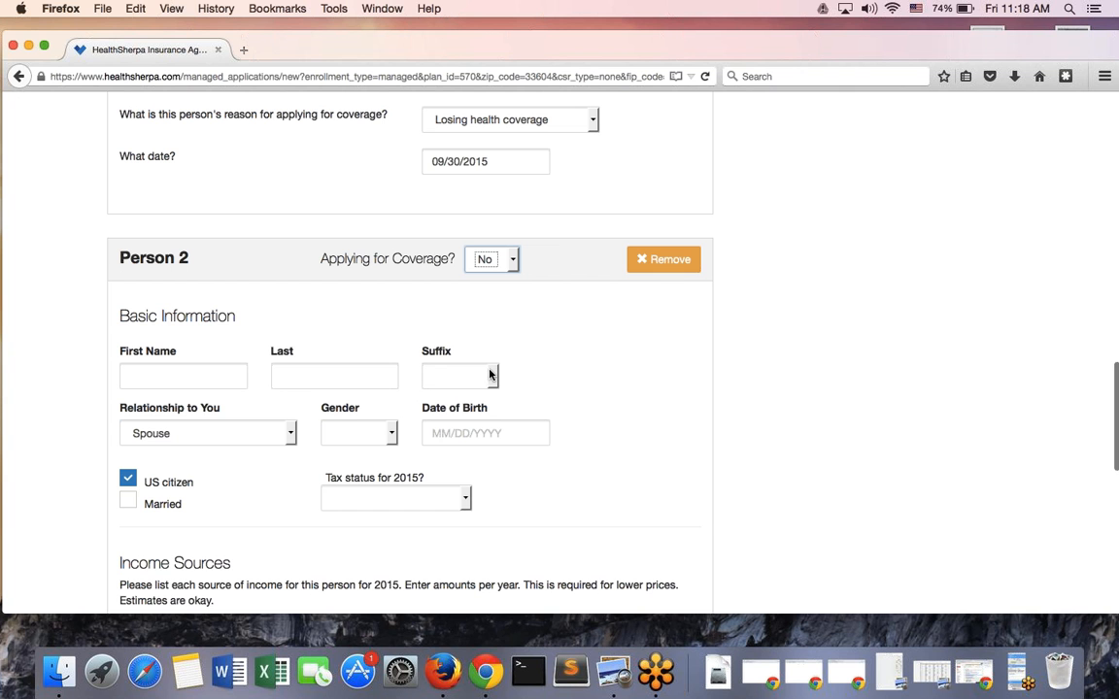
scroll(418, 447, "down", 1)
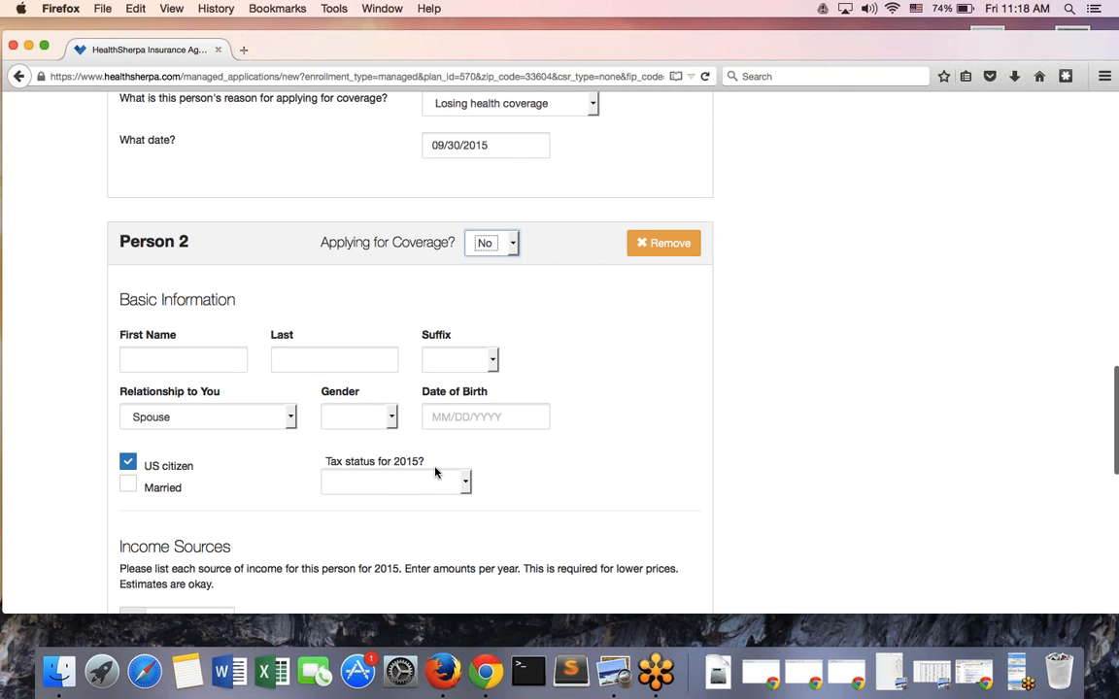
scroll(435, 472, "down", 6)
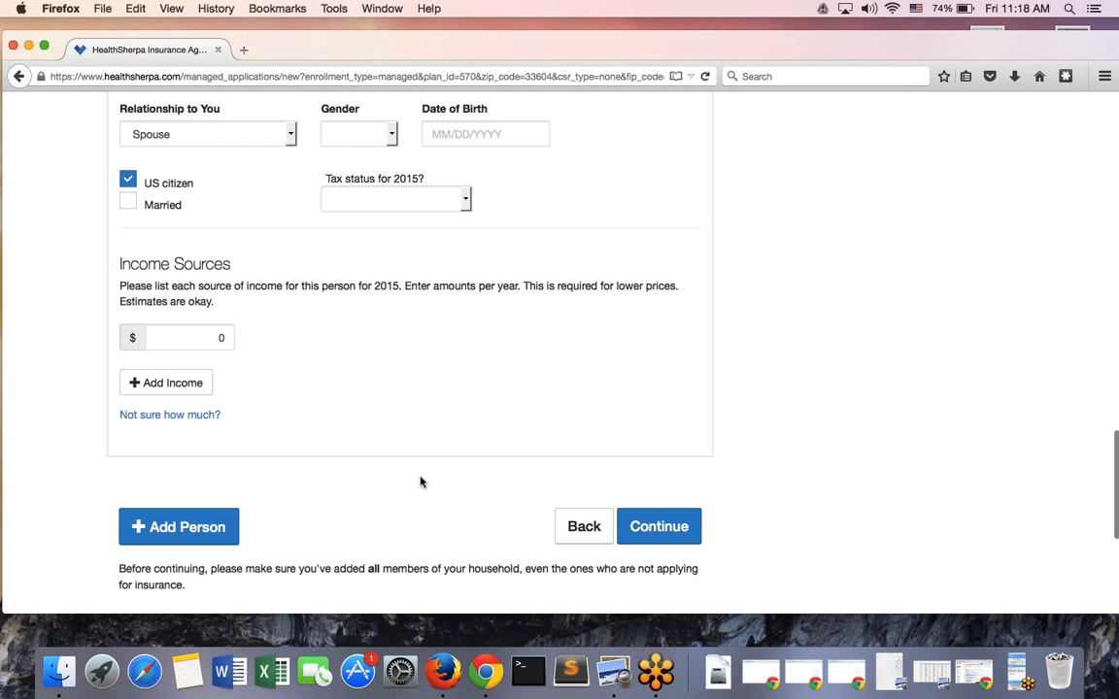
Remove Person 2 from the household and continue to Confirm and Sign
left_click(212, 527)
scroll(211, 527, "up", 6)
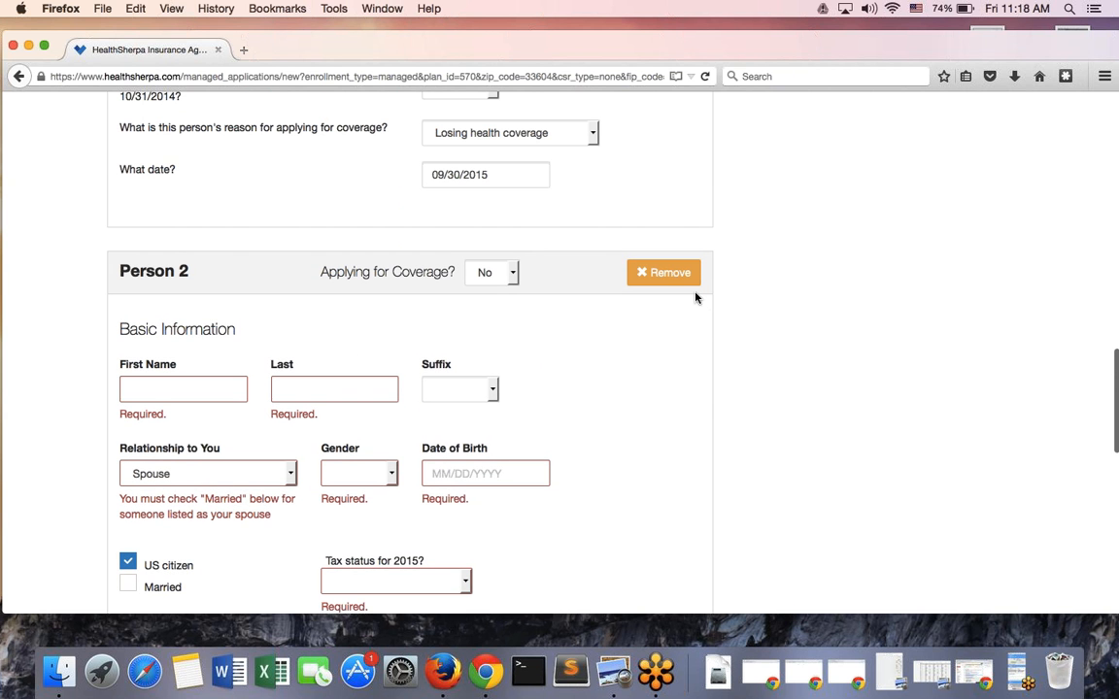
scroll(719, 381, "up", 5)
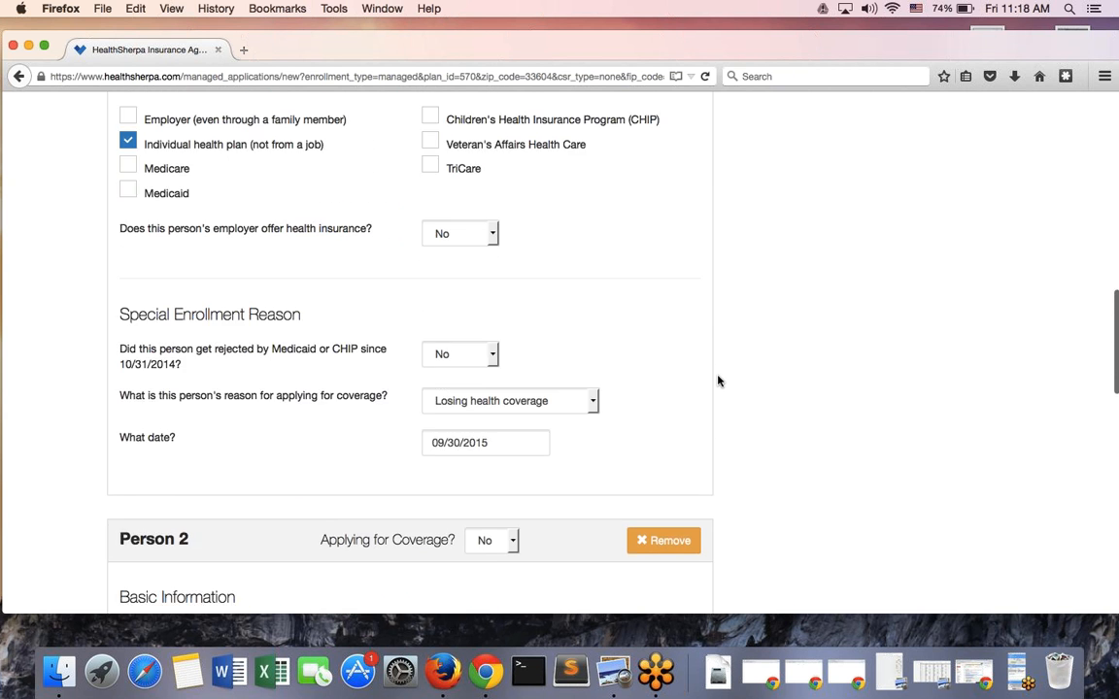
scroll(668, 469, "down", 2)
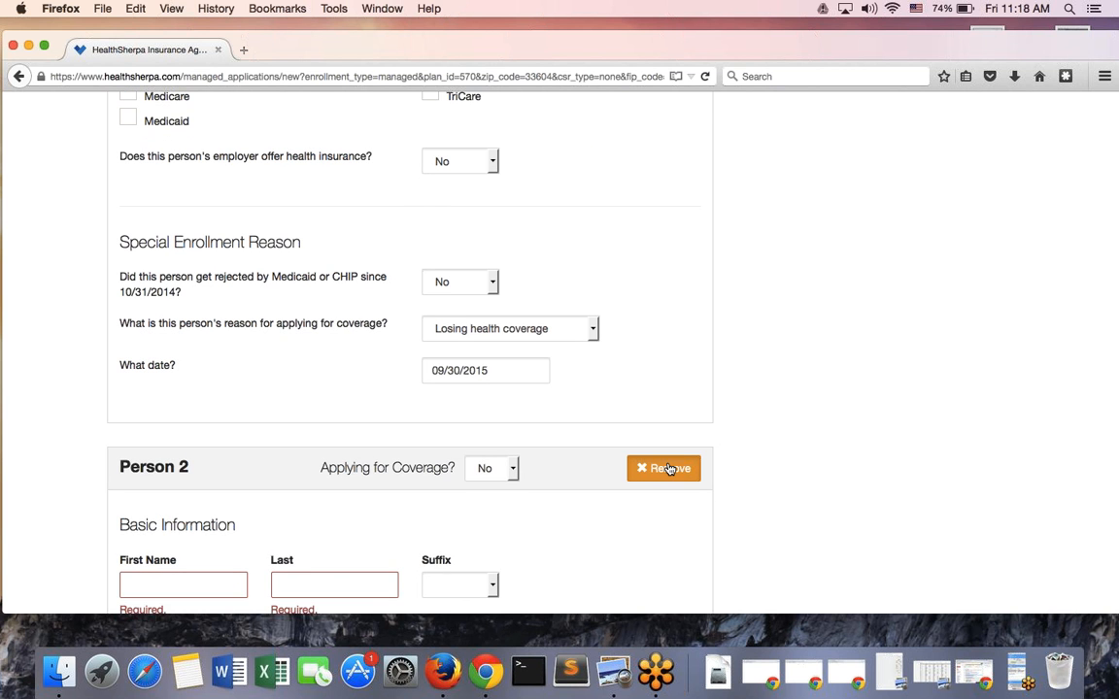
left_click(668, 469)
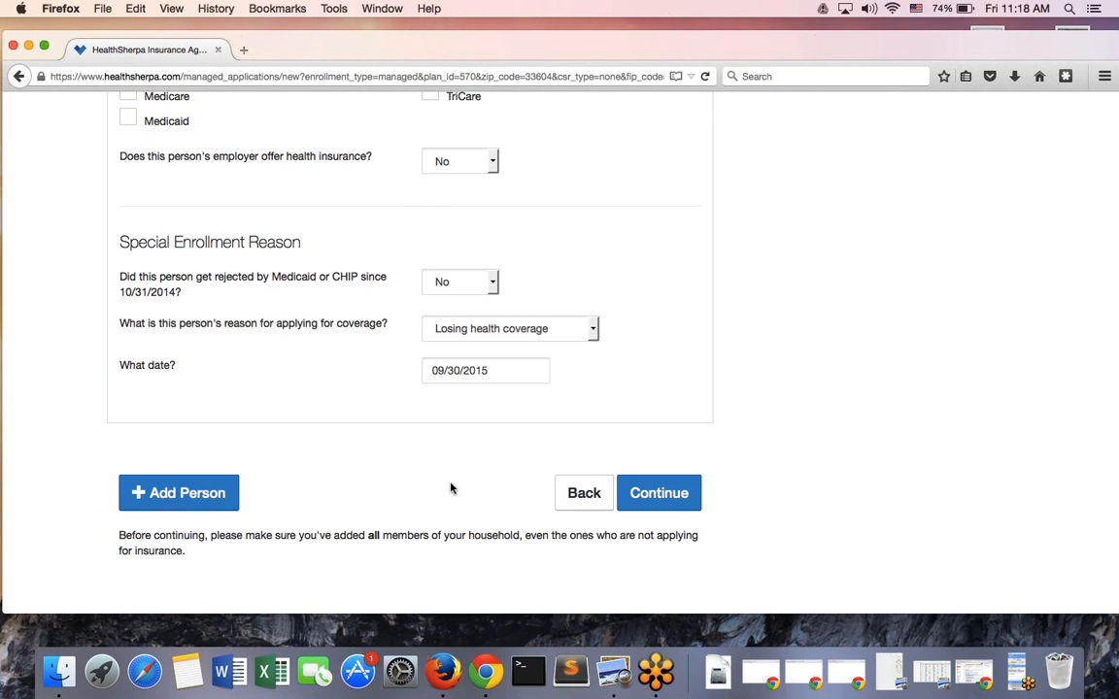
left_click(681, 495)
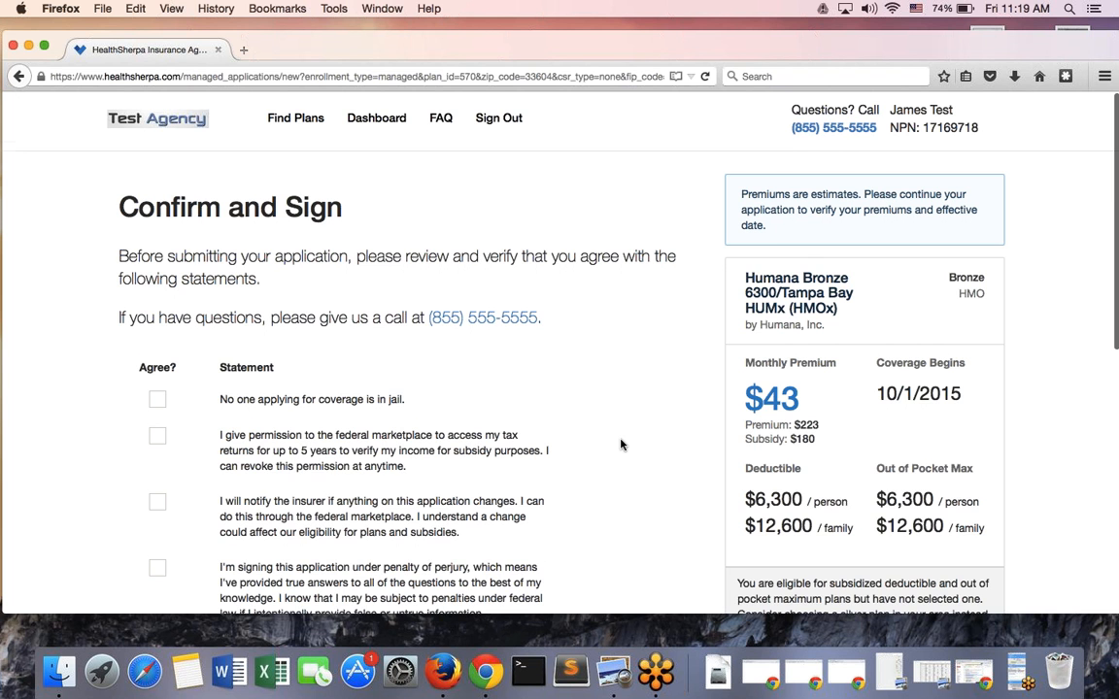
Scroll through the five agreement statements and the Humana Bronze 6300 plan summary to review them
scroll(621, 445, "down", 5)
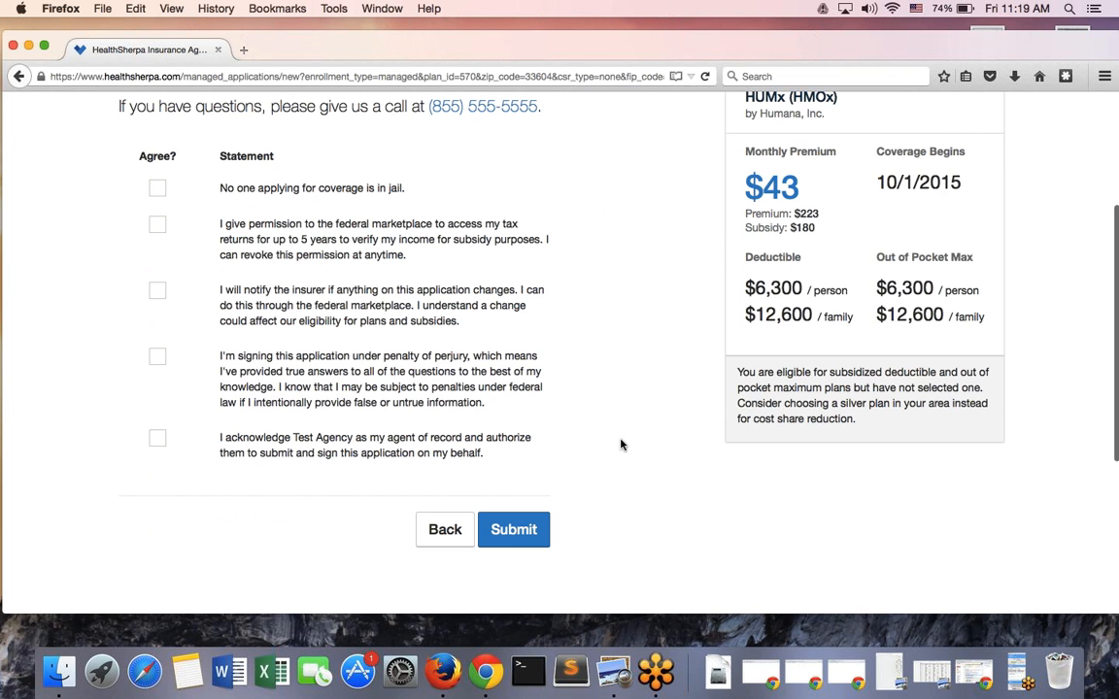
scroll(622, 445, "up", 1)
scroll(622, 445, "up", 4)
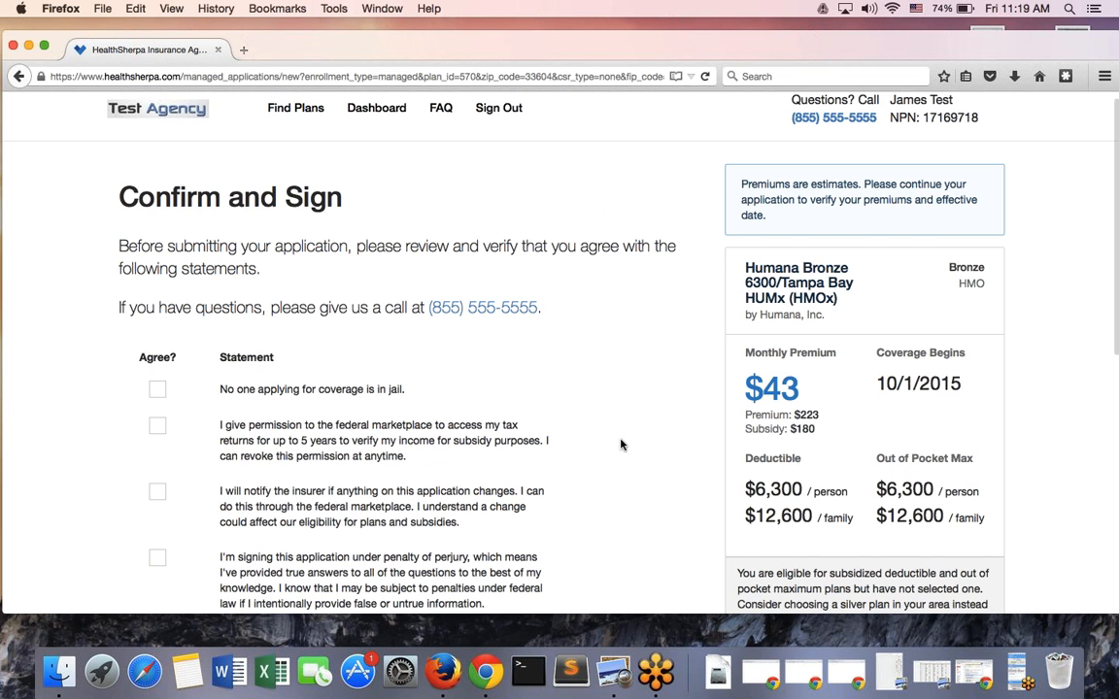
scroll(621, 445, "down", 1)
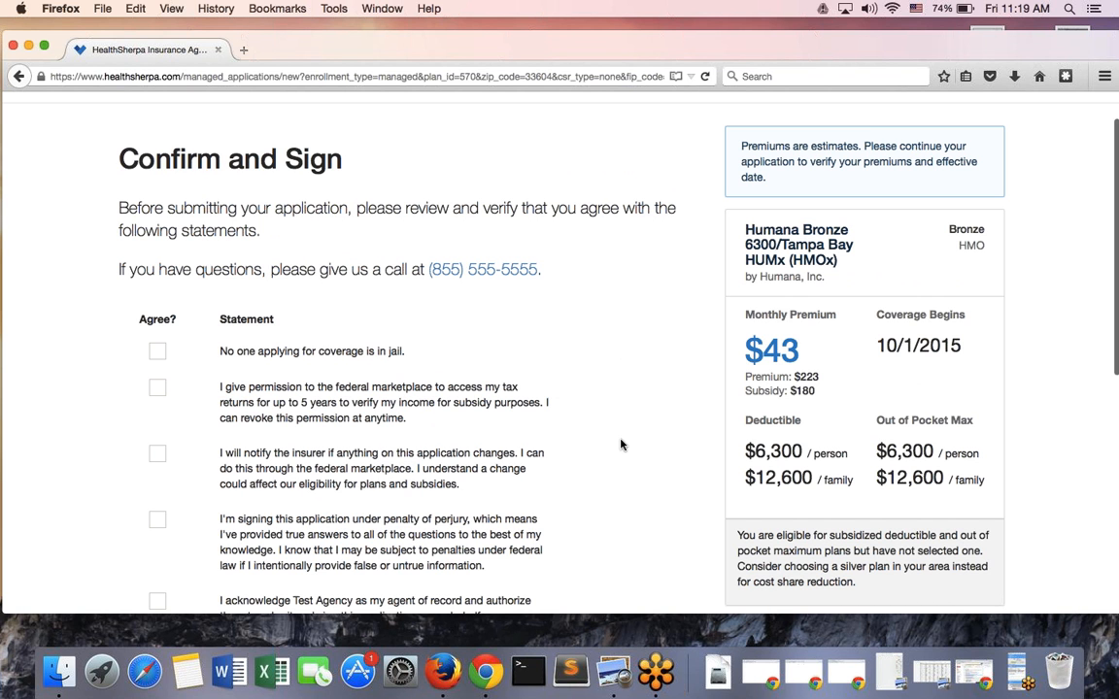
scroll(607, 449, "down", 1)
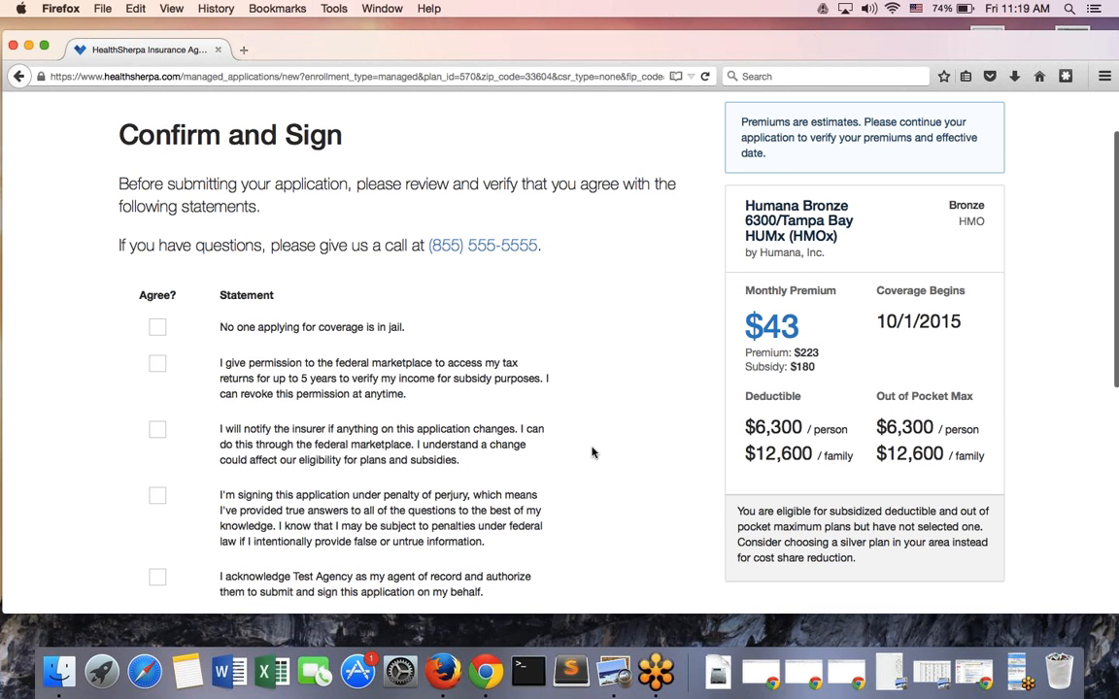
scroll(592, 452, "up", 1)
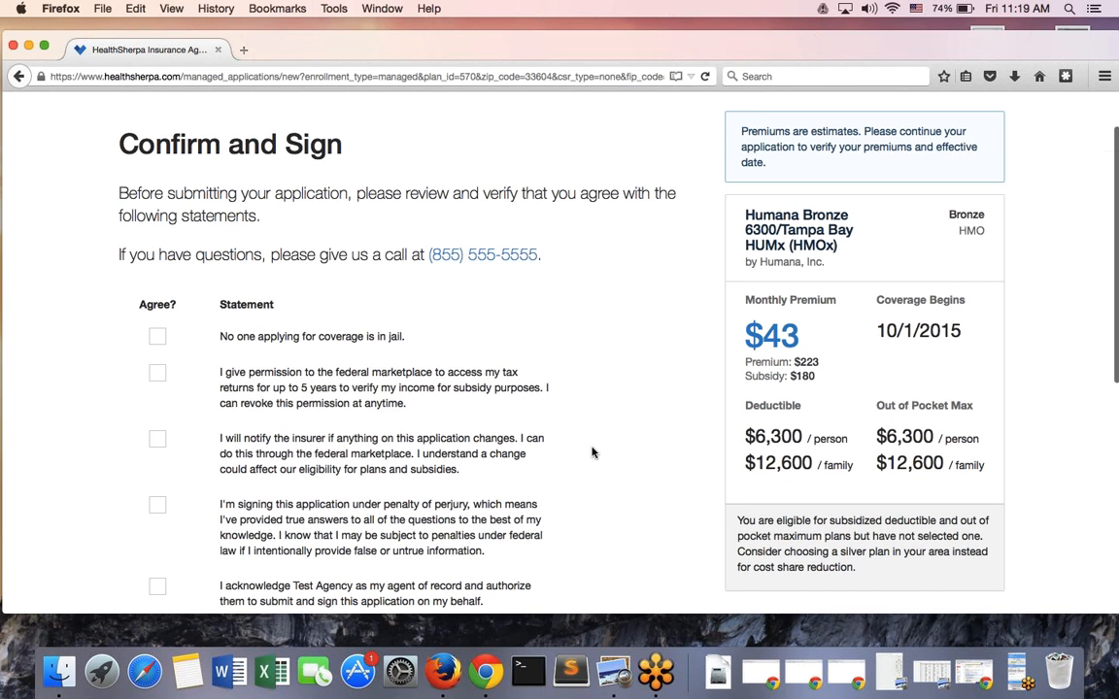
scroll(593, 453, "up", 2)
scroll(592, 452, "down", 5)
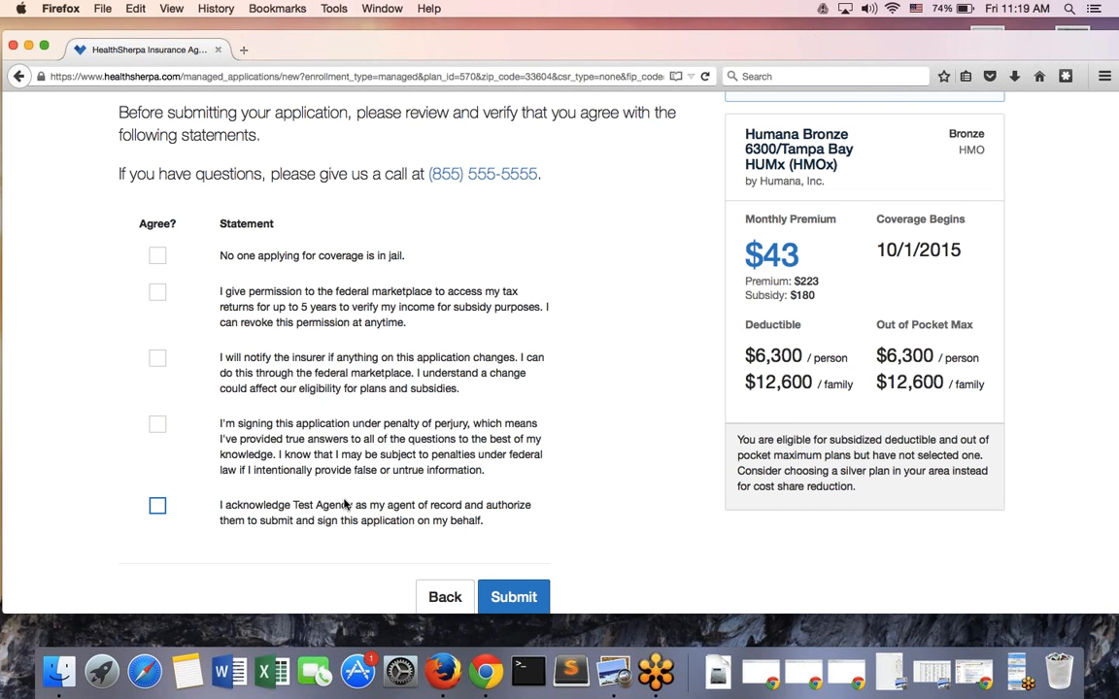
scroll(345, 503, "up", 3)
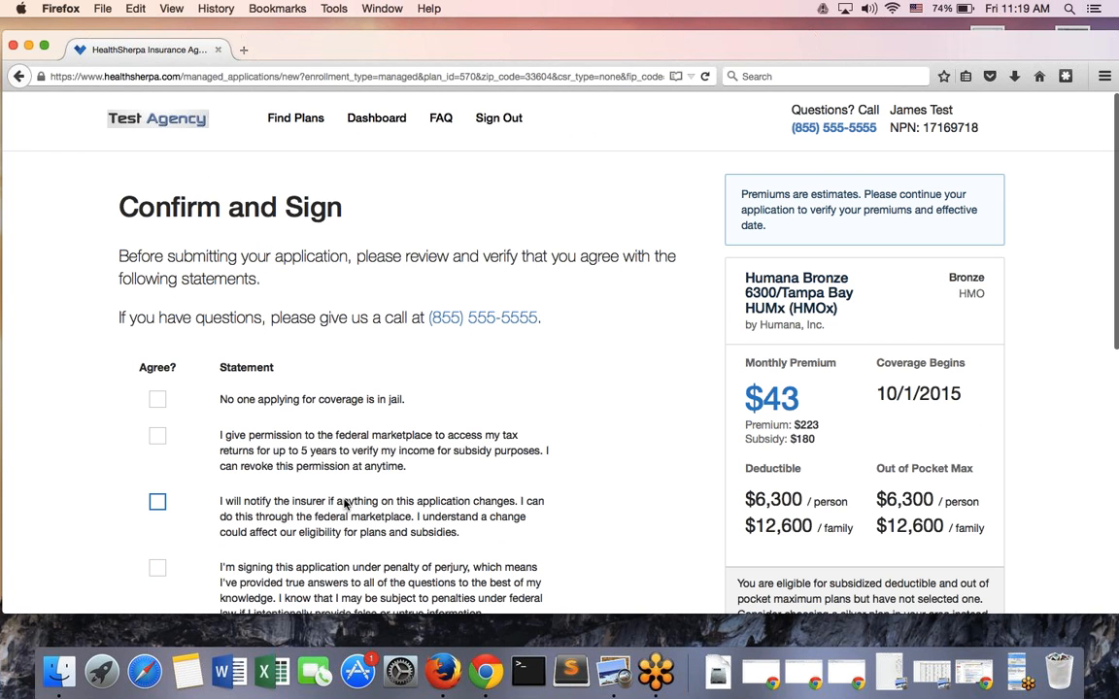
scroll(165, 360, "down", 1)
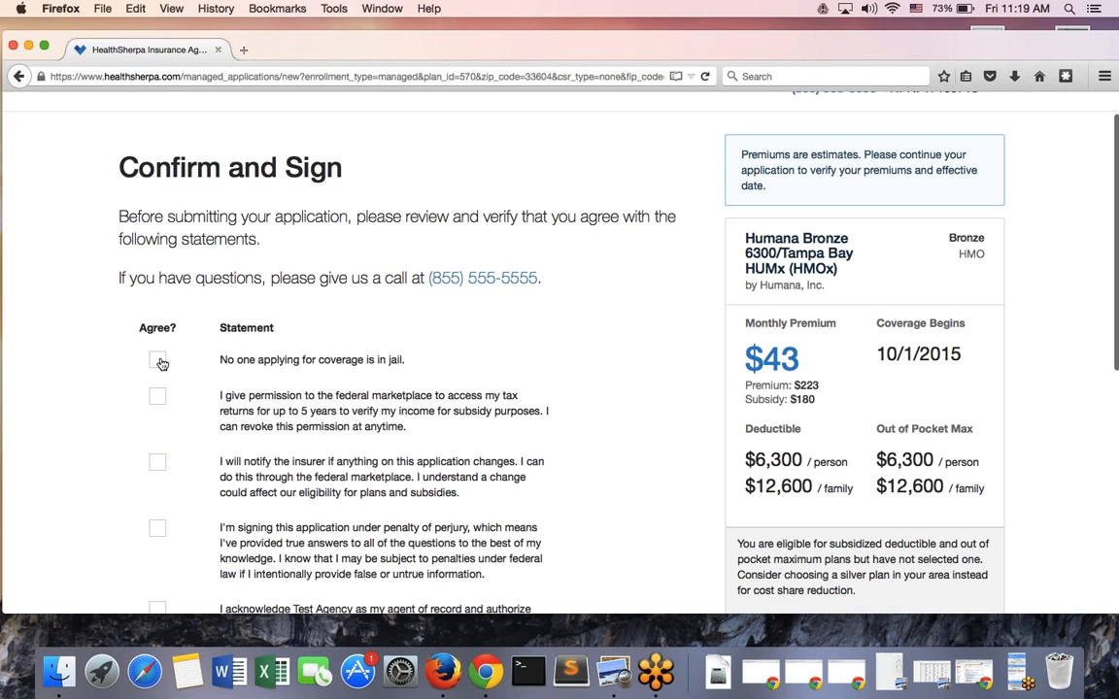
Tick all five Agree statements, including Test Agency as agent of record, and submit
left_click(160, 361)
left_click(159, 398)
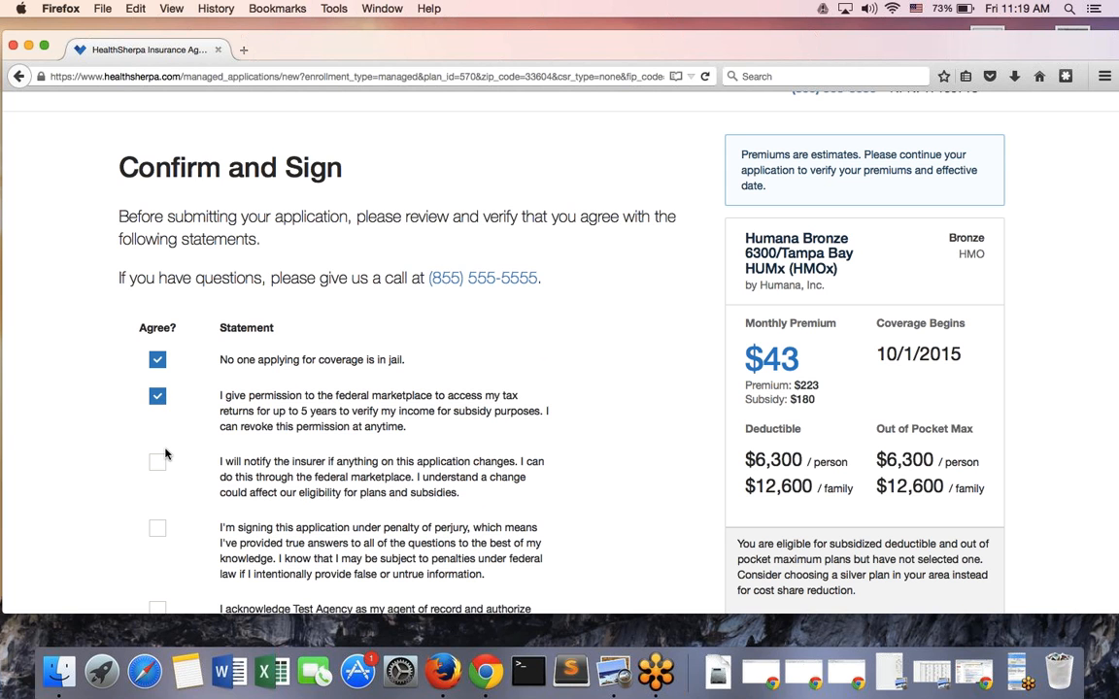
left_click(160, 462)
scroll(161, 467, "down", 1)
scroll(158, 464, "down", 2)
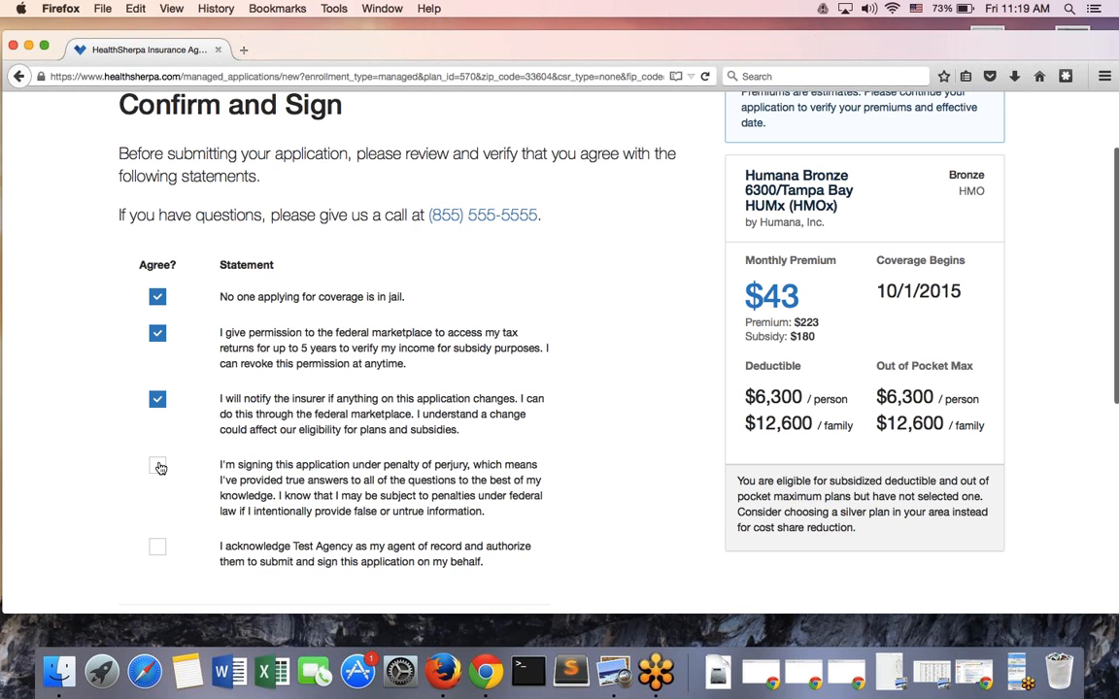
left_click(158, 464)
scroll(157, 456, "down", 1)
left_click(158, 530)
scroll(412, 420, "down", 1)
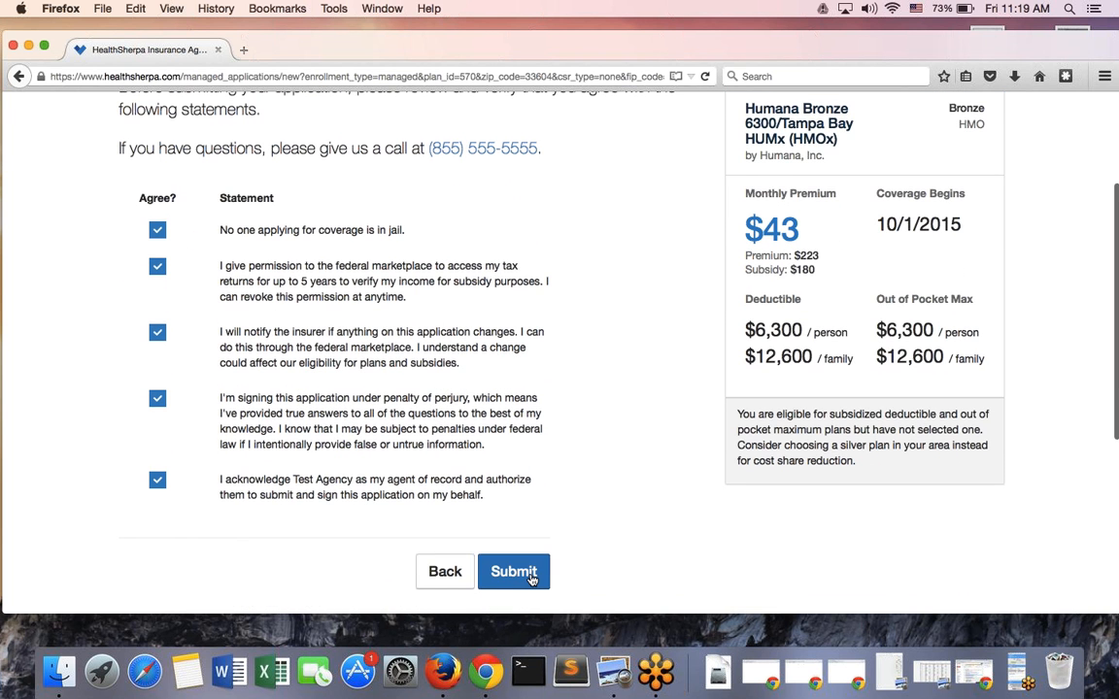
scroll(532, 579, "down", 3)
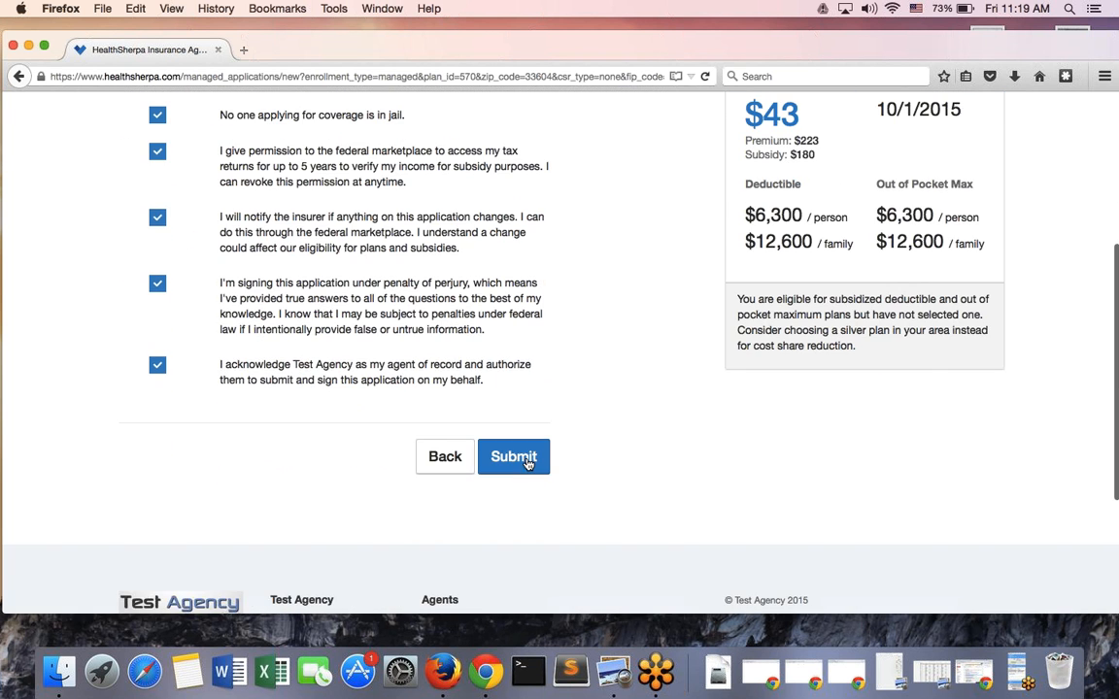
left_click(526, 462)
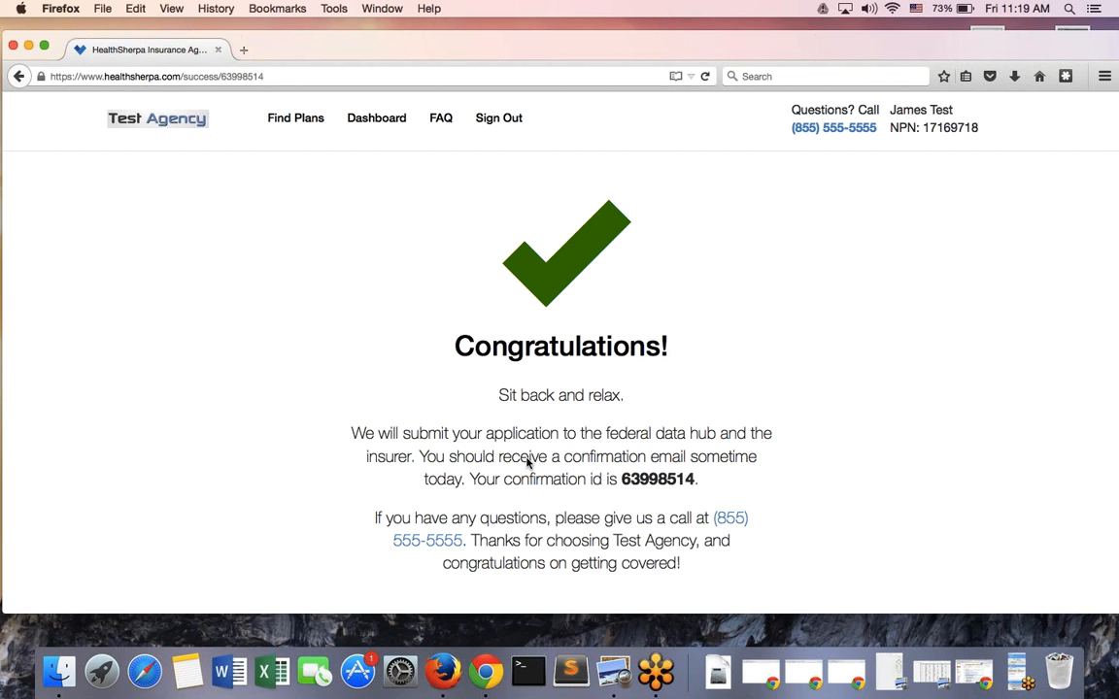
Select the application's confirmation id number on the Congratulations page
scroll(470, 473, "down", 3)
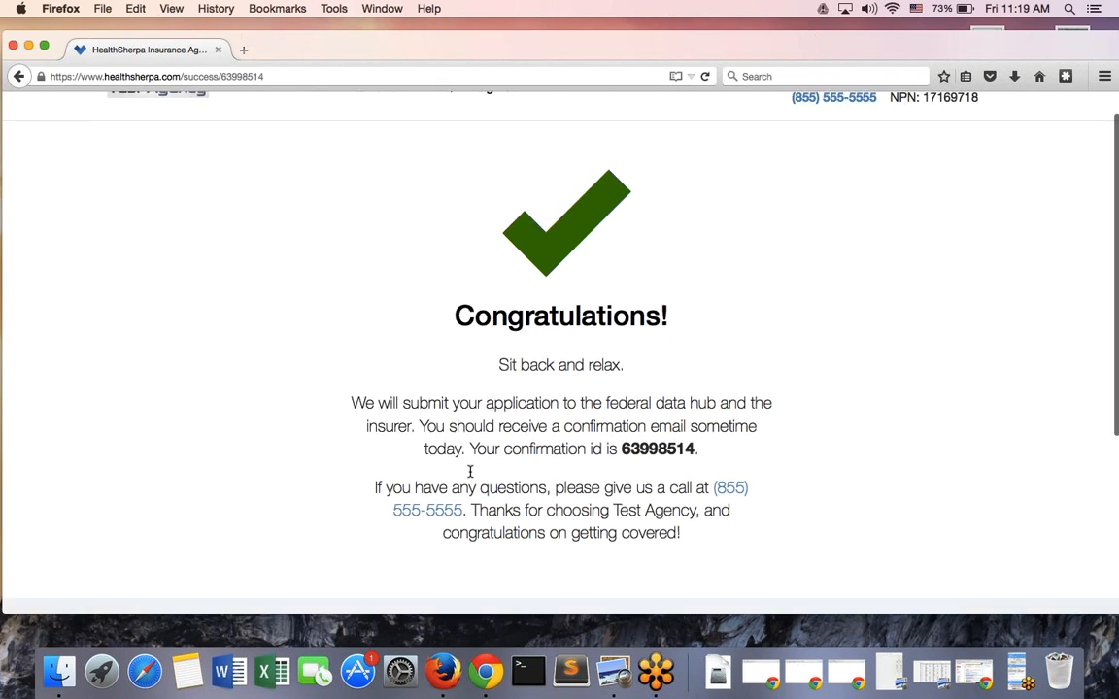
scroll(470, 473, "up", 2)
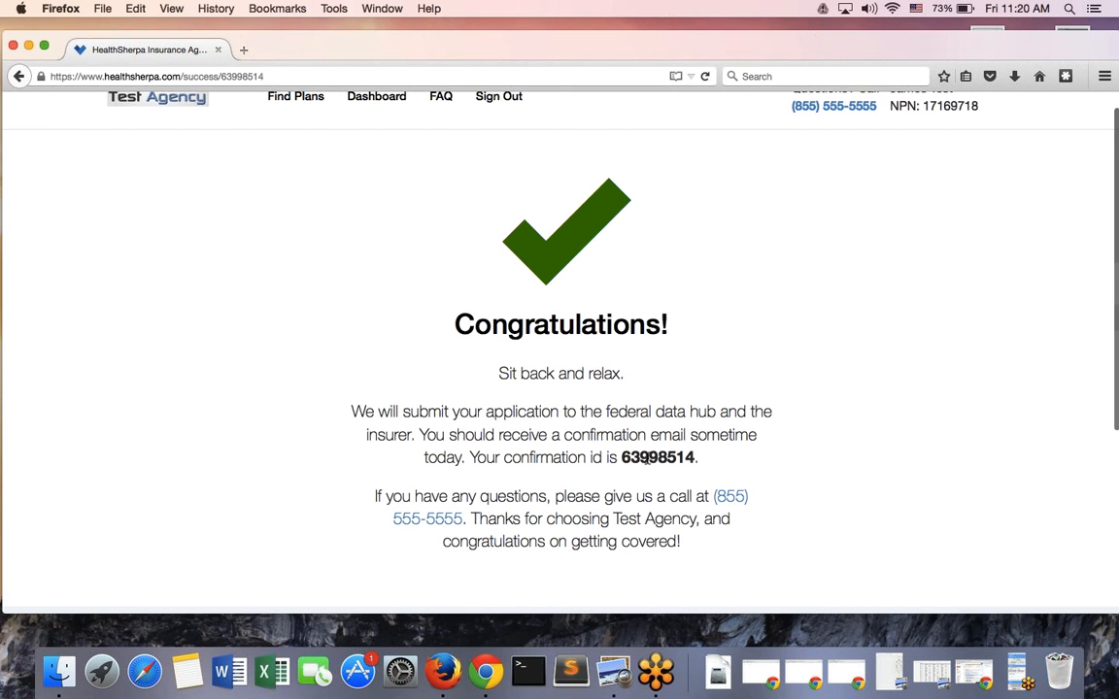
double_click(638, 457)
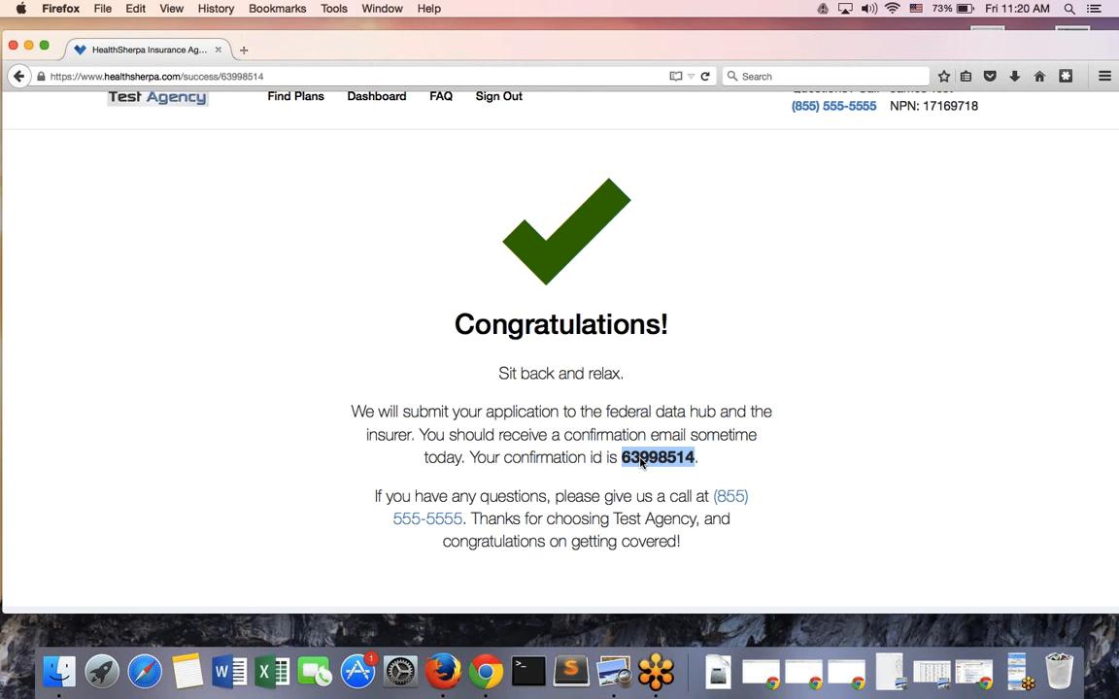
scroll(555, 398, "up", 1)
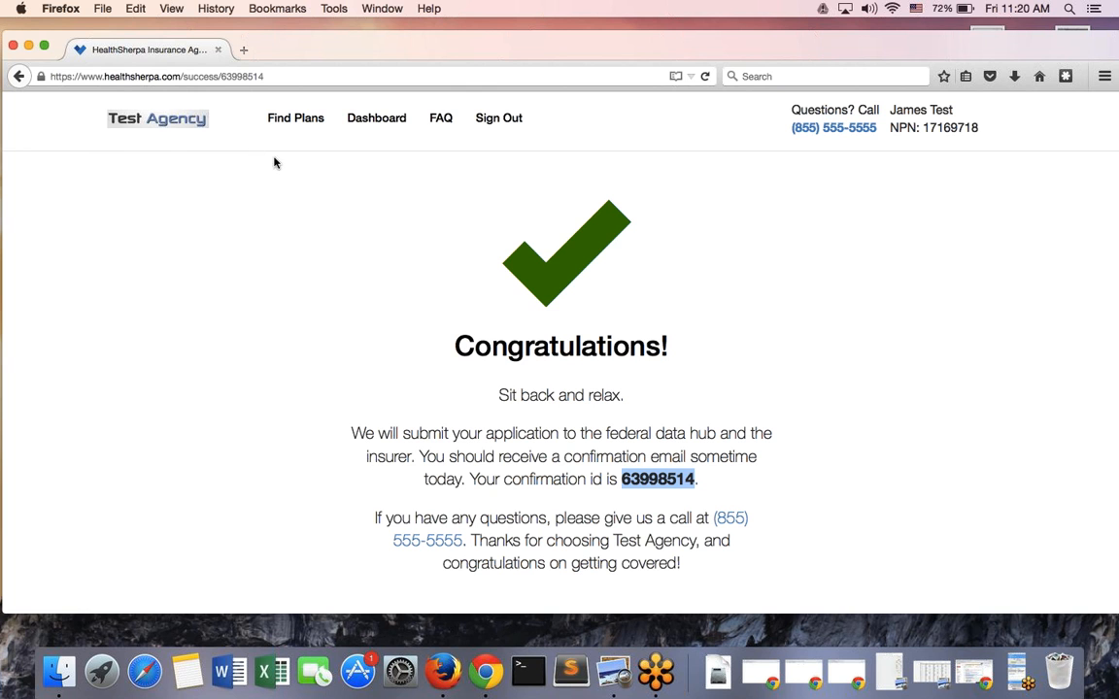
From the Dashboard, review the new Humana Bronze enrollment's details, then return to Enrollments
left_click(356, 126)
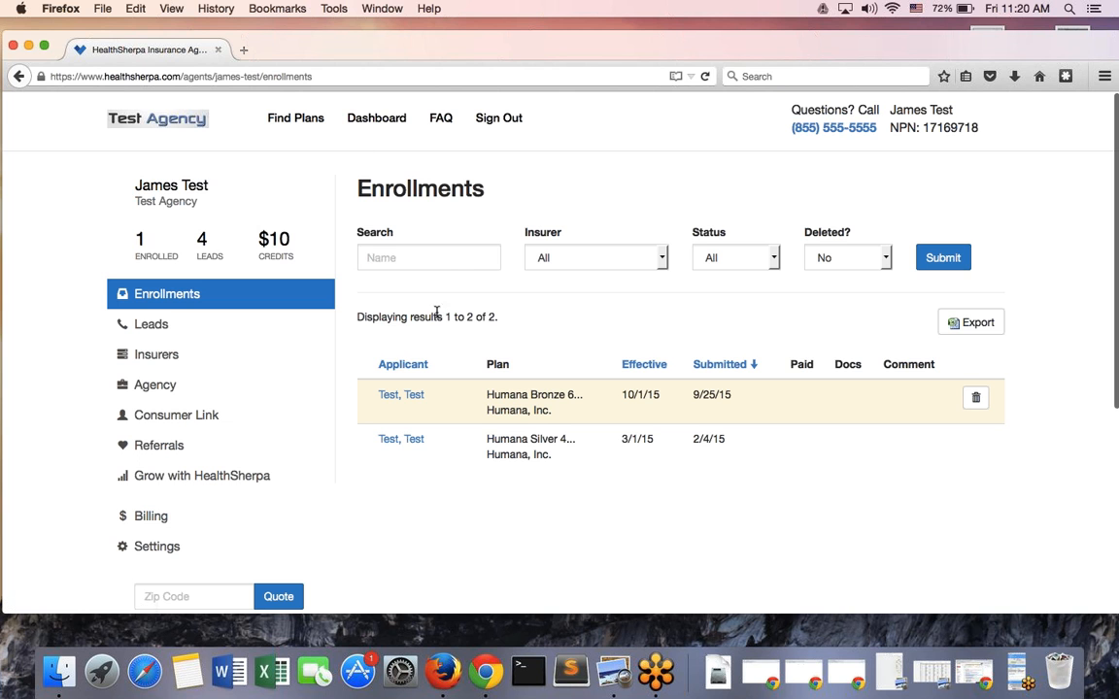
left_click(1017, 8)
left_click(900, 275)
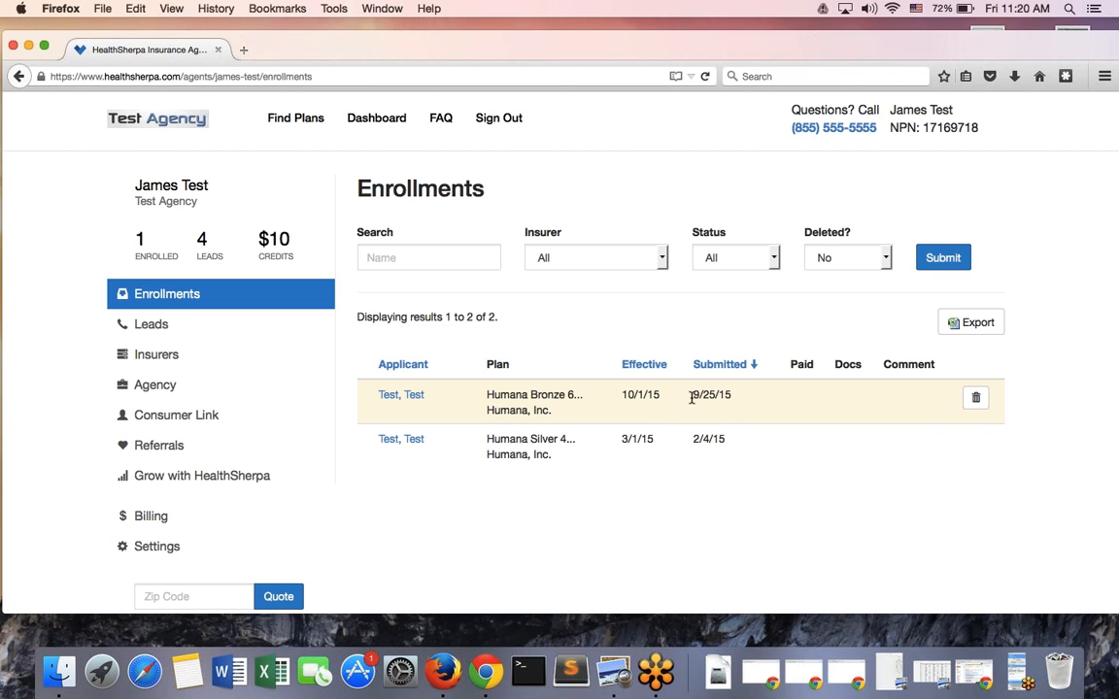
left_click(401, 395)
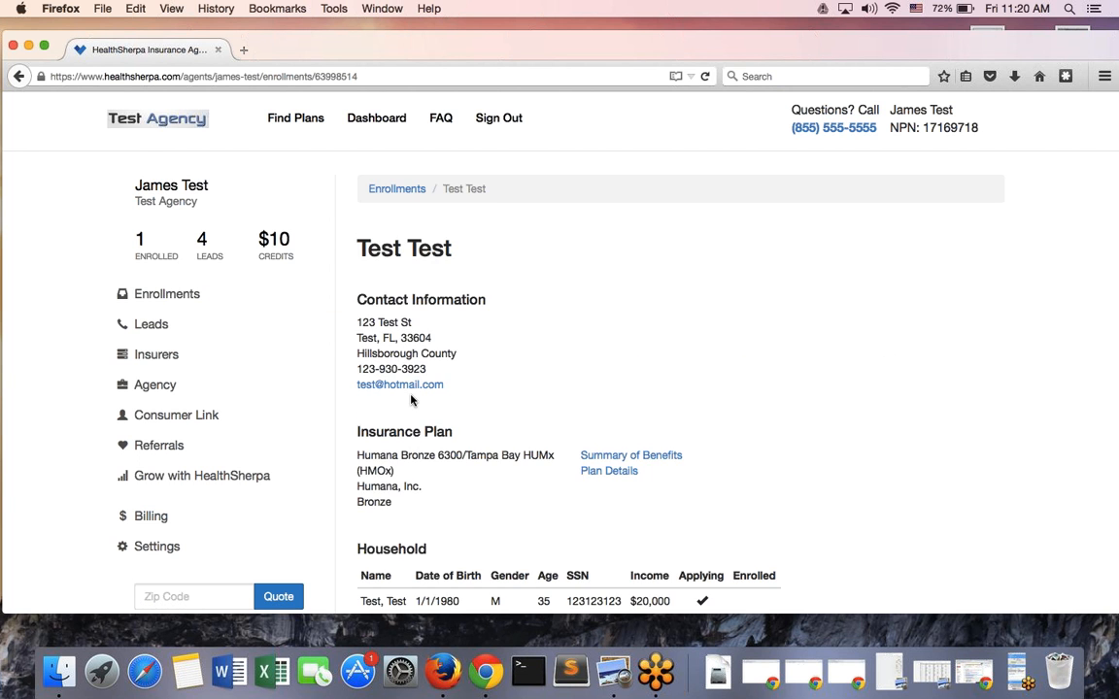
scroll(411, 399, "down", 4)
scroll(411, 399, "up", 2)
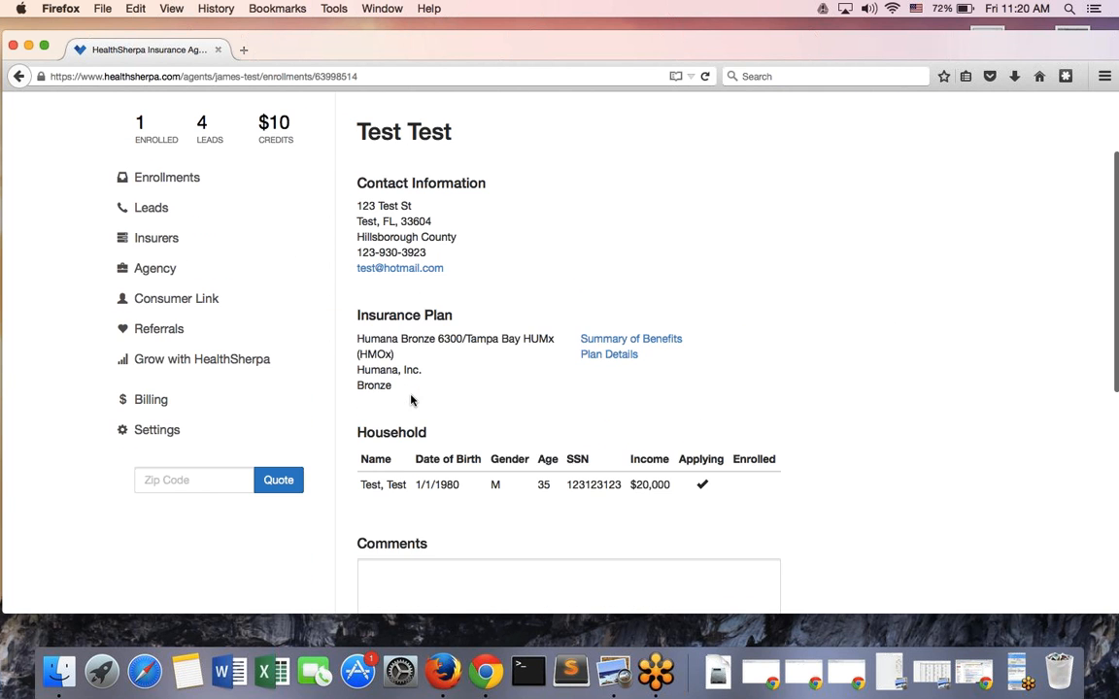
scroll(411, 396, "up", 1)
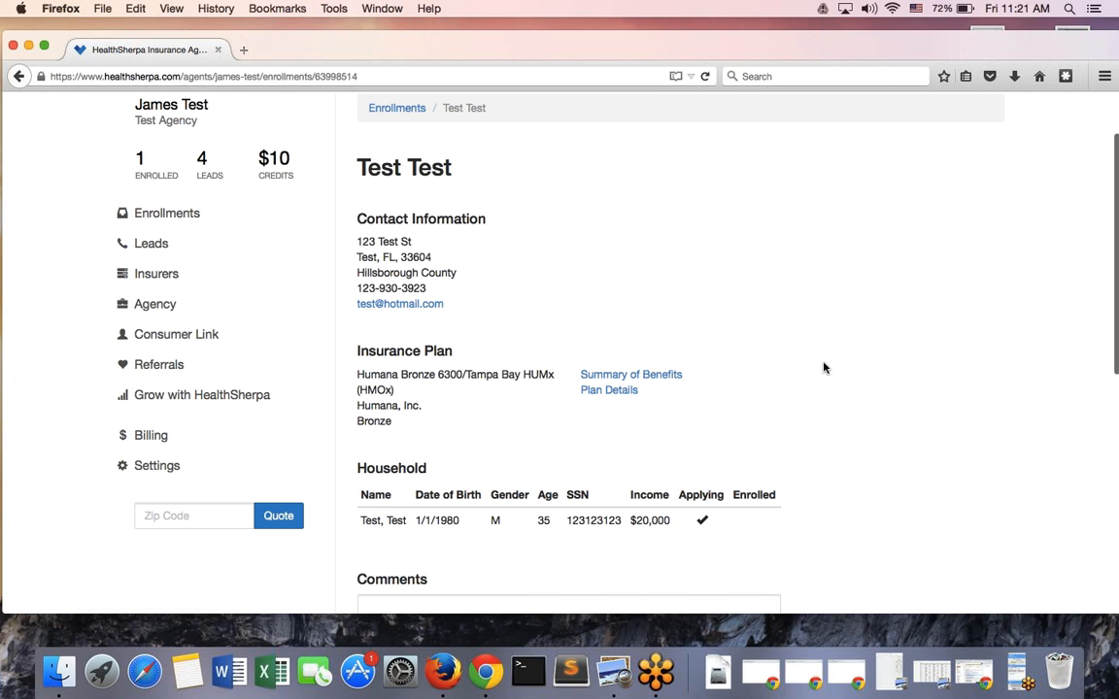
left_click(12, 81)
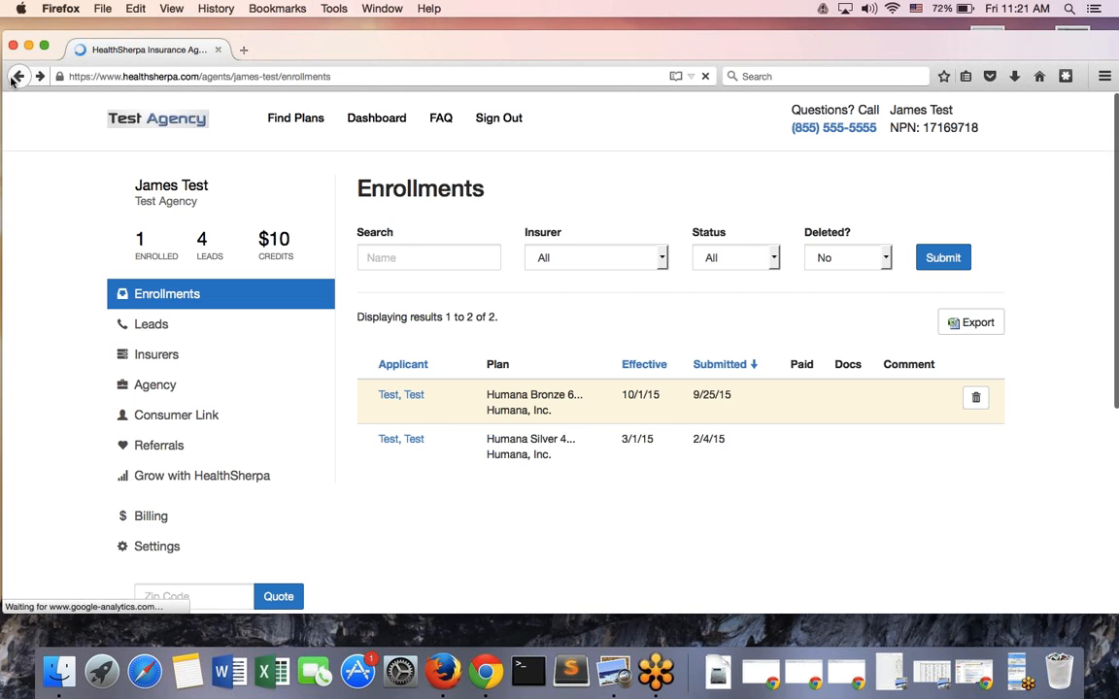
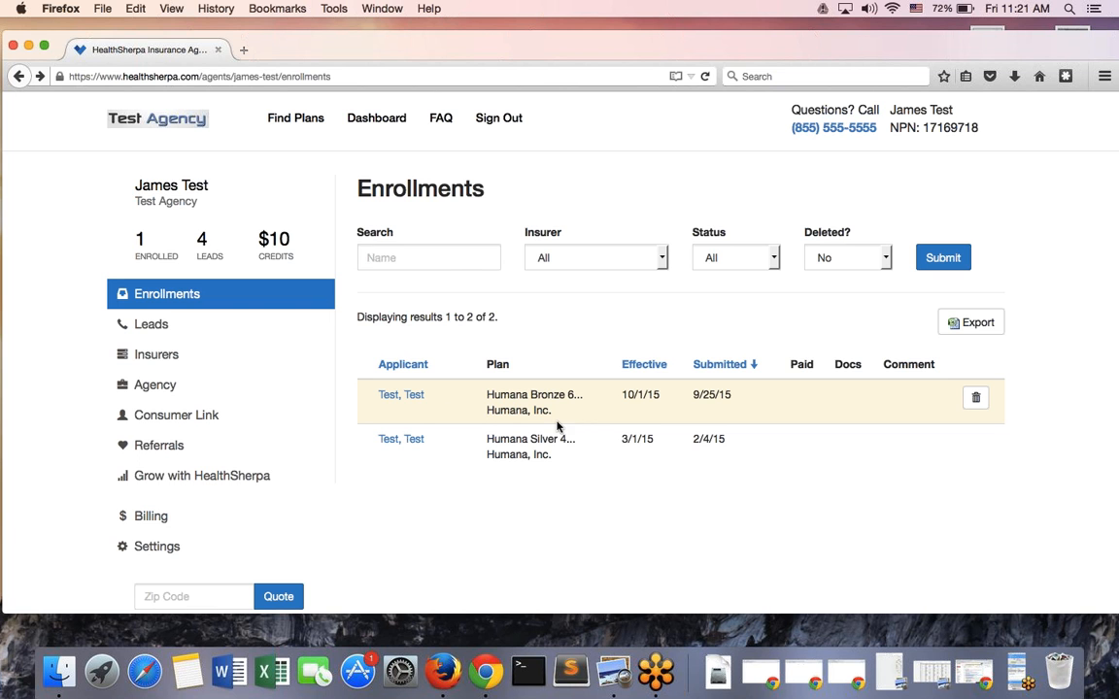
Switch from Enrollments to the Leads page listing the four saved leads
left_click(238, 333)
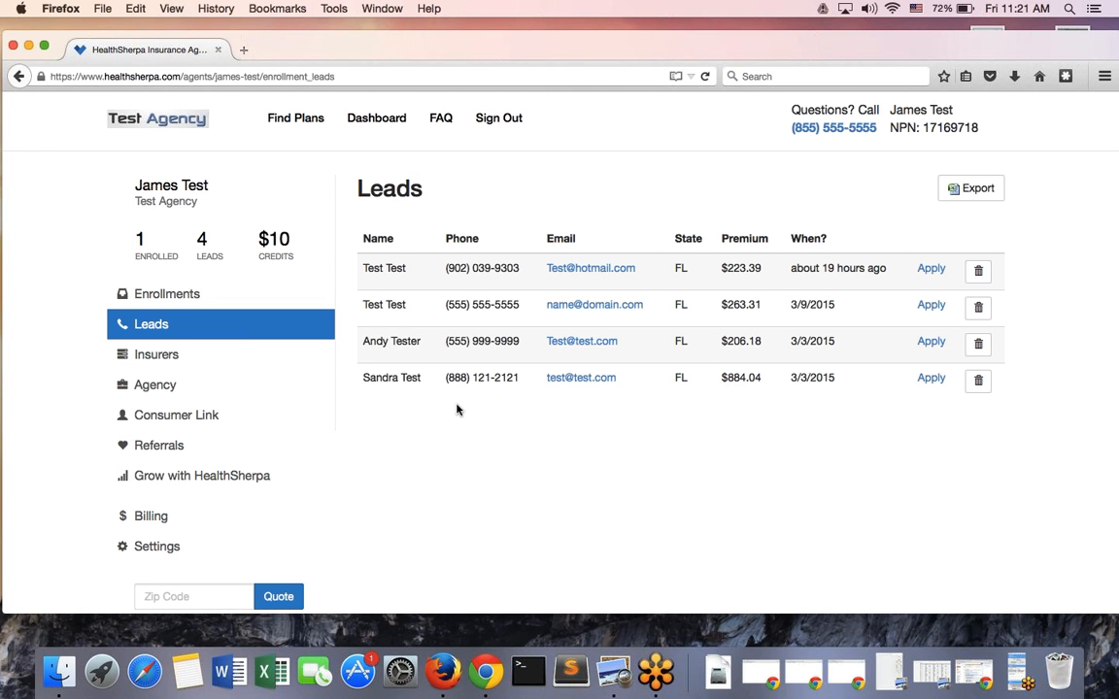
Open plan search in a new tab and search for plans in ZIP 33604
left_click(280, 119)
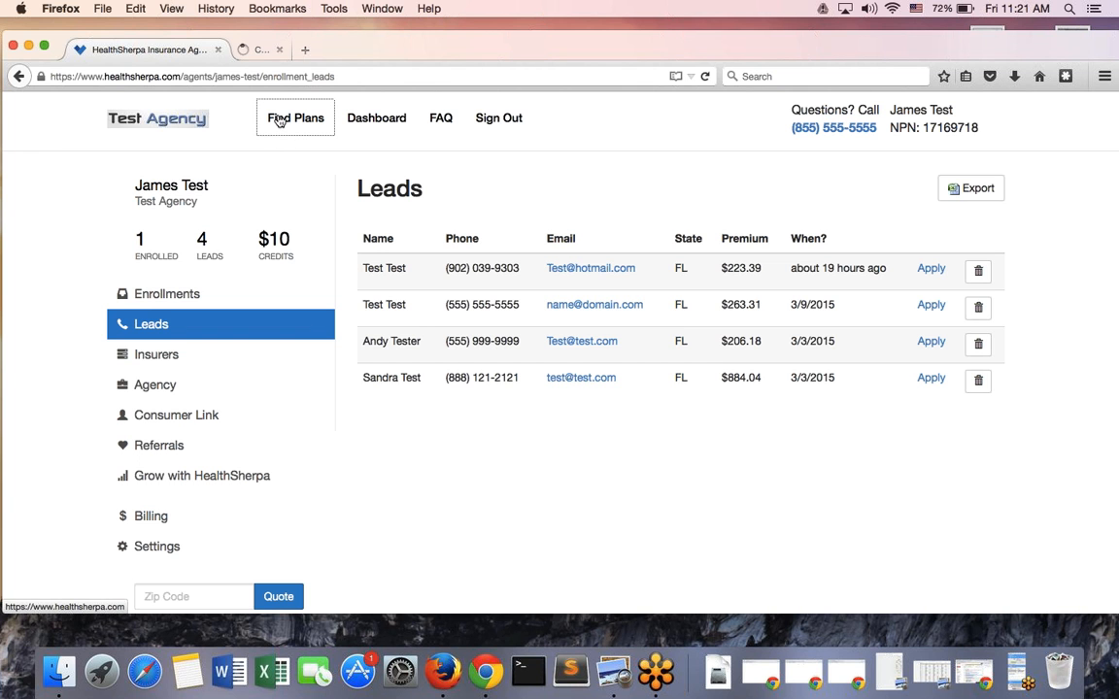
left_click(276, 53)
left_click(302, 393)
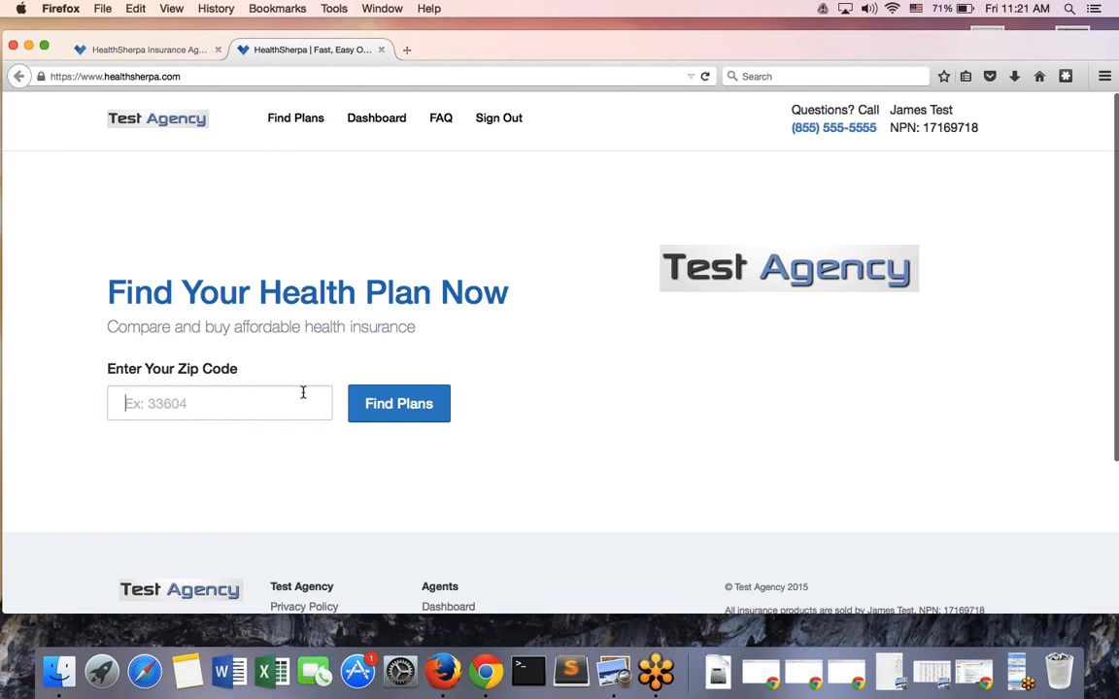
type("336")
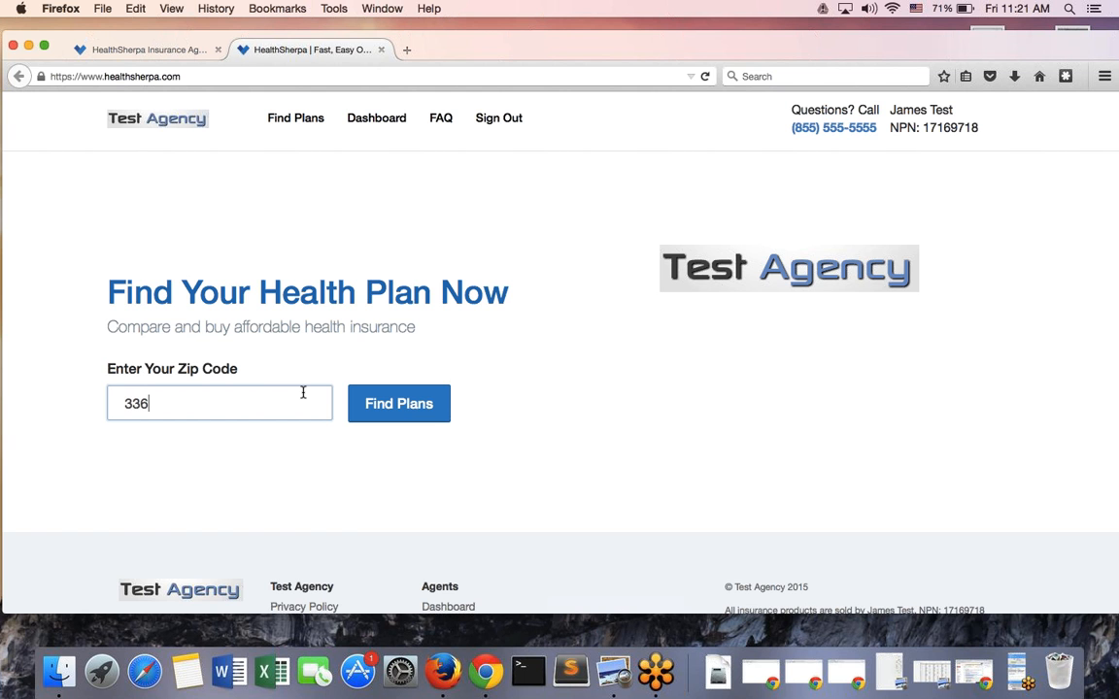
type("04")
key("Return")
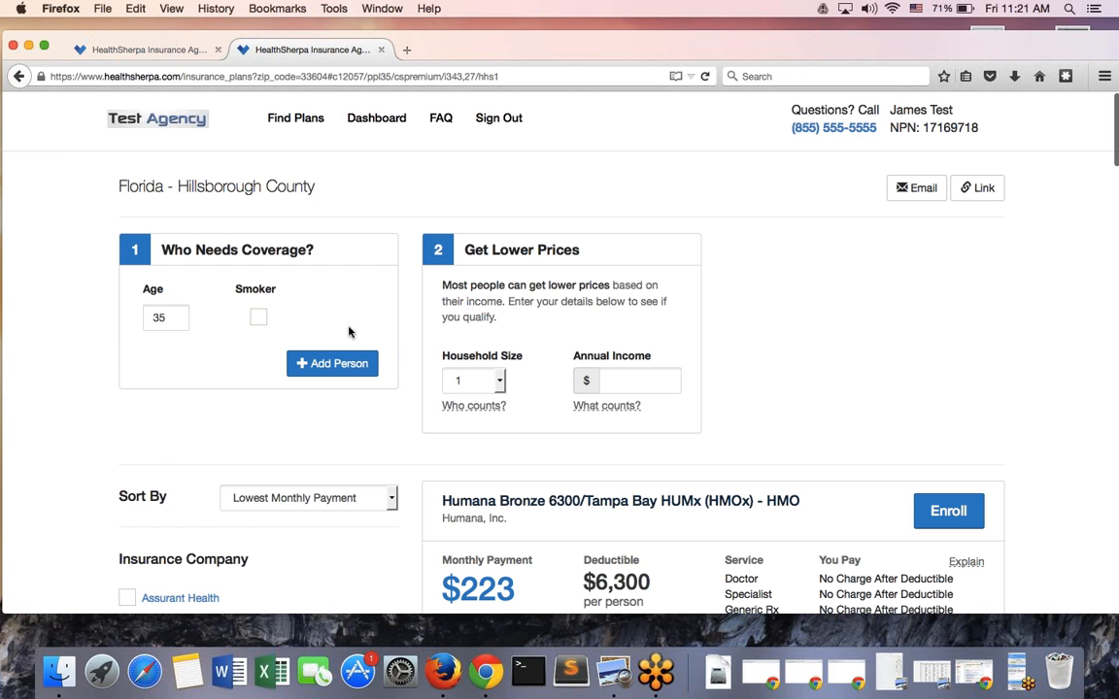
Apply an 18,000 annual income and start enrolling in the Humana Bronze 6300 plan
left_click(612, 379)
type("1")
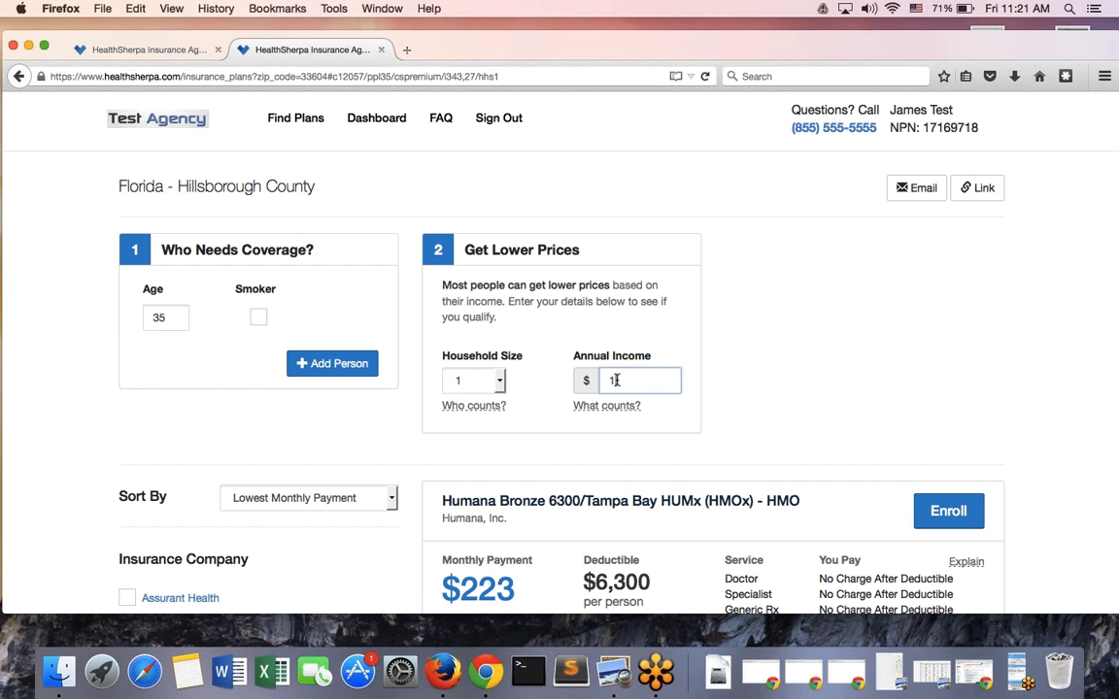
type("8,000")
left_click(929, 508)
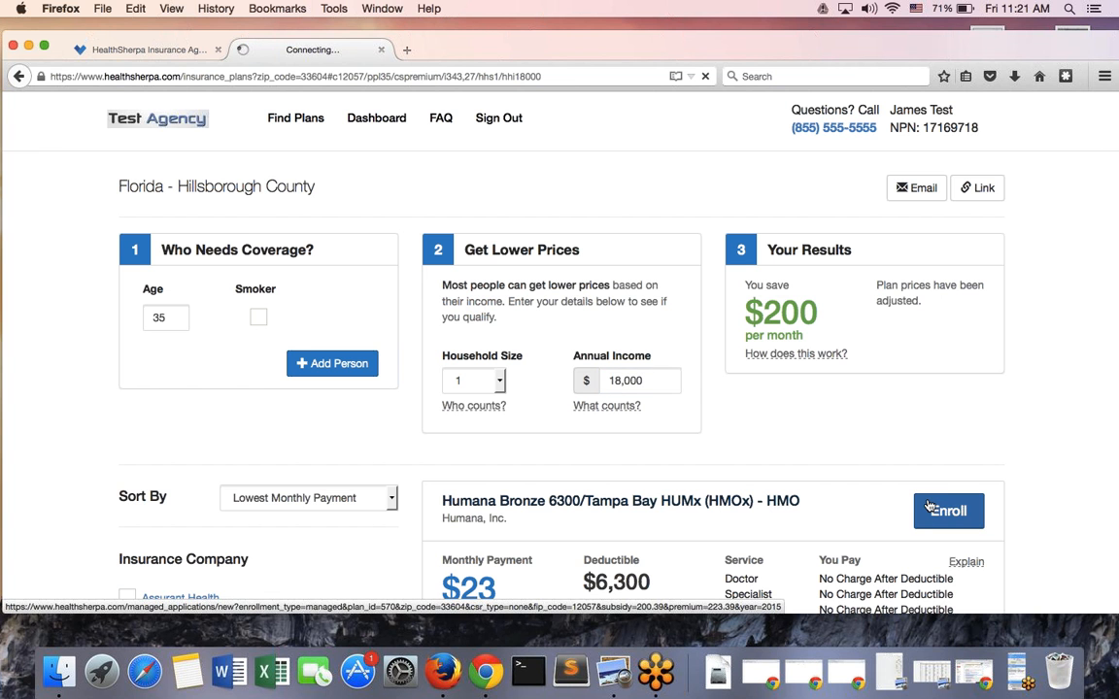
Enter 'Test' as both the applicant's first and last name
scroll(861, 442, "down", 2)
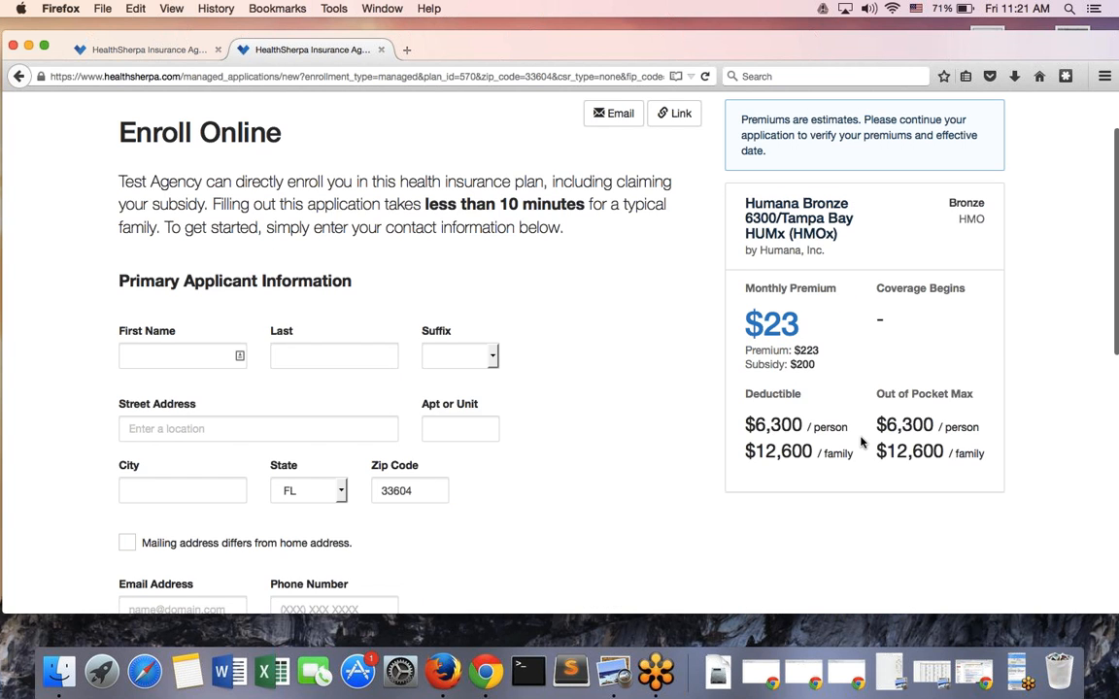
left_click(179, 314)
type("Test")
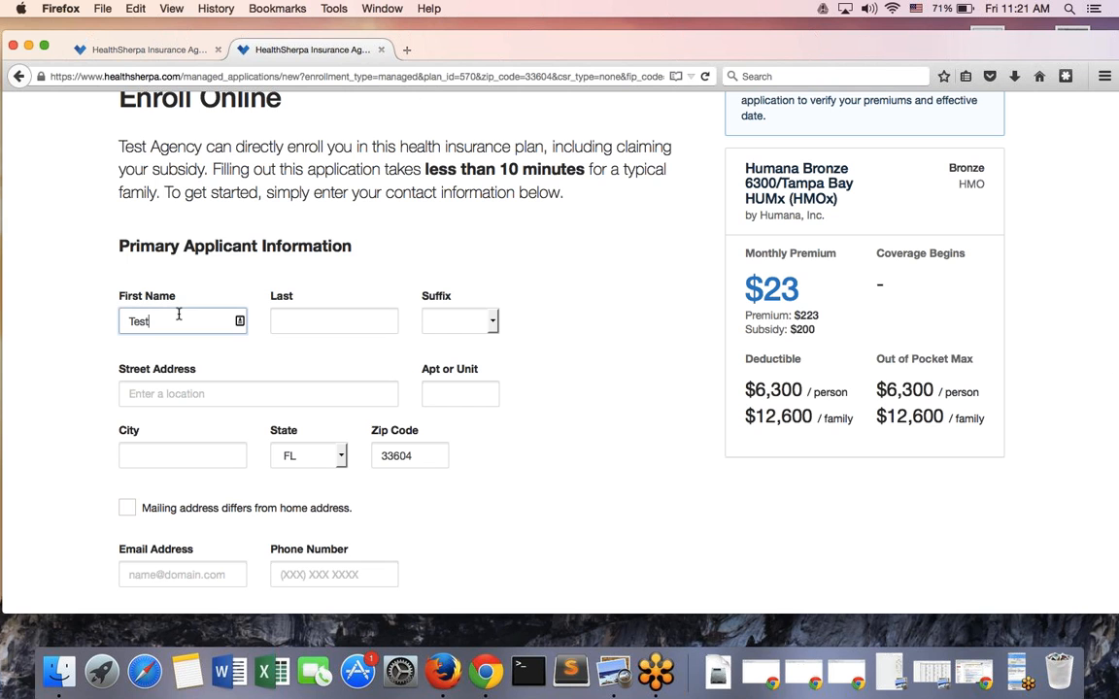
left_click(293, 323)
type("Test")
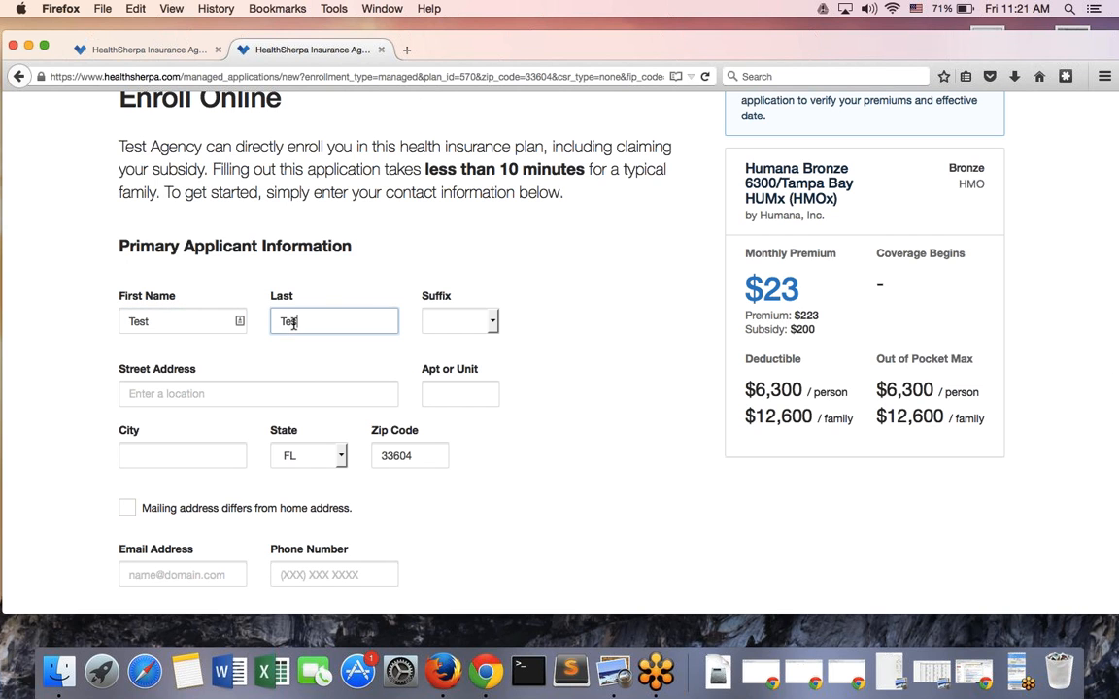
Fill in the street address as 'Test st' and dismiss the address suggestions
left_click(312, 389)
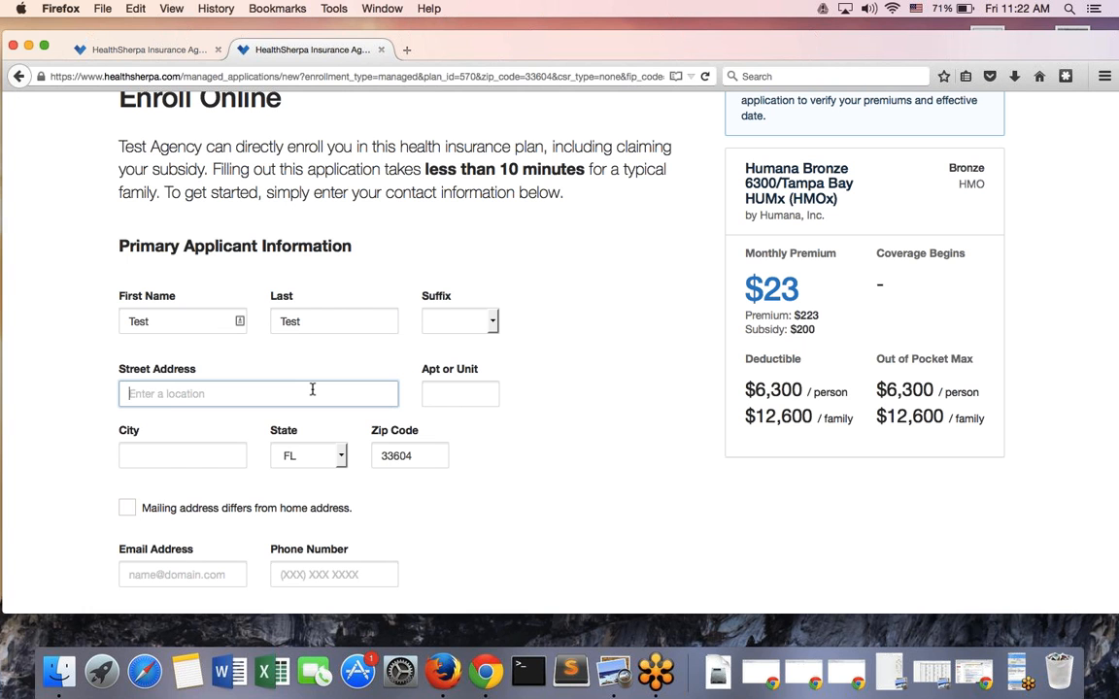
type("123 S")
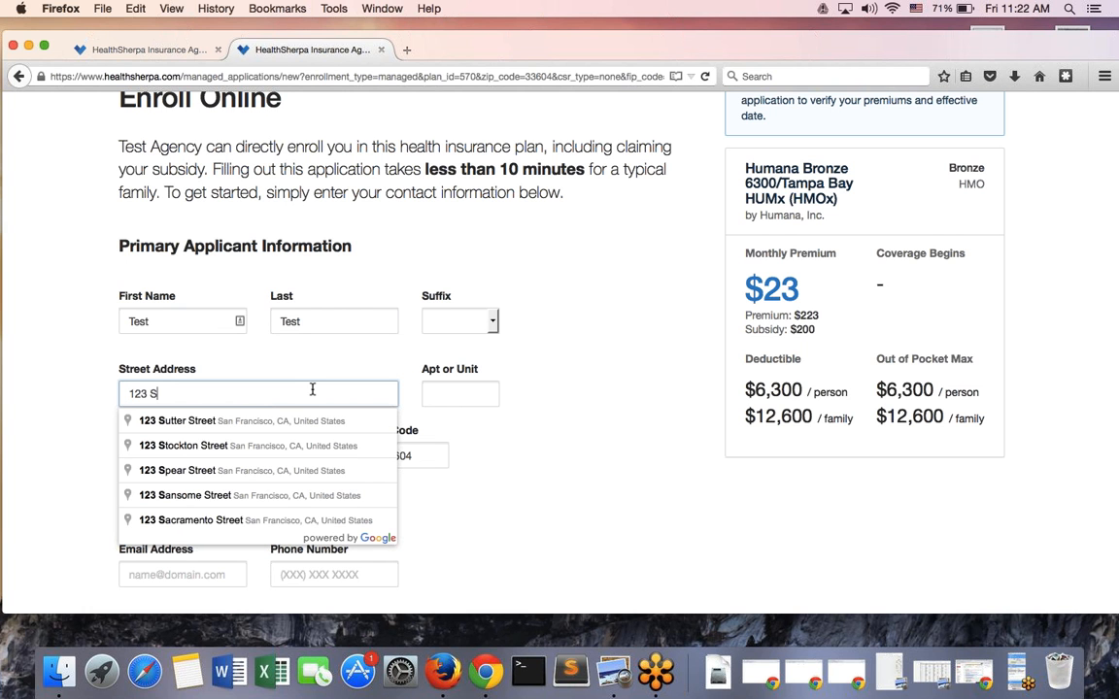
type("t.")
key("BackSpace")
key("BackSpace")
key("BackSpace")
type("Te")
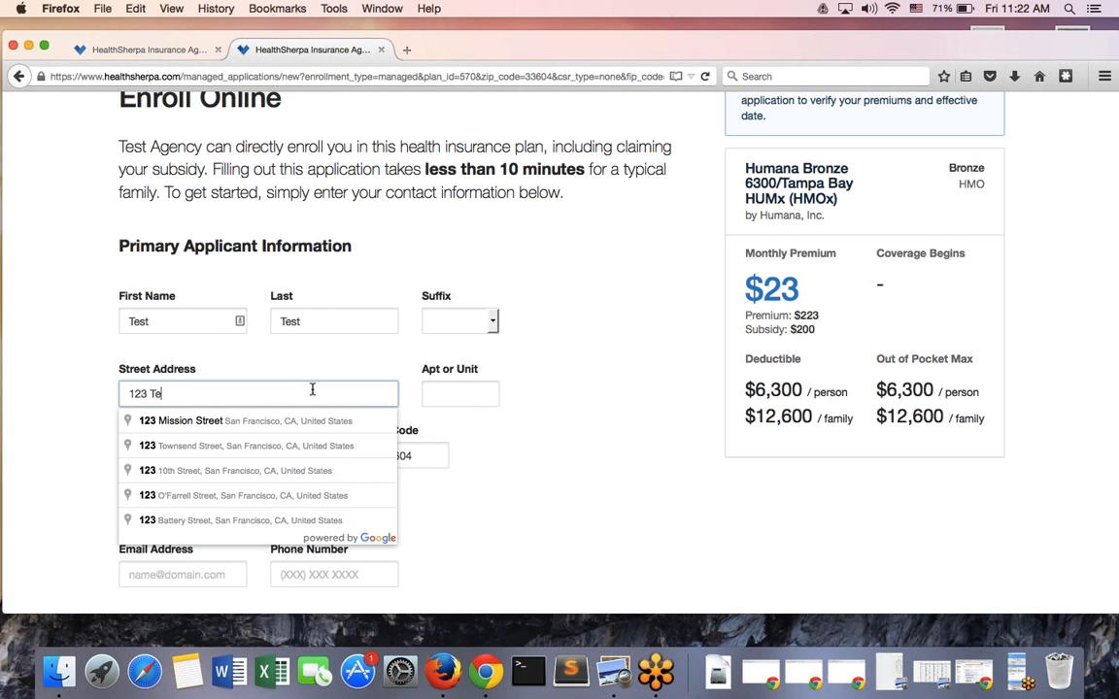
type("st st")
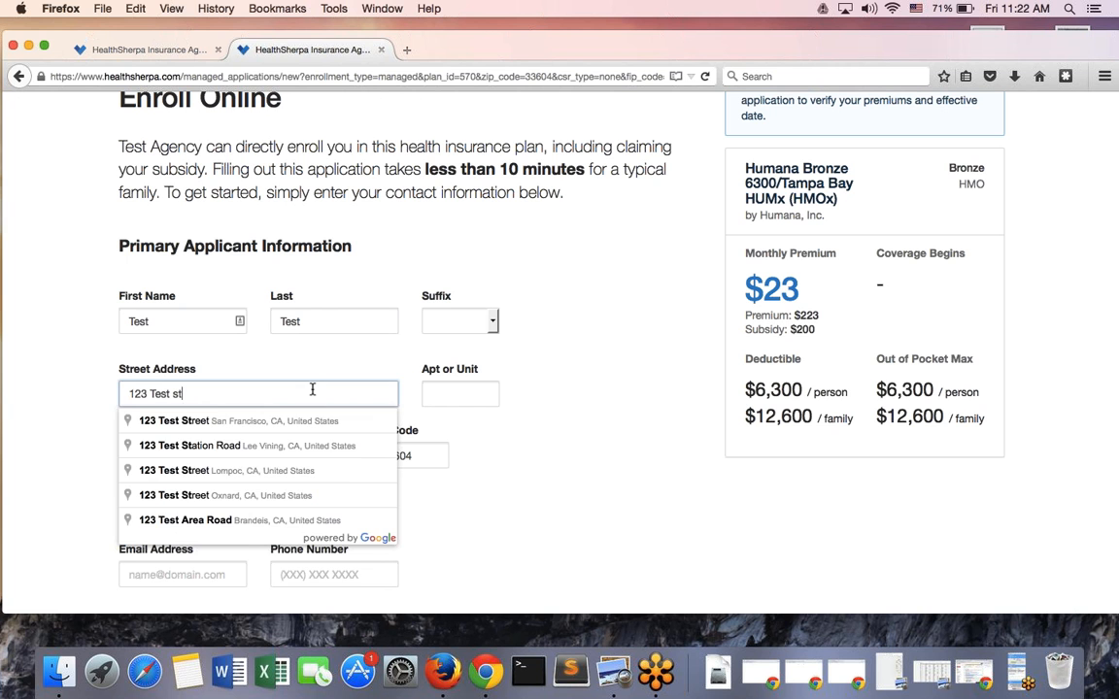
left_click(750, 477)
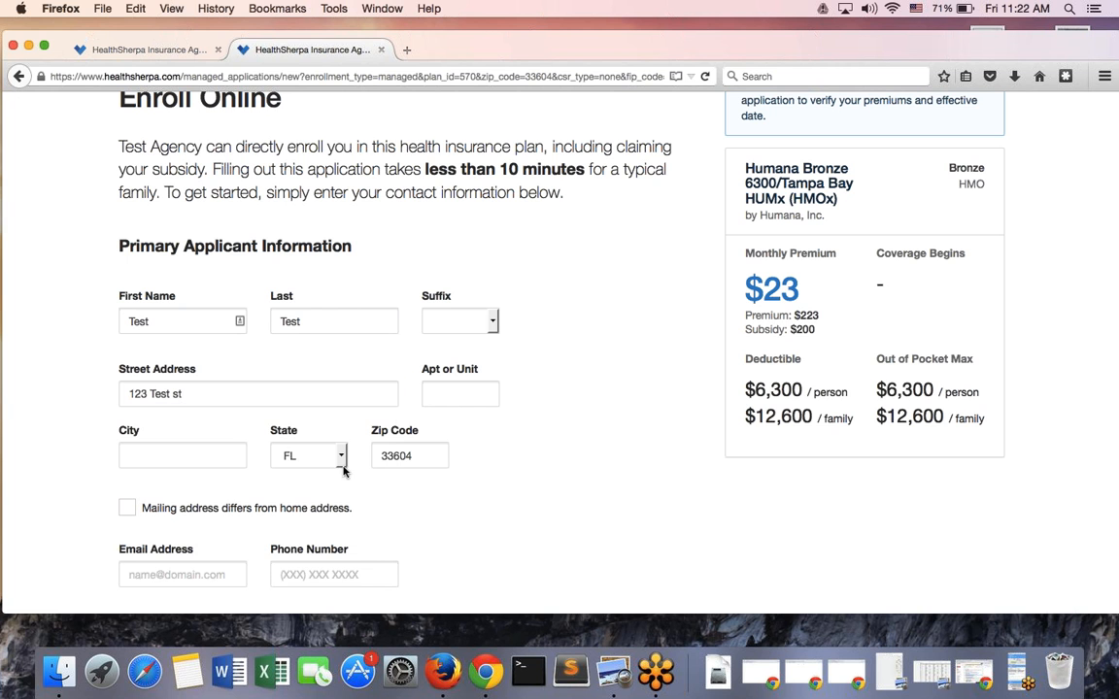
Begin the email address with 'Test@', then return to the Leads page tab
scroll(181, 534, "down", 1)
left_click(182, 540)
type("Test")
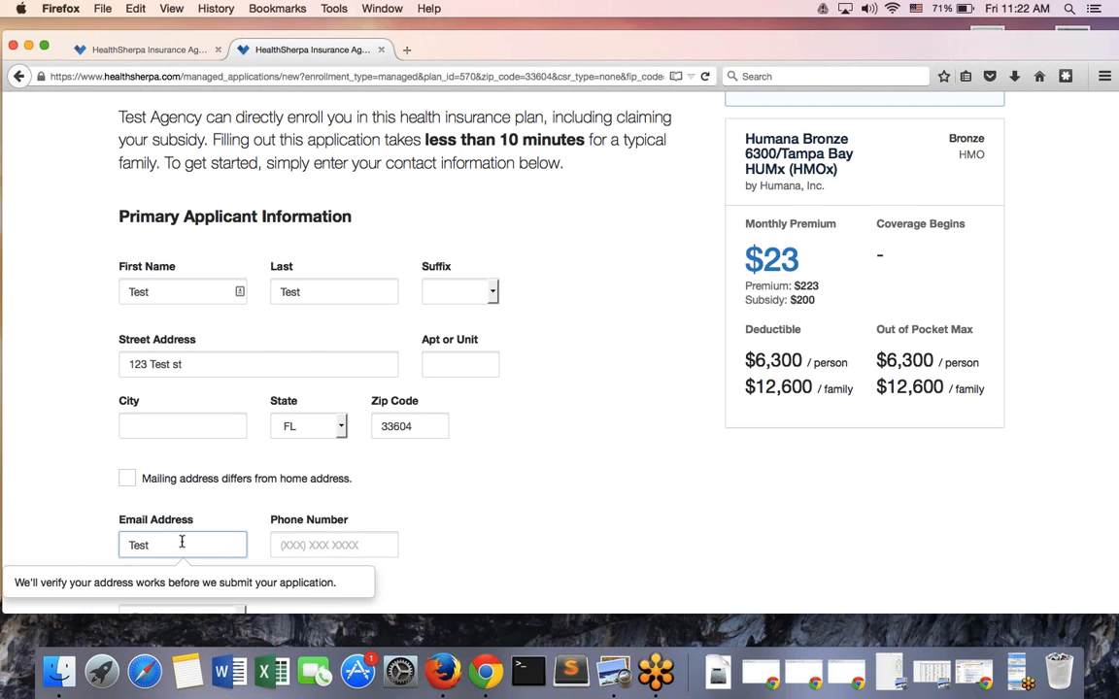
type("@")
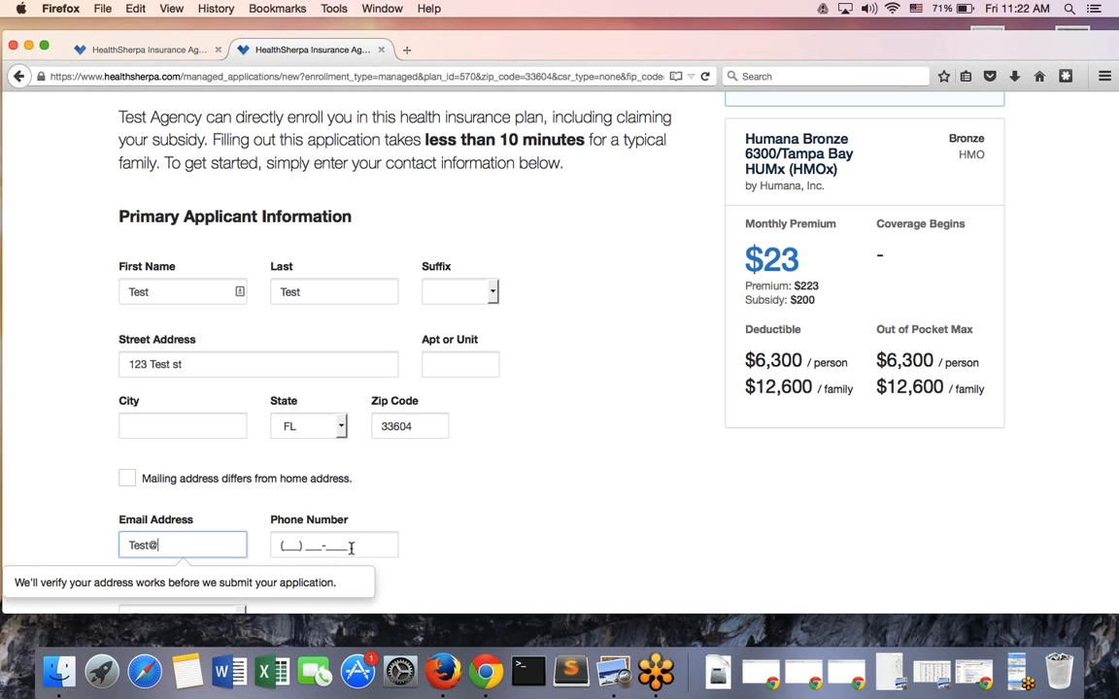
left_click(121, 46)
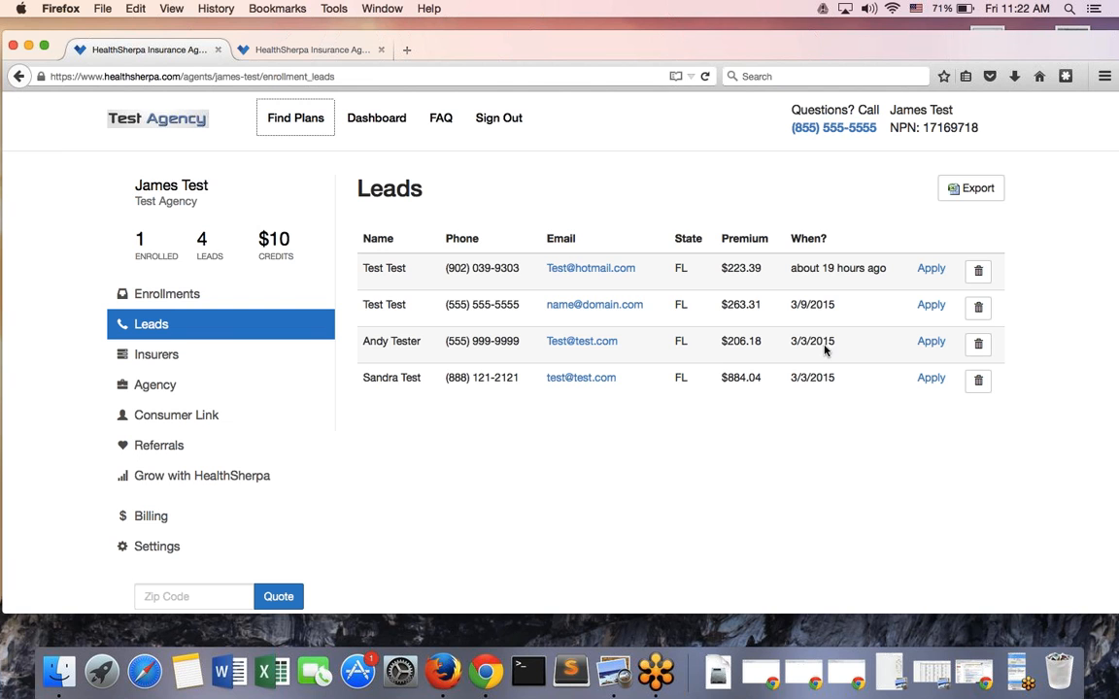
Start an application for the newest lead and view it in a new tab
left_click(931, 269, "super")
left_click(309, 53)
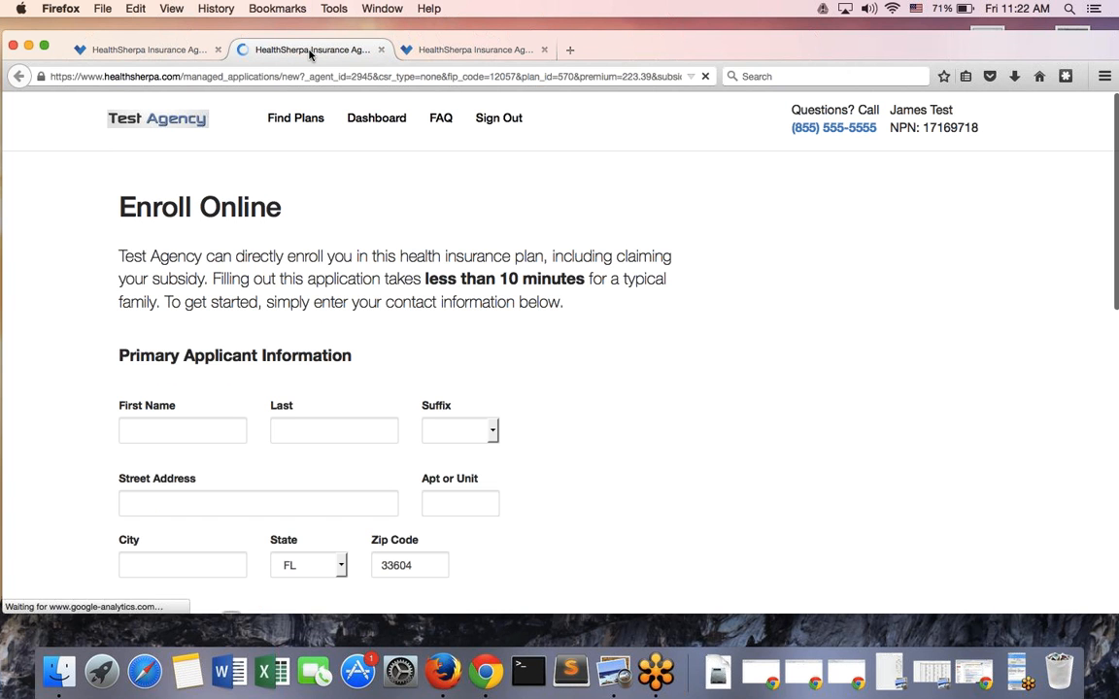
scroll(333, 165, "down", 2)
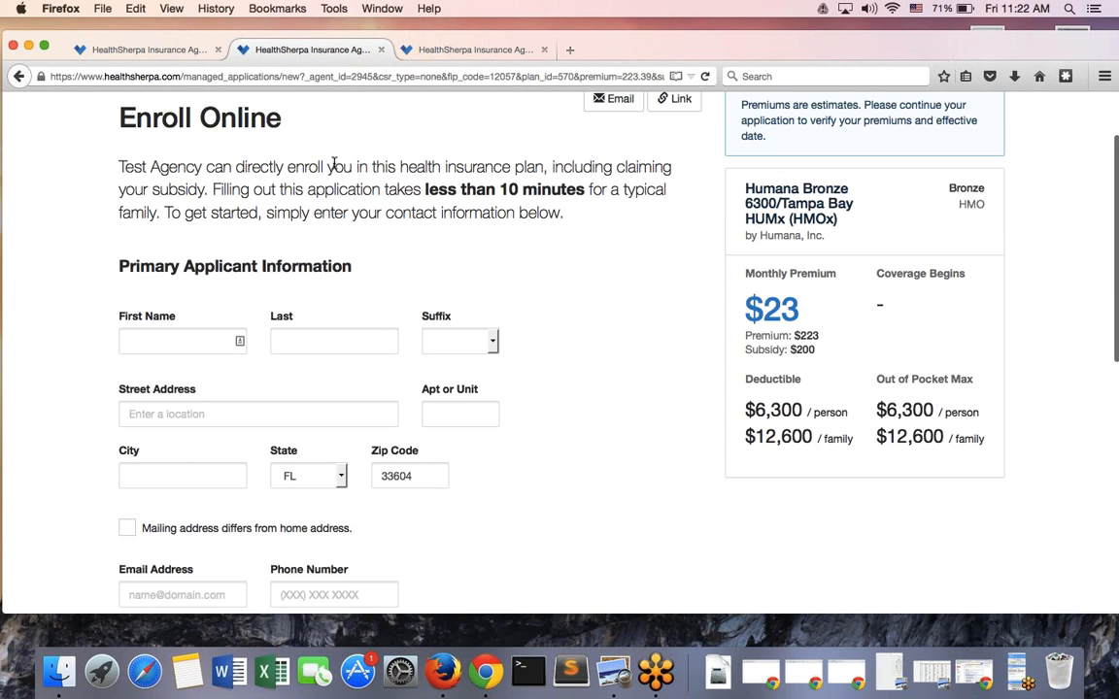
scroll(600, 352, "up", 1)
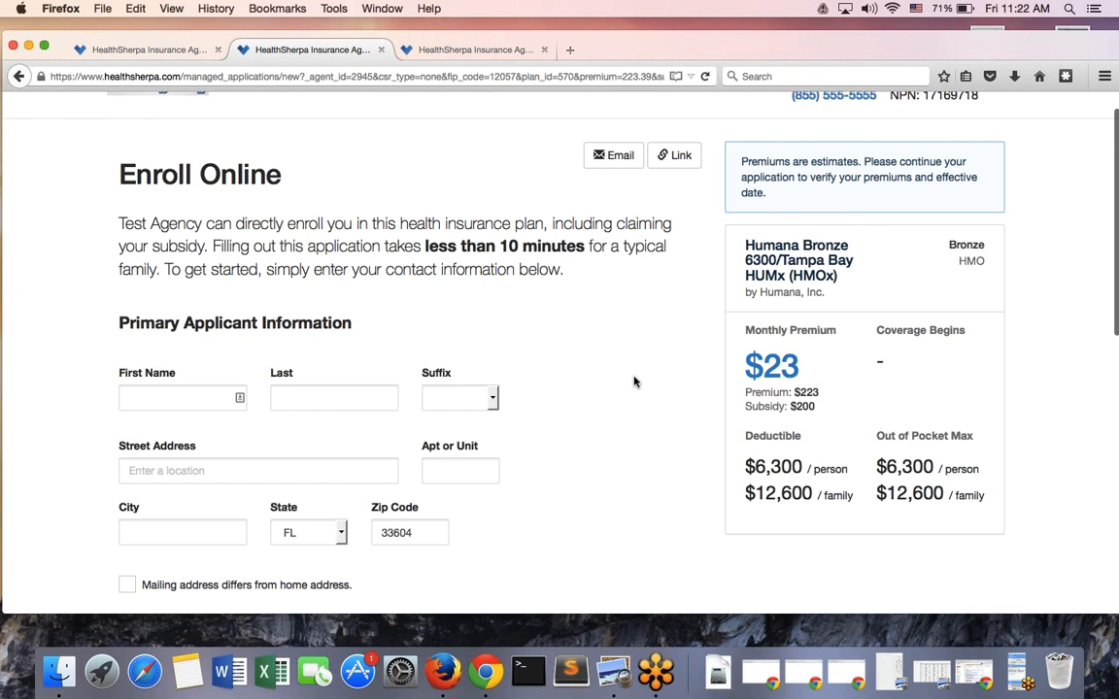
scroll(634, 382, "down", 2)
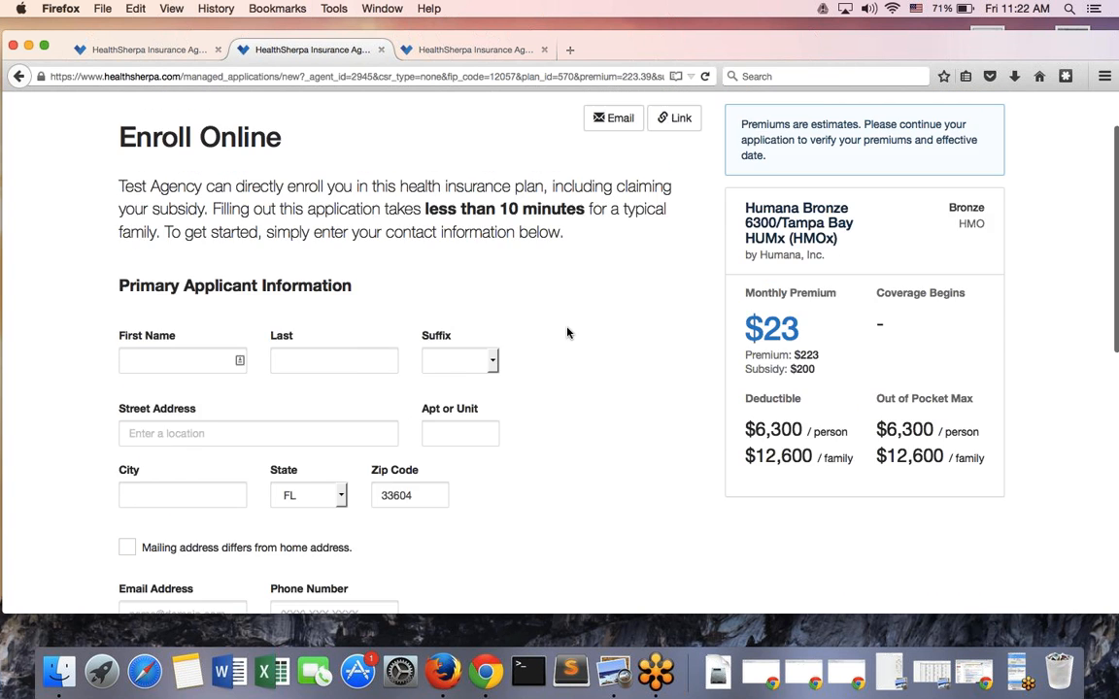
Compare the prefilled application with the Leads page, then go back to the Leads list
key("ctrl+shift+Tab")
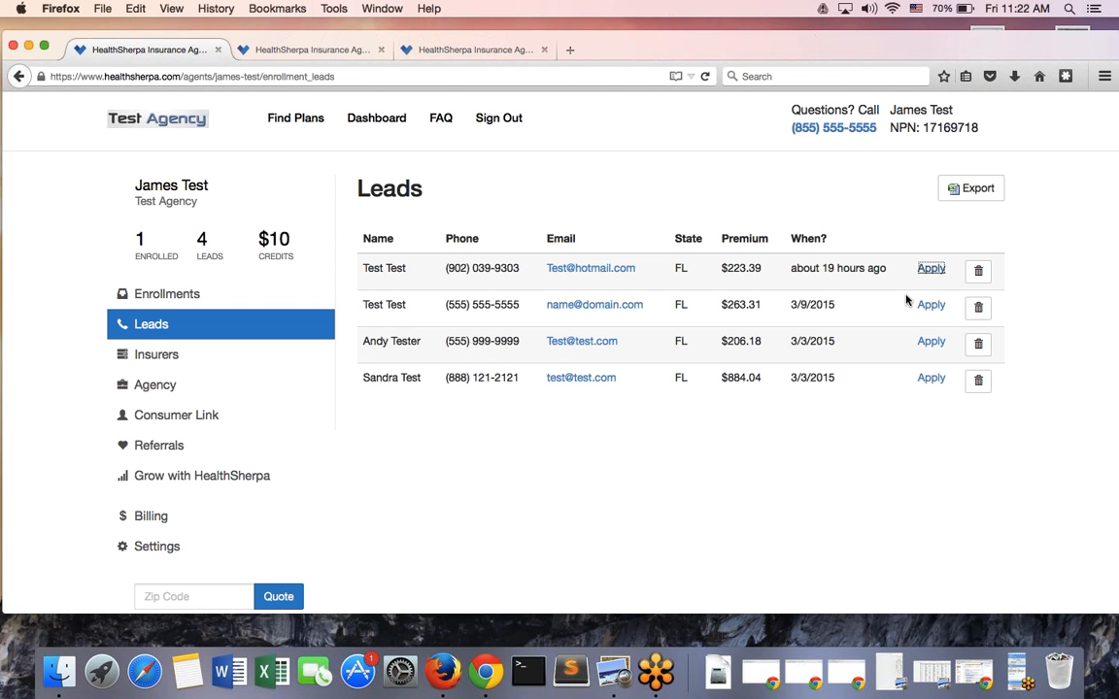
left_click(314, 48)
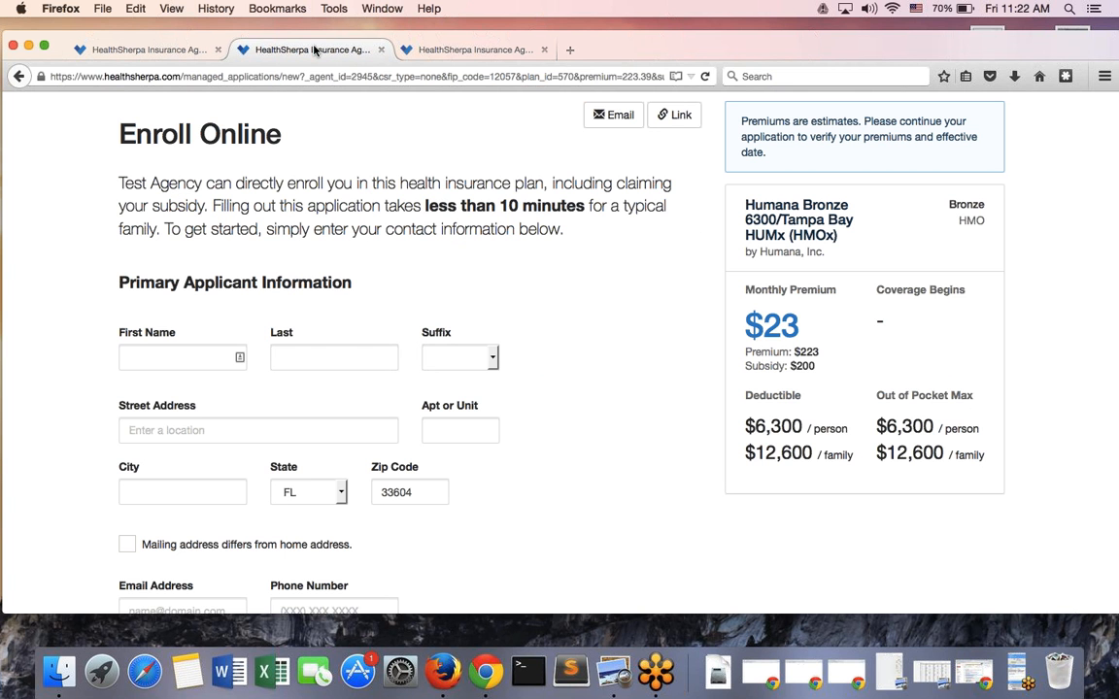
scroll(414, 306, "down", 4)
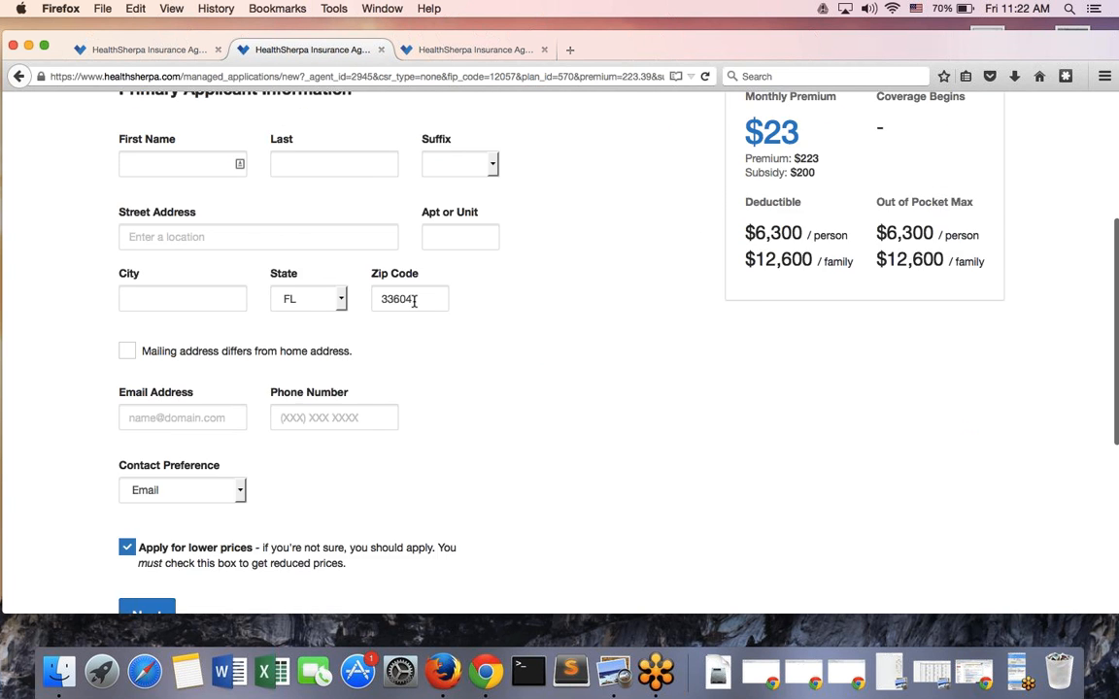
scroll(412, 297, "up", 3)
scroll(414, 301, "up", 2)
left_click(152, 56)
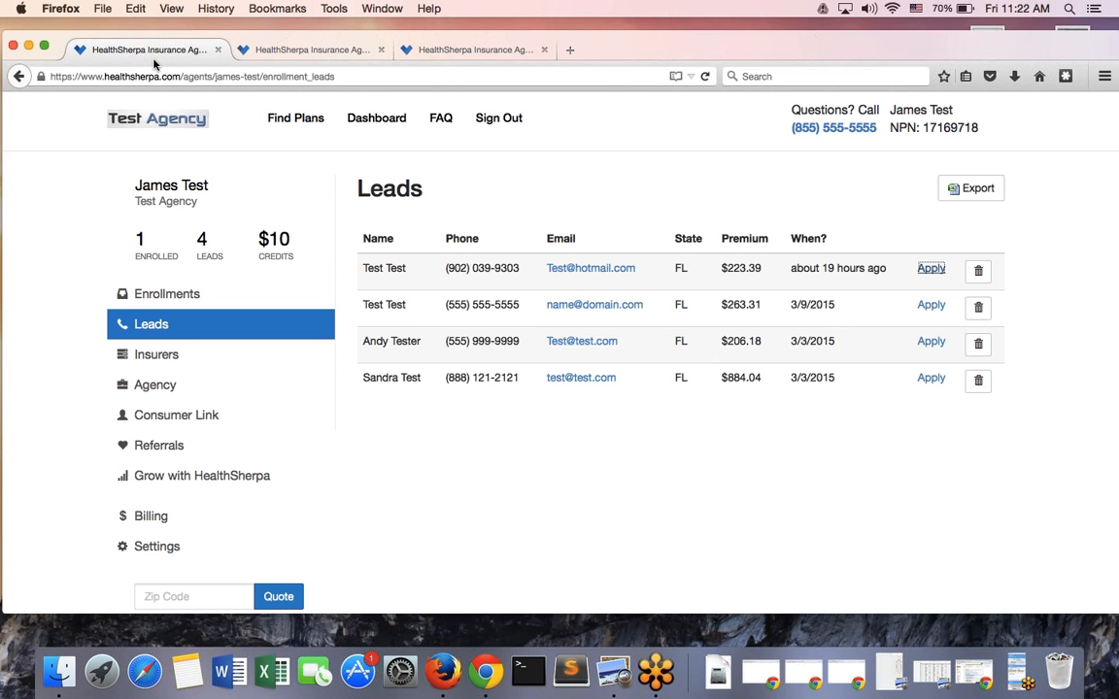
Go to the Insurers page and view Delaware's available insurers
left_click(223, 357)
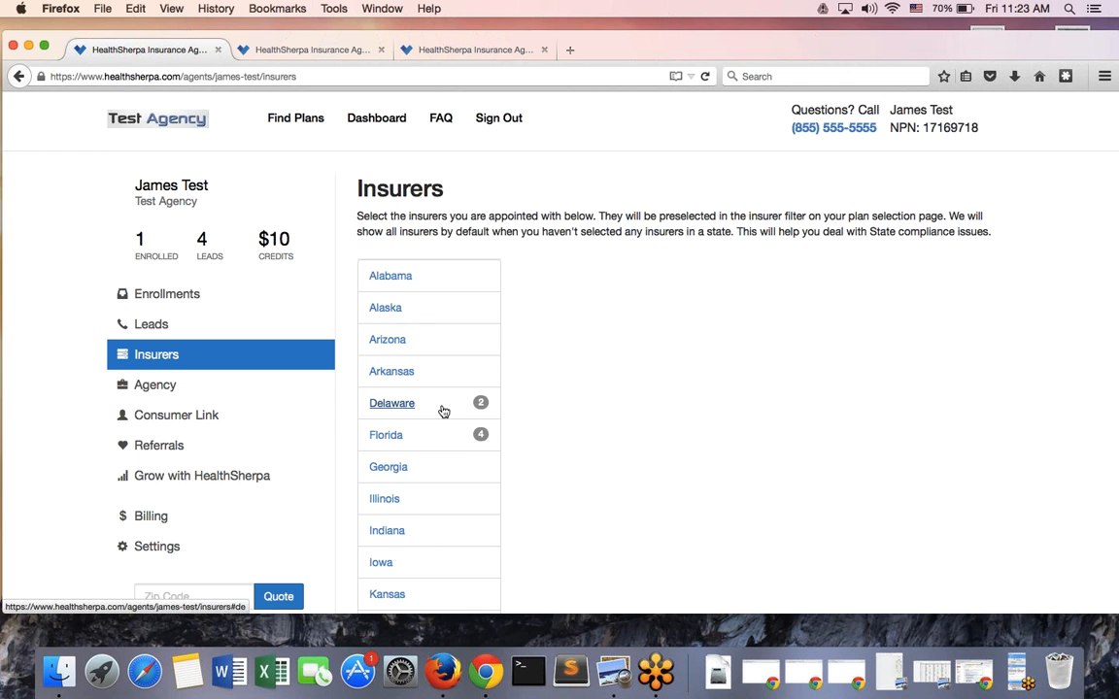
scroll(442, 409, "down", 4)
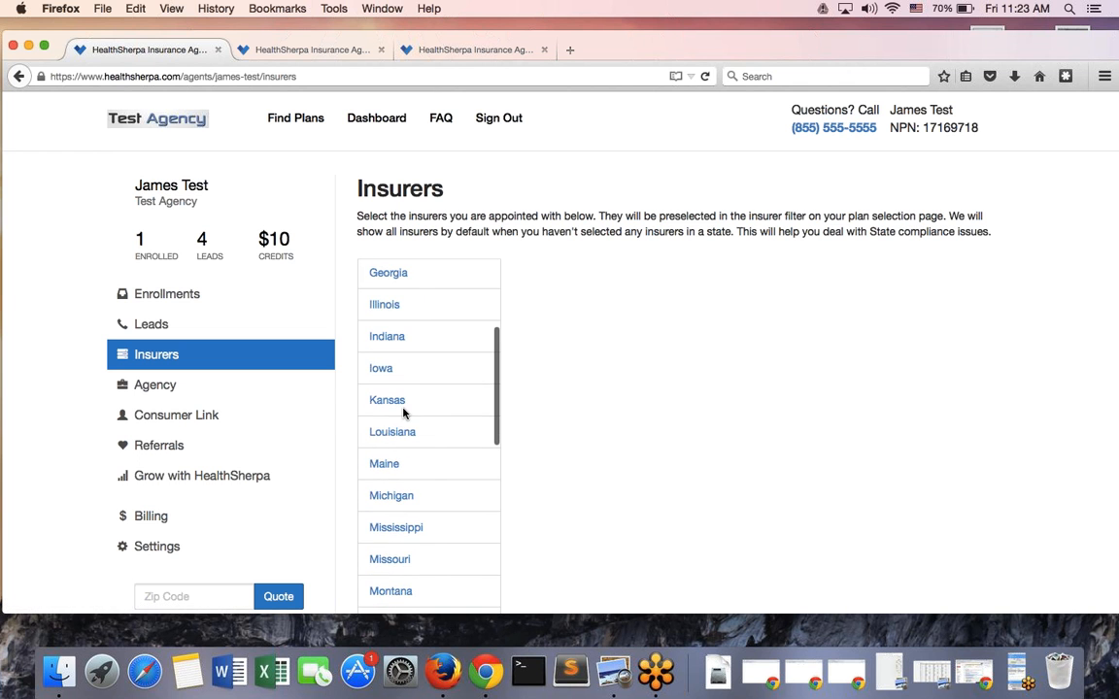
scroll(403, 412, "down", 3)
scroll(403, 410, "up", 7)
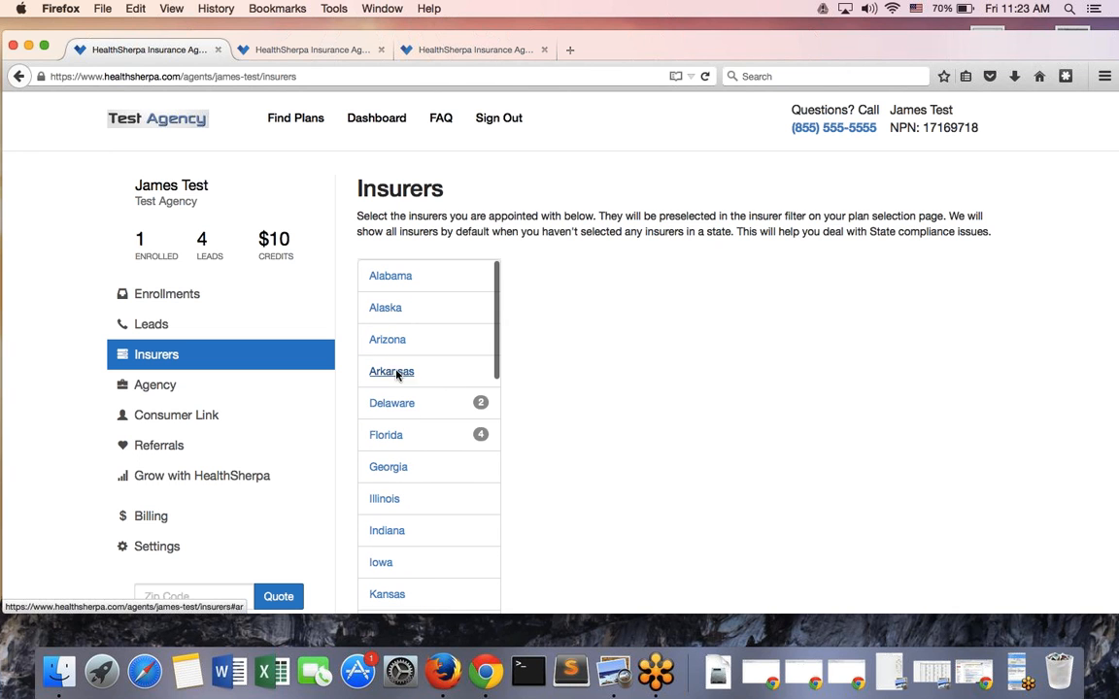
left_click(417, 406)
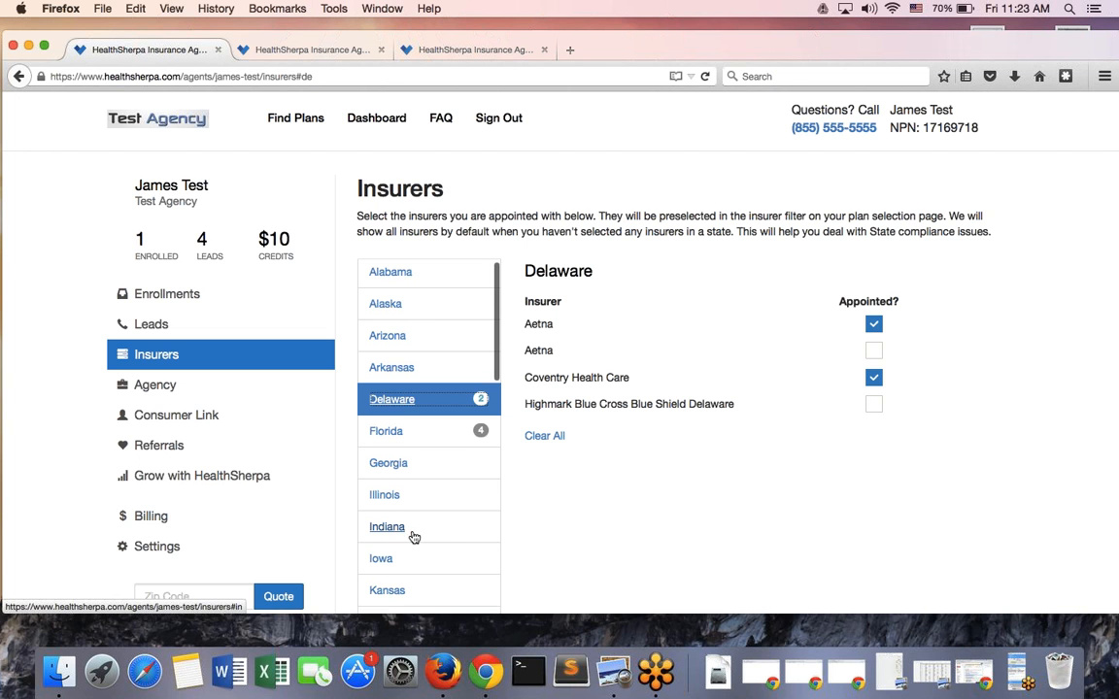
Switch to Florida and mark the second Aetna listing as appointed
scroll(411, 537, "down", 3)
scroll(412, 537, "up", 1)
left_click(382, 329)
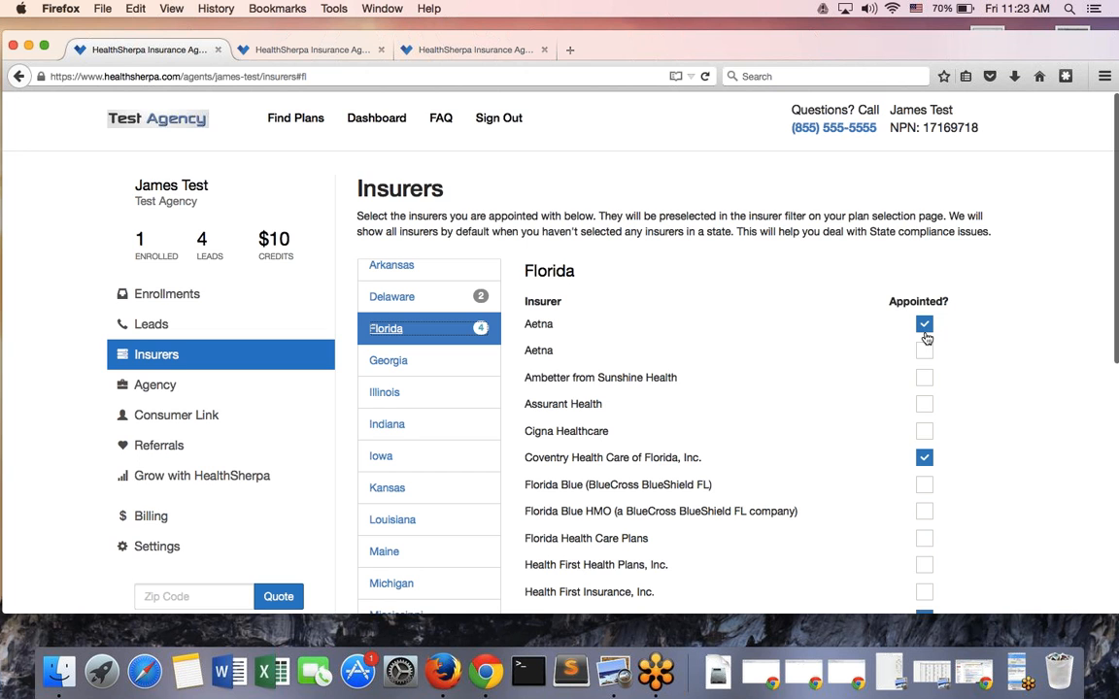
left_click(924, 351)
scroll(929, 352, "down", 1)
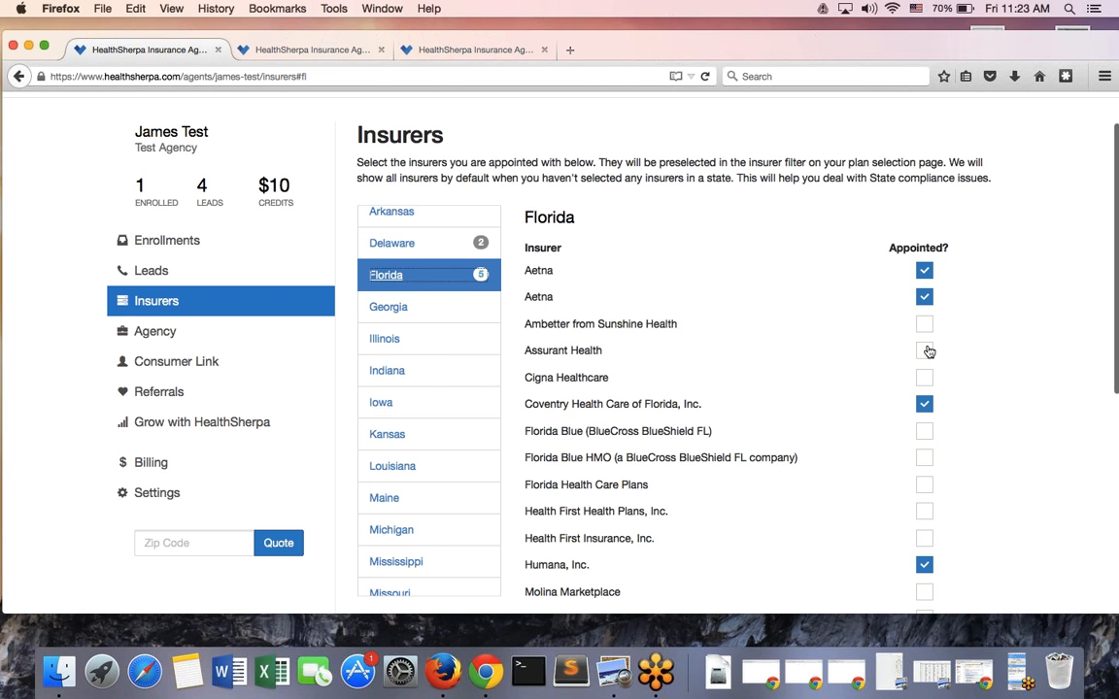
scroll(928, 351, "down", 4)
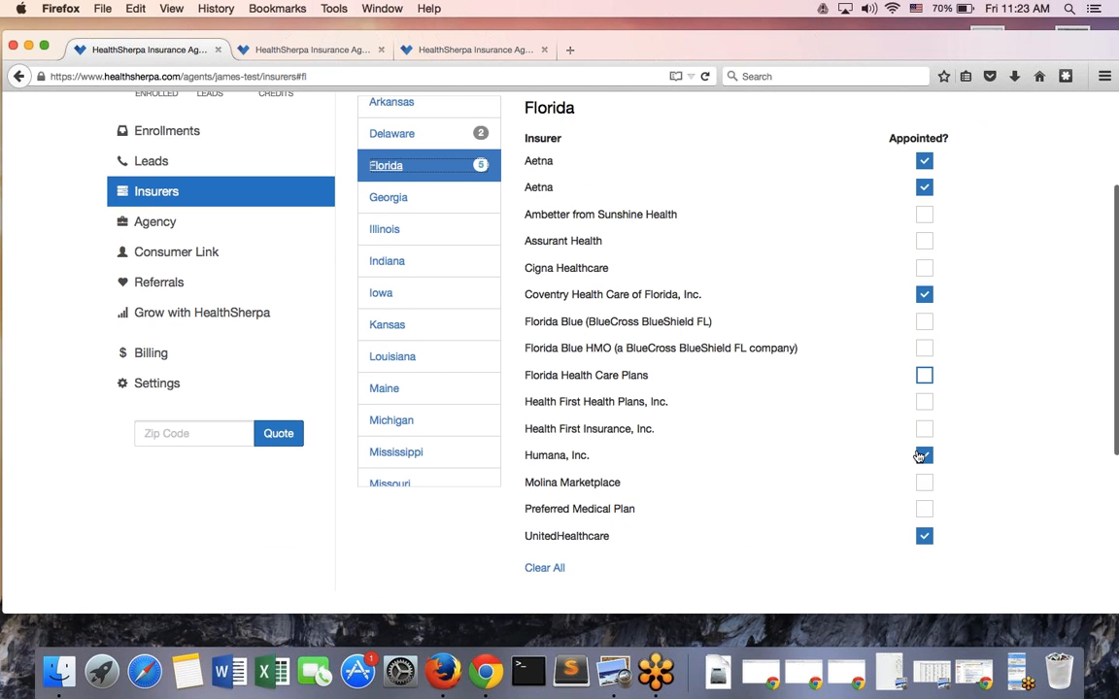
scroll(924, 449, "up", 5)
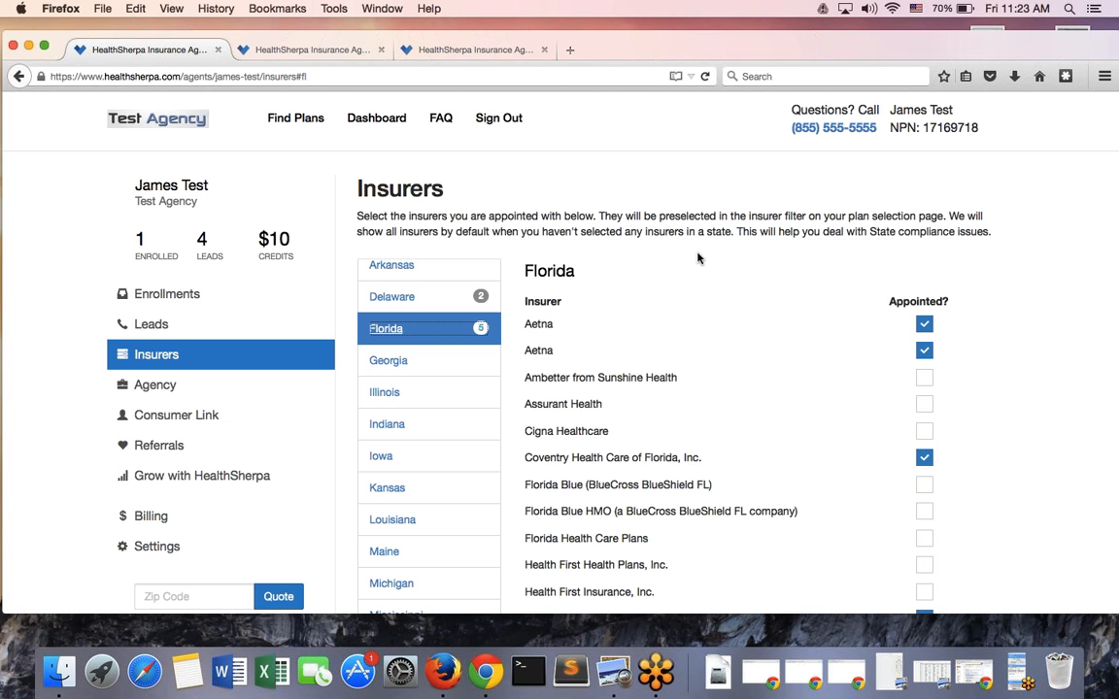
Open the Consumer Link page's Direct Link in a new tab
left_click(174, 417)
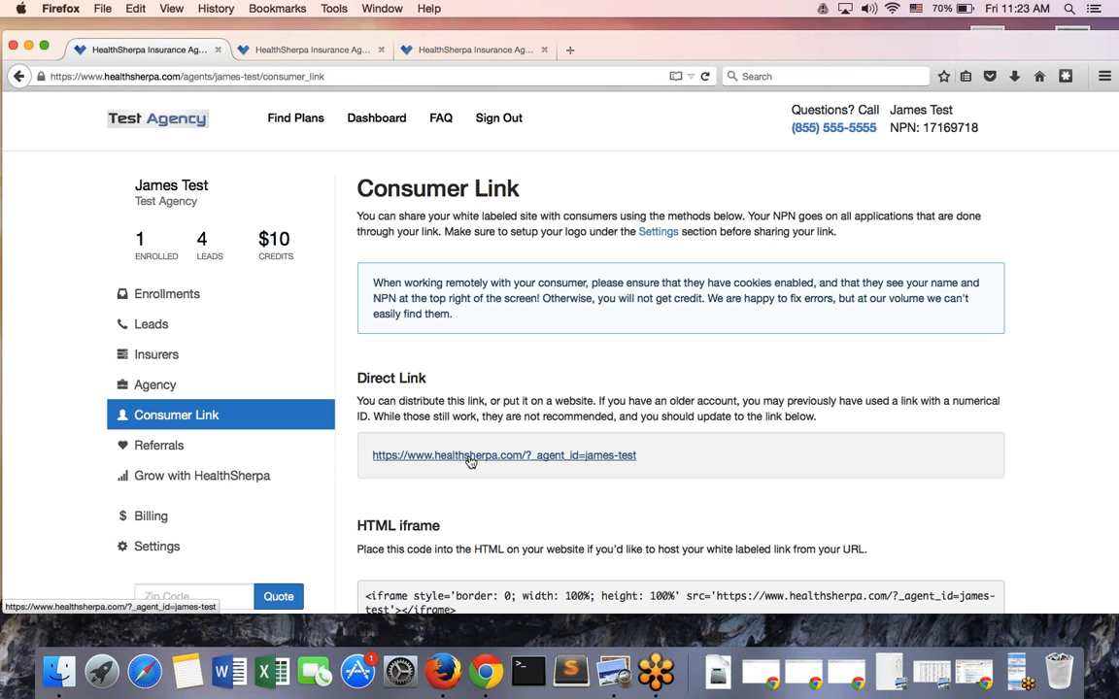
left_click(470, 455, "super")
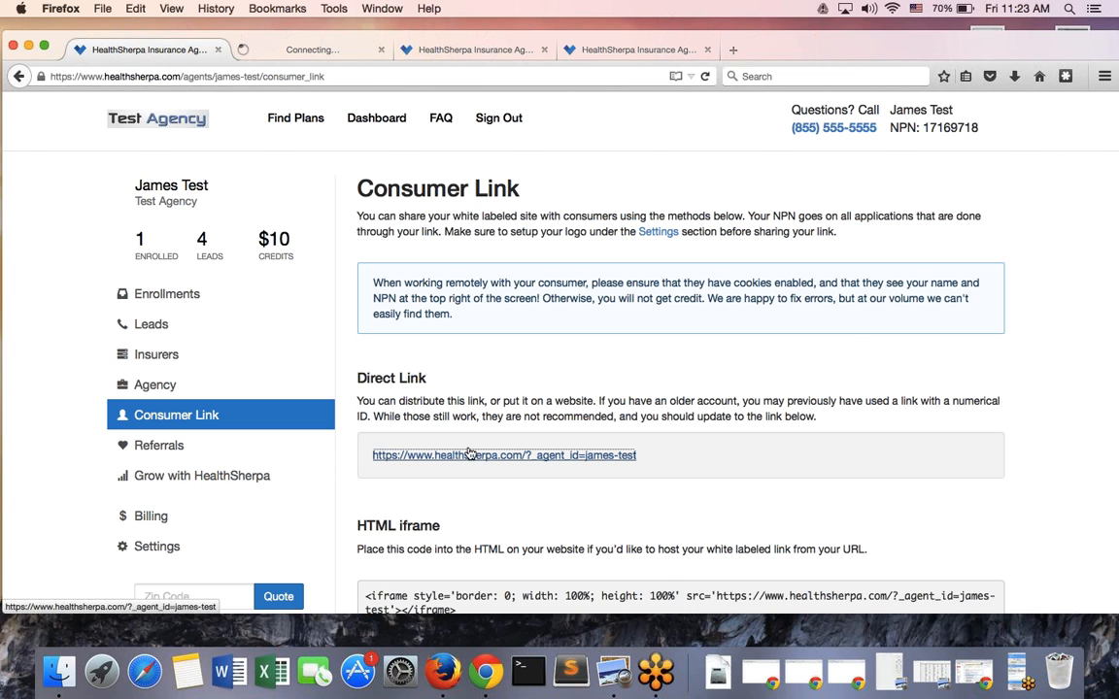
left_click(283, 51)
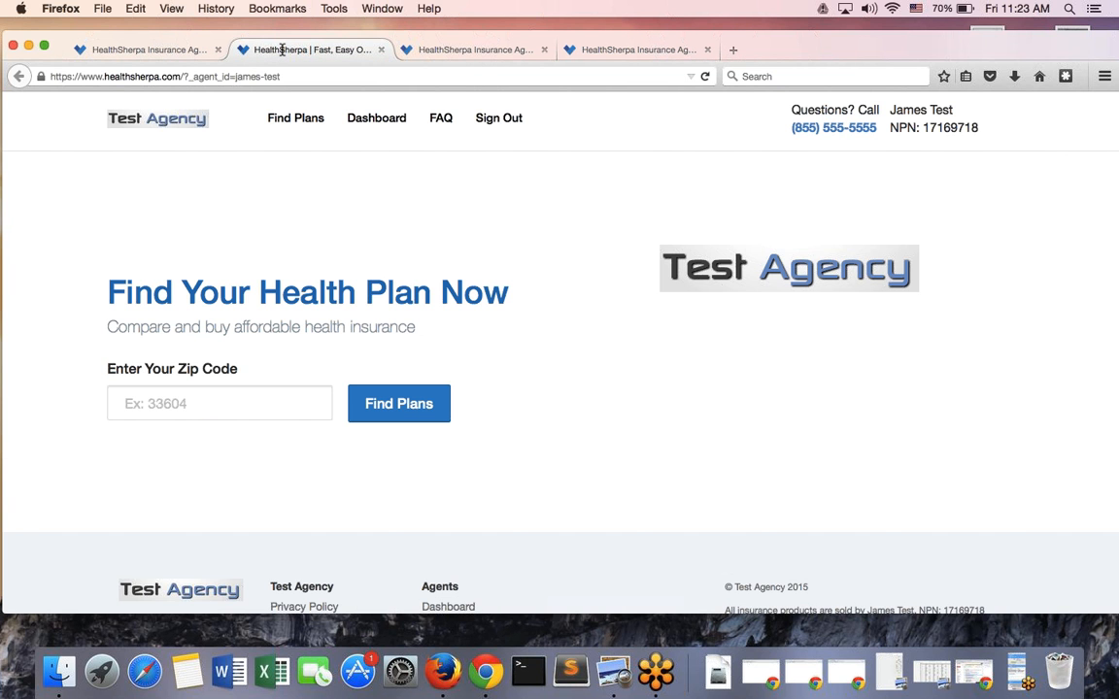
Search the consumer site for plans in ZIP 33604 and review the results
scroll(350, 330, "down", 2)
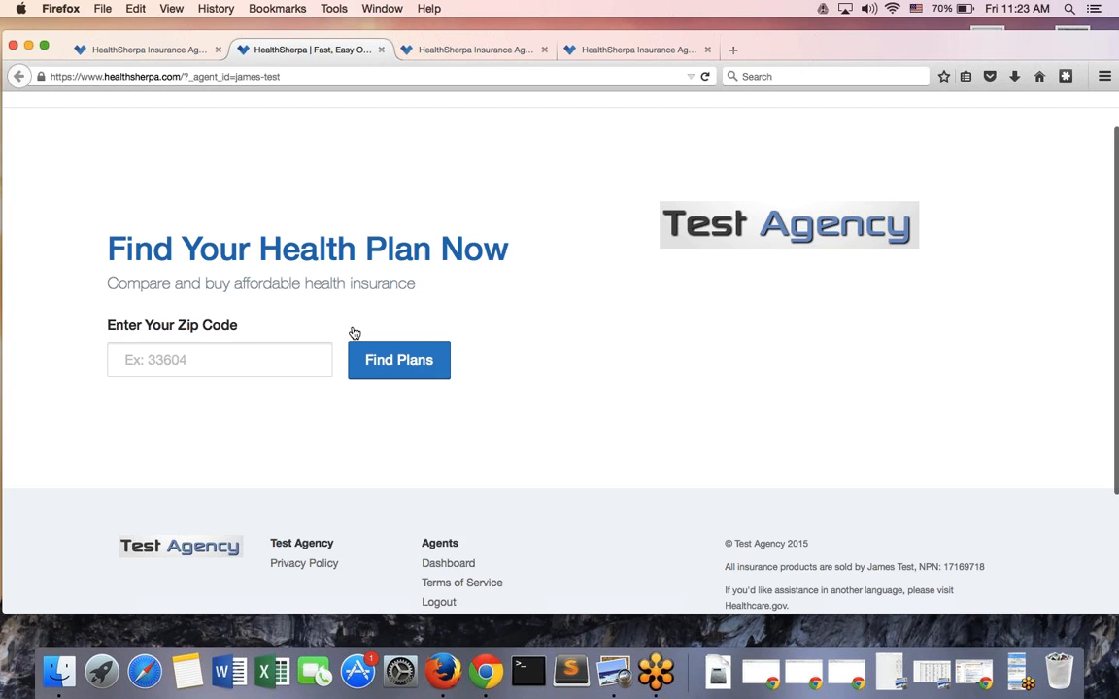
left_click(268, 352)
type("33604")
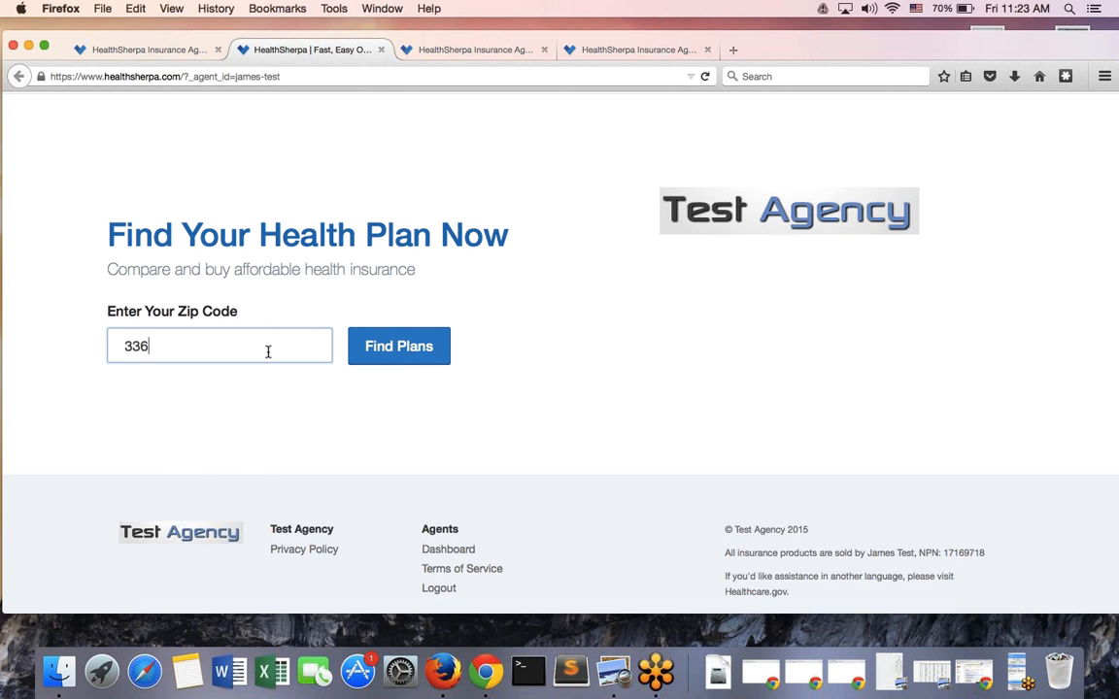
left_click(399, 352)
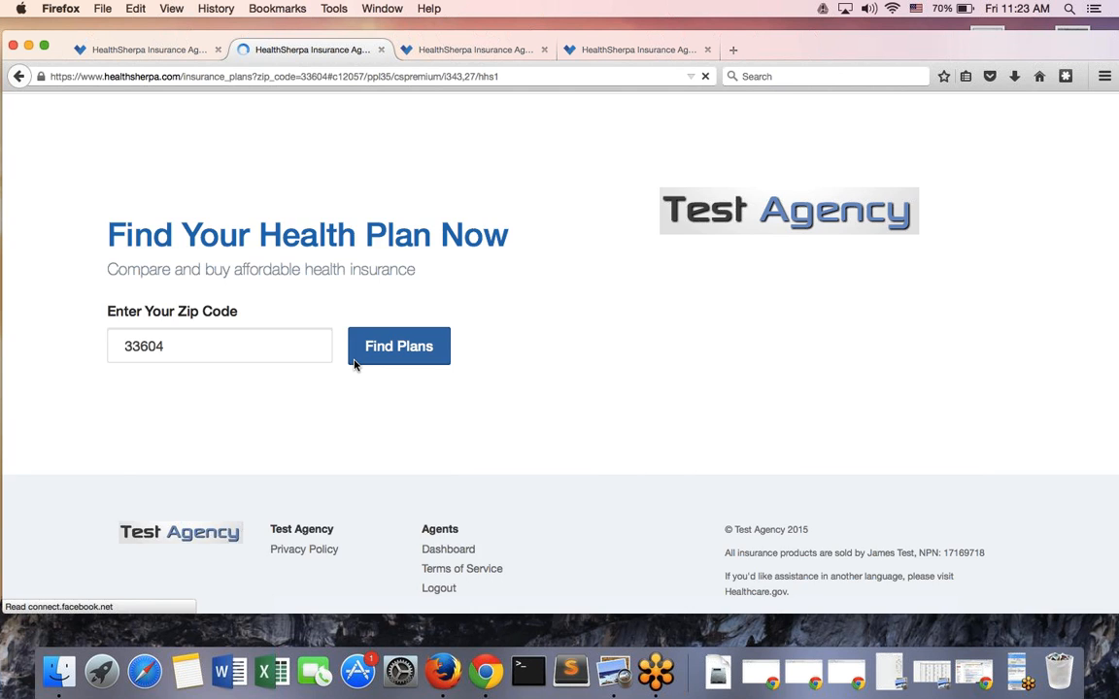
scroll(302, 360, "down", 5)
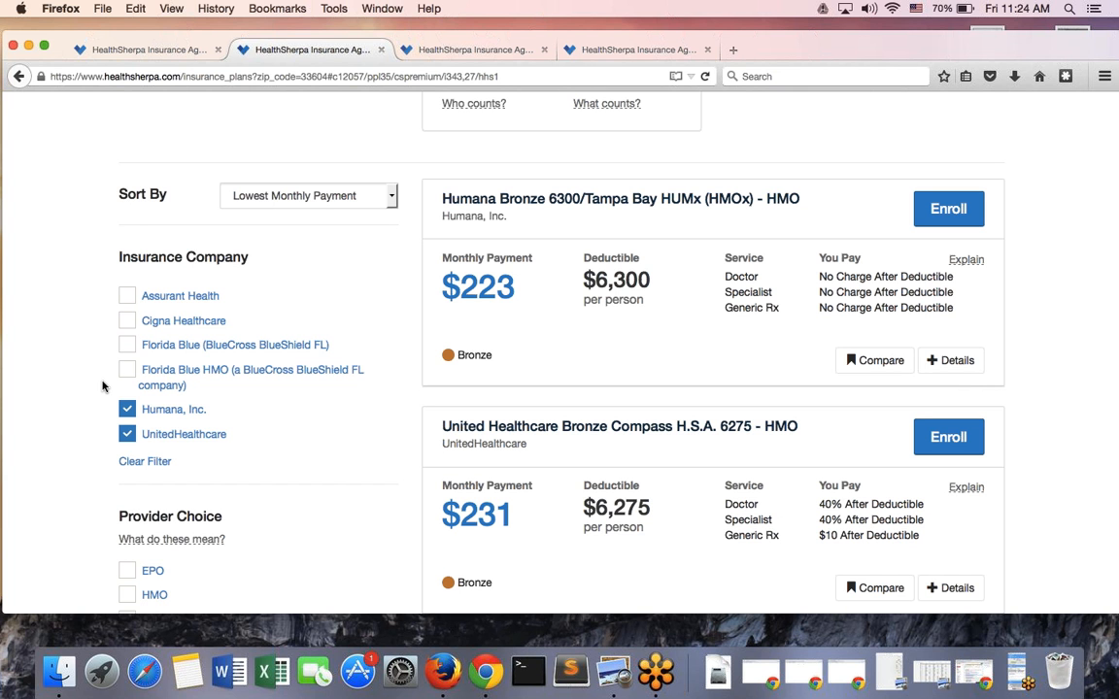
Back in the agent portal, look over the Insurers and Agency pages, then sign out
left_click(160, 48)
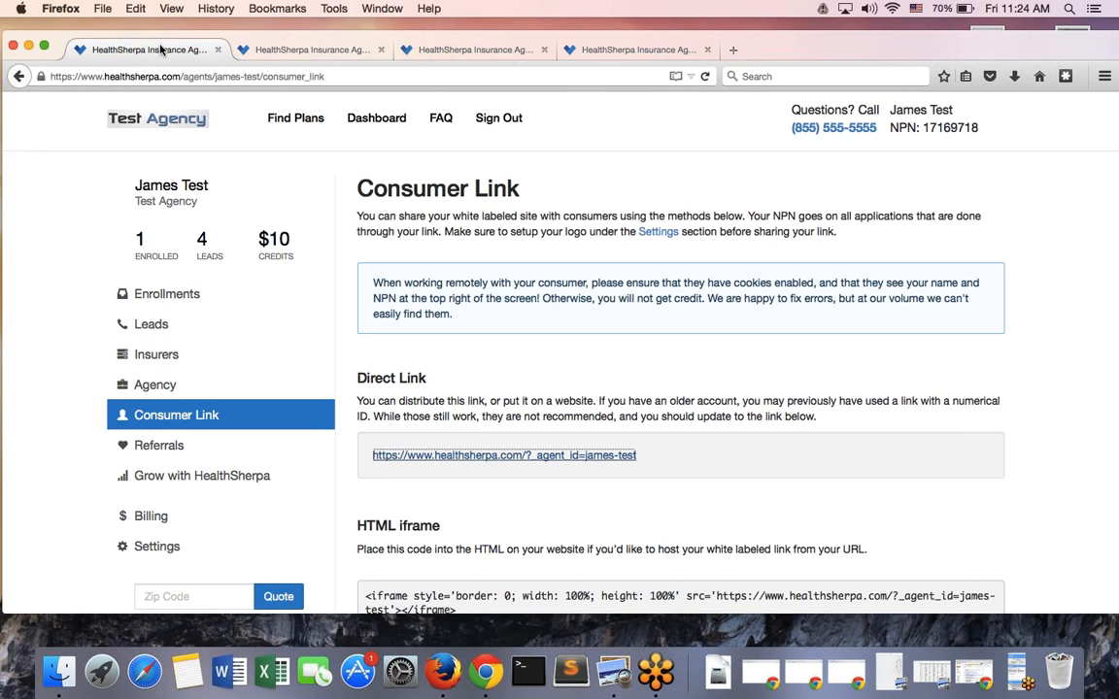
left_click(243, 360)
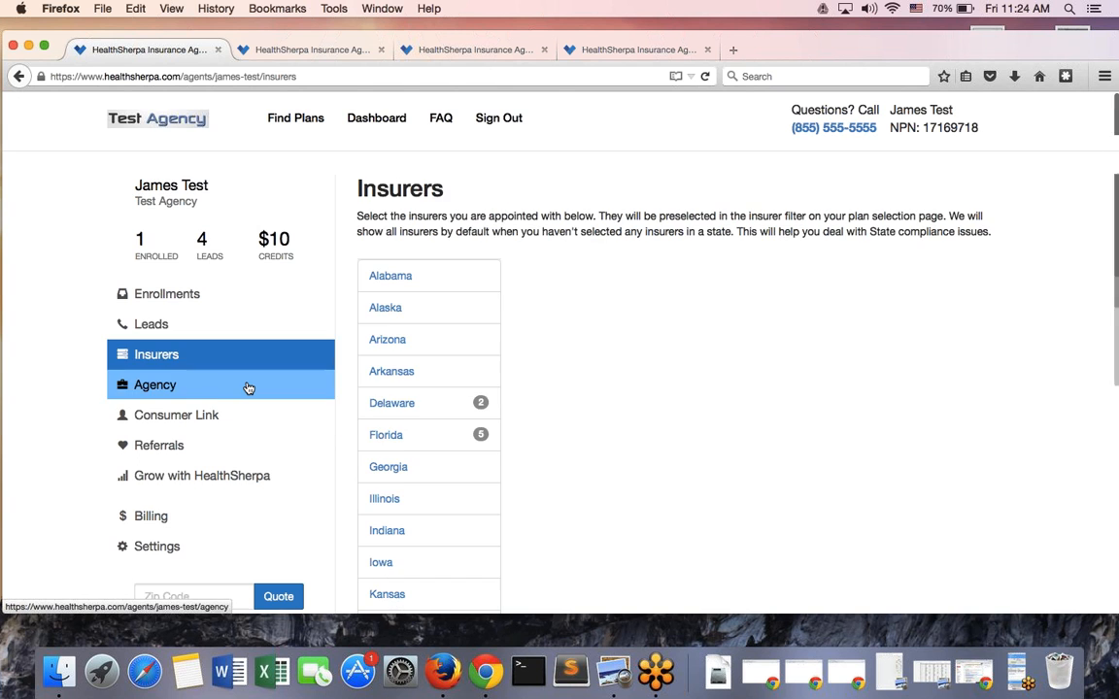
scroll(607, 392, "down", 2)
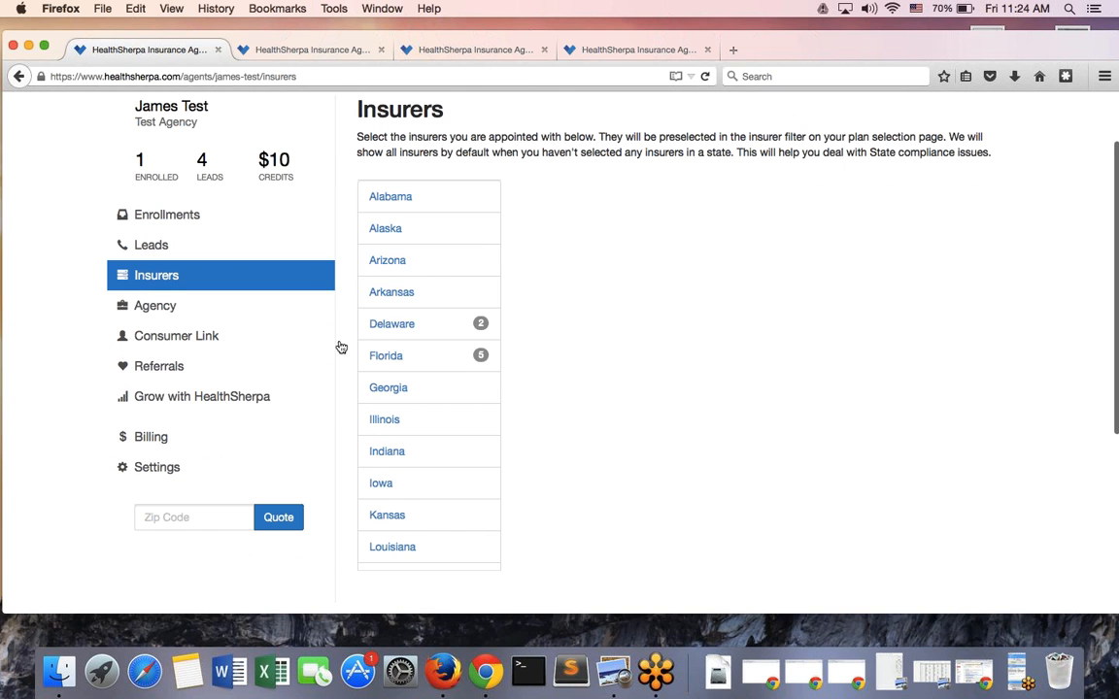
left_click(246, 304)
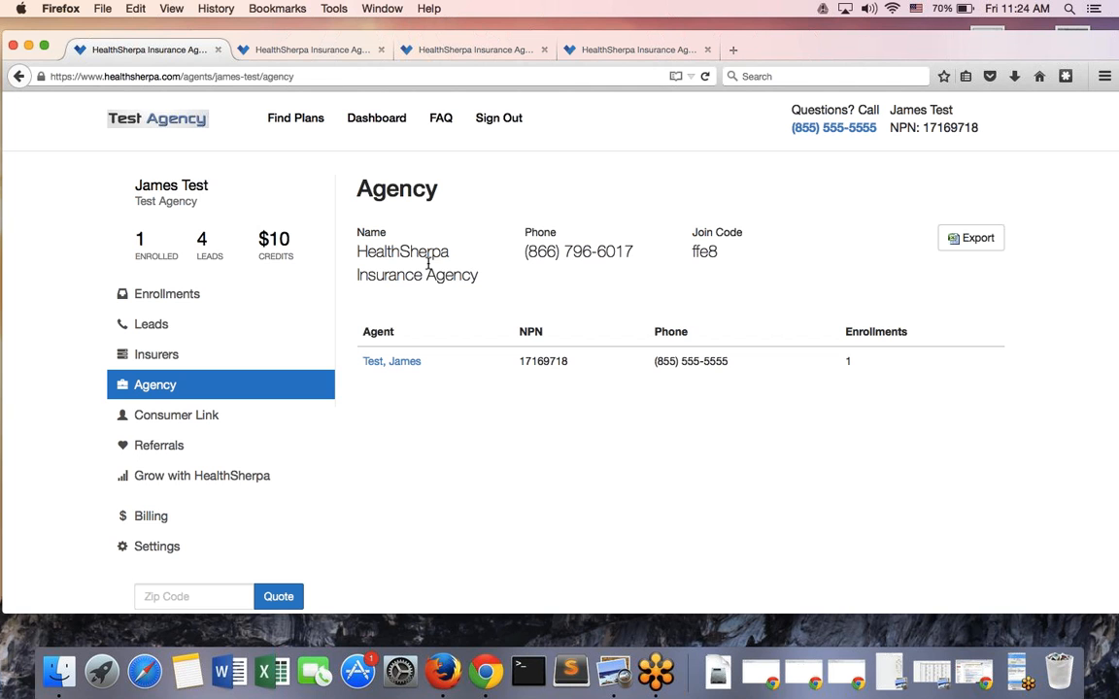
left_click(506, 118)
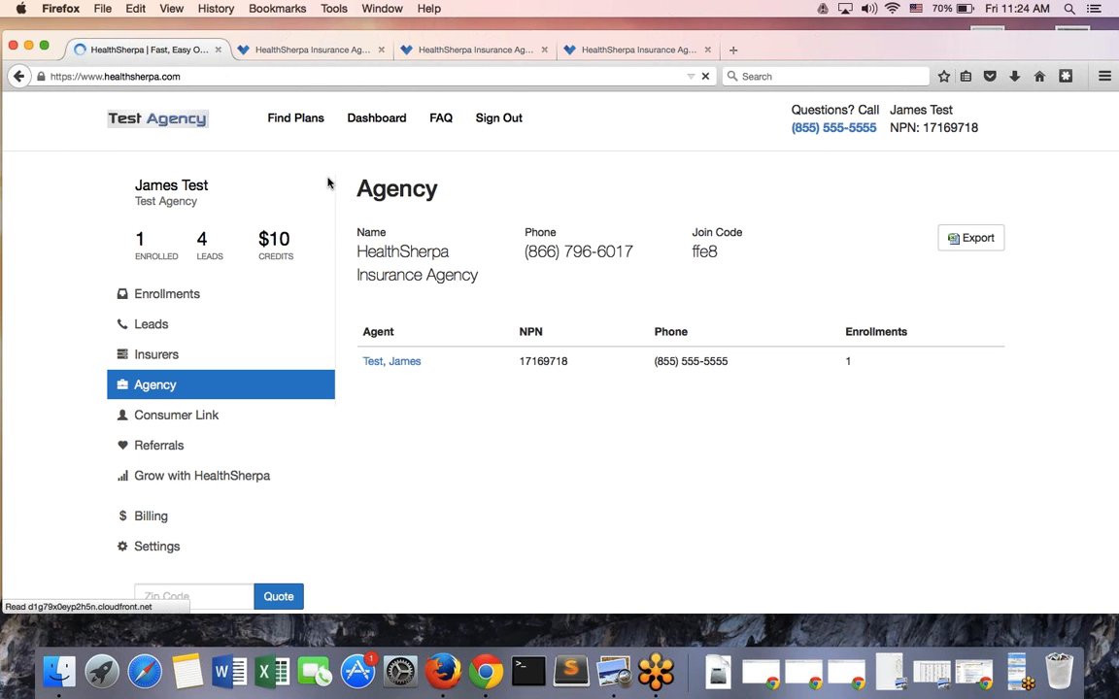
Log in with the agent's email and password, removing an extra dot from the email
left_click(452, 118)
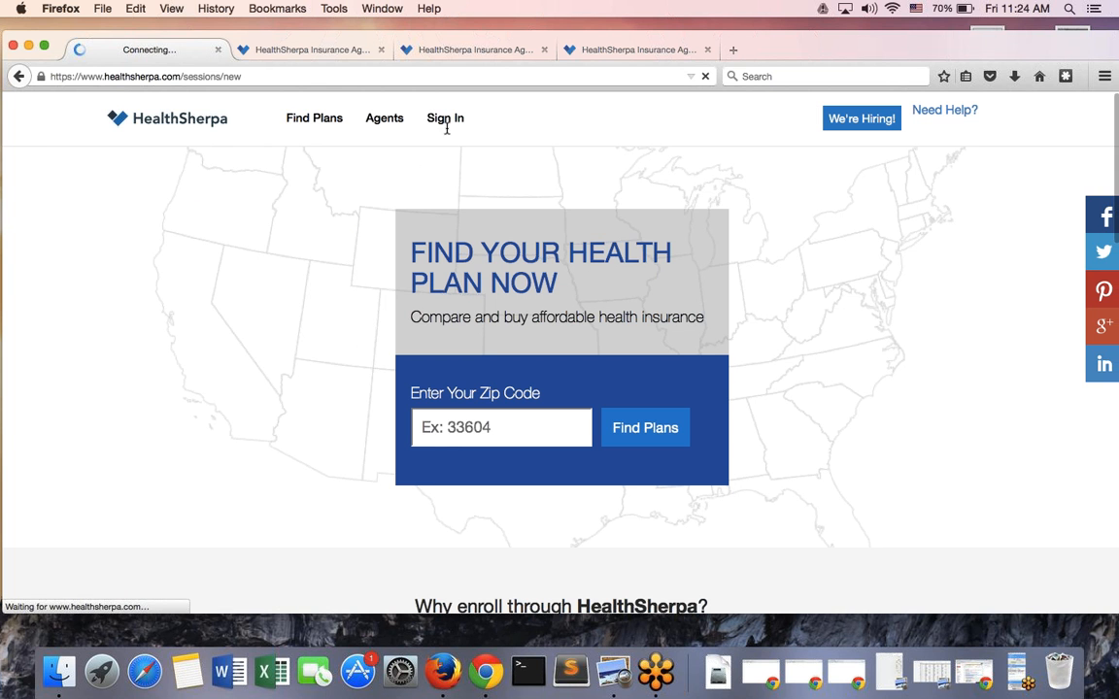
left_click(312, 309)
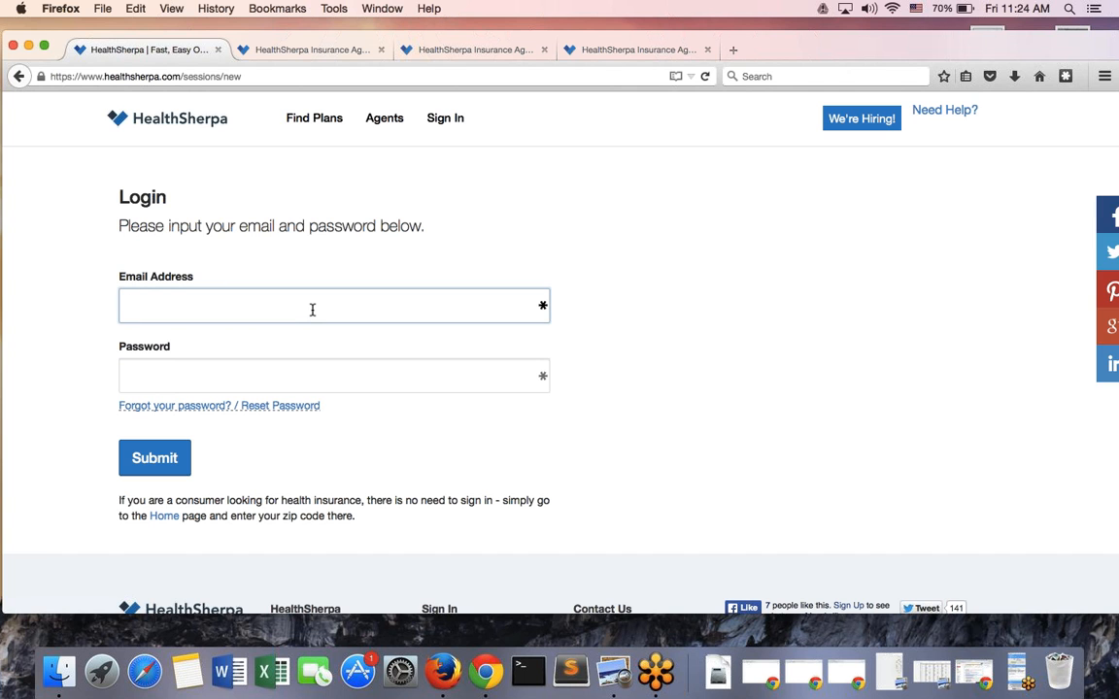
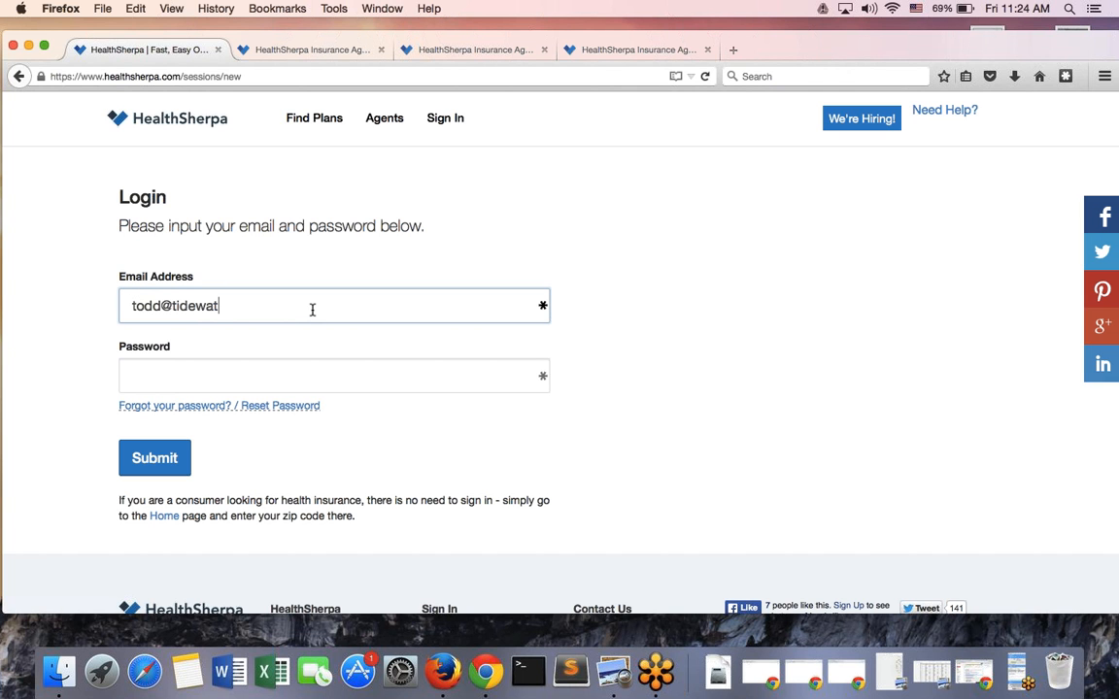
key("Tab")
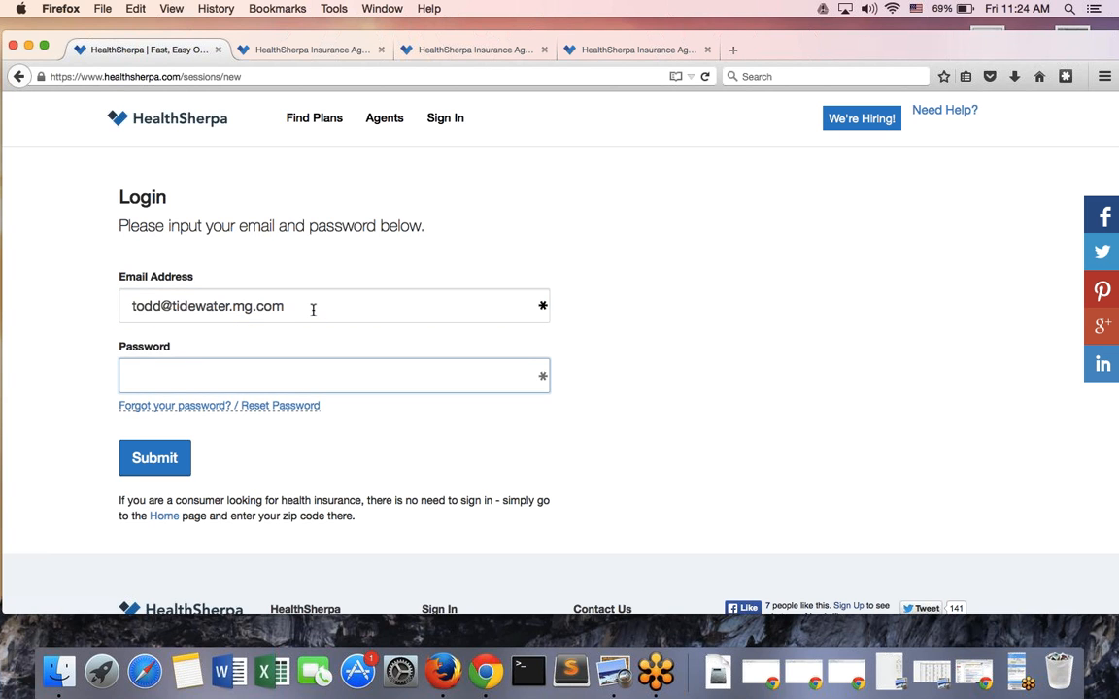
left_click(233, 307)
key("BackSpace")
left_click(271, 375)
type("•••••••")
left_click(150, 470)
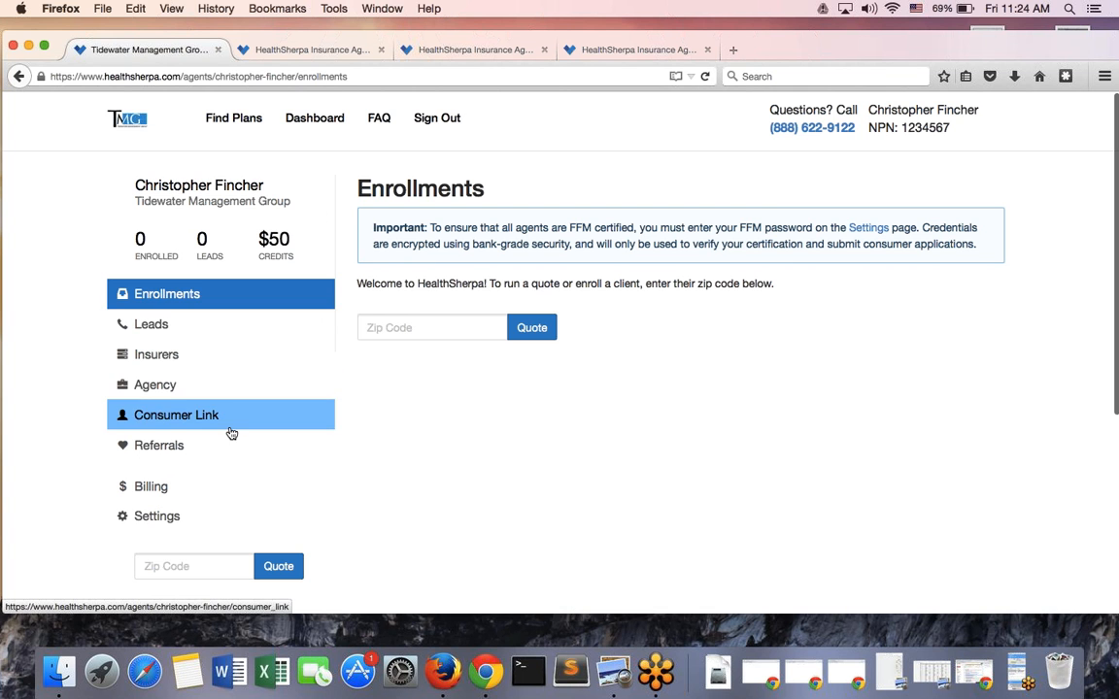
Open the Agency page and scroll through Tidewater Management Group's details and phone number
left_click(195, 388)
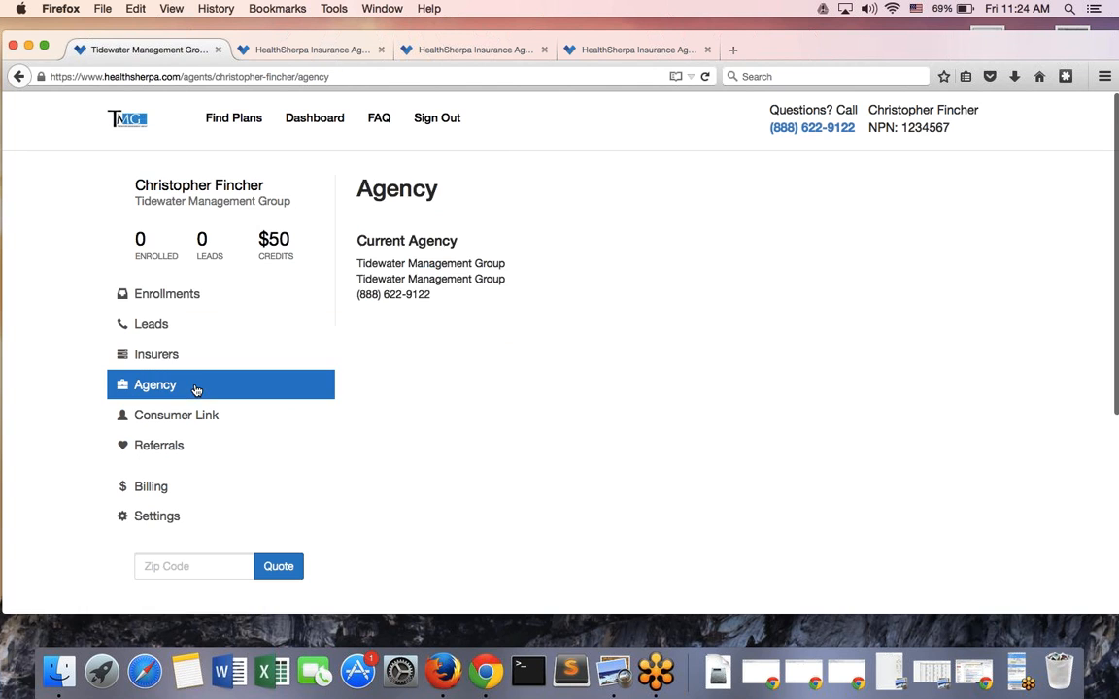
scroll(418, 330, "down", 1)
scroll(418, 330, "down", 1)
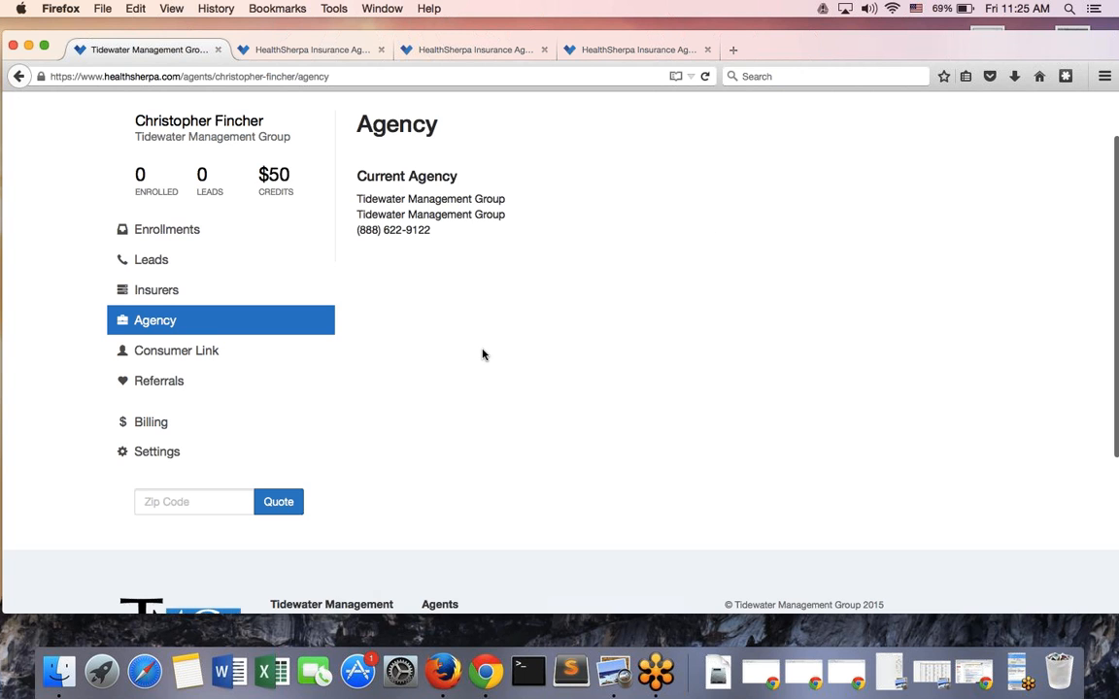
scroll(481, 353, "up", 2)
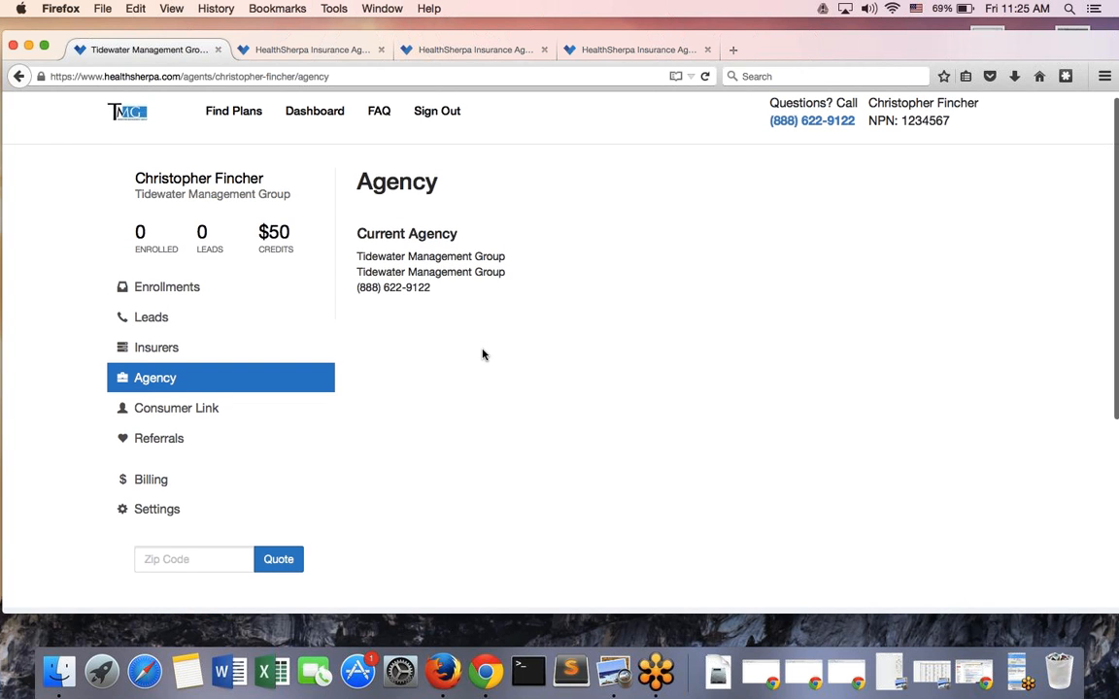
scroll(481, 354, "down", 1)
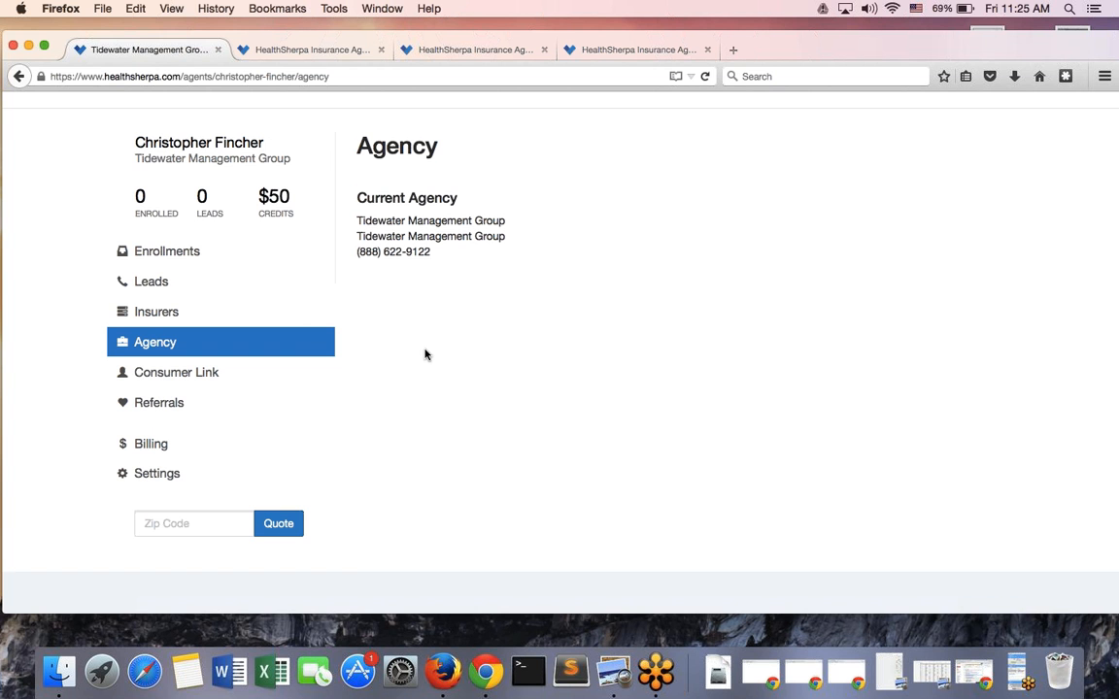
Open the Consumer Link page and look over its sharing options
left_click(246, 373)
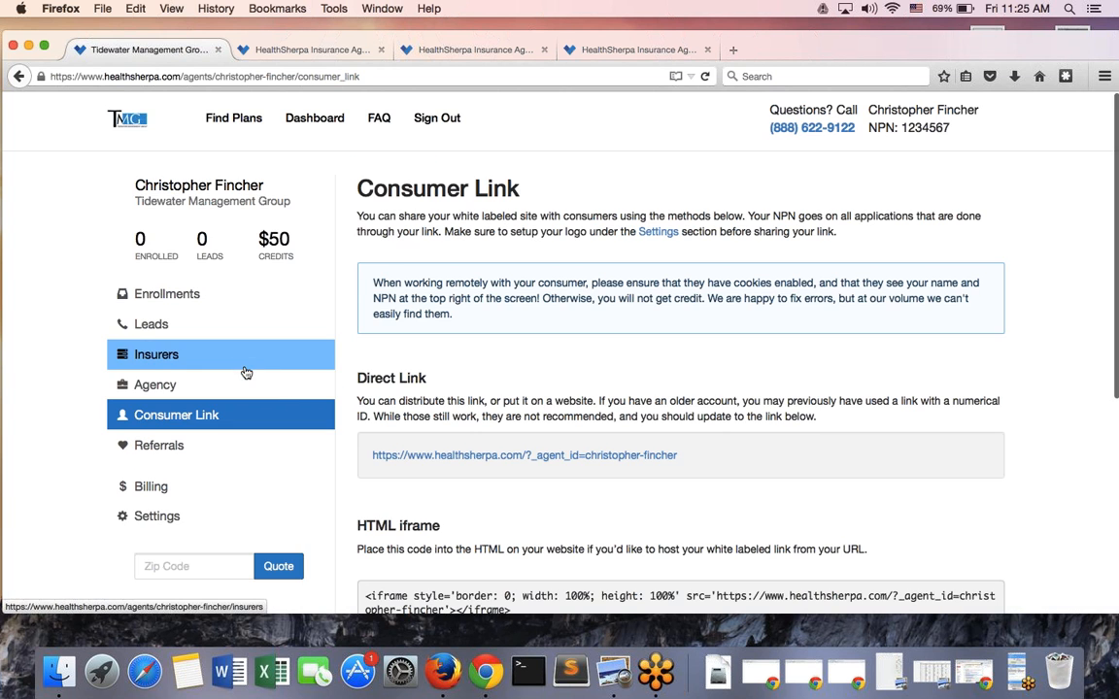
scroll(399, 396, "down", 5)
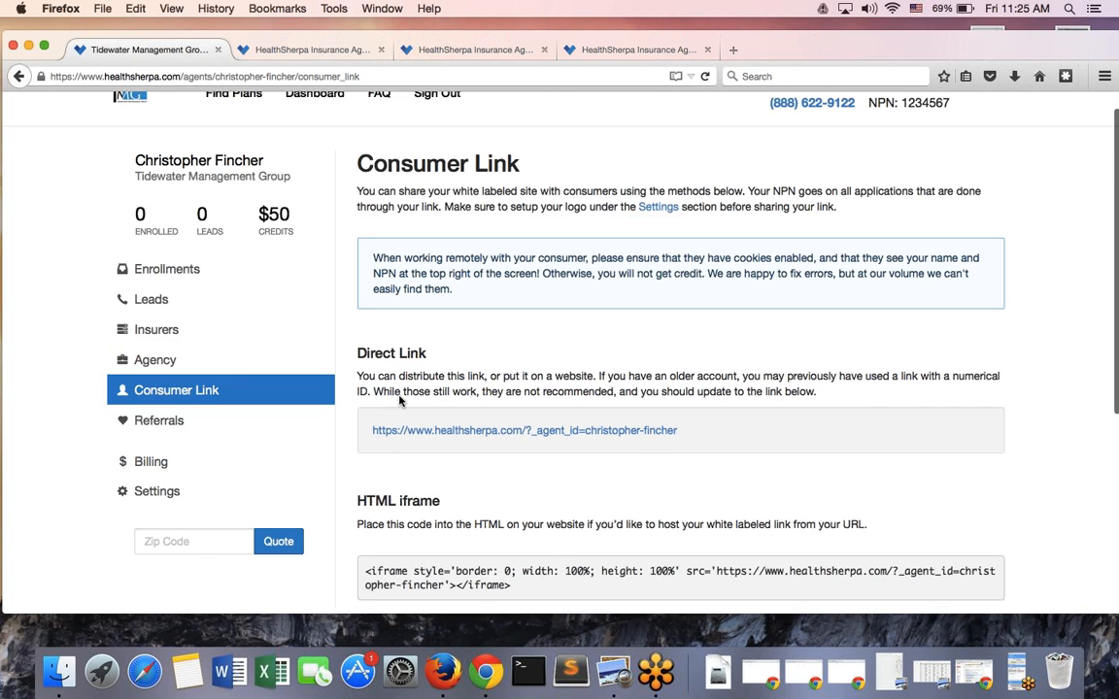
scroll(399, 396, "up", 3)
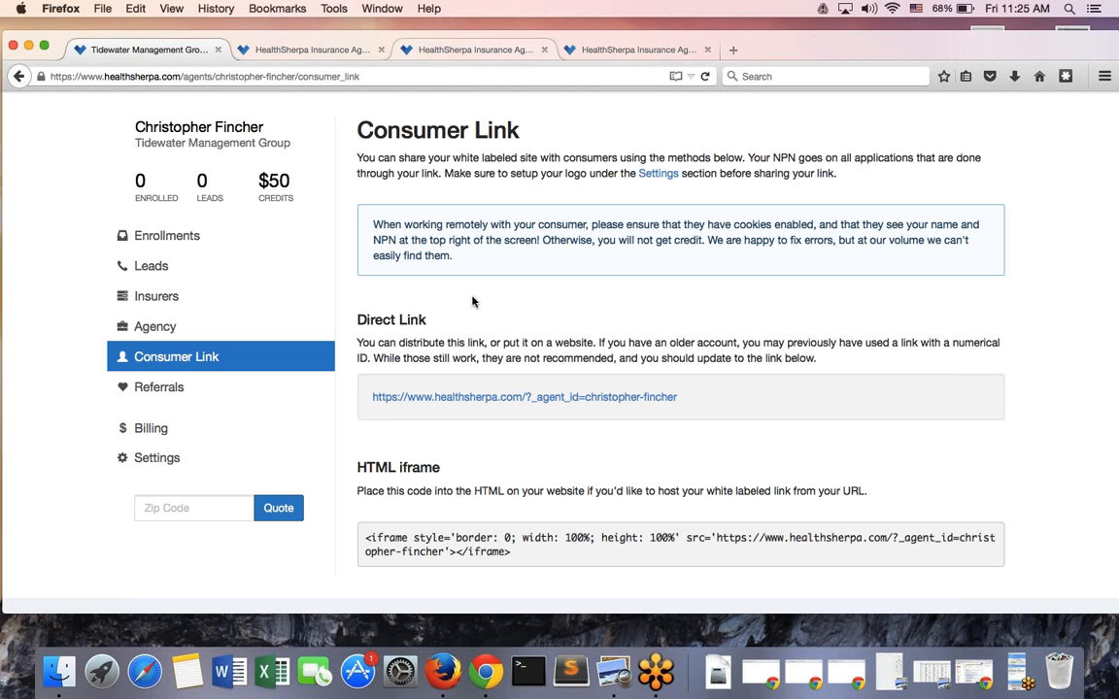
scroll(520, 418, "down", 2)
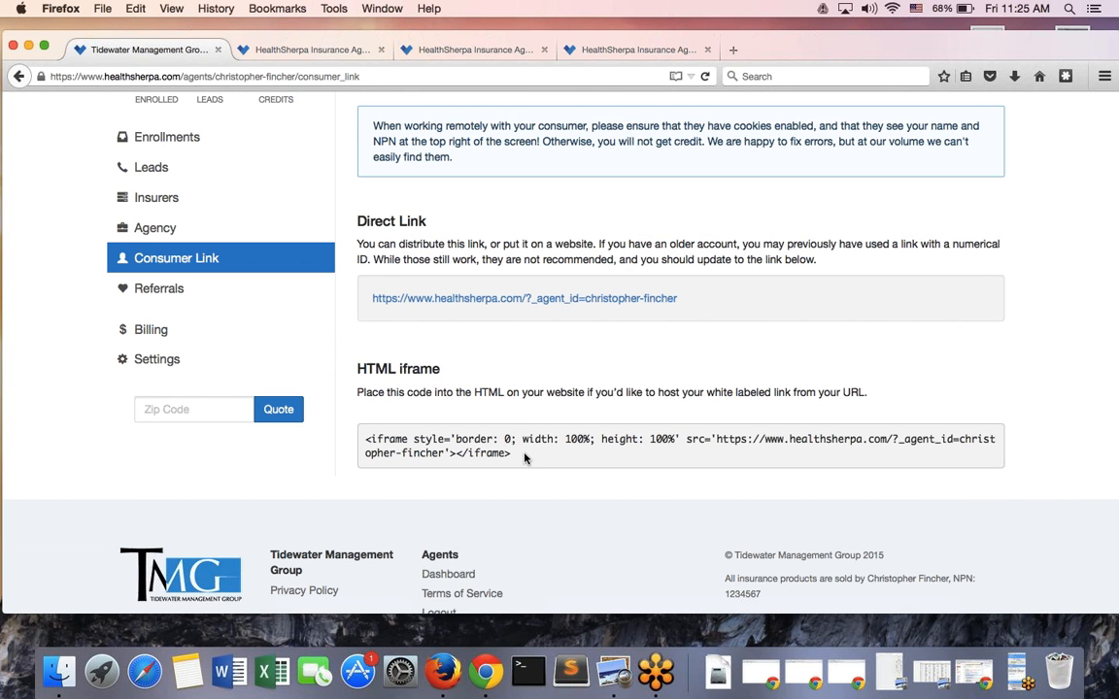
scroll(524, 458, "up", 3)
Preview the white-labeled consumer home page in a new tab, then open Referrals
left_click(525, 455)
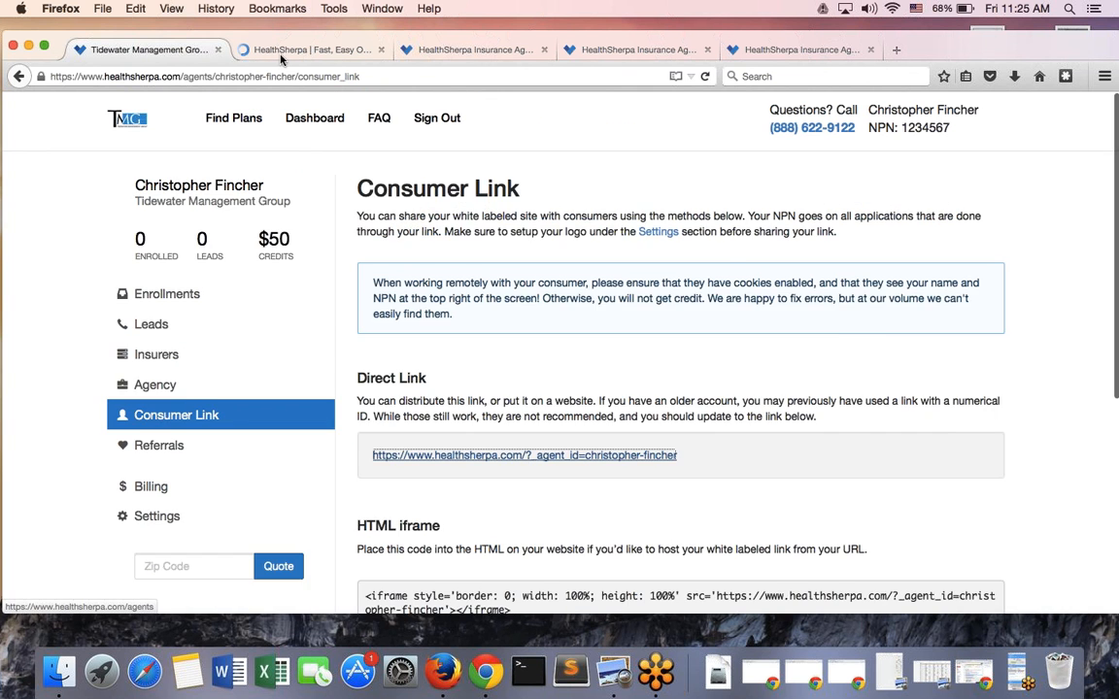
left_click(281, 56)
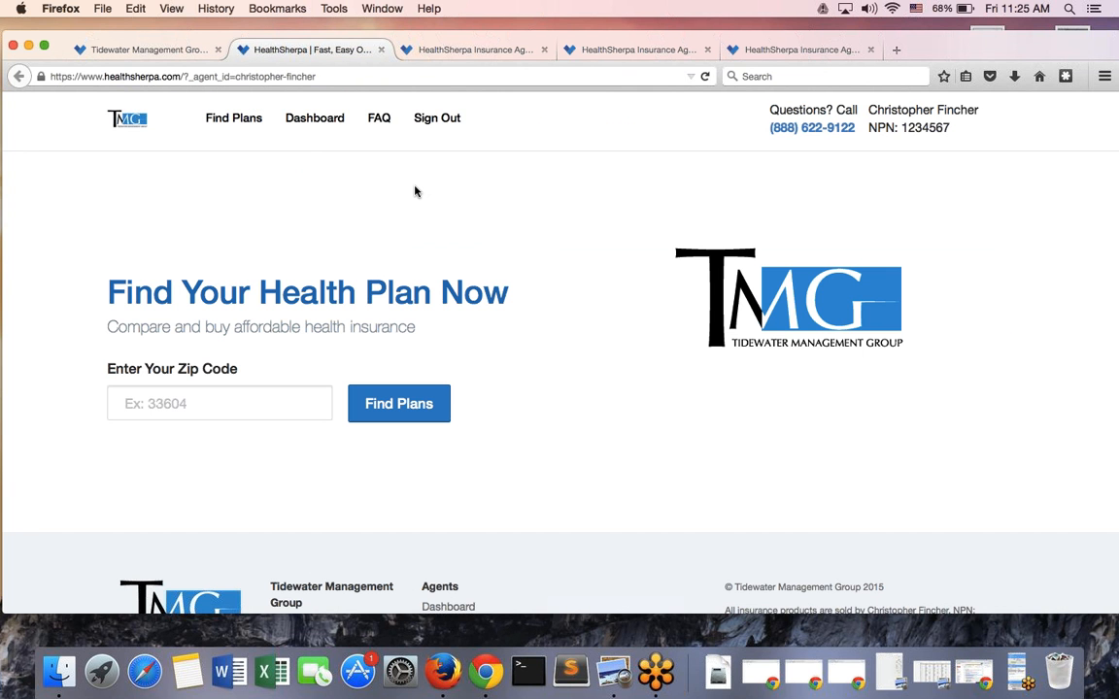
left_click(127, 48)
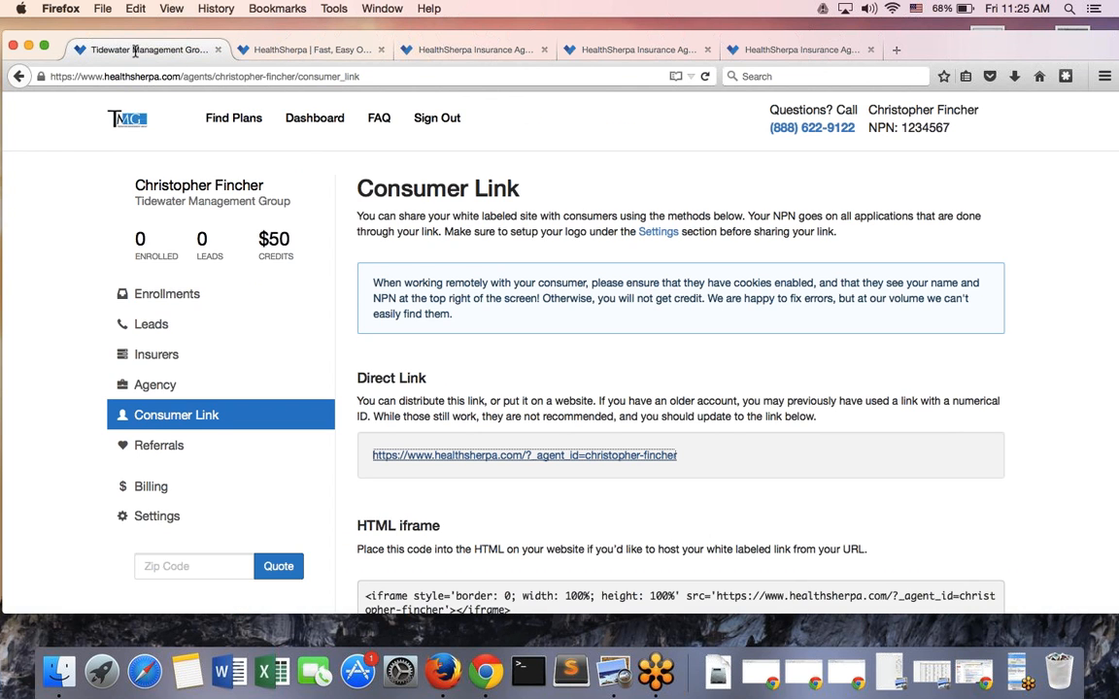
left_click(237, 454)
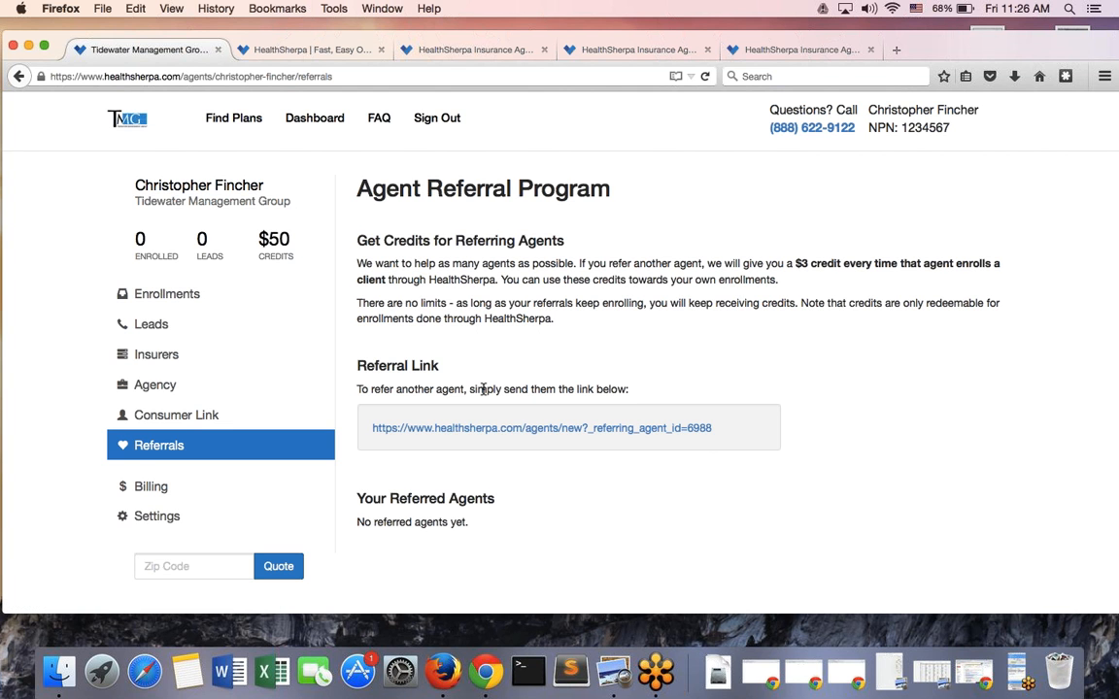
Browse the agent Settings, check that Billing shows no payments, then return to Settings
left_click(198, 514)
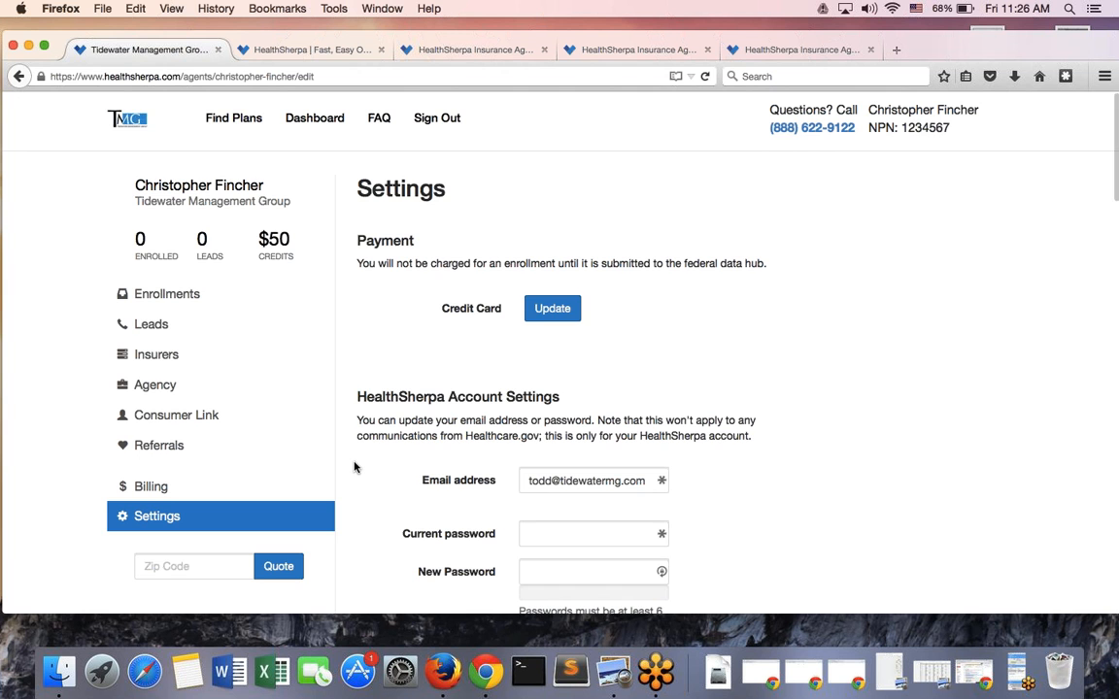
scroll(352, 467, "down", 1)
scroll(353, 467, "down", 1)
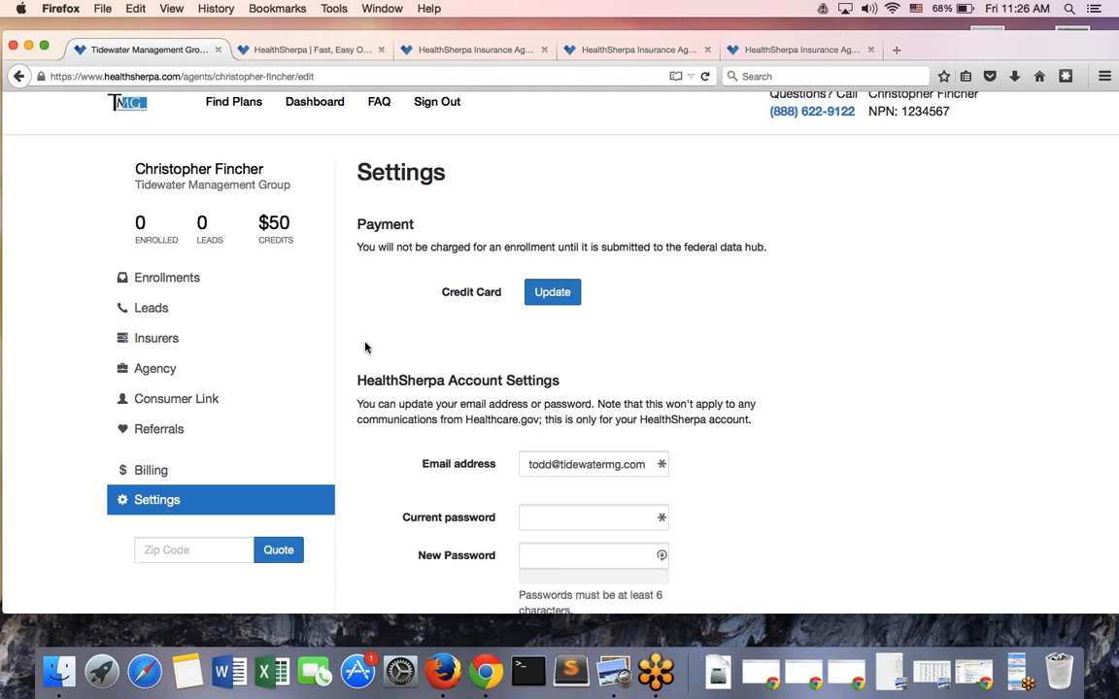
left_click(252, 471)
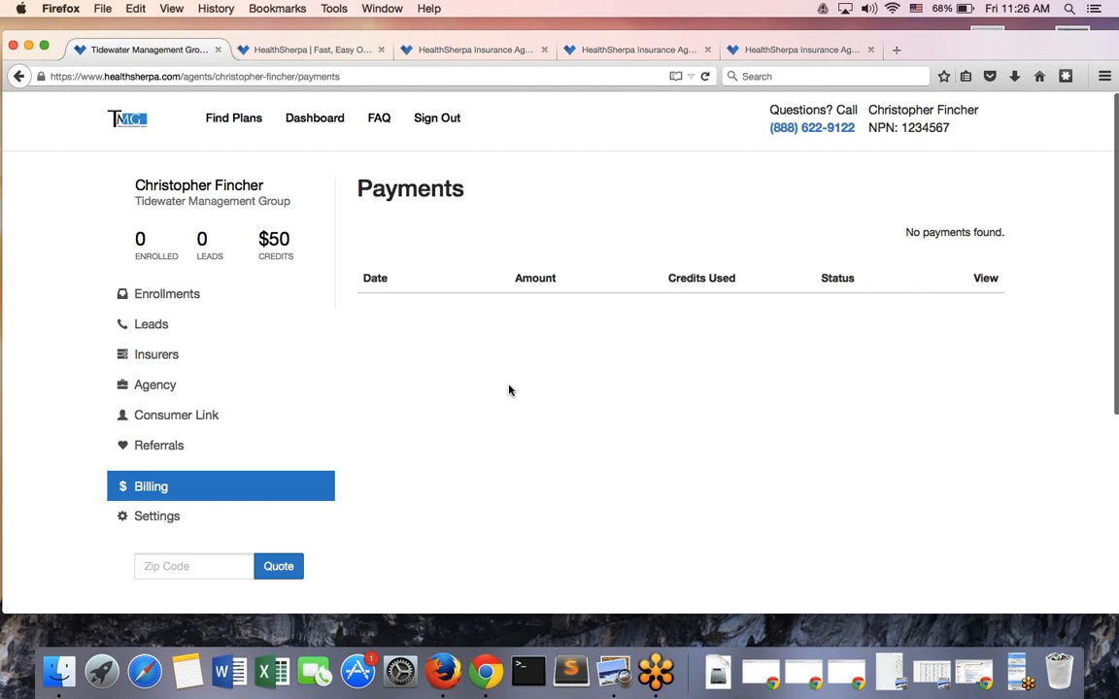
left_click(180, 524)
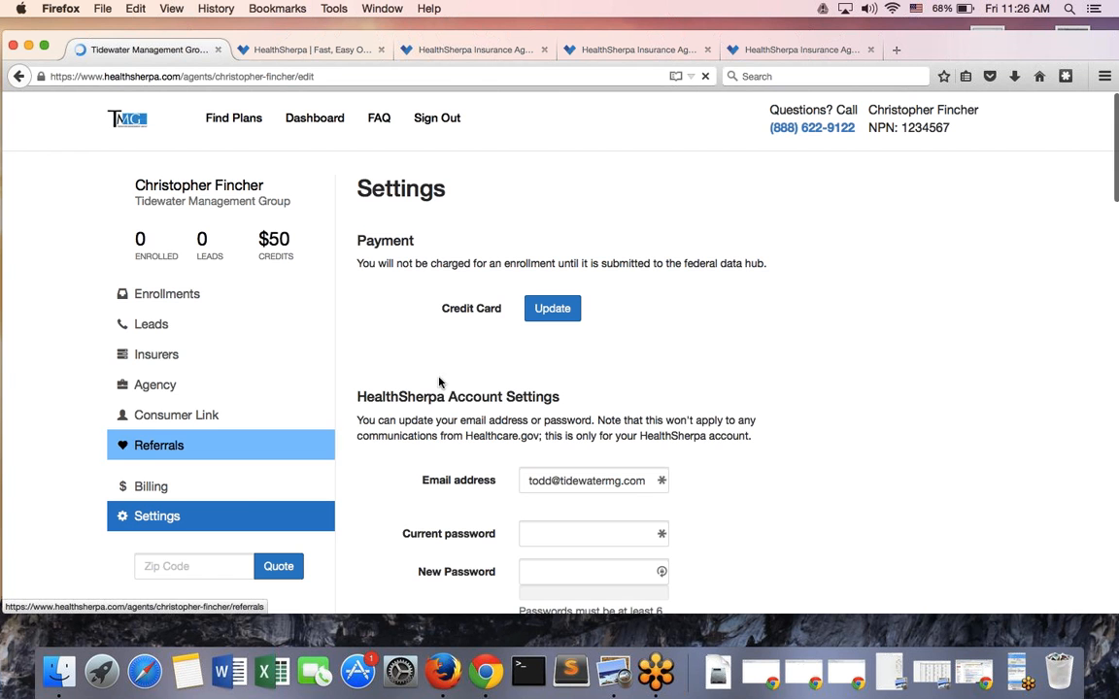
scroll(452, 370, "down", 1)
scroll(452, 370, "down", 8)
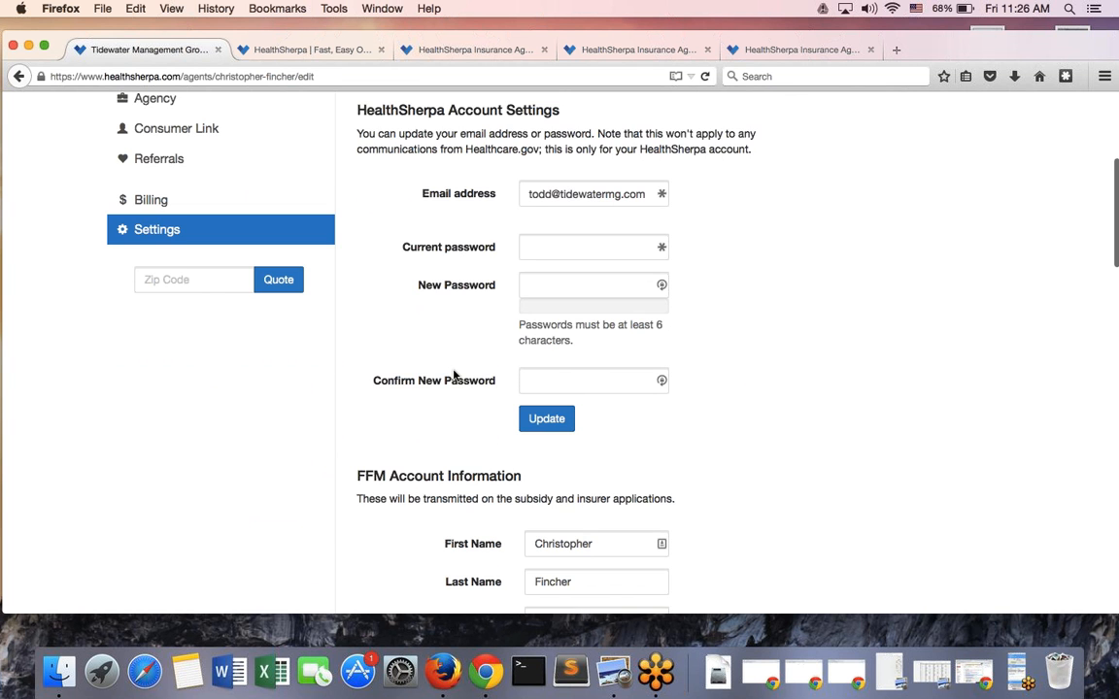
scroll(453, 375, "down", 2)
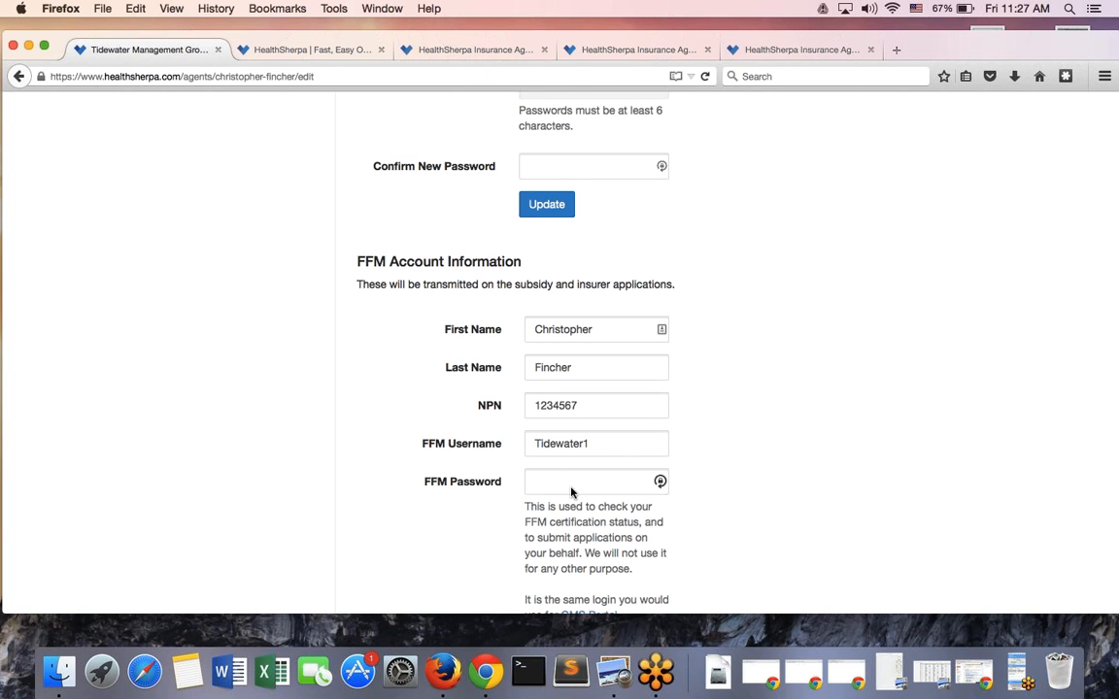
scroll(344, 470, "down", 2)
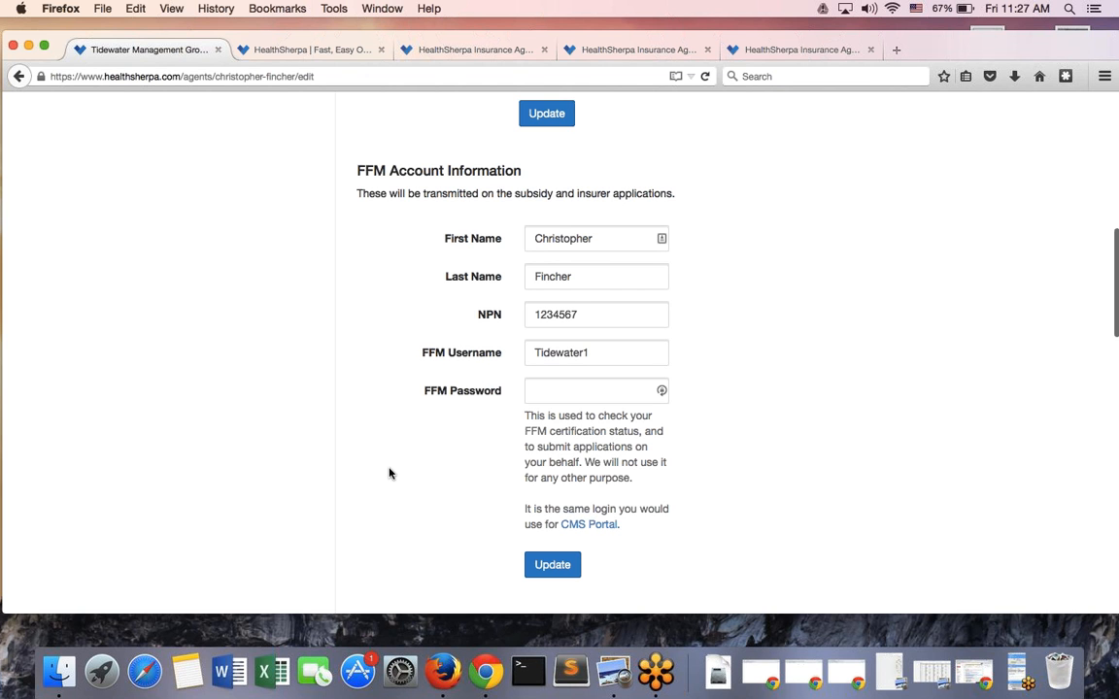
scroll(388, 473, "down", 5)
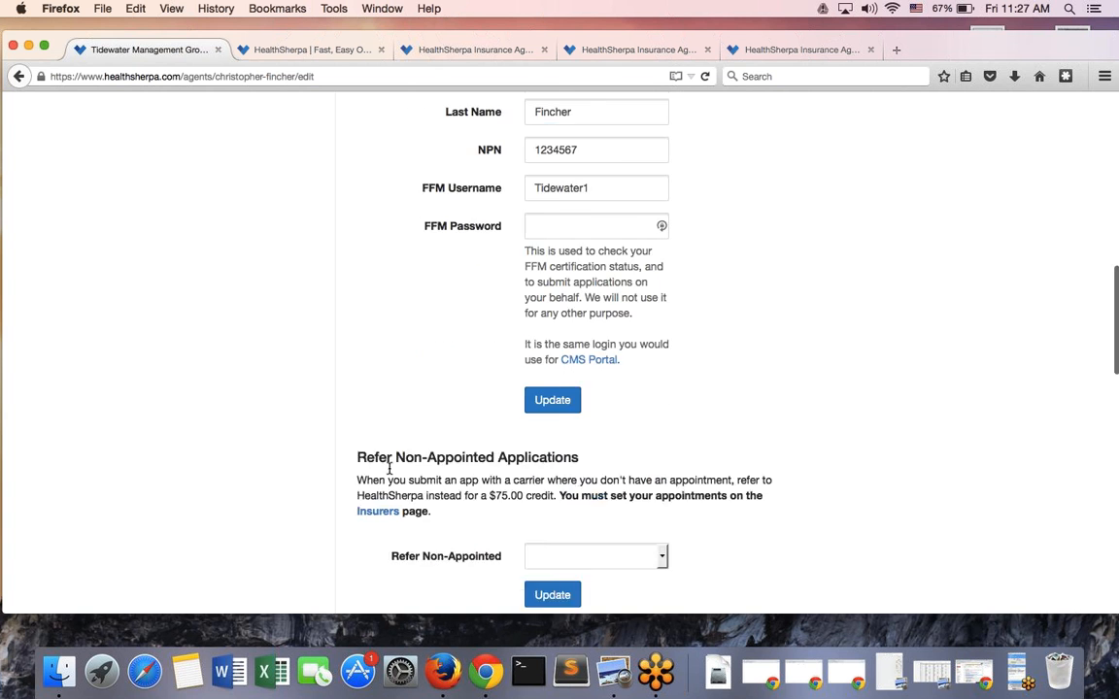
scroll(388, 468, "down", 3)
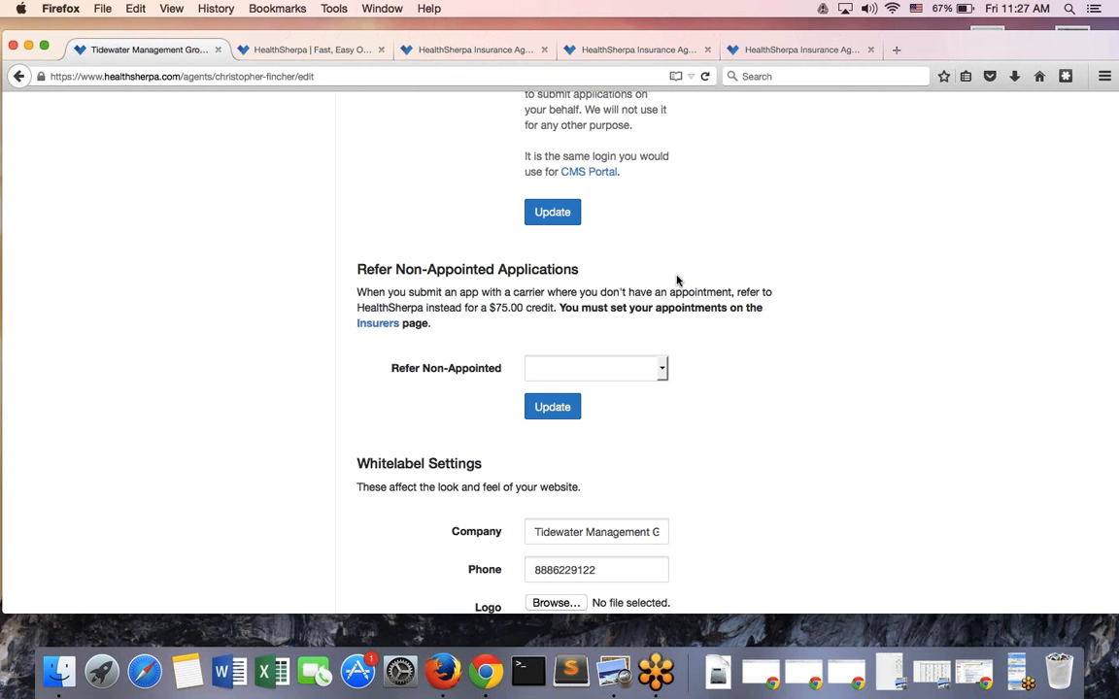
left_click(663, 377)
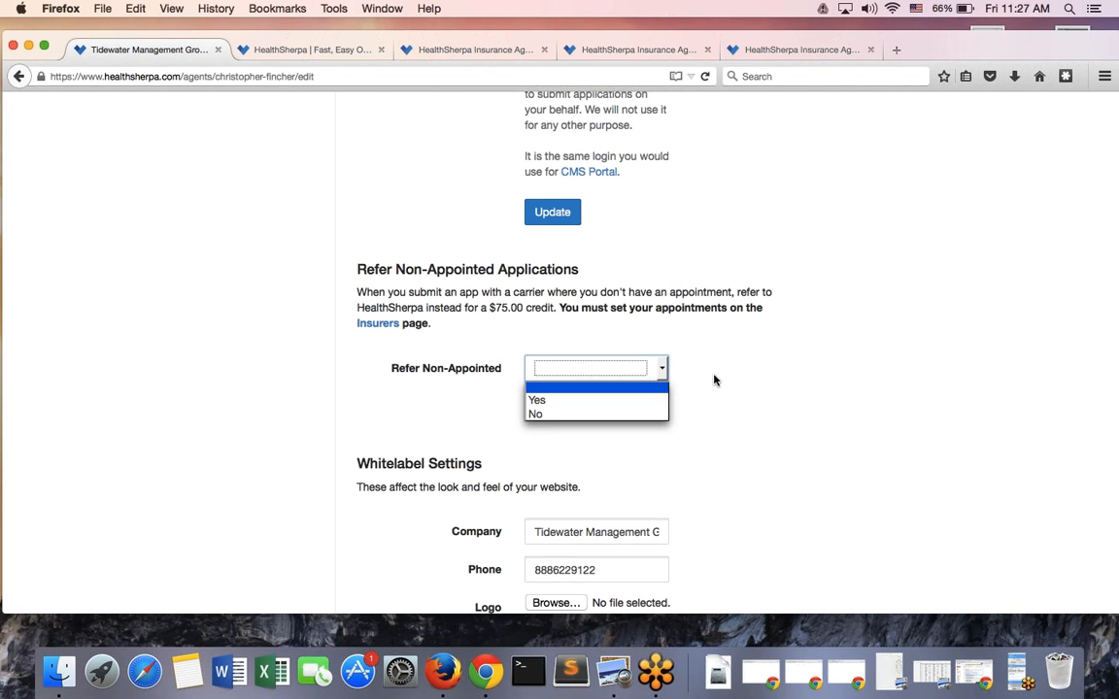
left_click(706, 369)
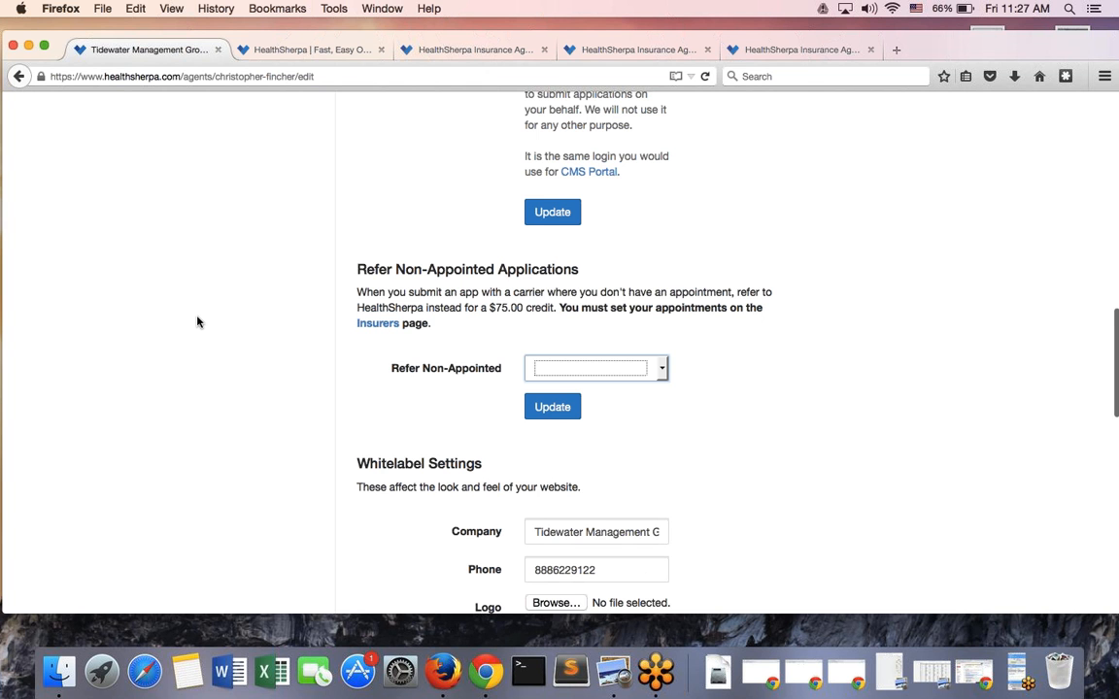
Open Insurers and select Arizona to list its thirteen insurers, none marked appointed
scroll(197, 322, "up", 10)
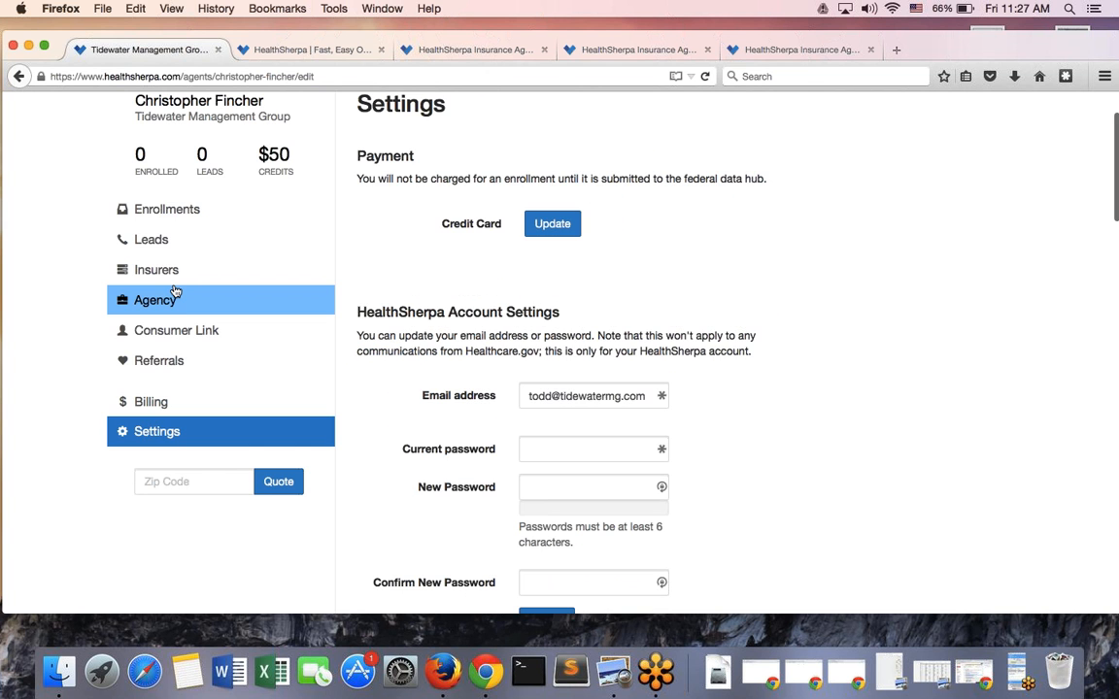
left_click(168, 272)
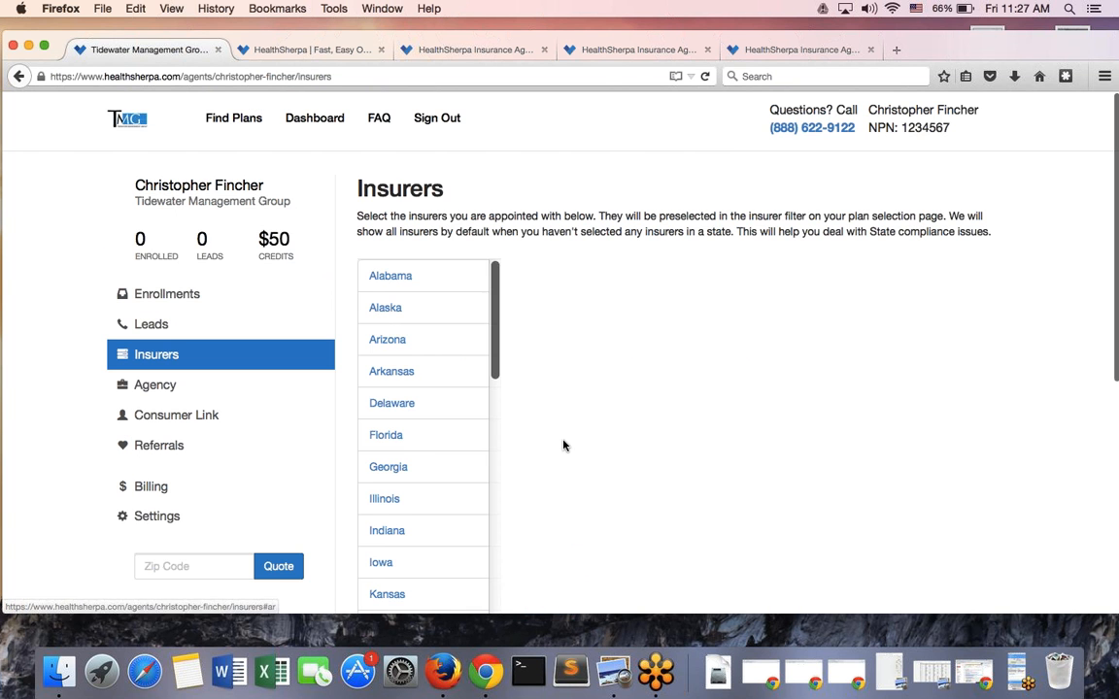
scroll(564, 446, "down", 5)
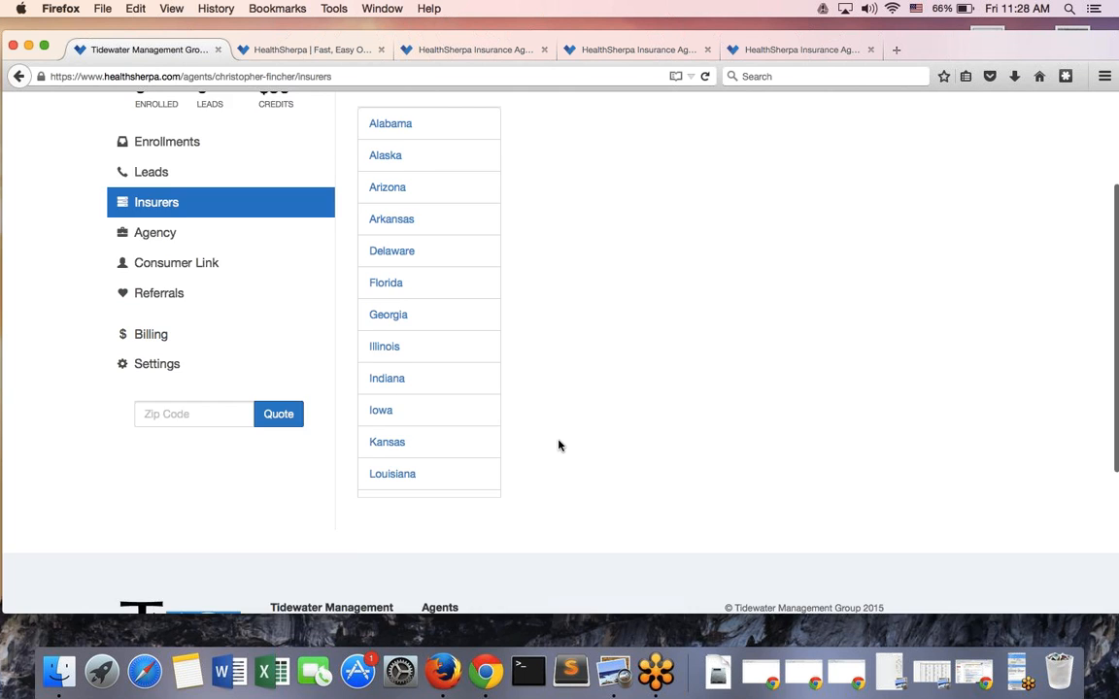
scroll(561, 447, "up", 3)
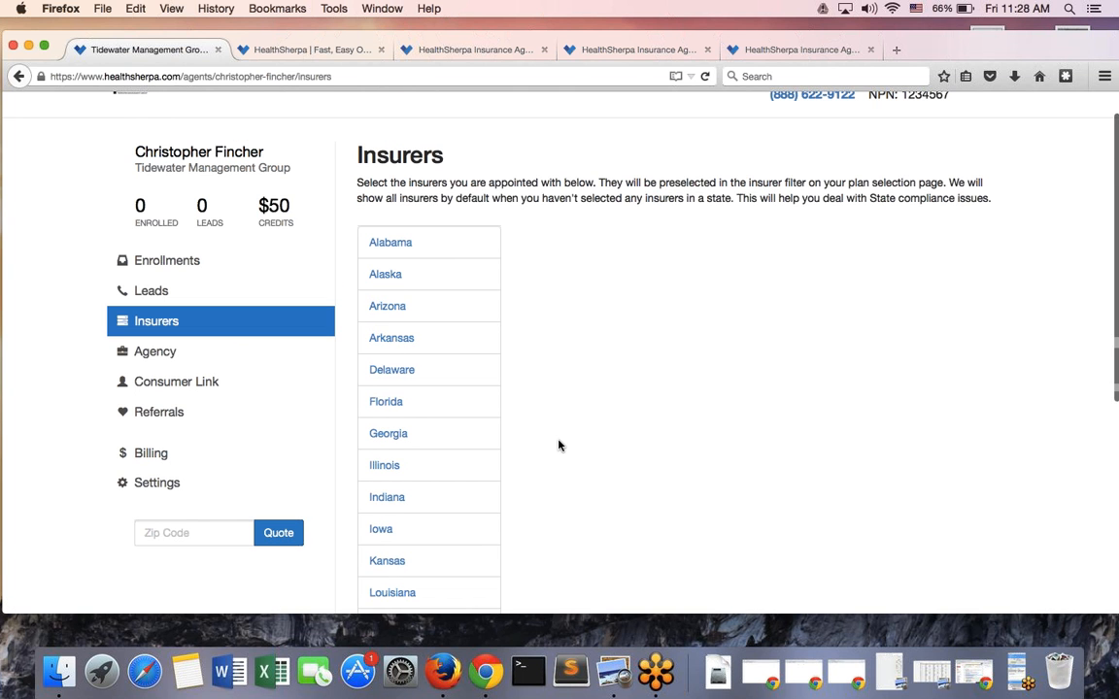
left_click(376, 307)
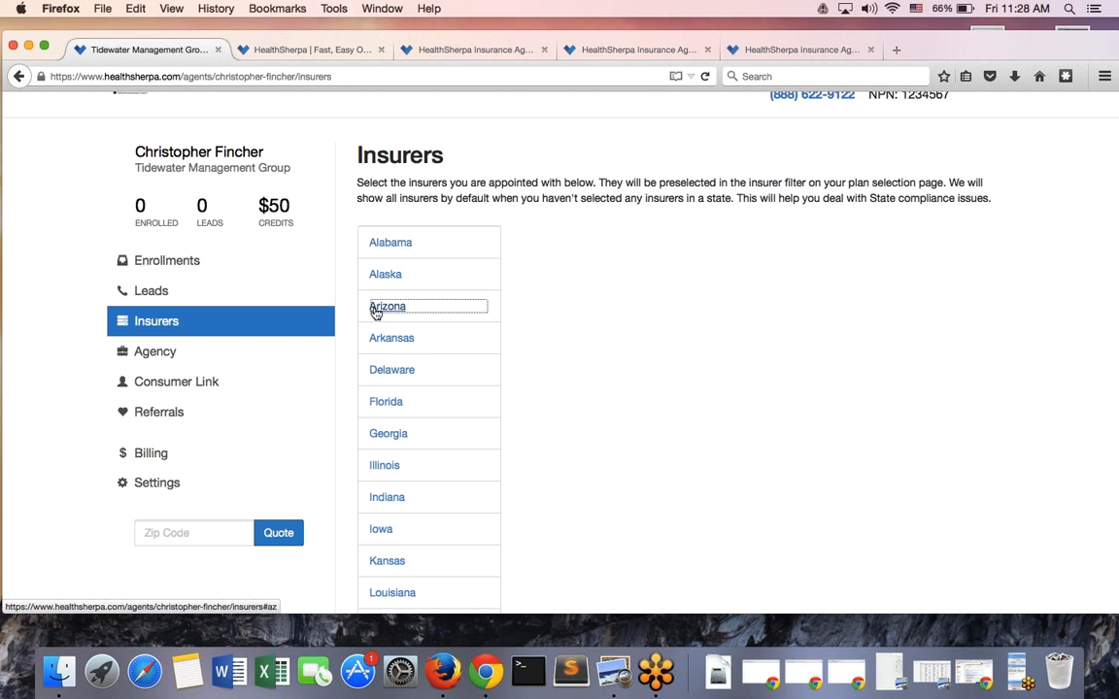
scroll(732, 354, "down", 3)
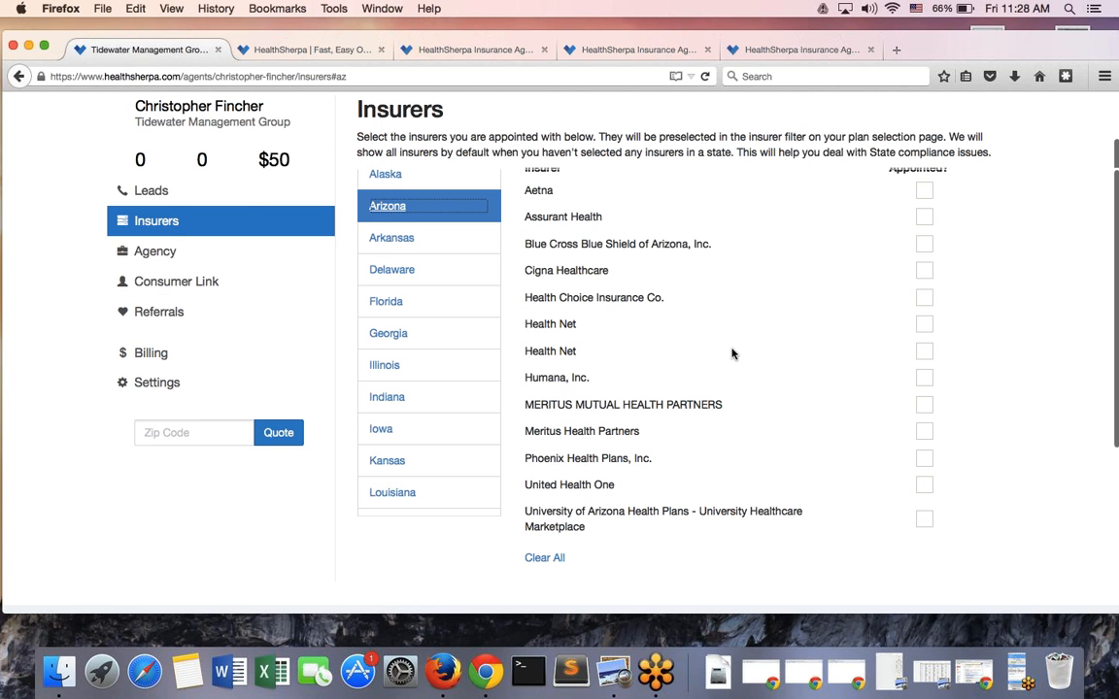
scroll(732, 353, "up", 4)
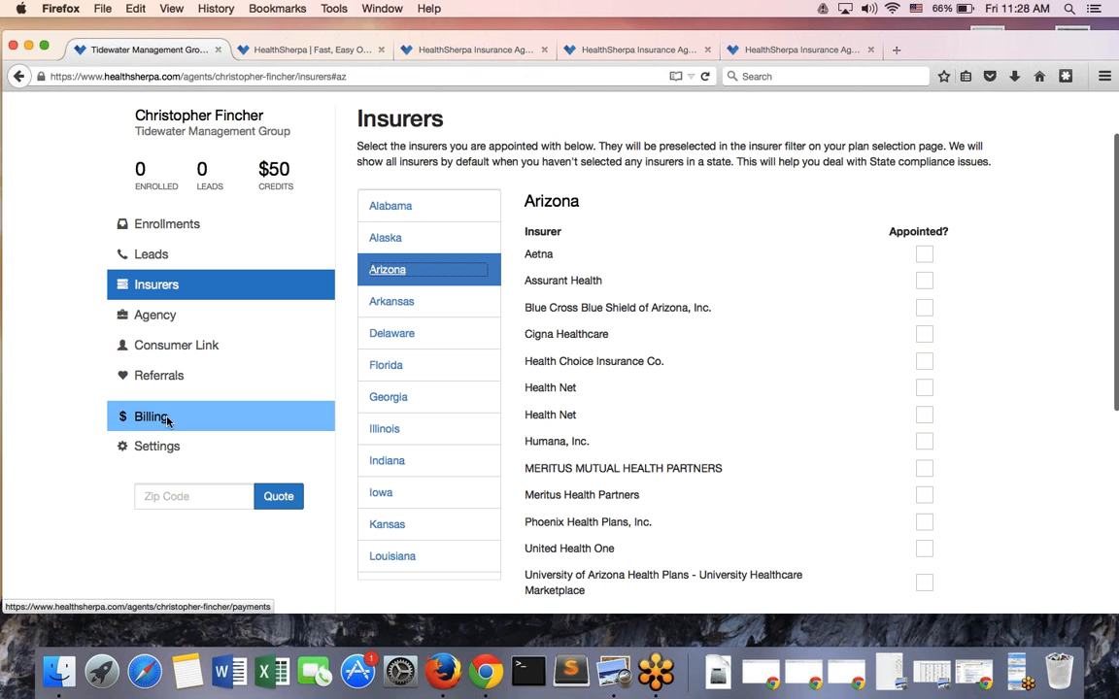
left_click(162, 448)
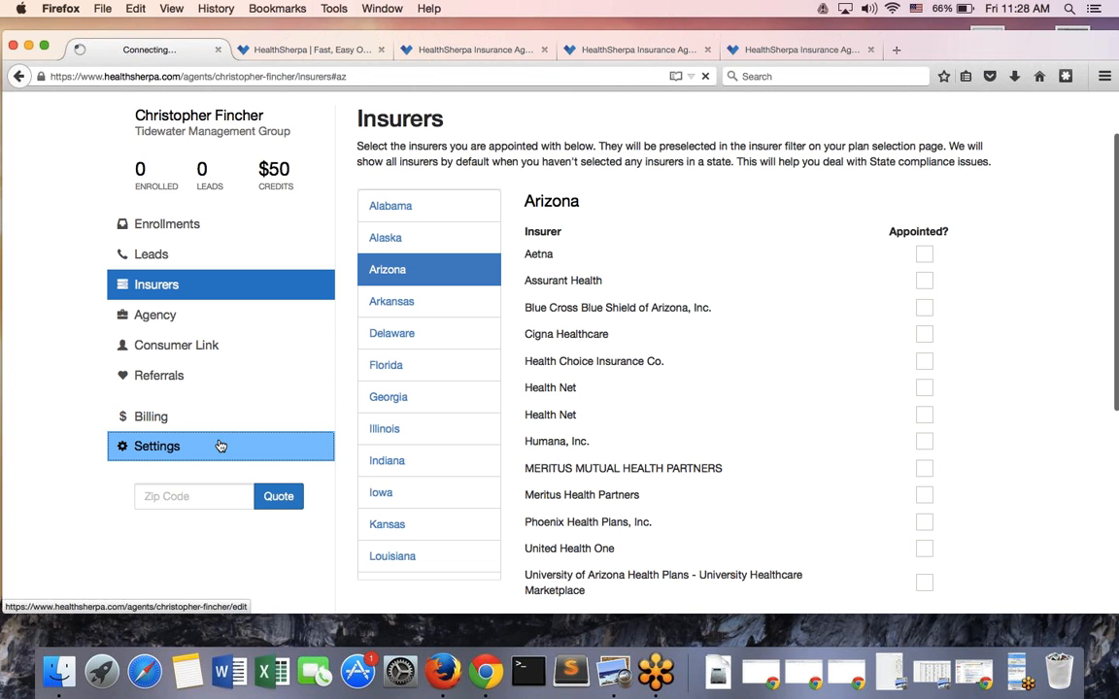
scroll(497, 416, "down", 3)
scroll(497, 416, "down", 10)
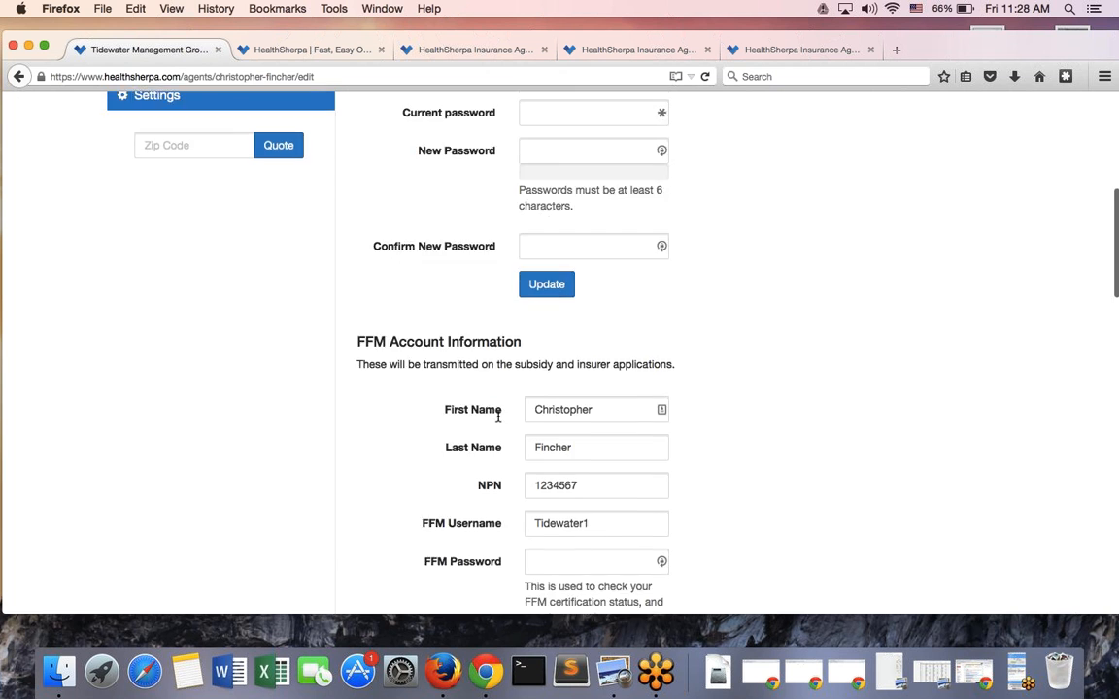
scroll(497, 421, "down", 4)
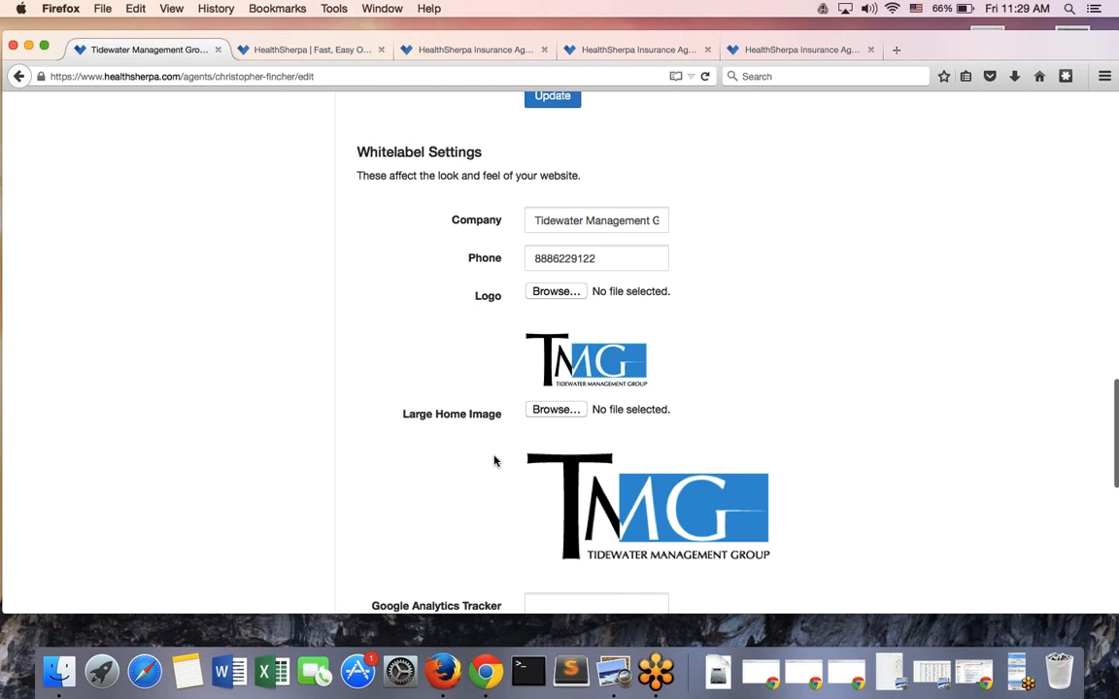
scroll(494, 461, "down", 1)
scroll(493, 461, "up", 1)
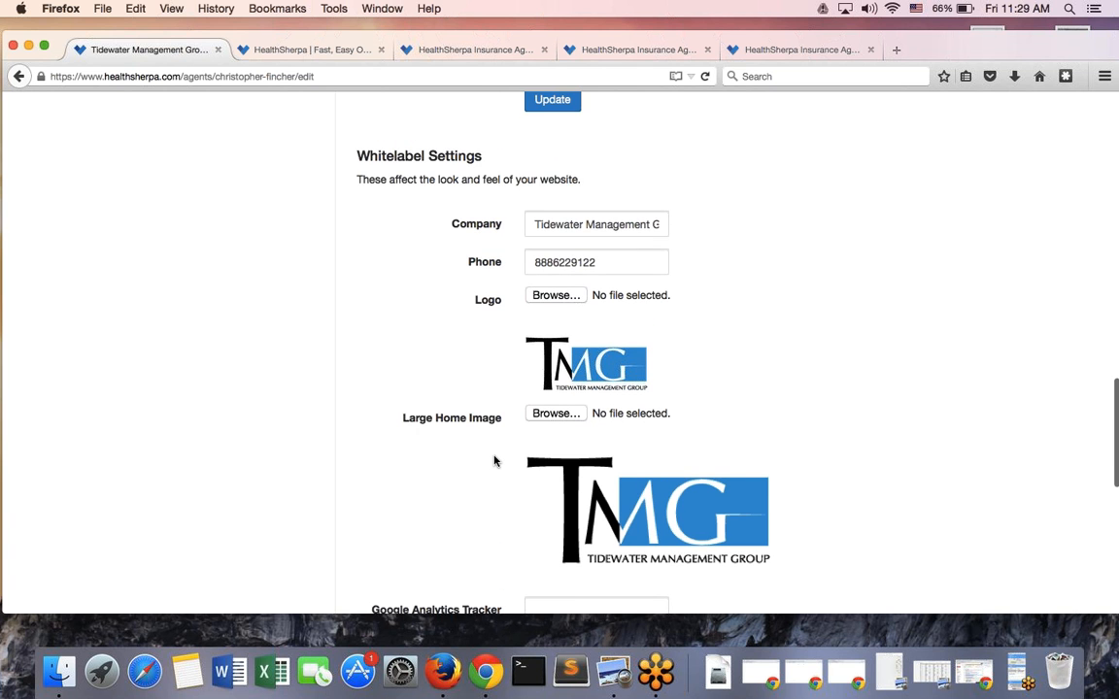
scroll(493, 461, "up", 15)
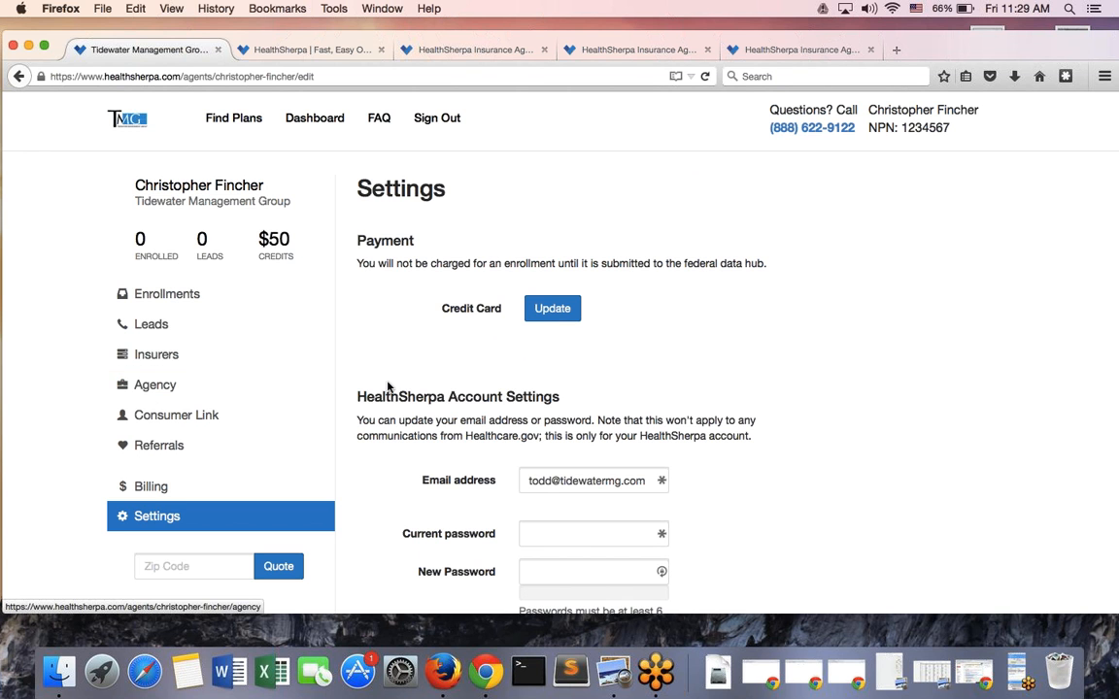
Preview the TMG-branded Find Your Health Plan page, then return to the Enrollments dashboard
left_click(311, 51)
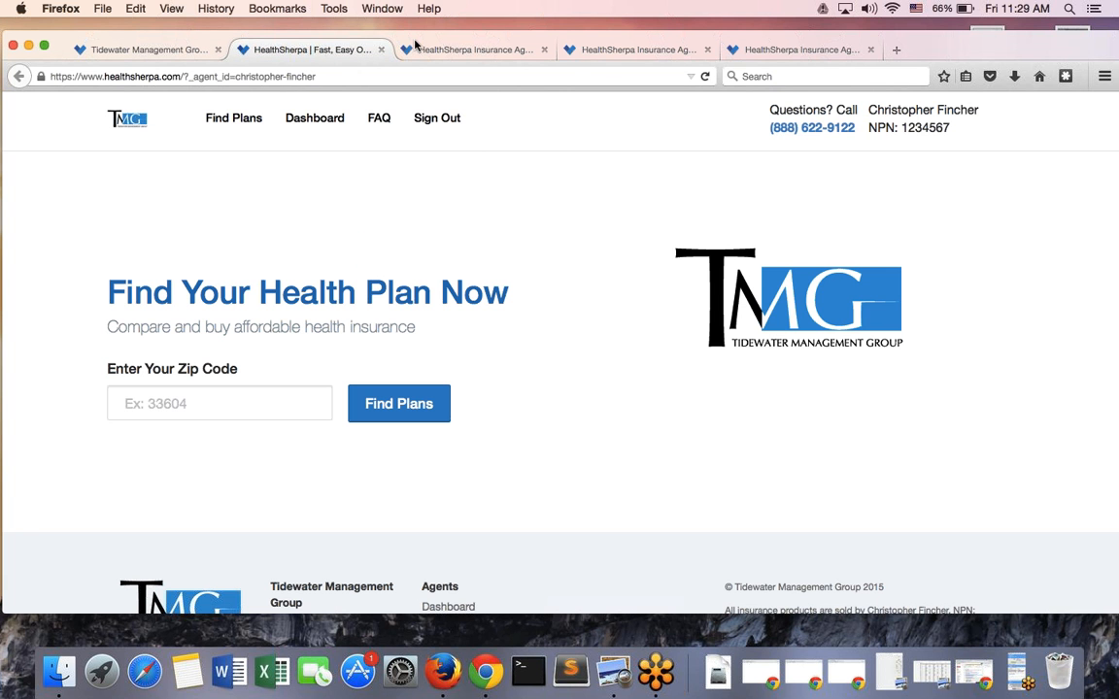
left_click(1022, 679)
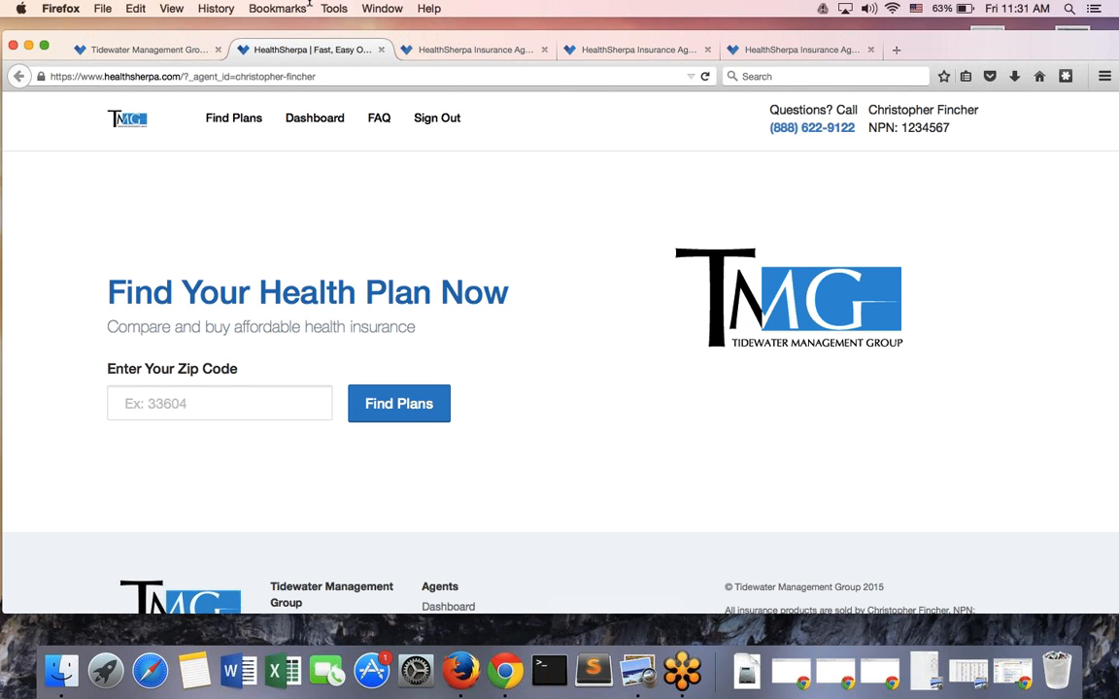
left_click(309, 123)
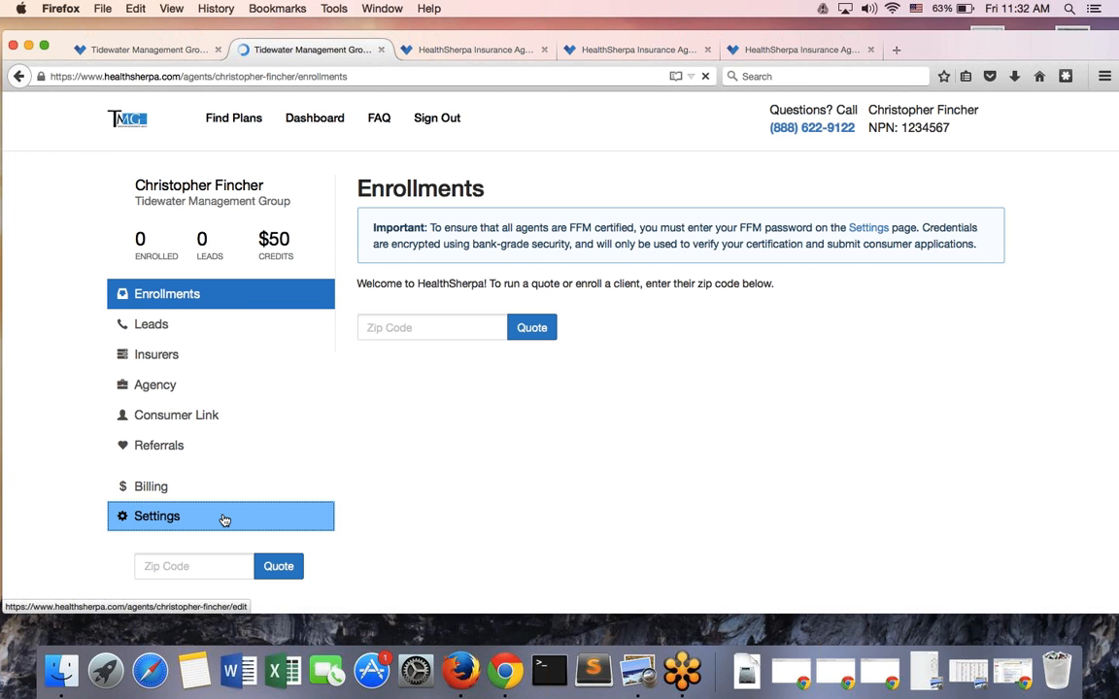
Review the Settings page's payment, account login and FFM Account Information sections
left_click(224, 521)
scroll(259, 512, "down", 5)
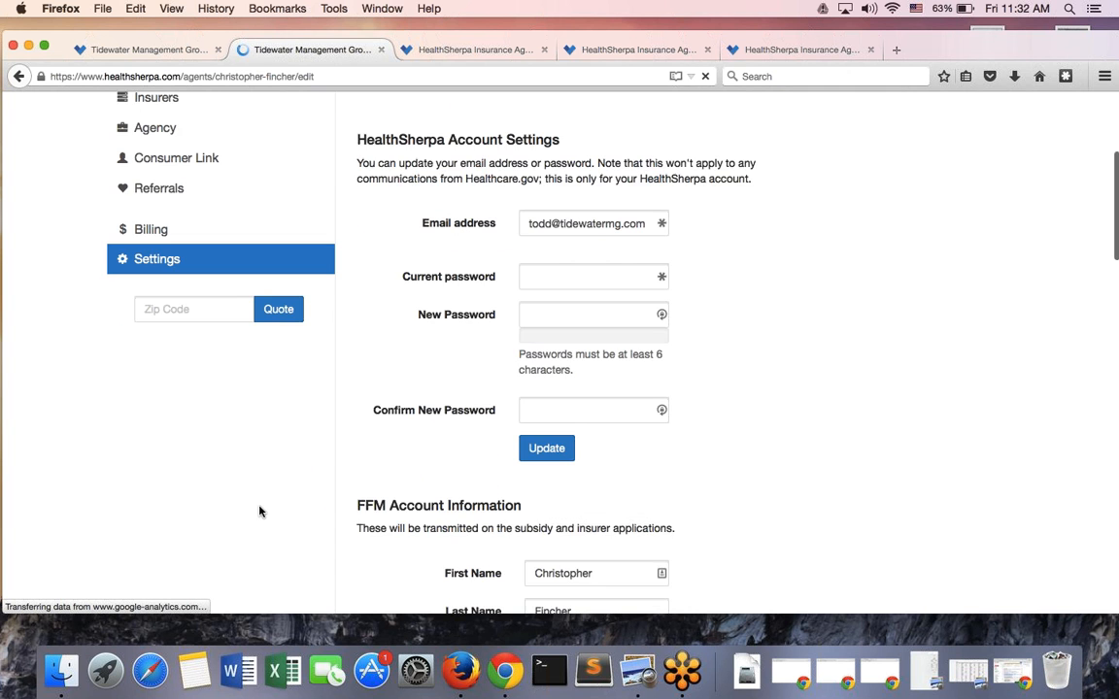
scroll(259, 512, "down", 3)
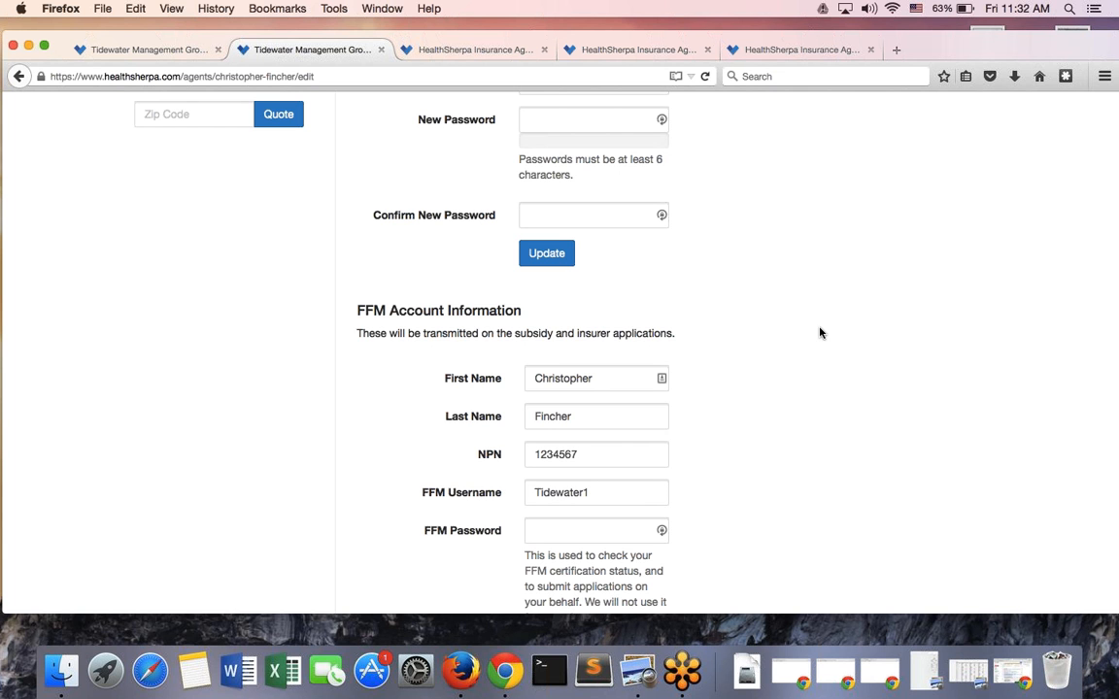
scroll(819, 333, "up", 5)
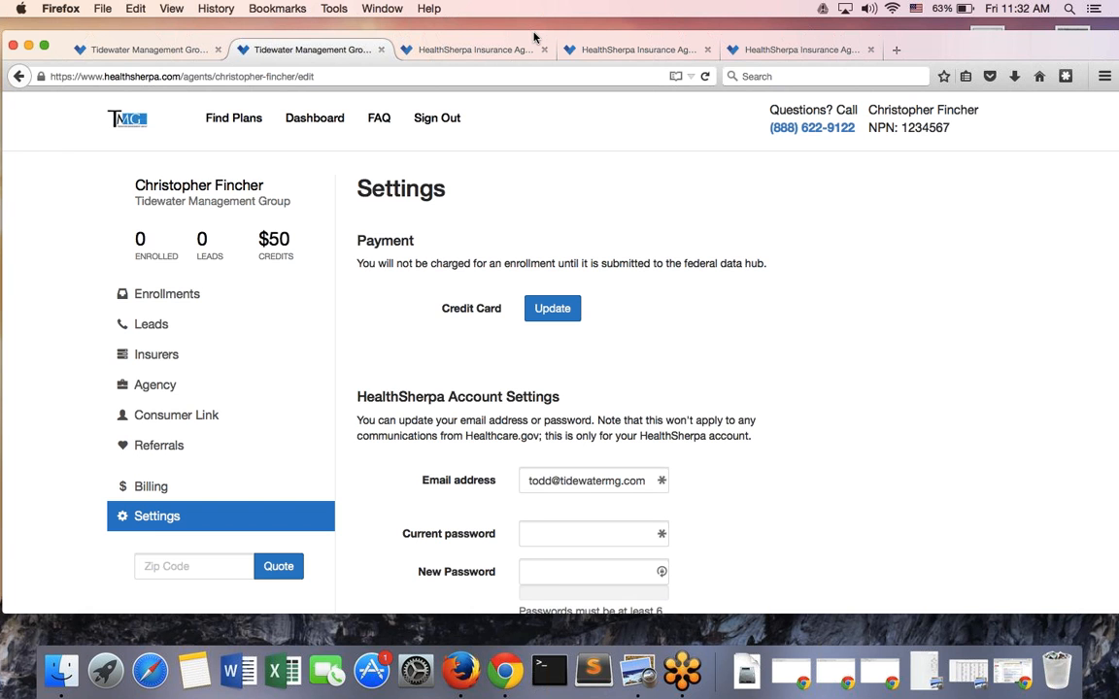
mouse_move(533, 37)
left_mouse_down()
mouse_move(512, 39)
mouse_move(525, 43)
left_mouse_up()
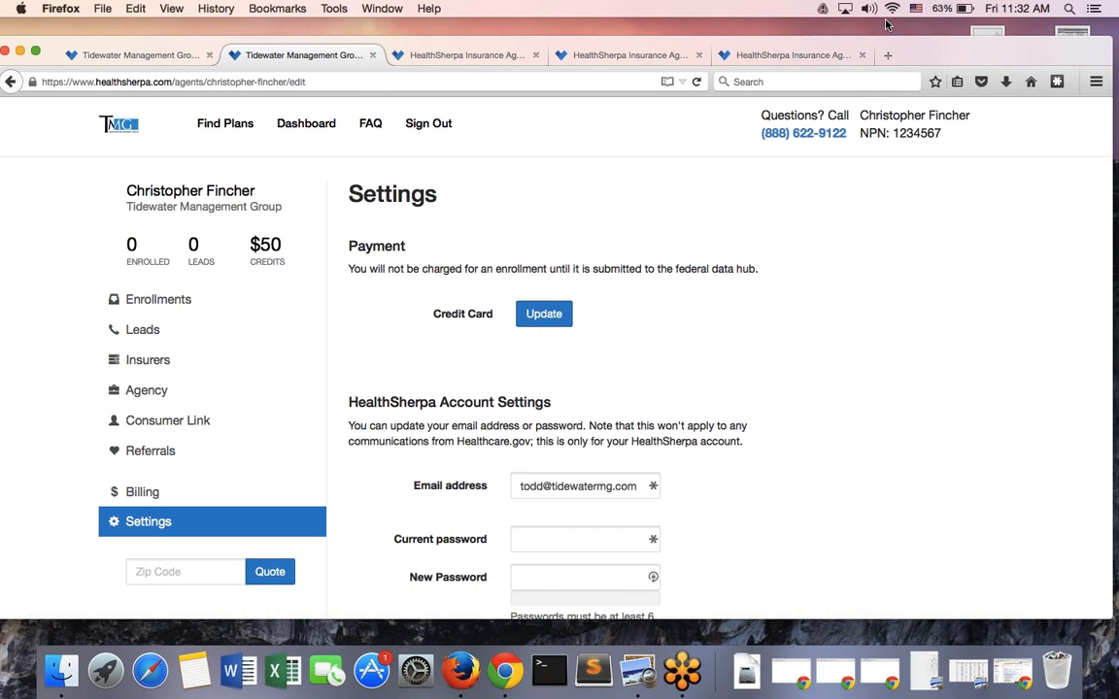
Open the Consumer Link page and highlight the agent's Direct Link URL
left_click(163, 422)
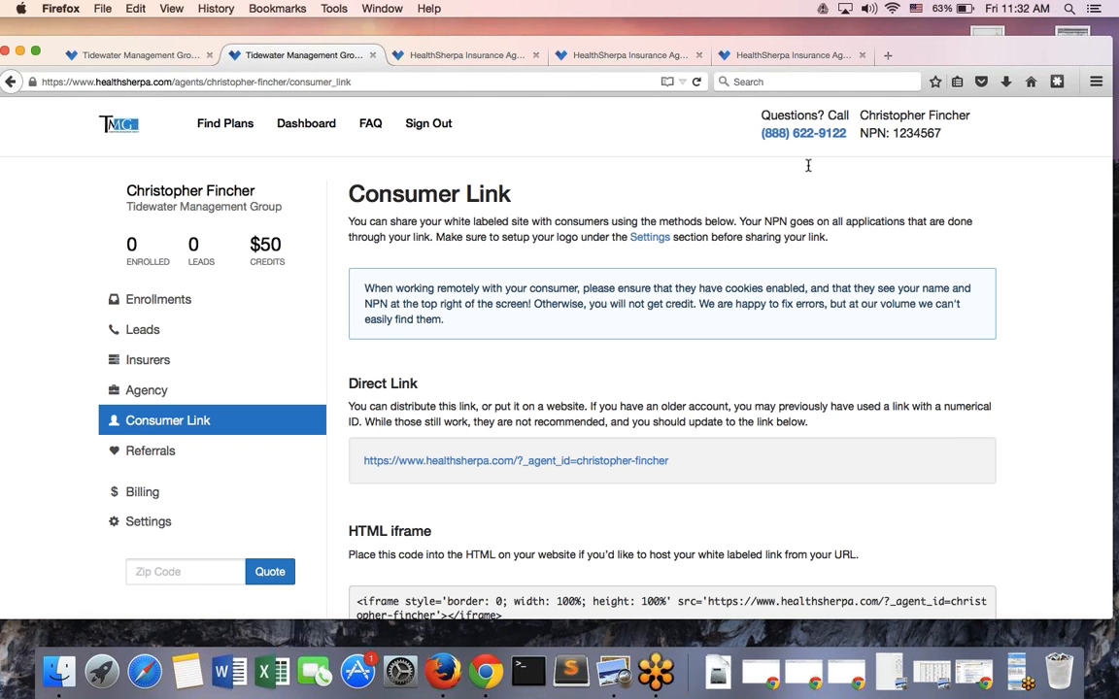
left_click(1017, 675)
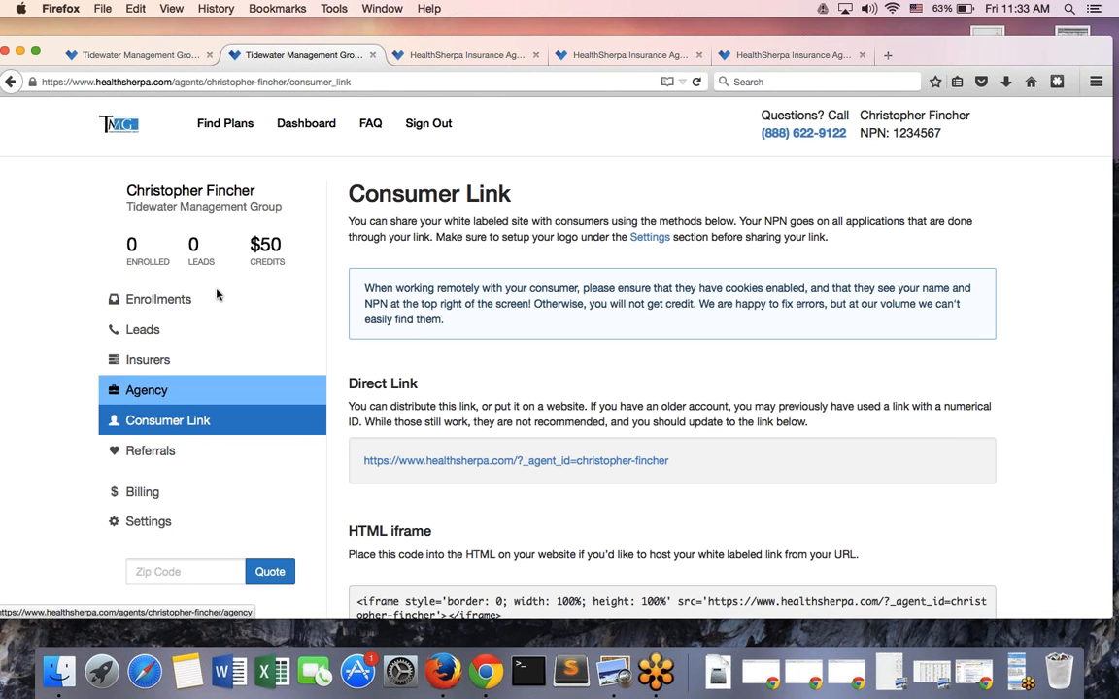
left_click(294, 130)
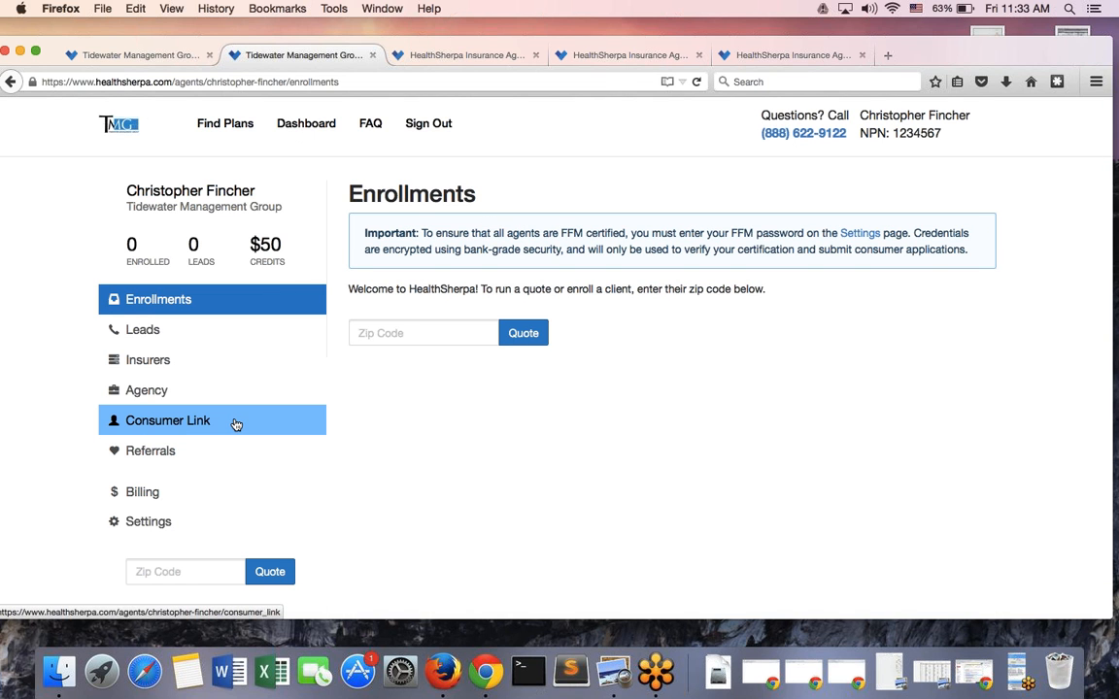
left_click(235, 425)
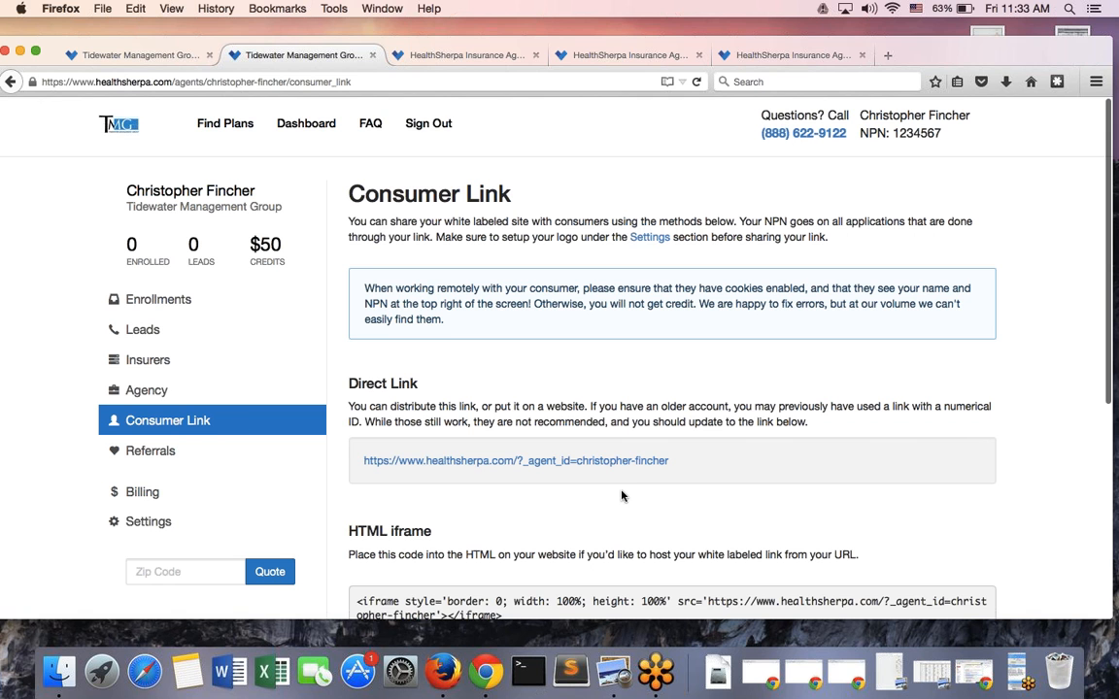
scroll(622, 495, "down", 1)
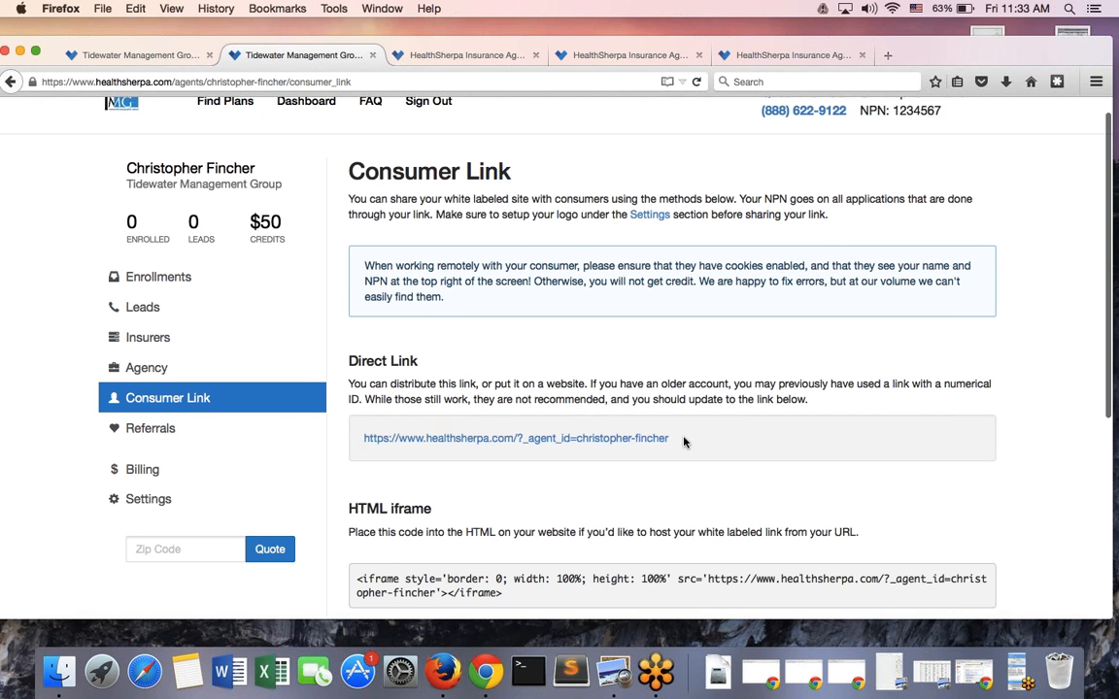
left_click_drag(684, 439, 361, 439)
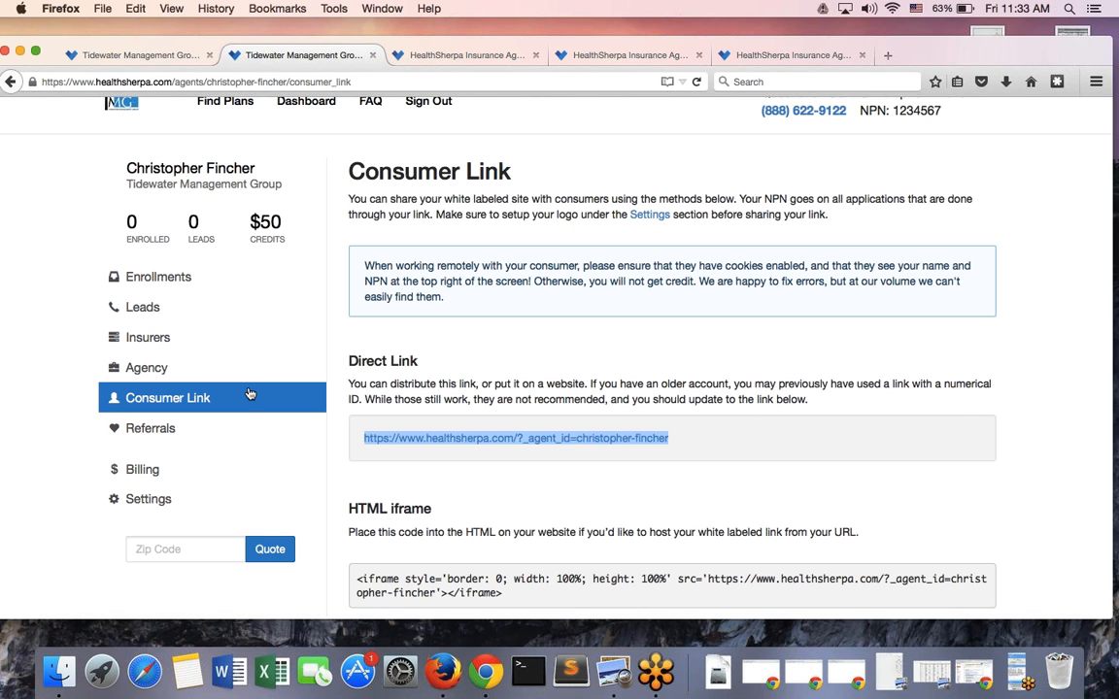
Scroll Settings down to Whitelabel Settings showing company name, phone, TMG logo and home image
left_click(226, 499)
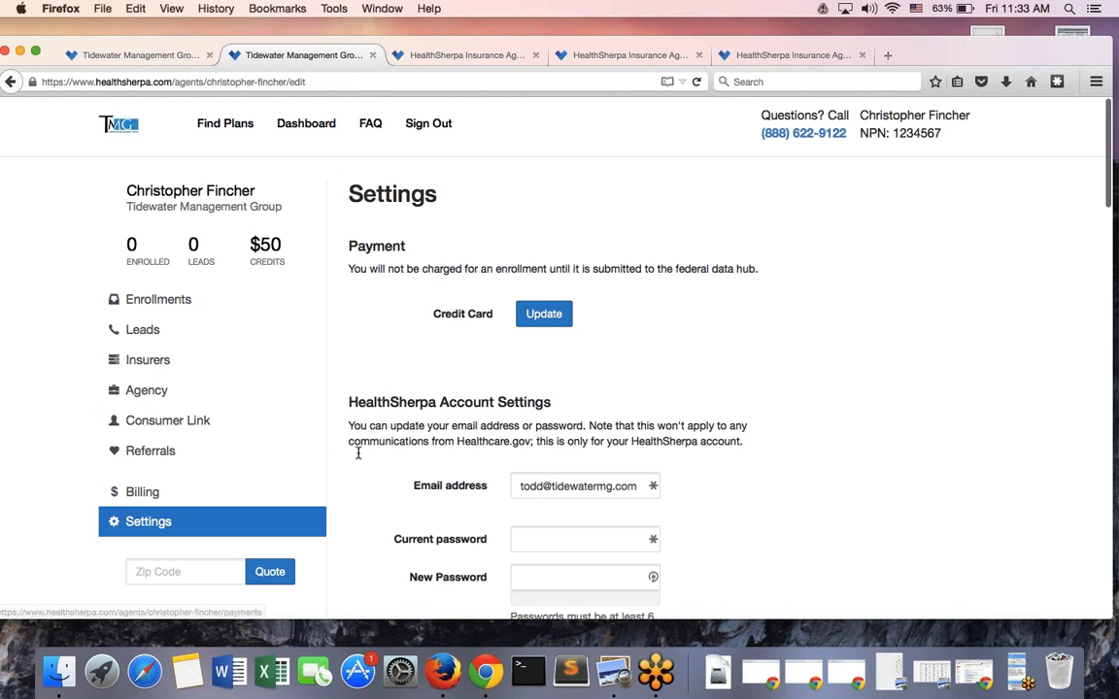
scroll(357, 452, "down", 10)
scroll(357, 457, "down", 2)
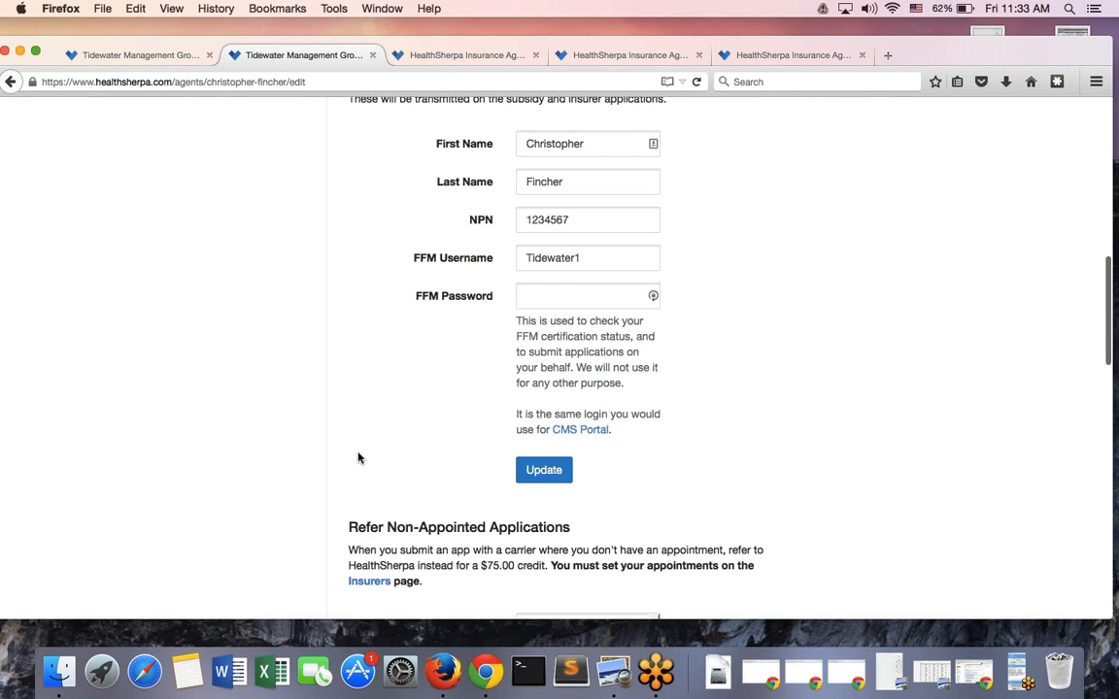
scroll(358, 458, "up", 12)
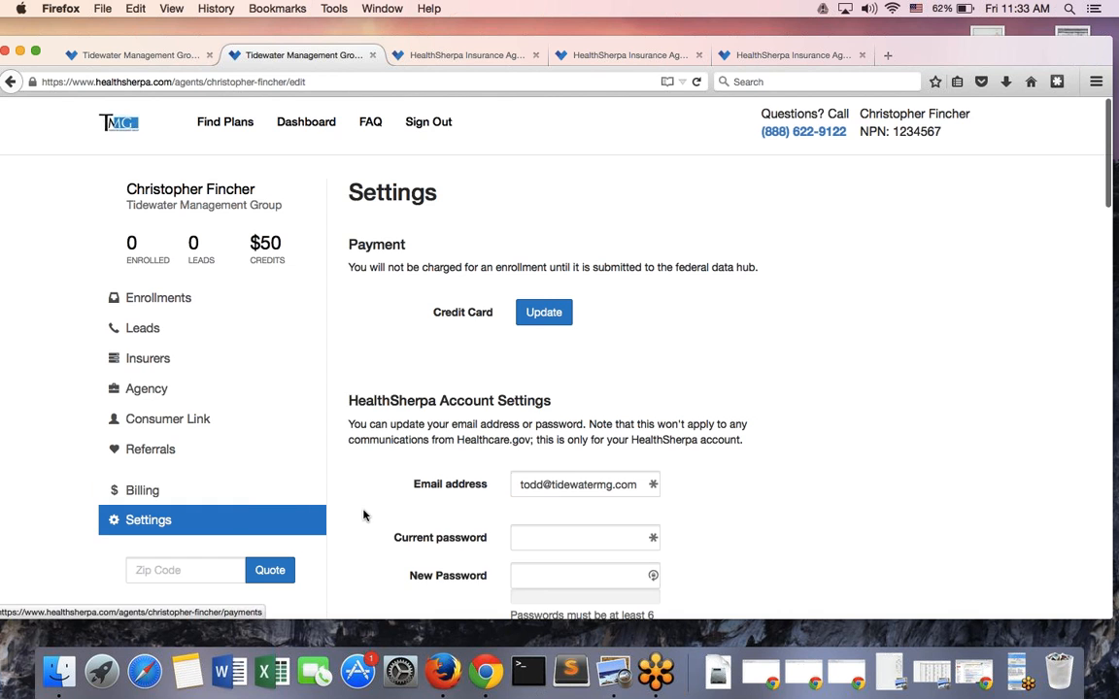
scroll(363, 515, "down", 5)
scroll(363, 514, "down", 11)
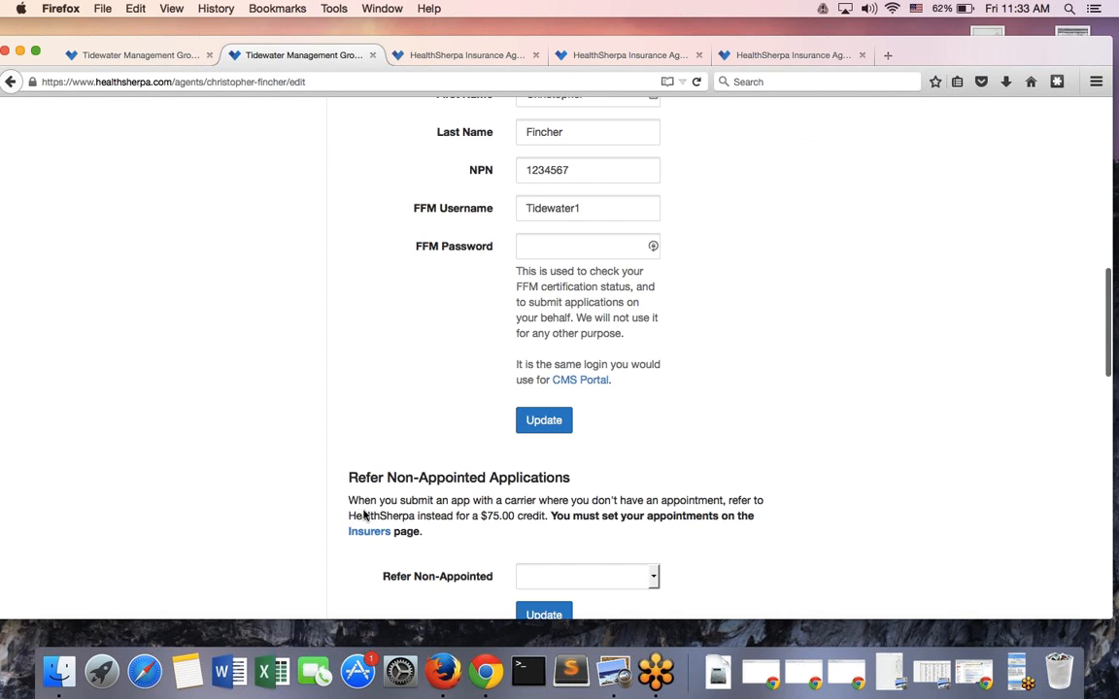
scroll(363, 515, "down", 3)
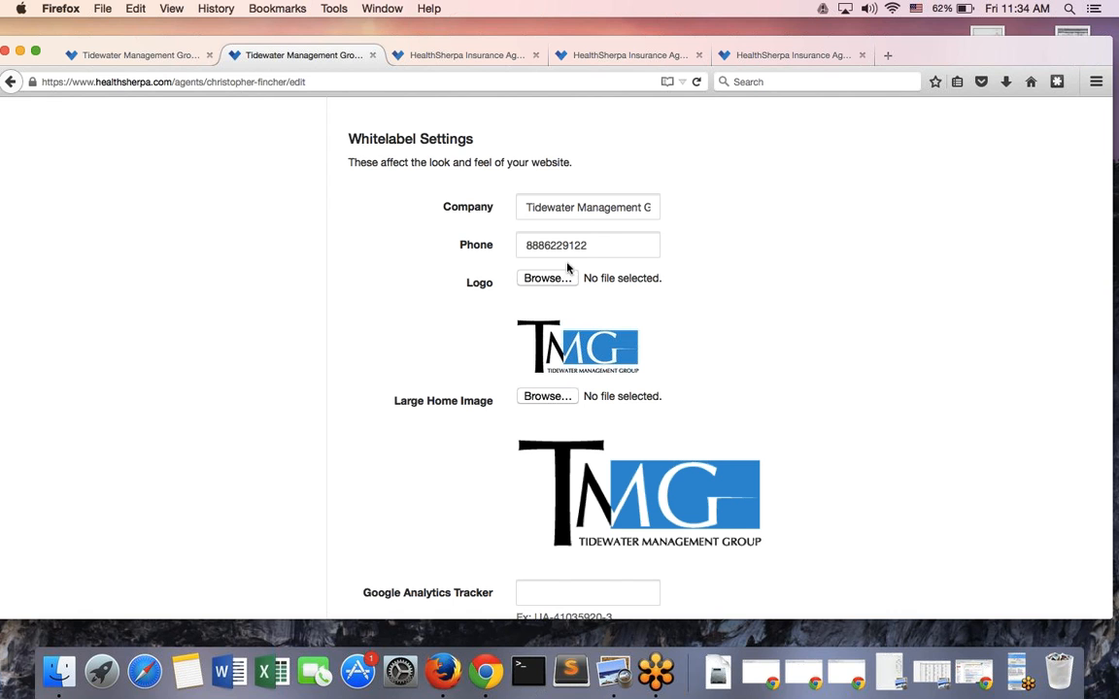
left_click(547, 281)
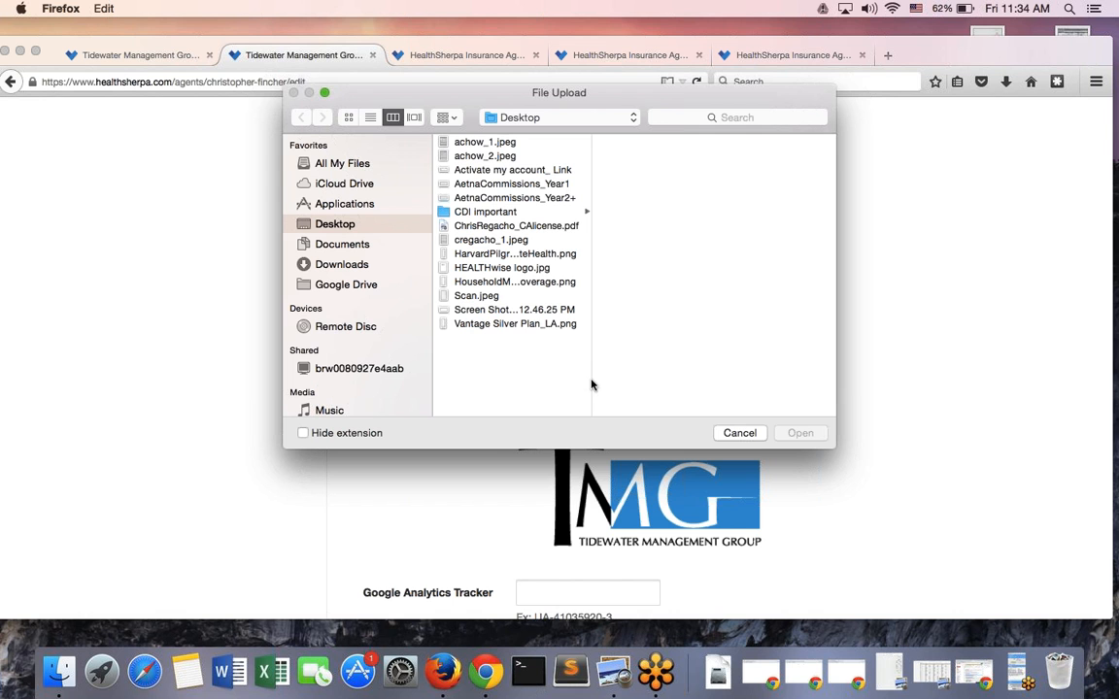
left_click(735, 435)
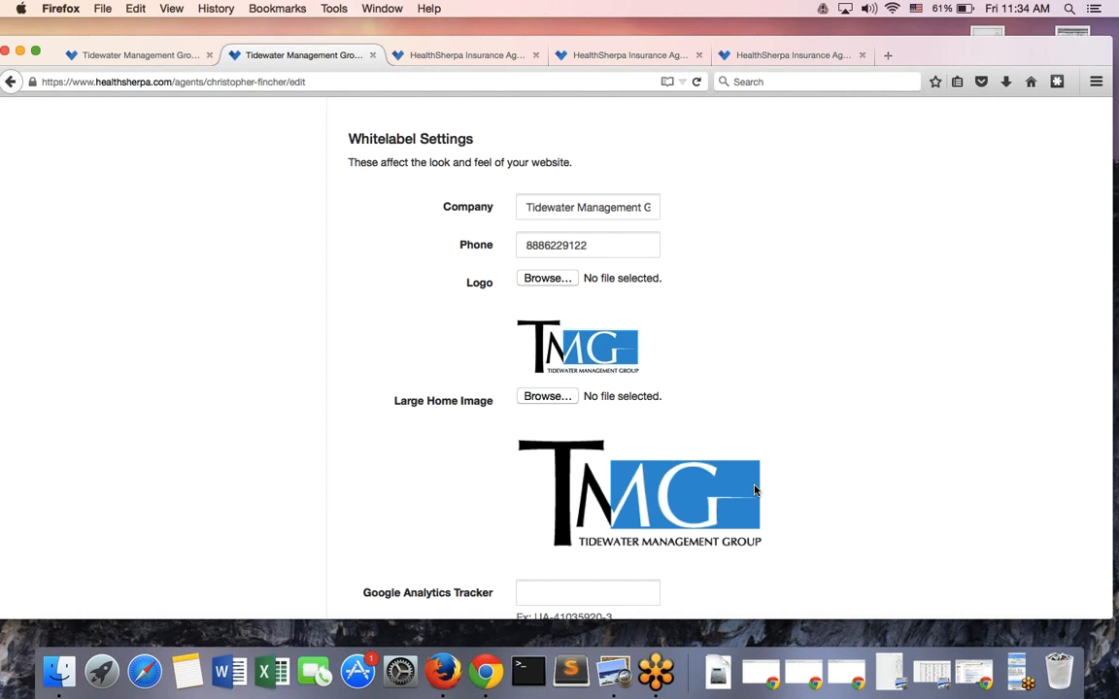
Return to the top of Settings and go to the Enrollments page
left_click(1020, 676)
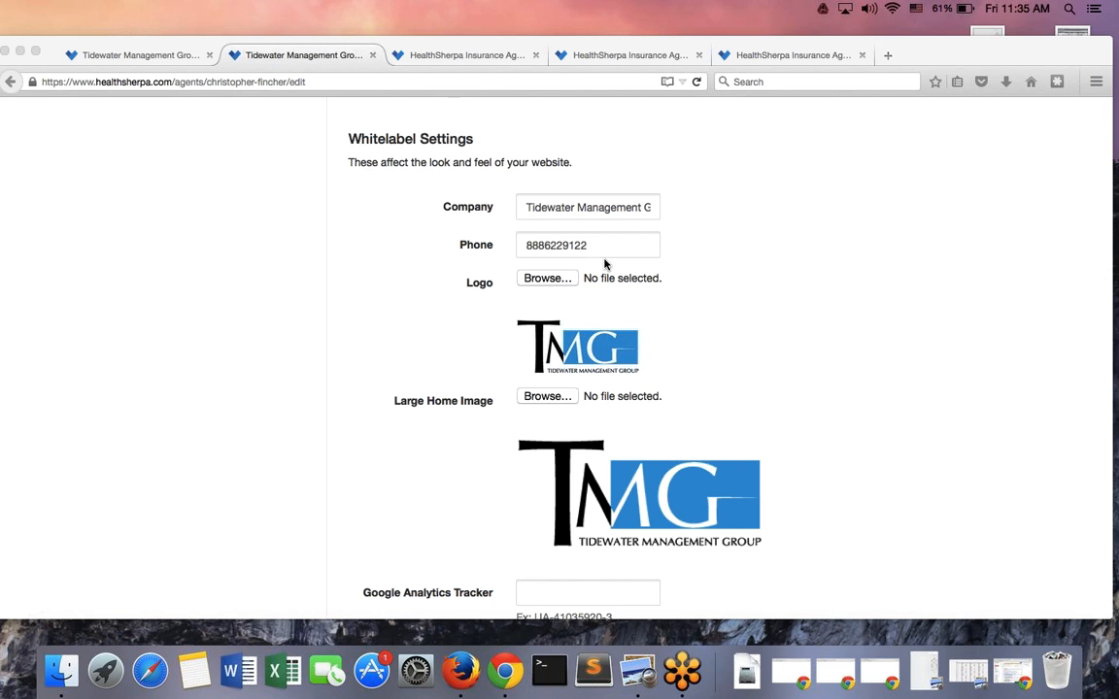
scroll(270, 317, "up", 15)
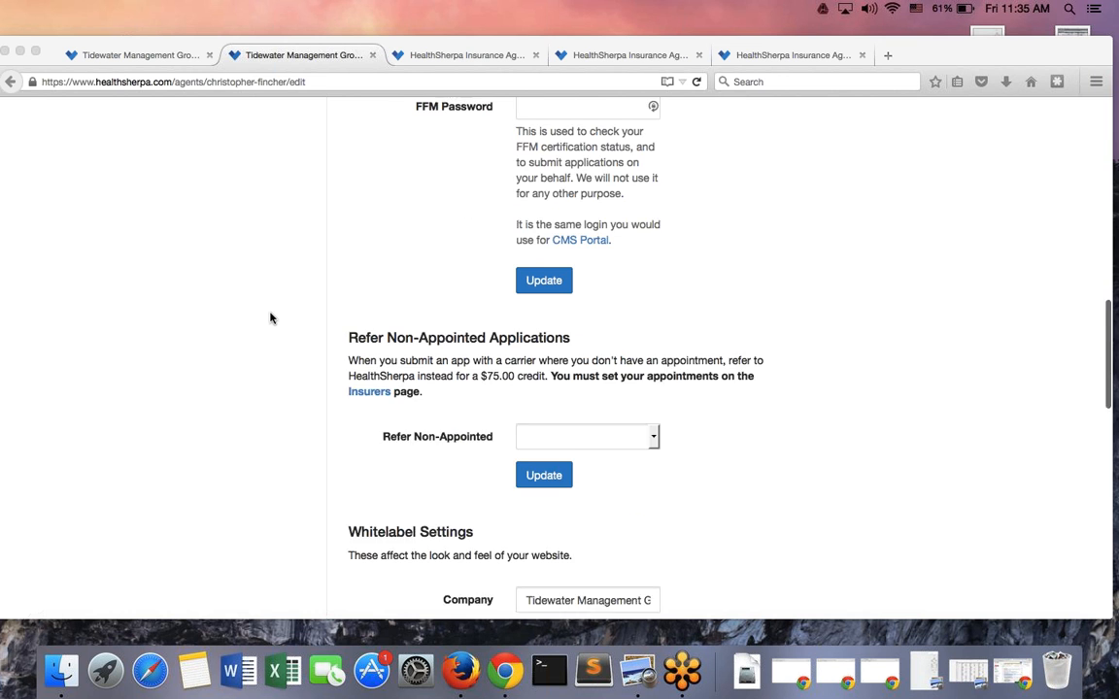
left_click(172, 307)
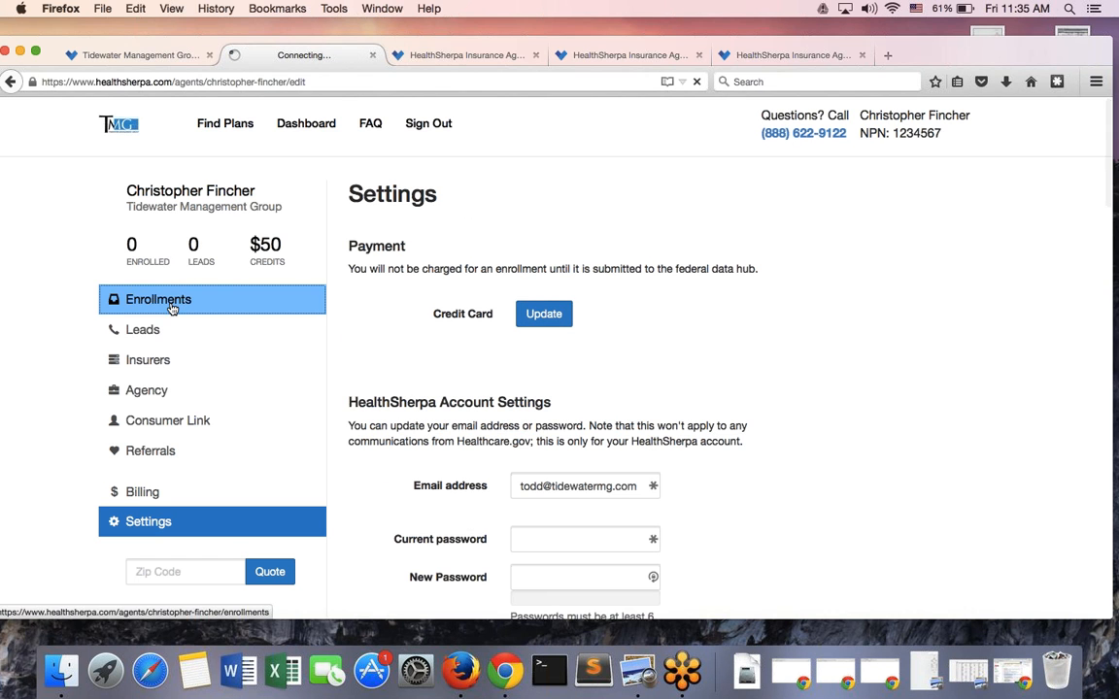